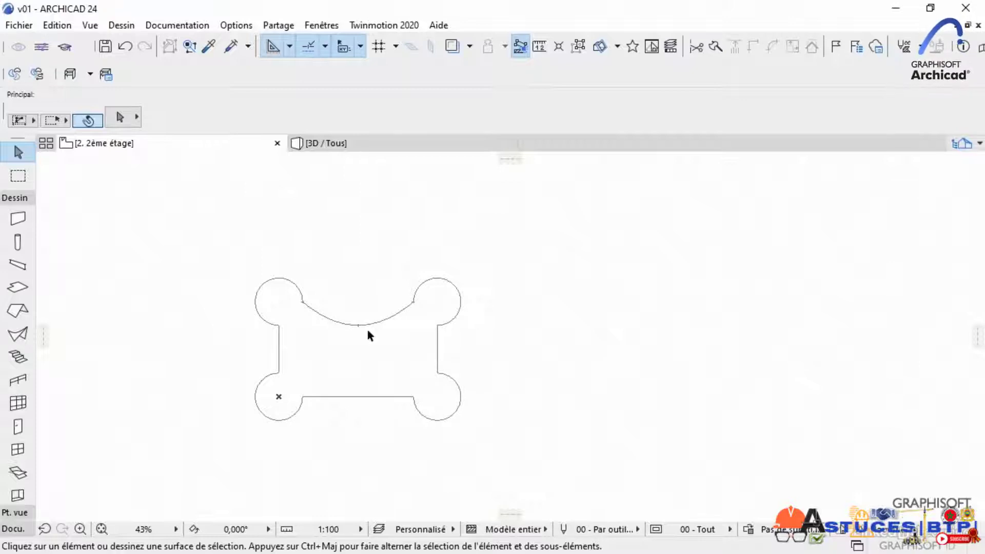
Activate the Wall tool with the chained-wall geometry method.
click(11, 219)
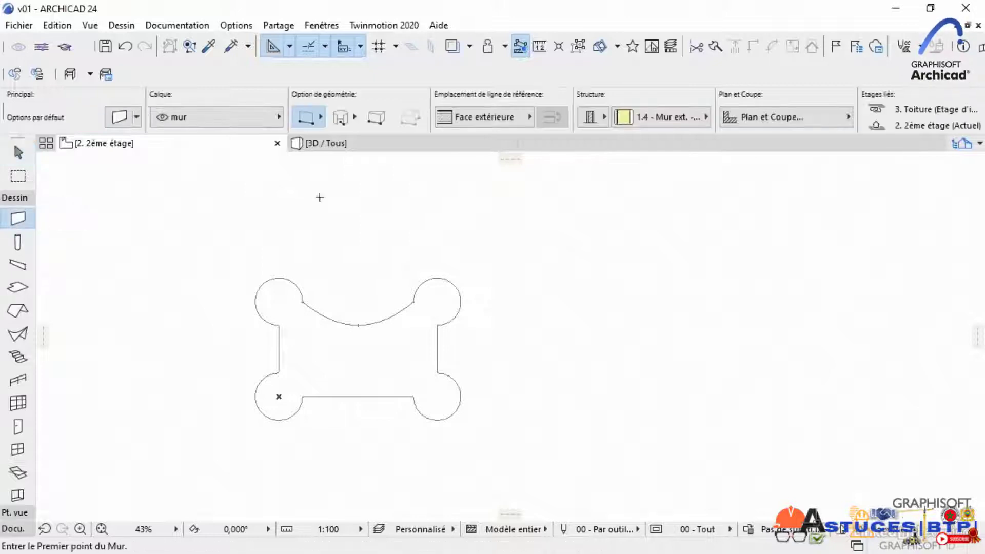
click(319, 119)
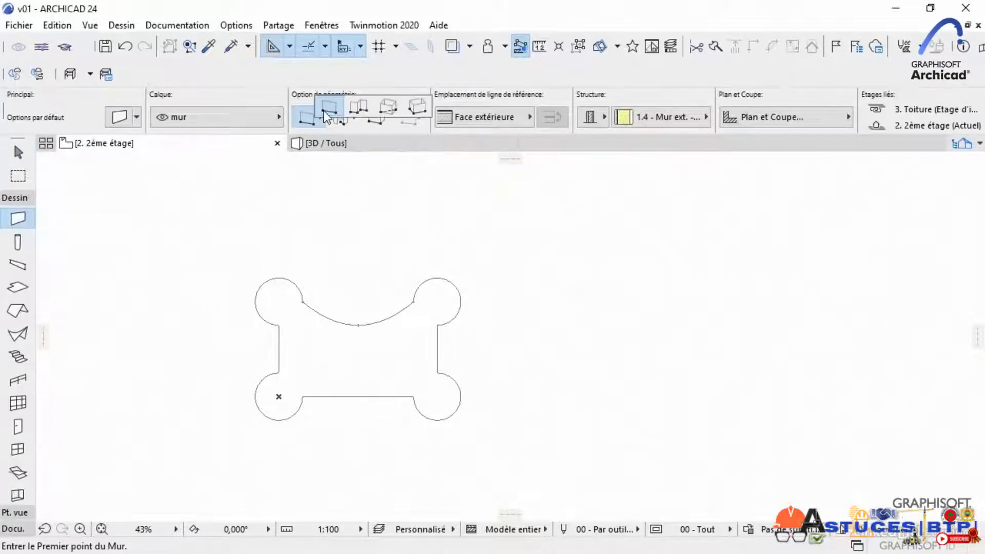
click(359, 110)
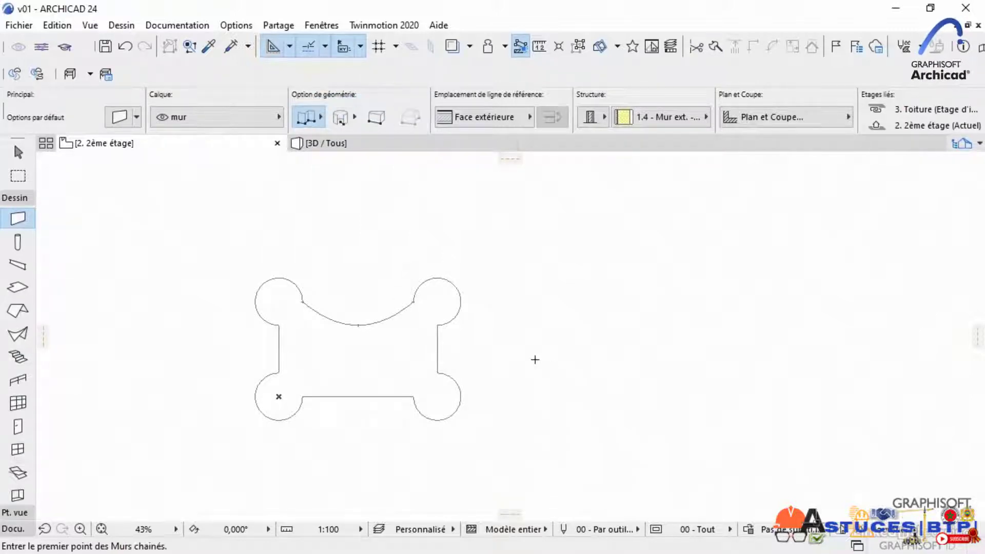
click(566, 354)
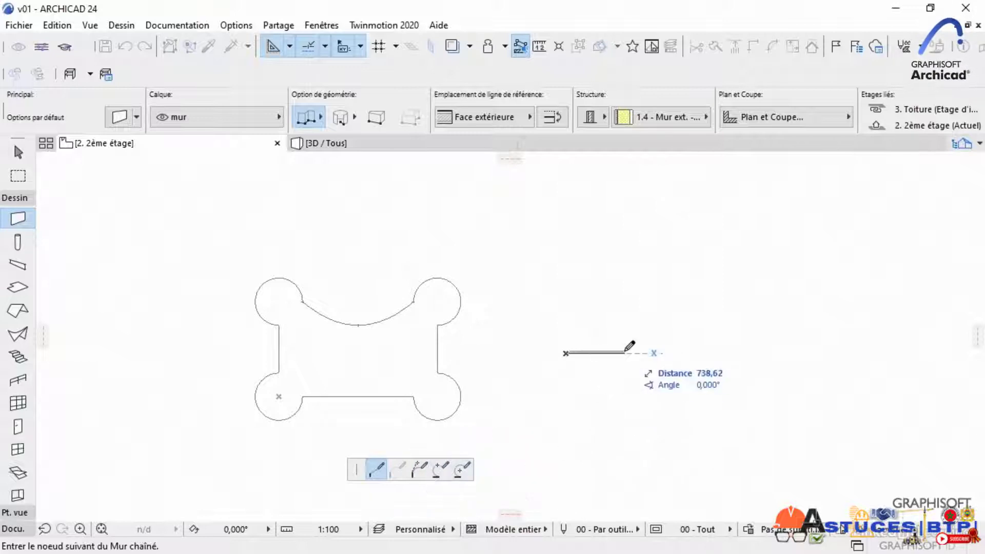
key(Escape)
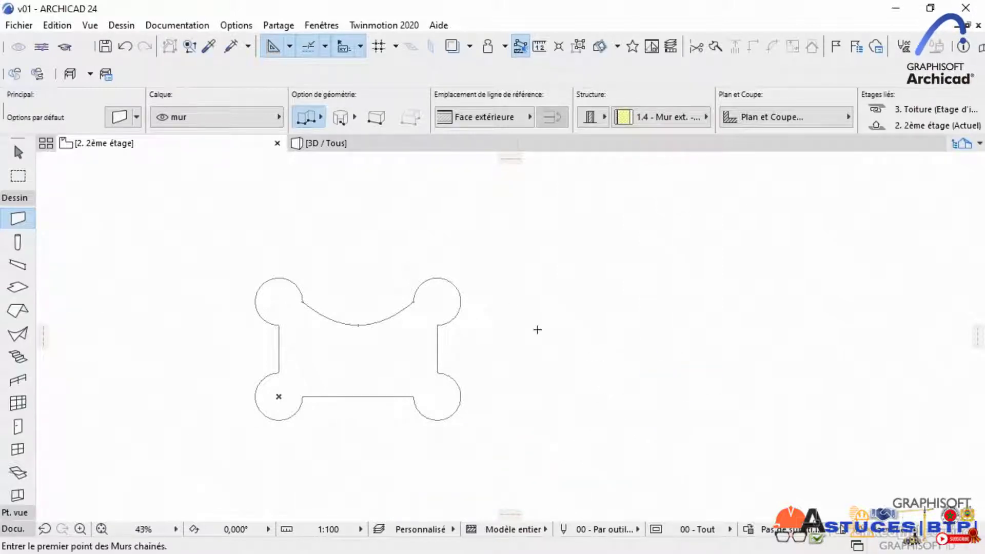
click(342, 122)
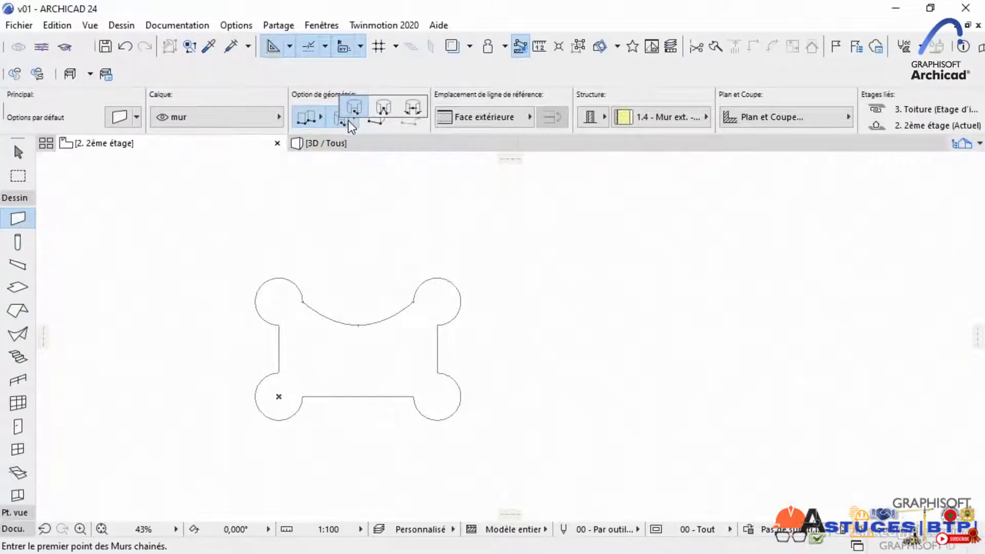
key(Escape)
key(Escape)
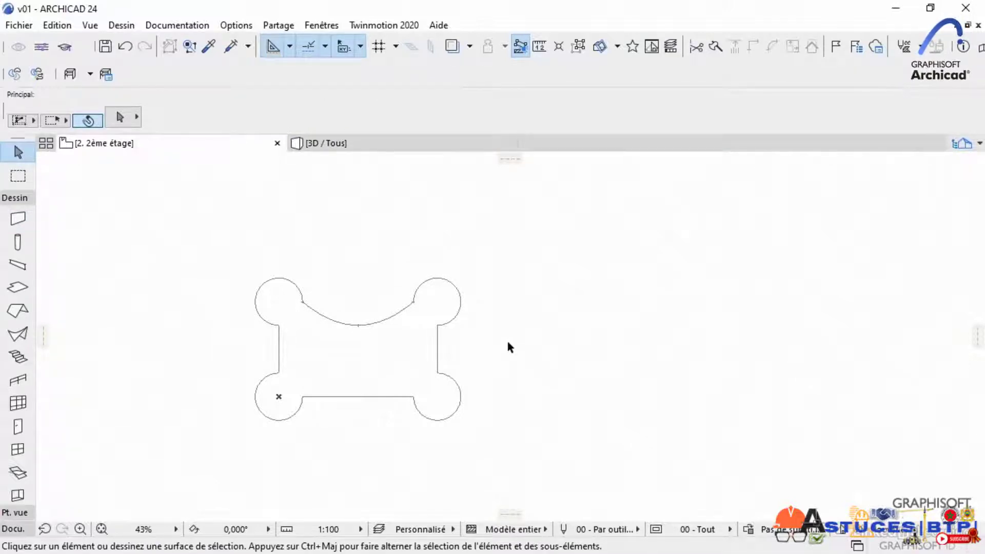
Draw a three-segment chained wall counterclockwise beside the outline, starting with its lower horizontal segment, and inspect the layers at its lower corner.
click(19, 219)
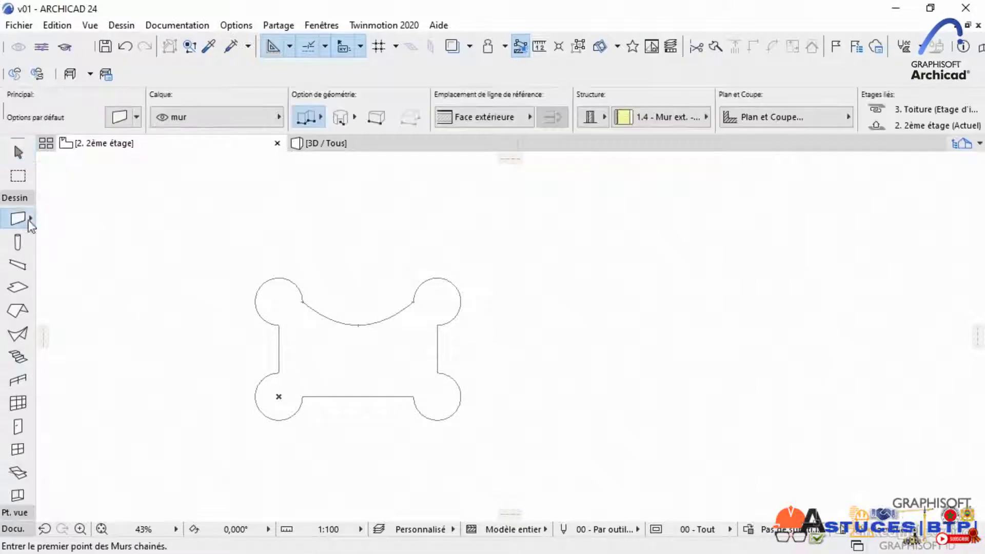
middle_drag(675, 447, 515, 423)
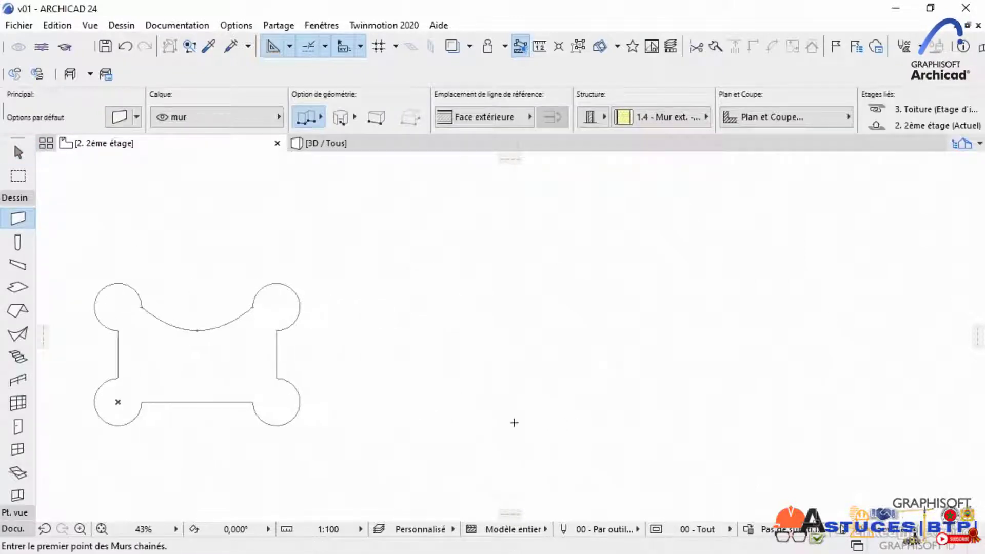
click(471, 406)
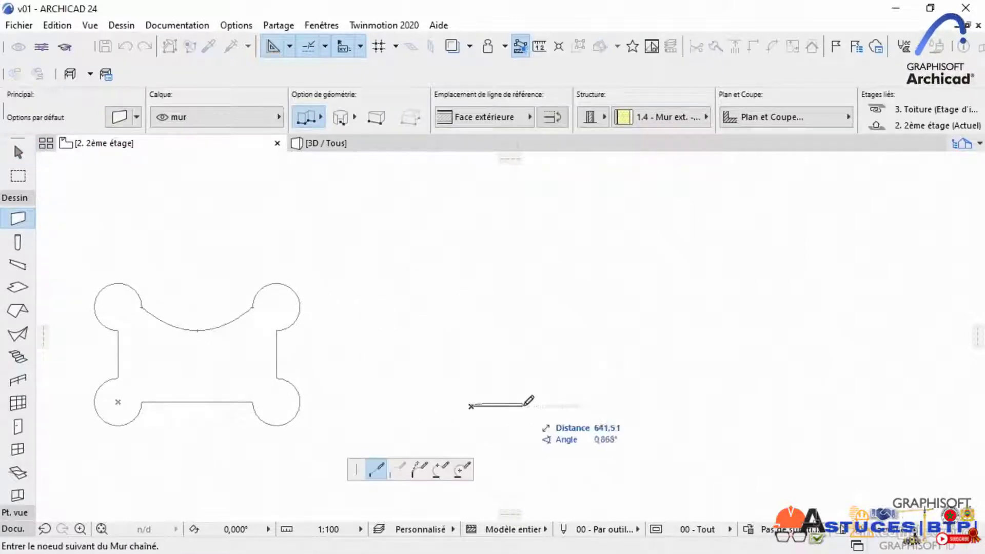
click(553, 407)
click(554, 336)
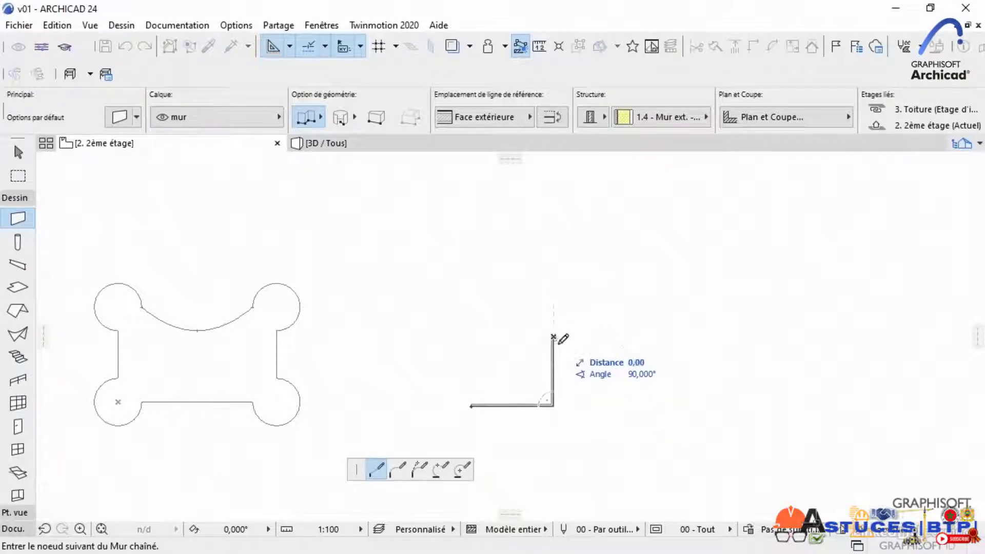
right_click(499, 336)
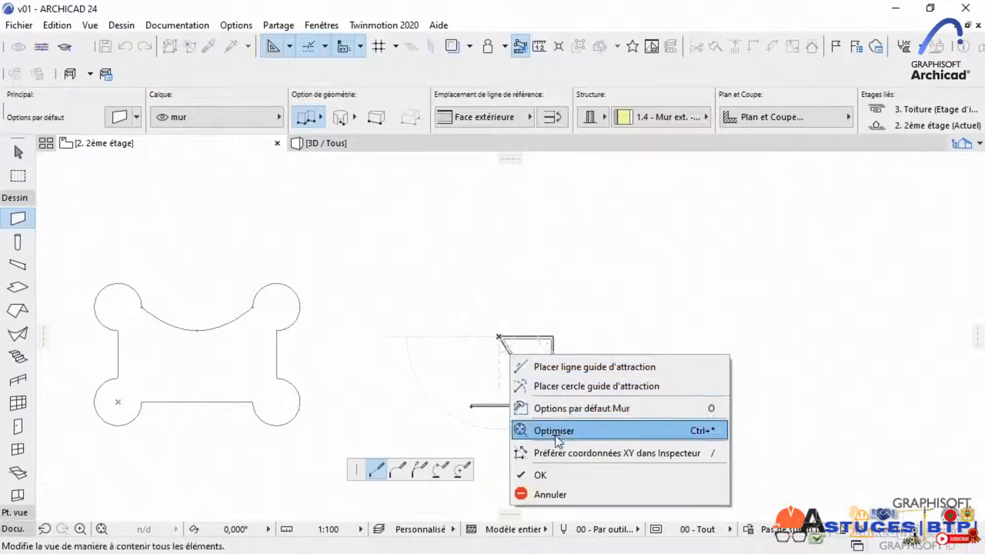
click(554, 476)
scroll(561, 407, up, 8)
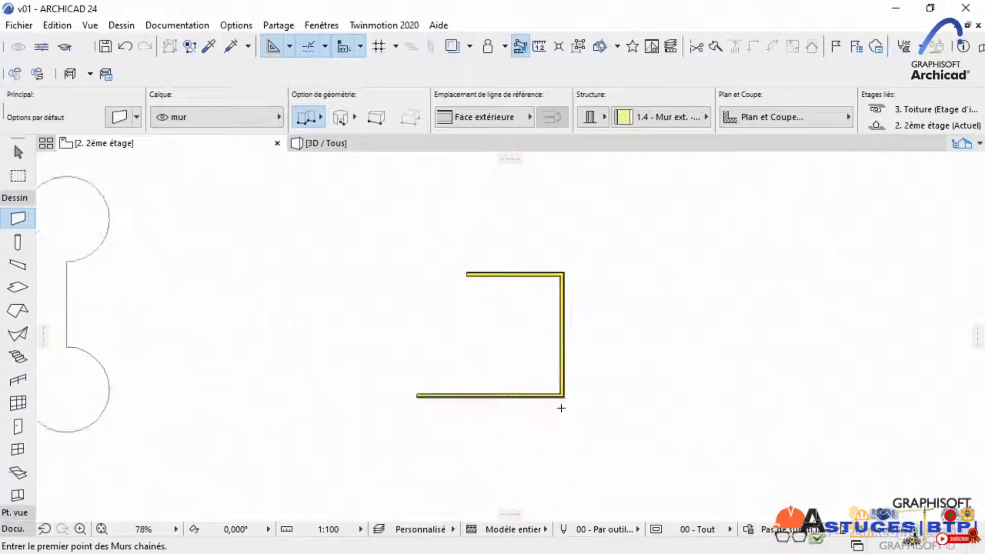
scroll(560, 402, up, 1)
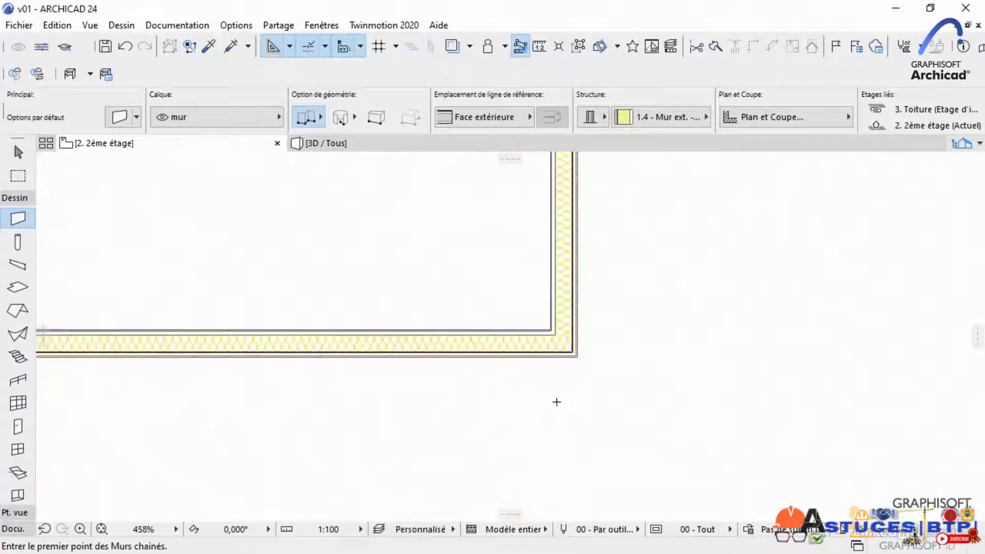
scroll(537, 358, up, 2)
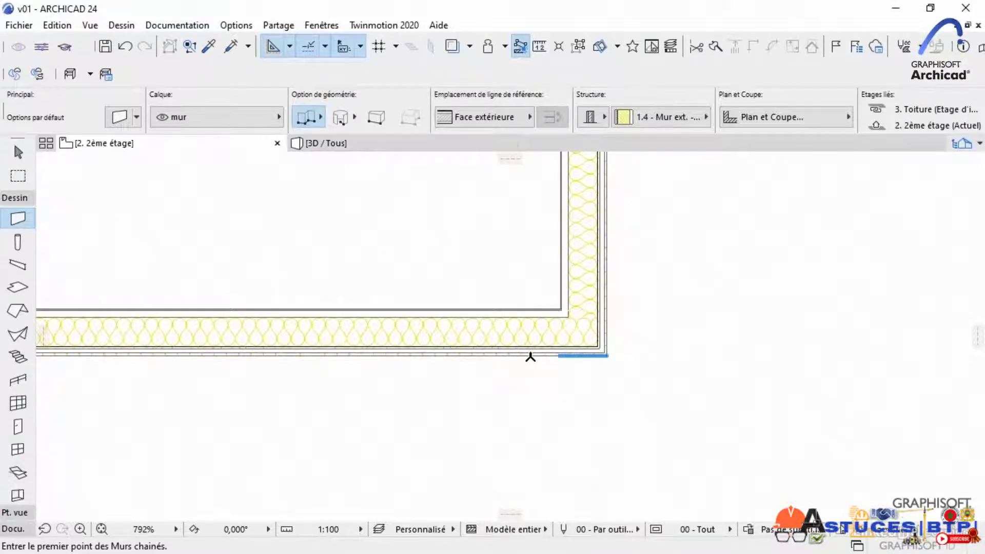
key(Escape)
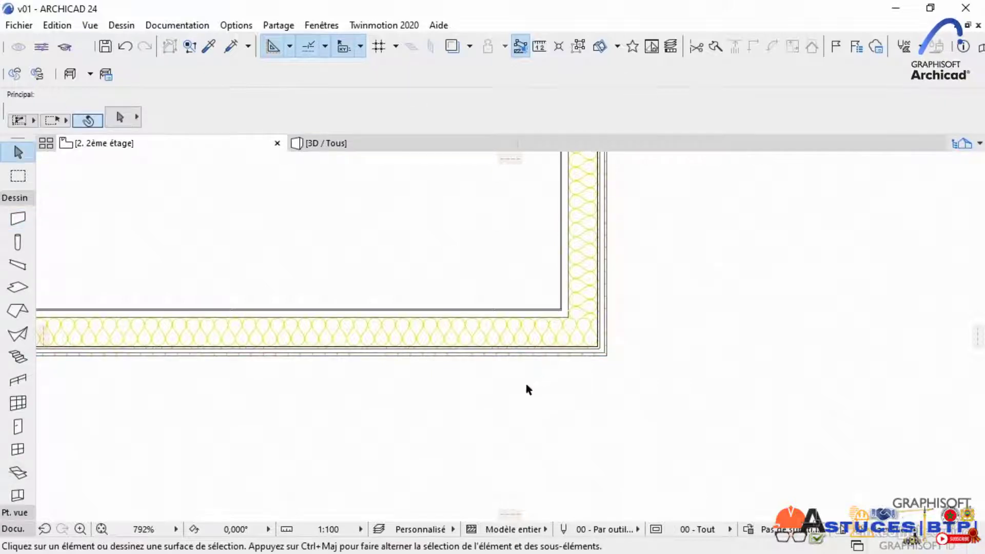
Draw a second three-segment chained wall clockwise beside the first, starting with its upper horizontal segment, and inspect its lower corner's layers.
scroll(525, 381, down, 8)
middle_drag(591, 396, 523, 401)
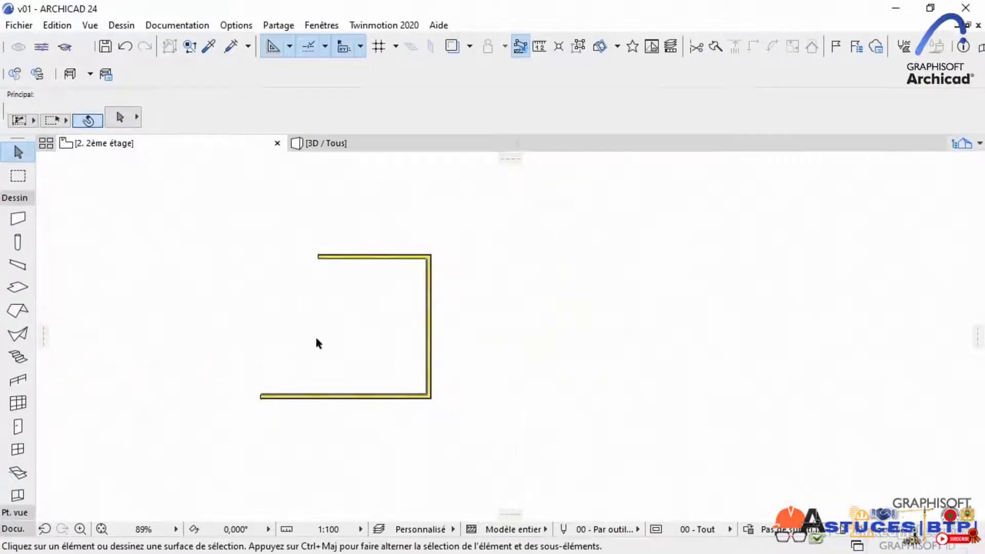
click(18, 218)
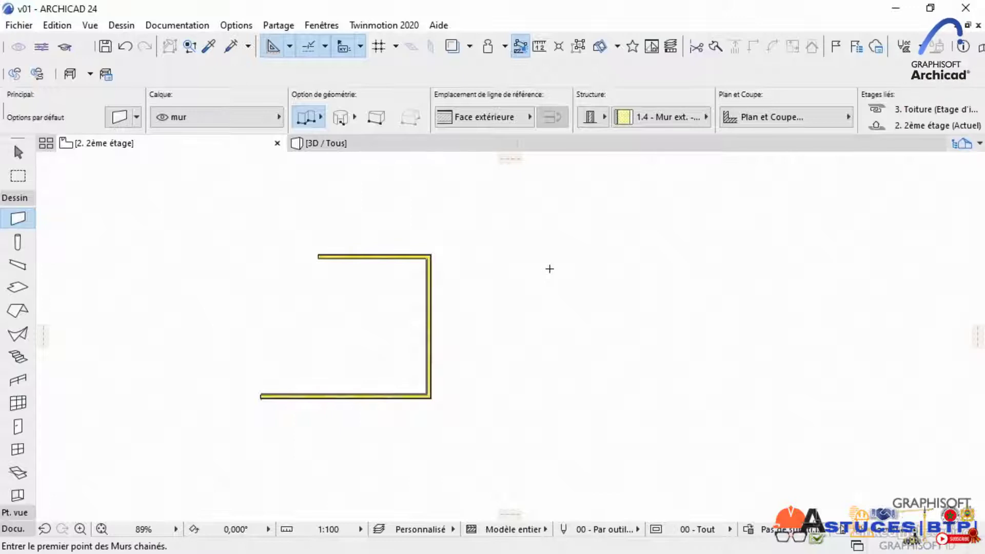
click(510, 250)
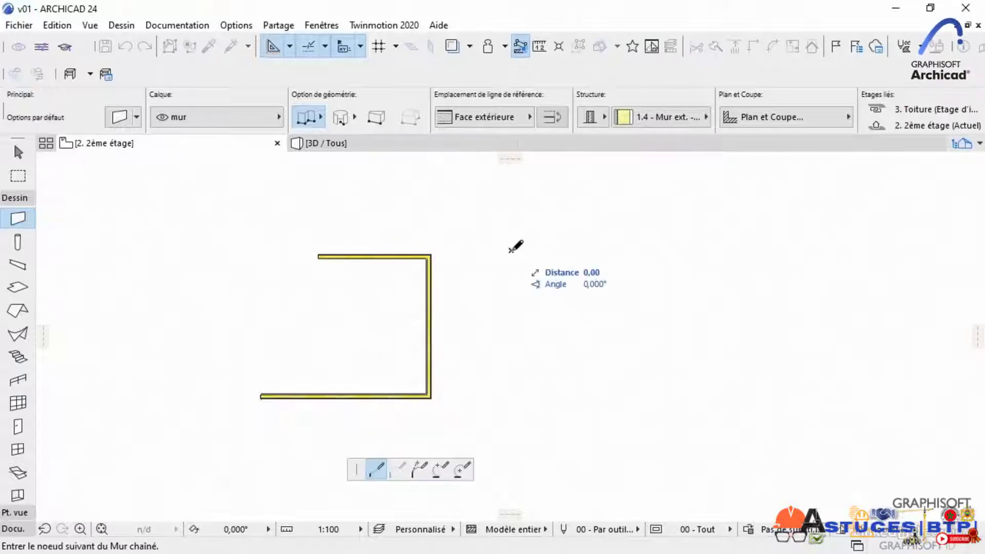
click(594, 250)
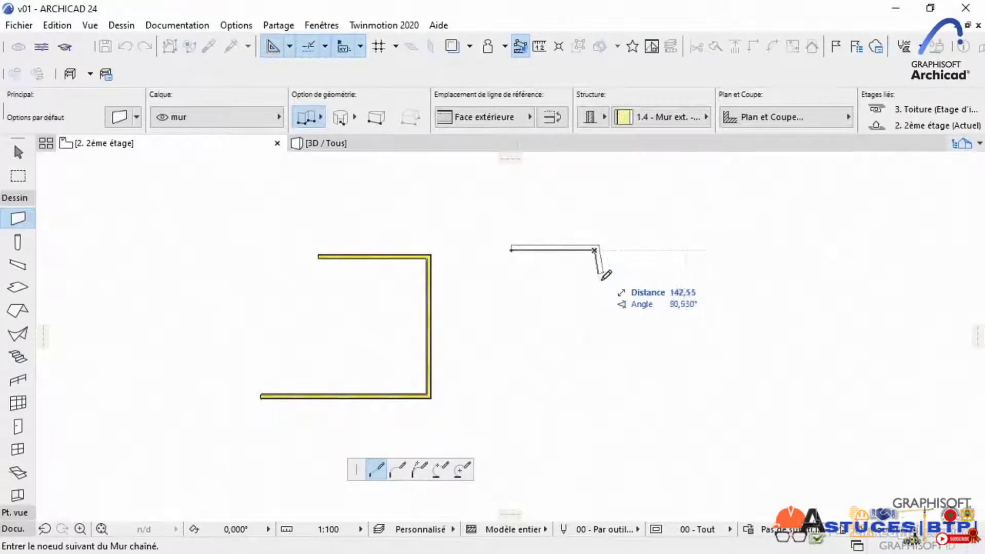
click(594, 382)
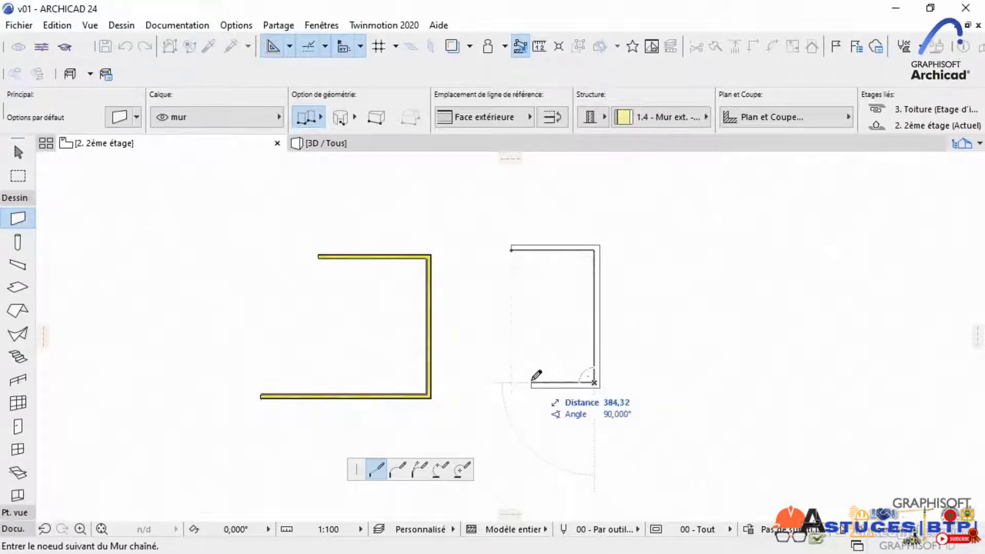
click(532, 382)
right_click(531, 382)
click(574, 503)
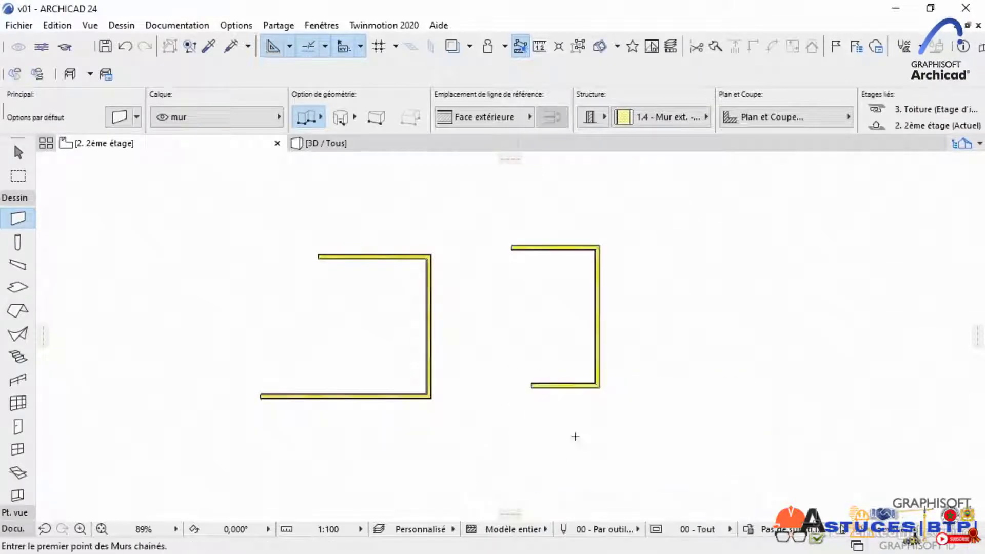
scroll(589, 406, up, 2)
scroll(598, 390, up, 5)
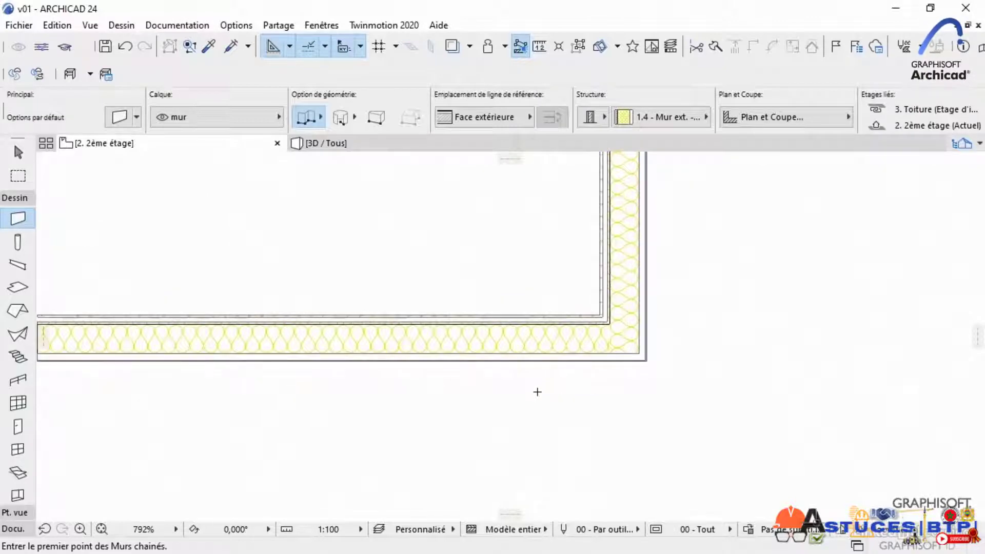
Delete both test wall chains.
scroll(534, 393, down, 6)
key(Escape)
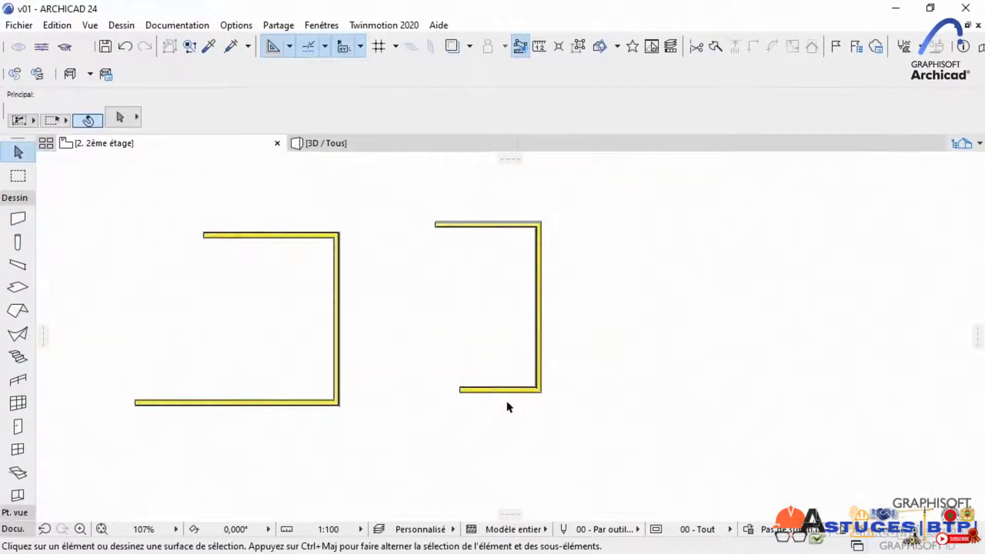
drag(572, 411, 94, 198)
key(Delete)
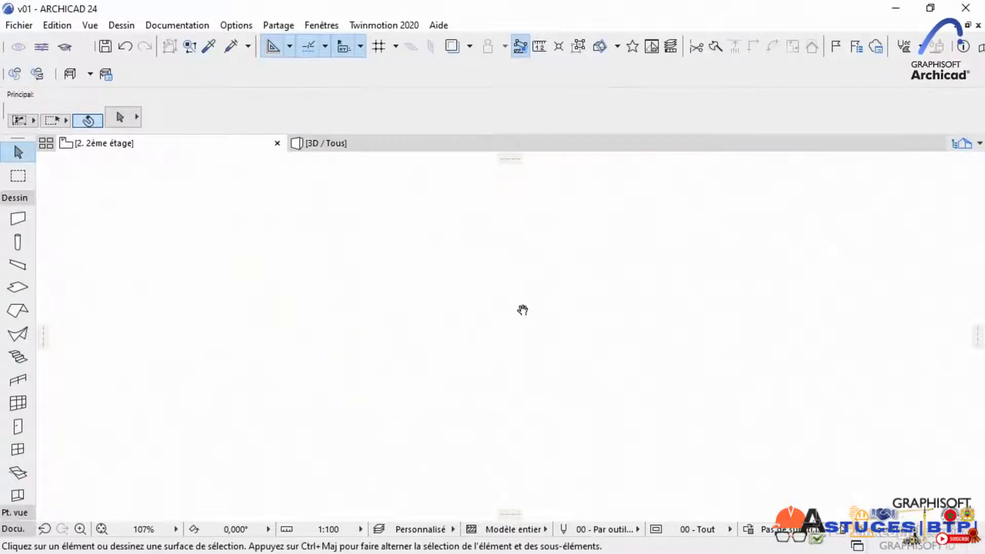
Set the default wall structure to the composite 1.2 - Mur ext. - Béton + Isolation périphérique.
scroll(348, 317, down, 5)
middle_drag(344, 319, 652, 358)
scroll(510, 356, up, 2)
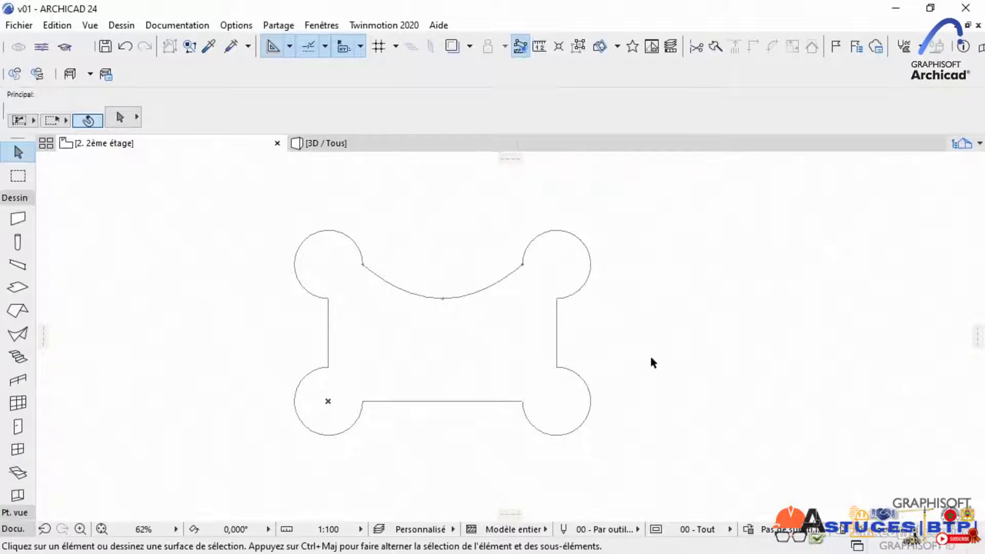
double_click(22, 218)
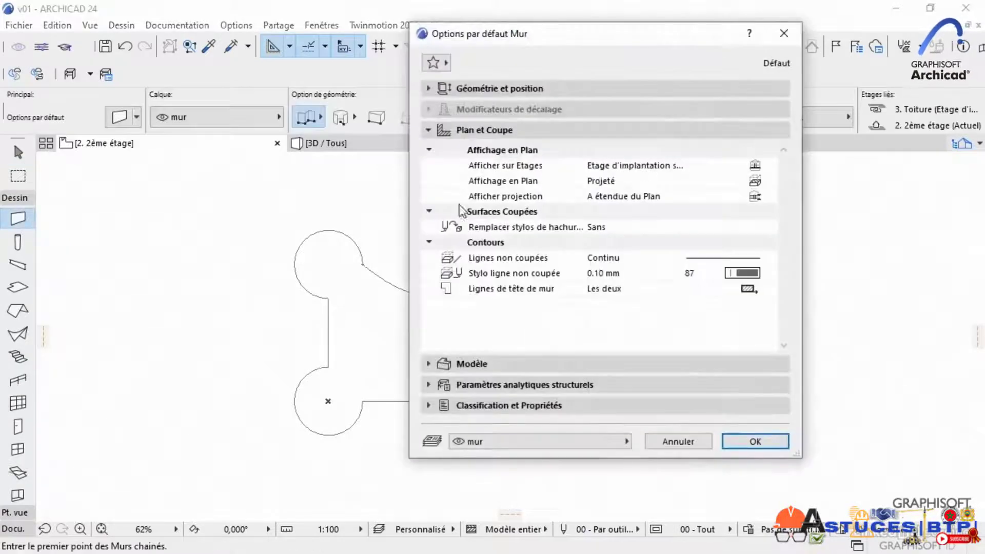
click(480, 91)
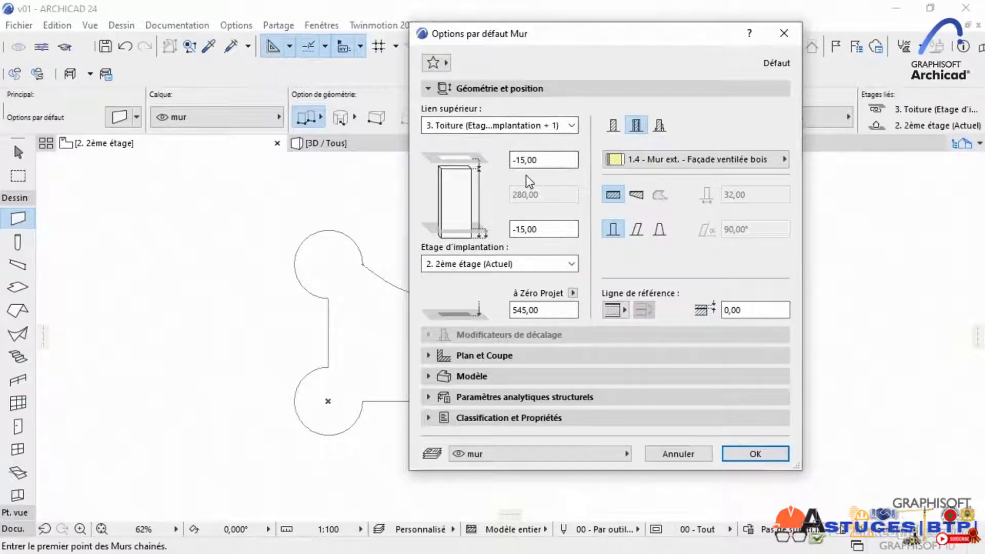
drag(576, 37, 500, 34)
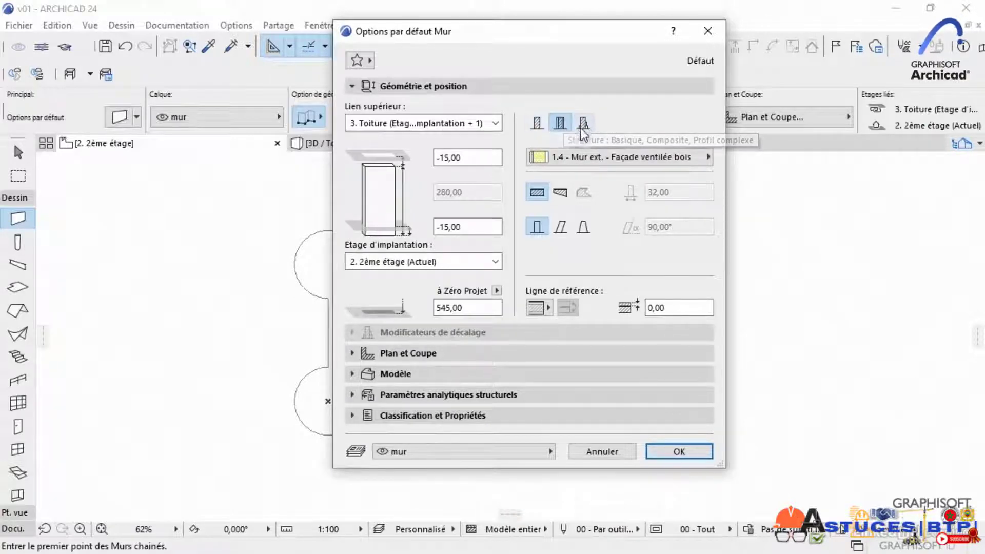
click(602, 158)
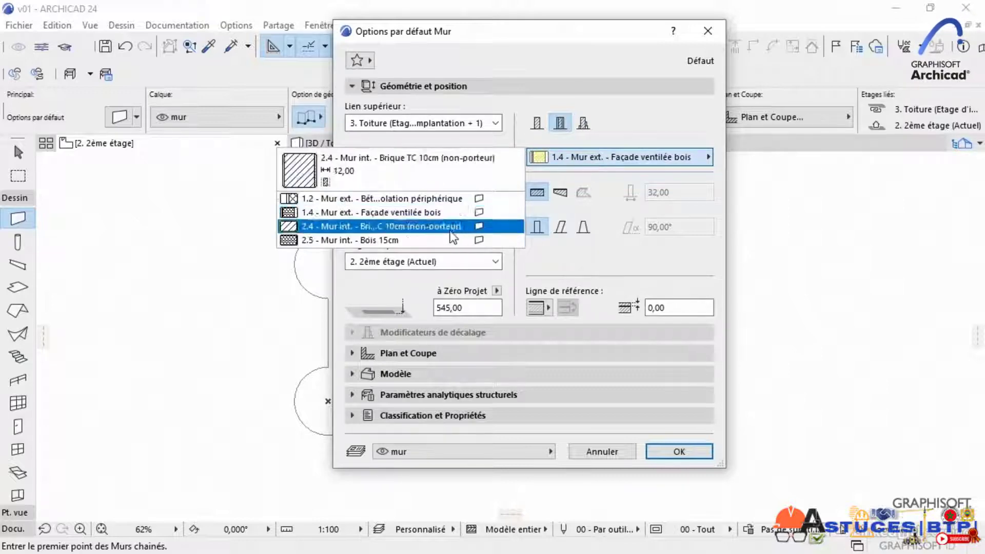
click(395, 198)
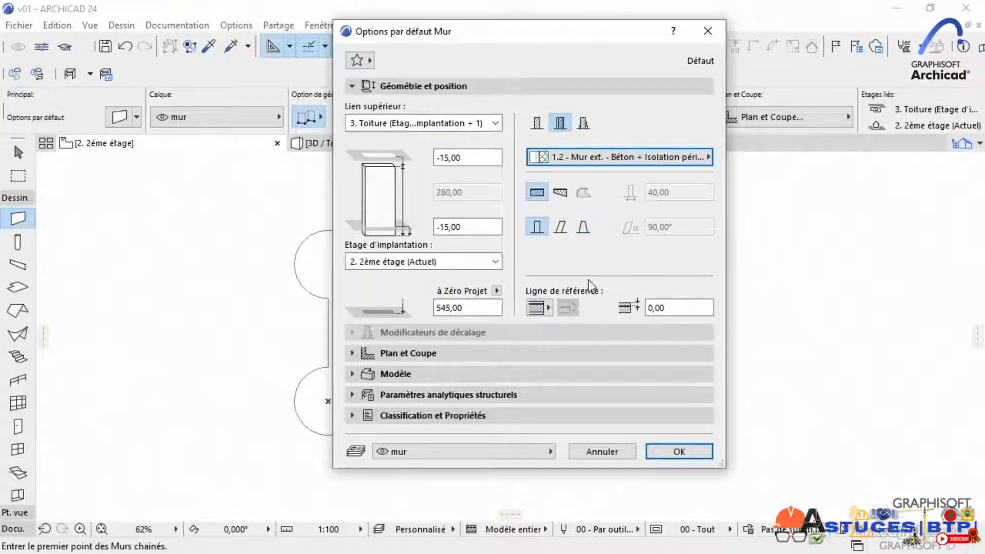
Set the default wall reference line to Extérieur d'âme and apply the wall settings.
click(547, 309)
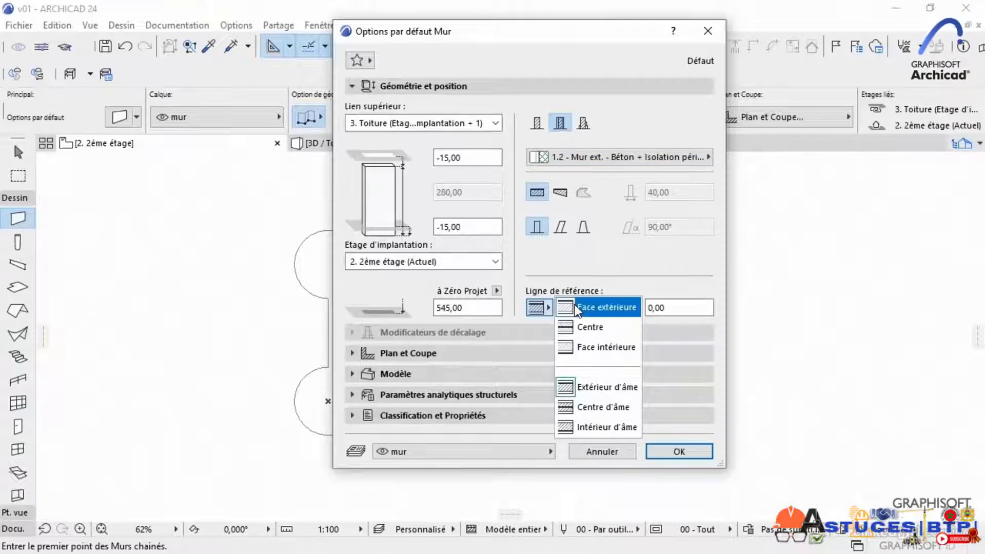
click(576, 386)
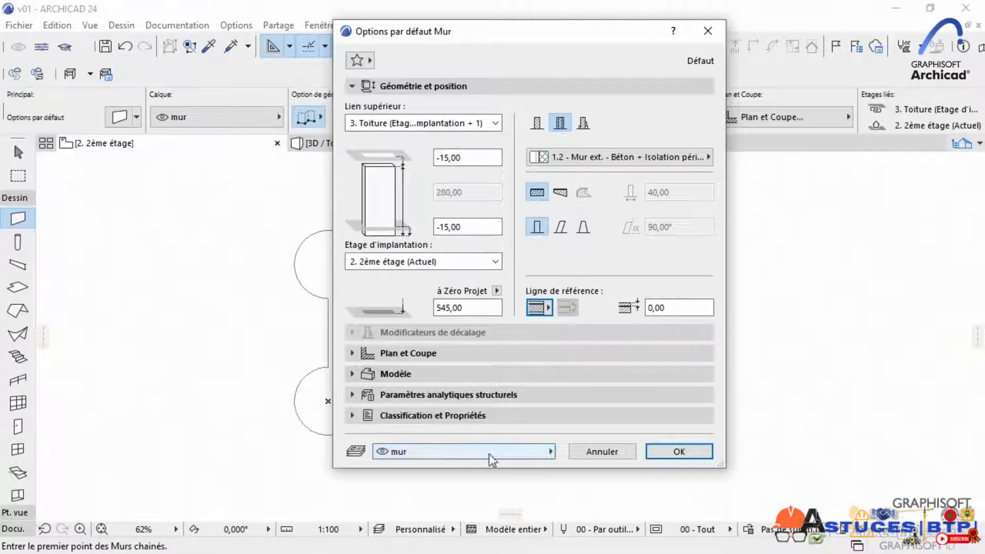
click(688, 451)
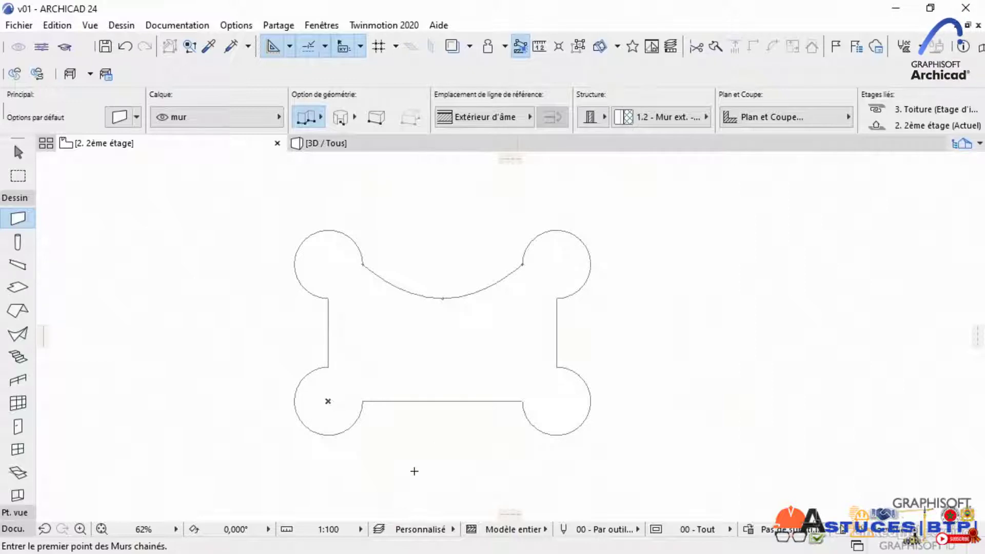
Generate composite exterior walls along the whole closed outline with the Magic Wand.
key(space)
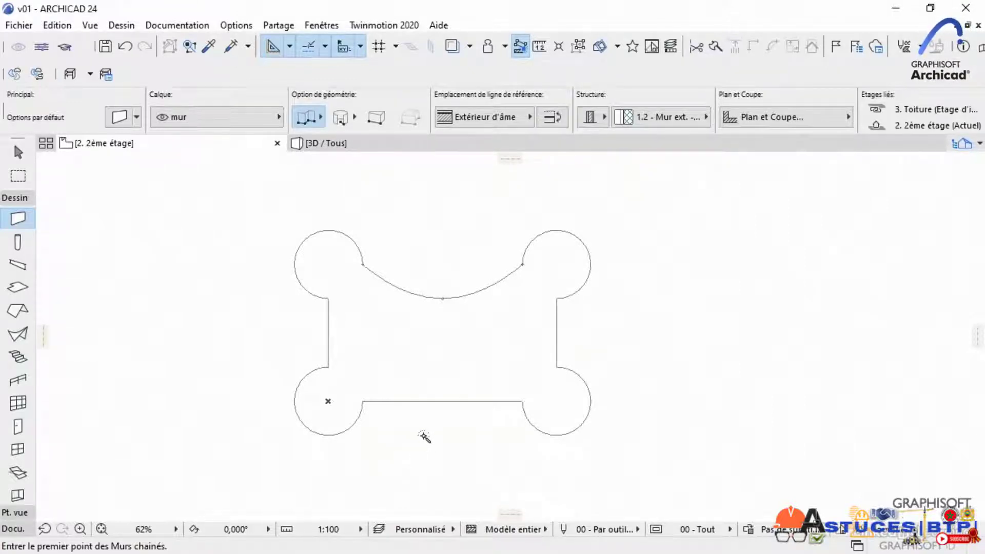
click(420, 378)
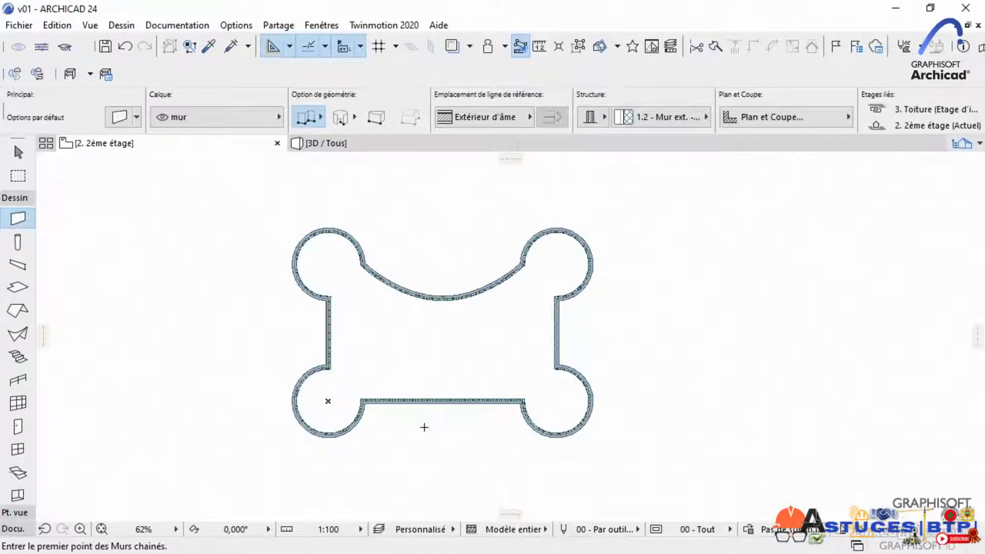
Examine the layers and reference line of the curved wall at the outline's lower corner, then clear the selection.
scroll(357, 431, up, 10)
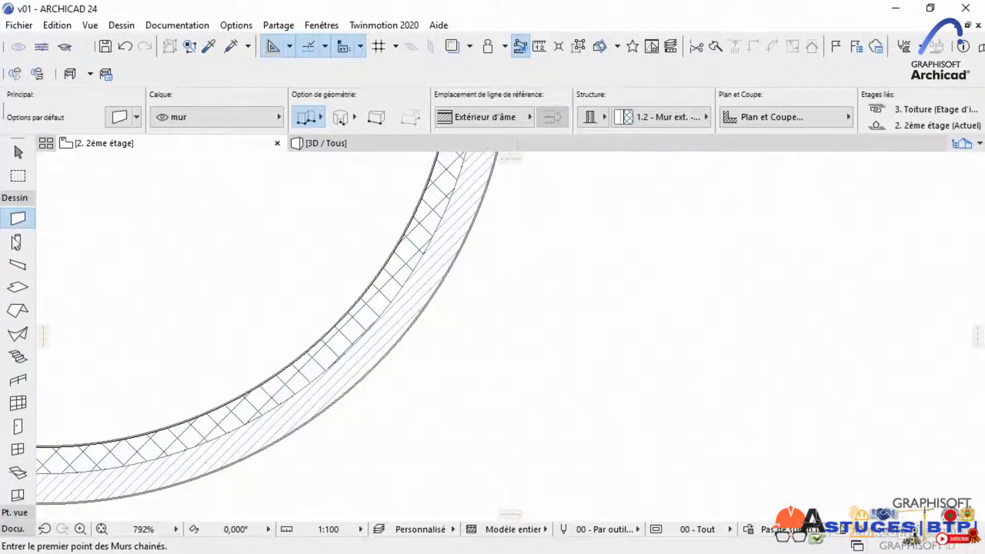
click(18, 152)
click(291, 411)
scroll(309, 431, up, 2)
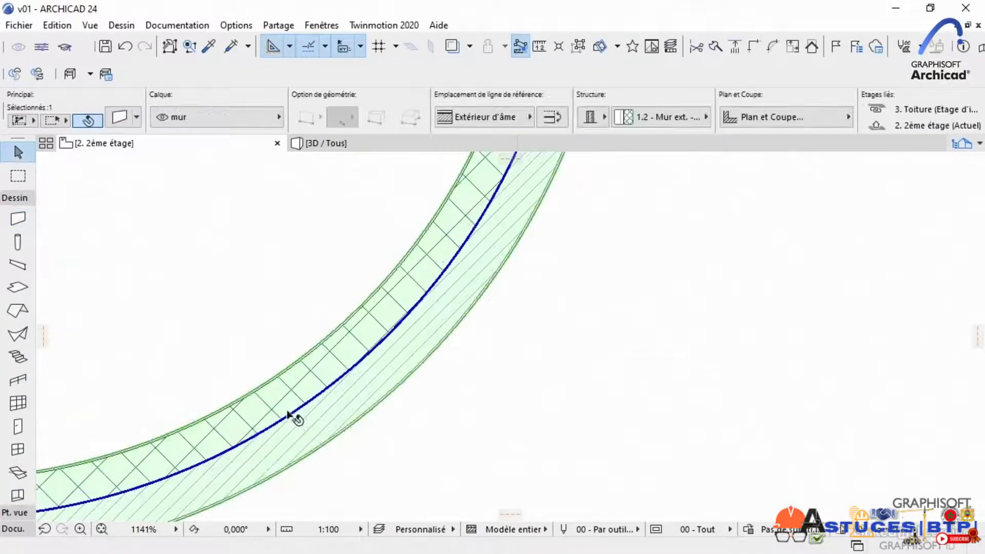
scroll(324, 443, down, 11)
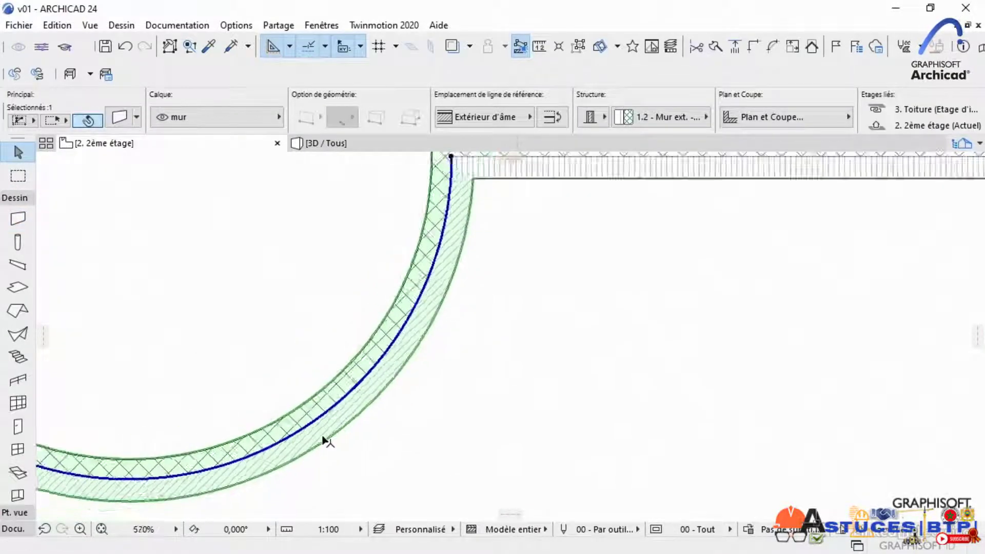
click(423, 436)
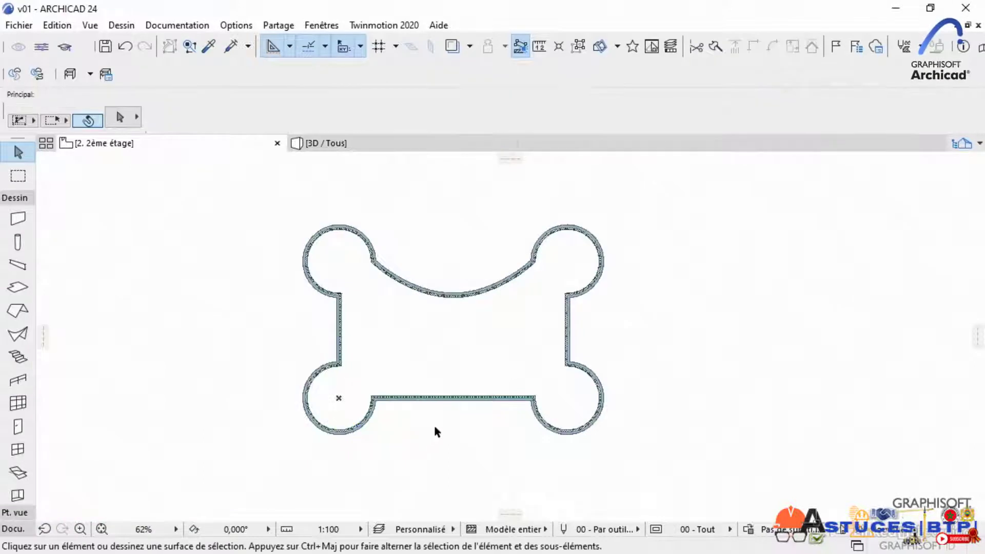
mouse_move(432, 431)
middle_down()
mouse_move(409, 446)
mouse_move(430, 441)
middle_up()
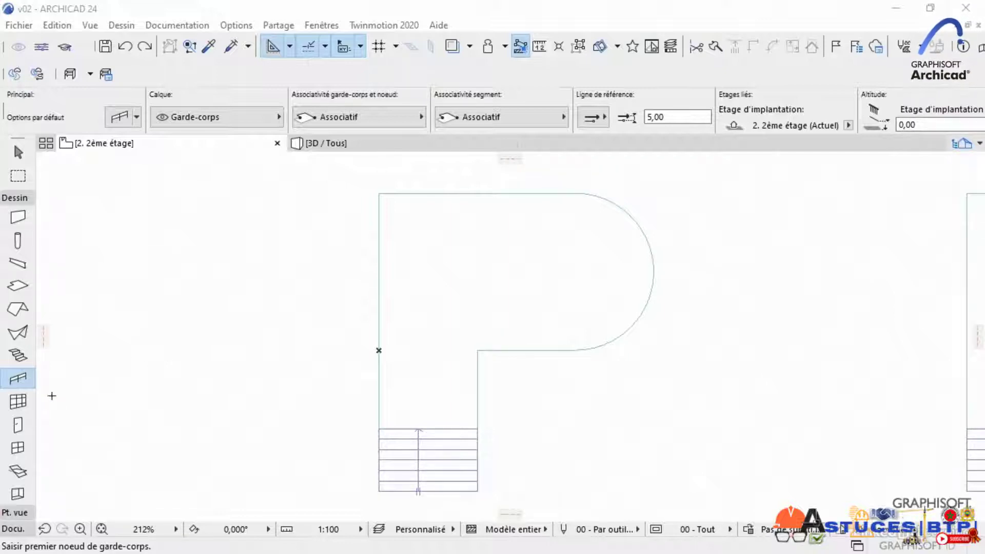
Review the baluster and panel settings in the default railing options and accept them.
double_click(18, 379)
click(235, 94)
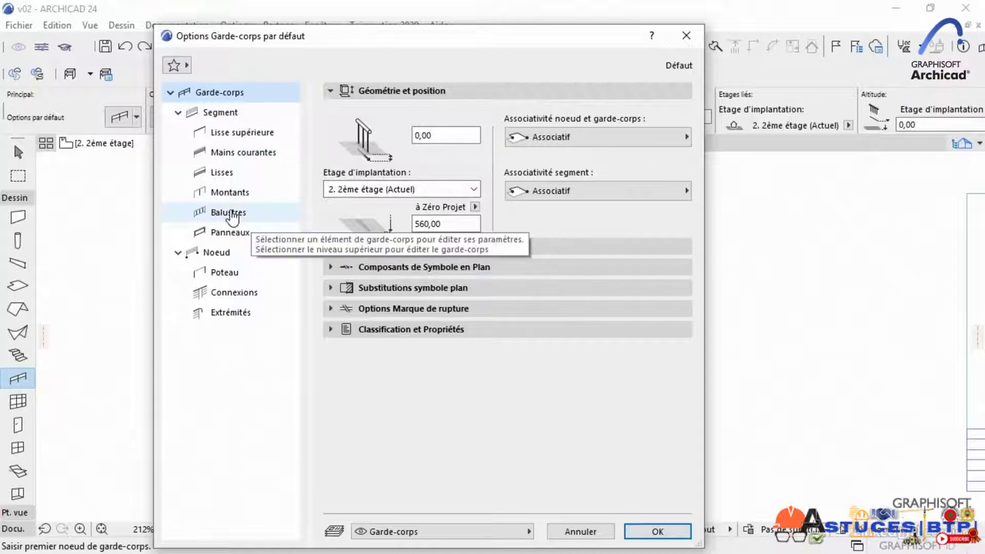
click(231, 214)
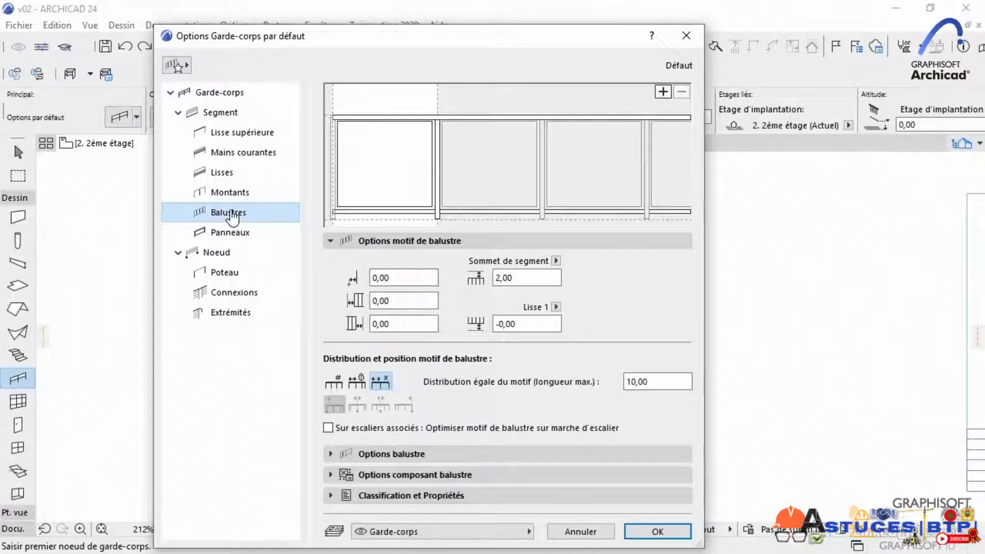
click(222, 233)
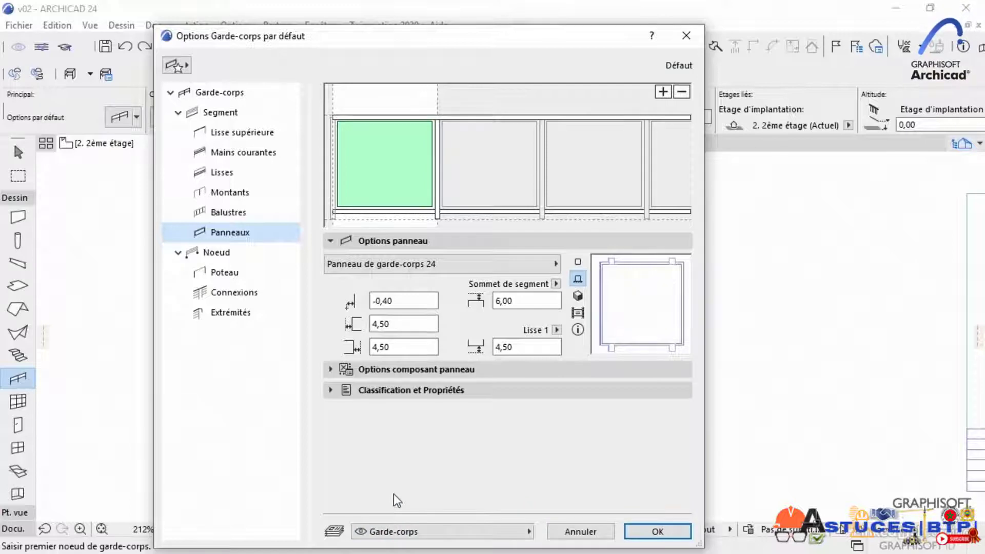
click(657, 531)
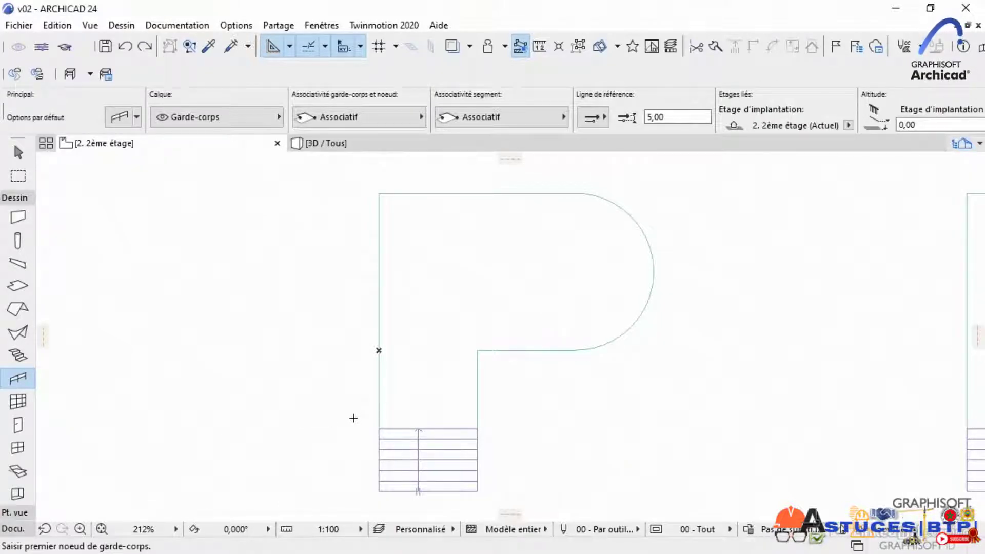
Generate a railing around the slab's full perimeter with the Magic Wand and inspect it in 3D from the stair side.
key(space)
click(380, 399)
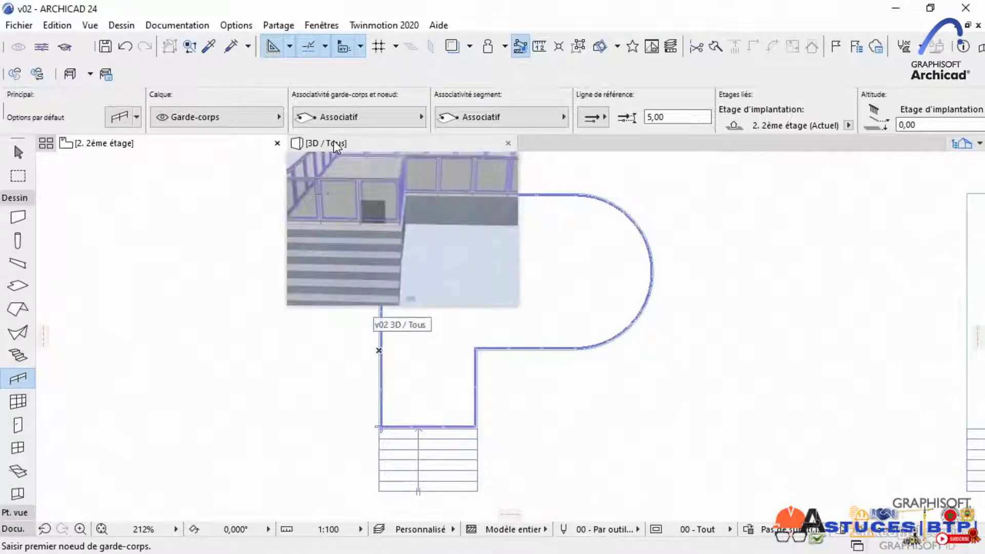
click(336, 146)
middle_drag(427, 374, 399, 499)
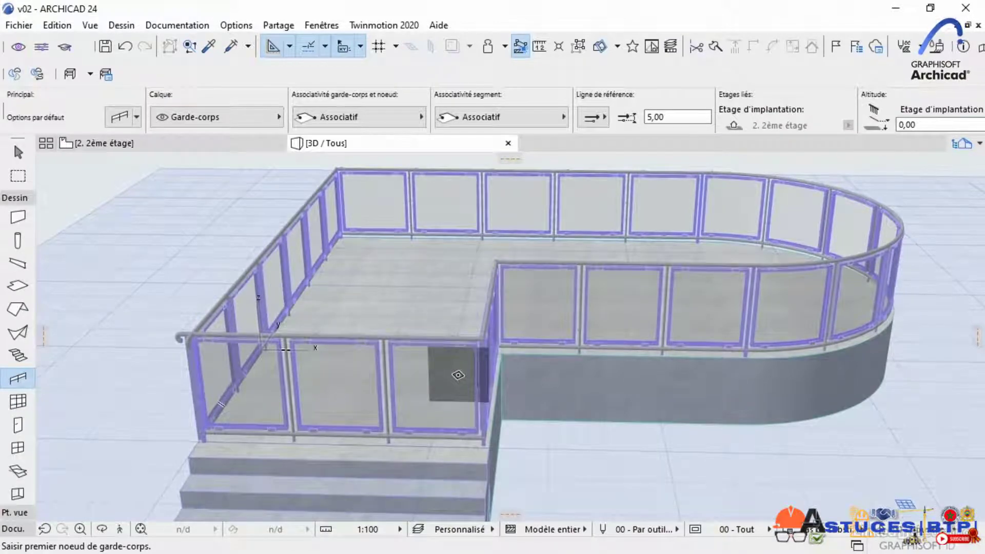
Delete the full-perimeter railing from the slab.
click(18, 152)
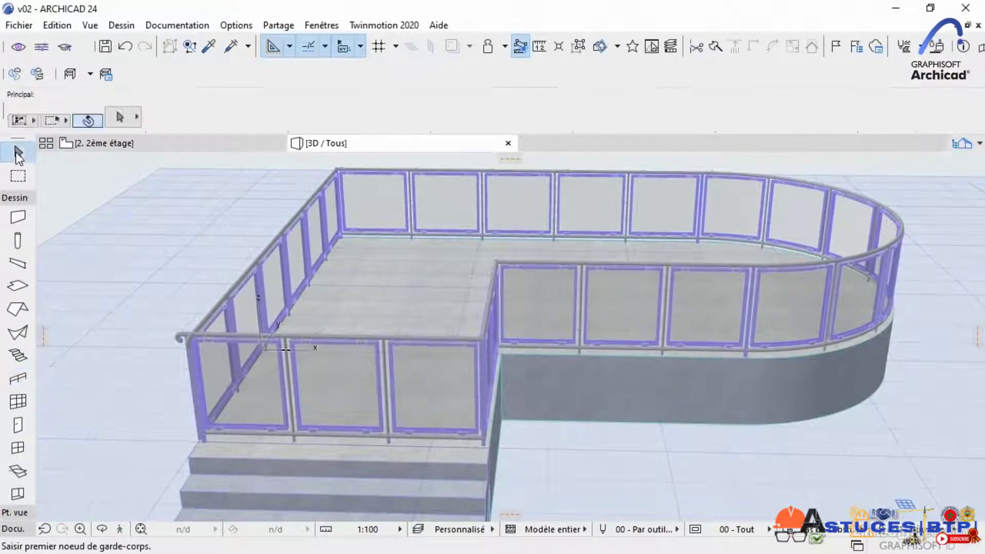
click(221, 341)
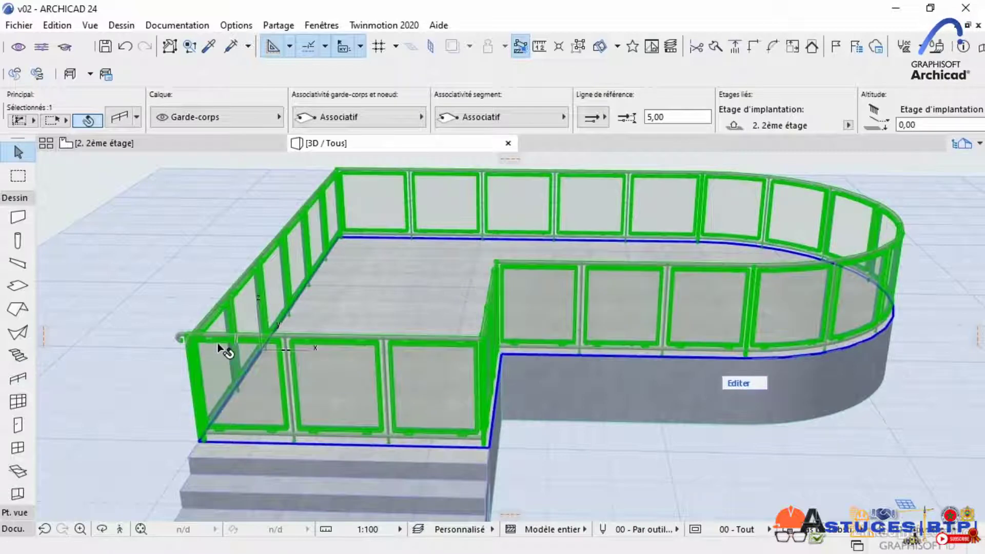
key(Delete)
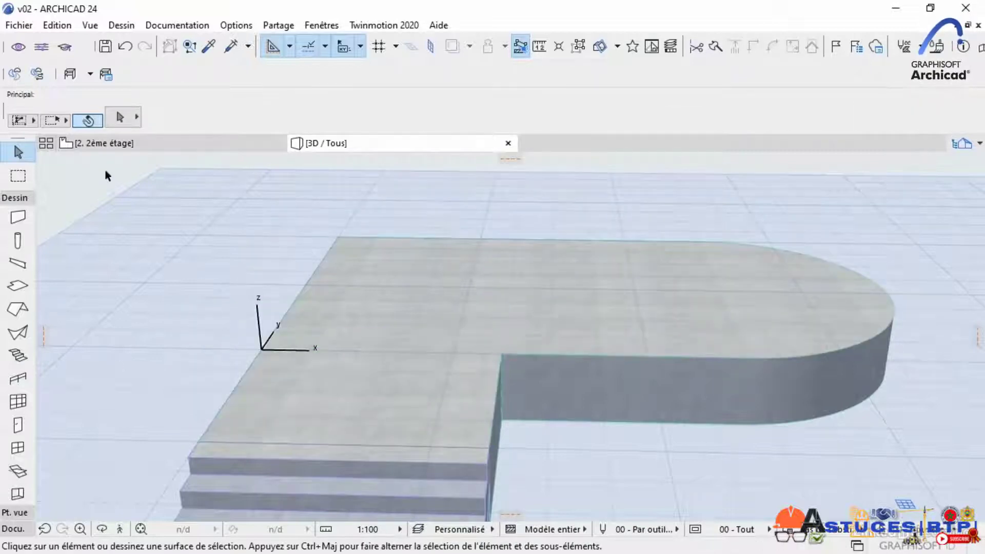
Return to the 2. 2ème étage floor plan and examine the slab edge where it meets the stair.
click(133, 141)
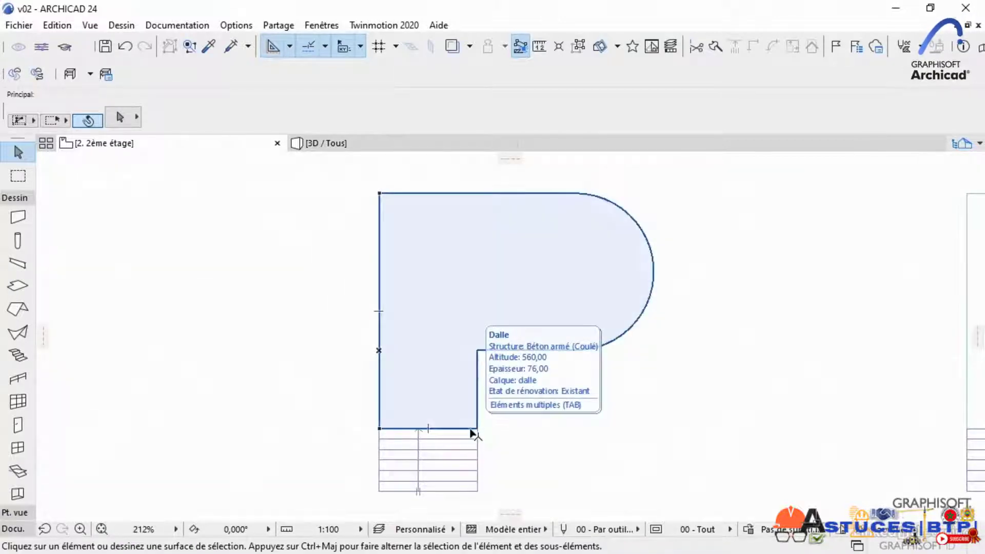
scroll(503, 433, up, 3)
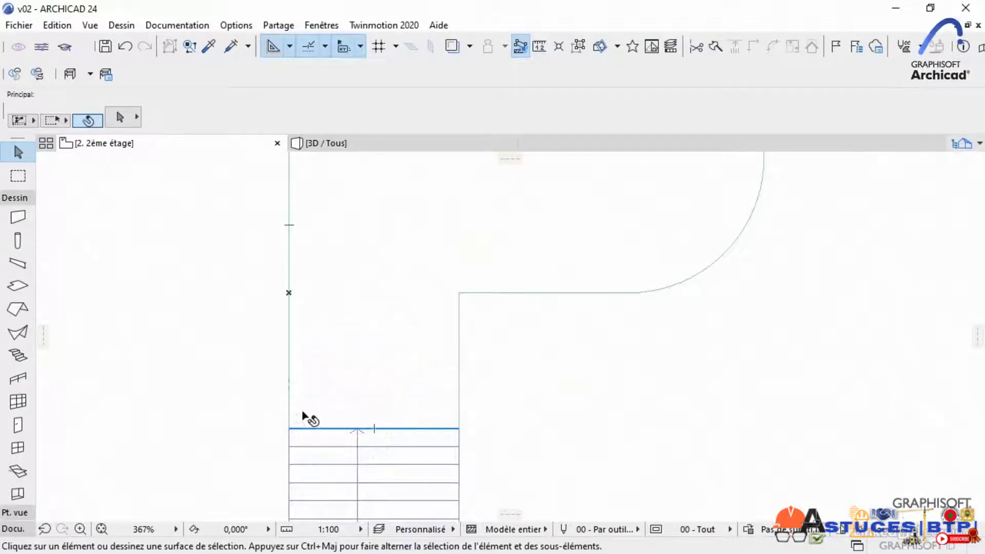
scroll(200, 444, down, 3)
mouse_move(211, 441)
middle_down()
mouse_move(241, 424)
mouse_move(271, 445)
middle_up()
Trace the slab's contour with the Line tool's Magic Wand, using Tiretet lines with pen 20 on the tracé de travail layer.
click(21, 200)
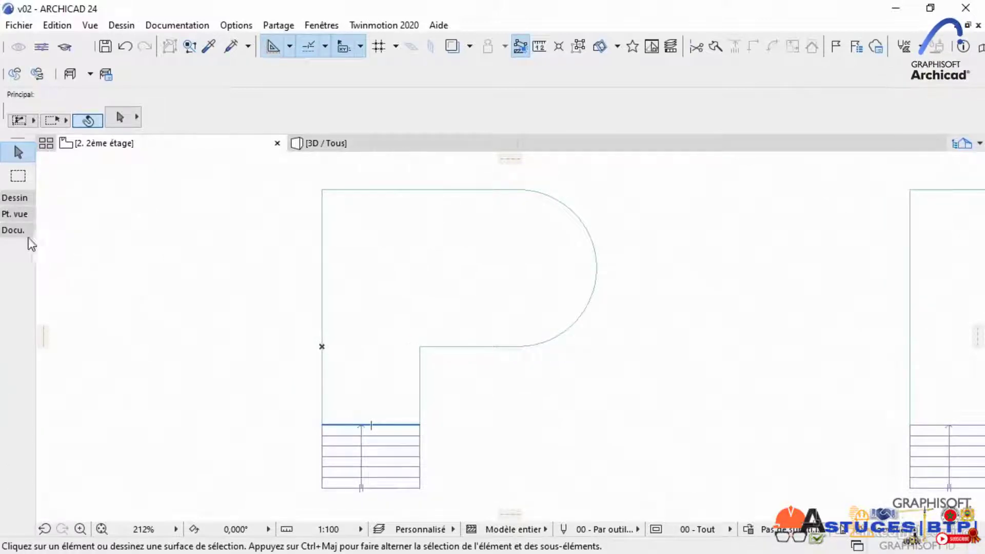
click(16, 230)
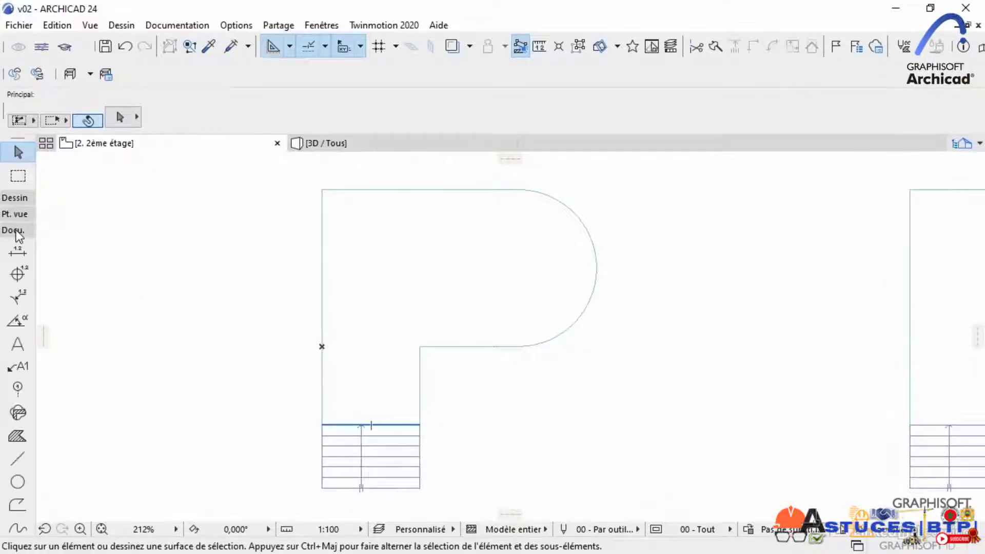
double_click(13, 458)
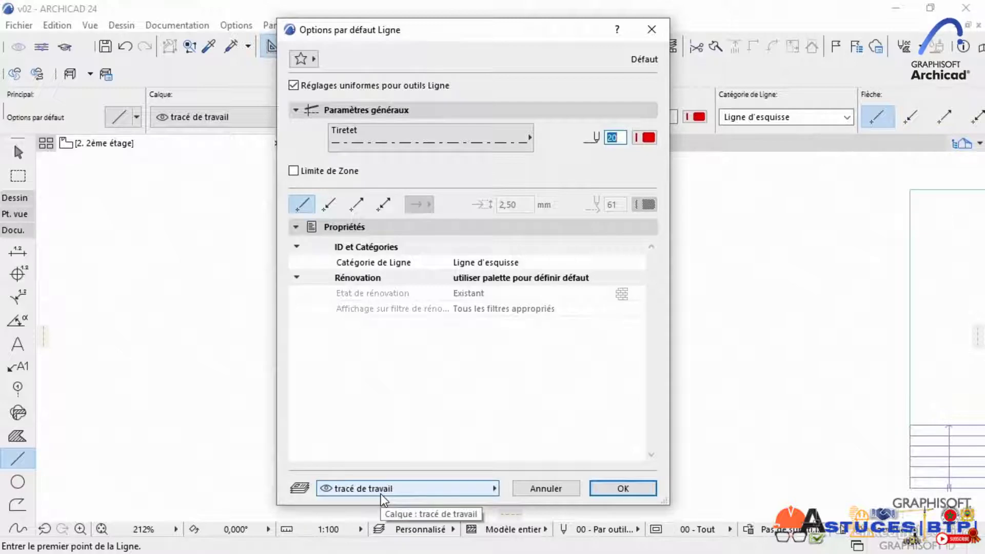
click(622, 488)
middle_drag(467, 447, 479, 454)
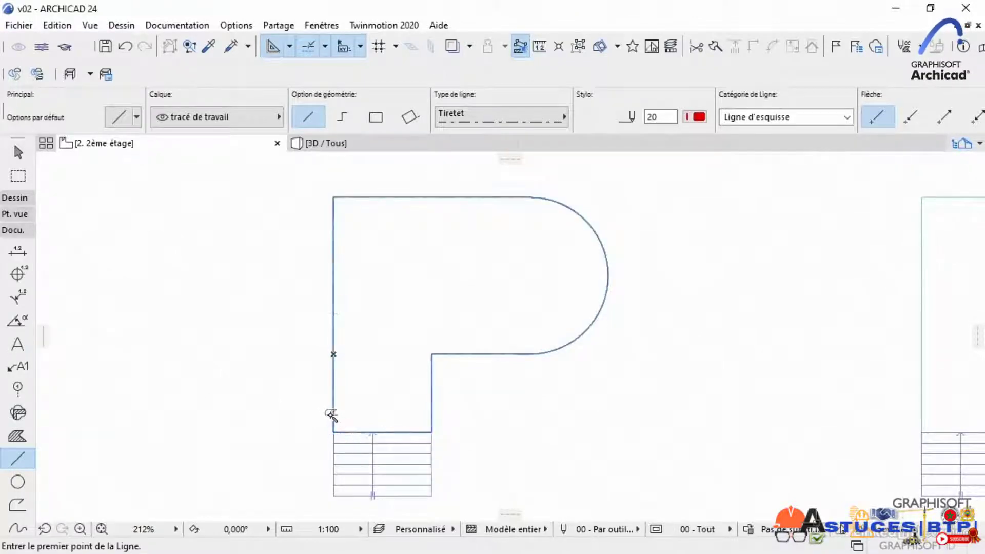
click(332, 412)
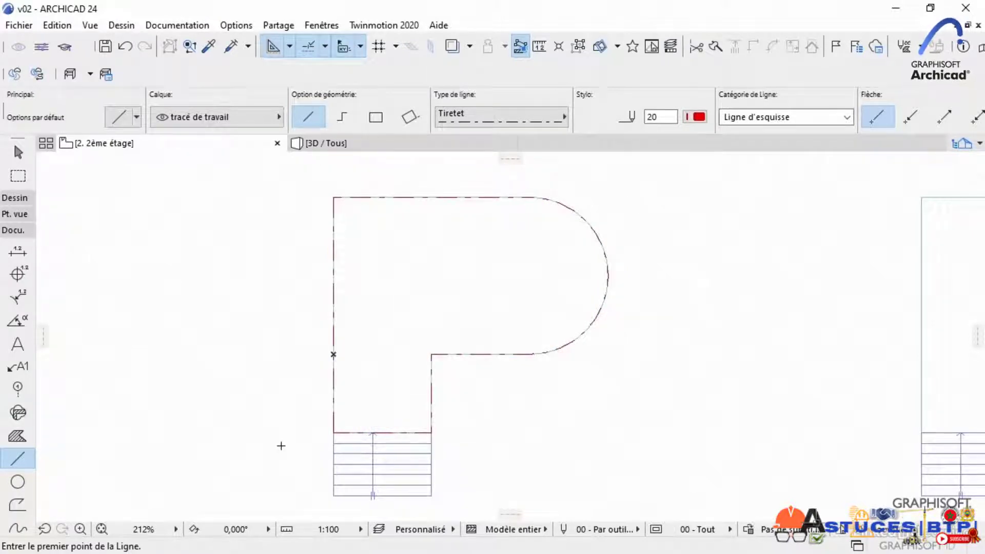
Hide the dalle layer in the layer settings and apply the change.
click(18, 153)
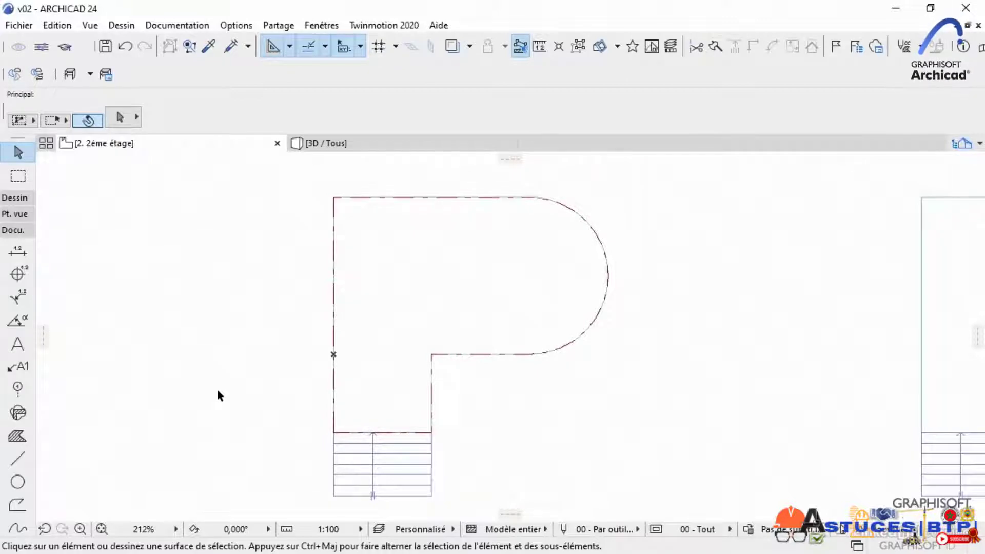
key(ctrl+l)
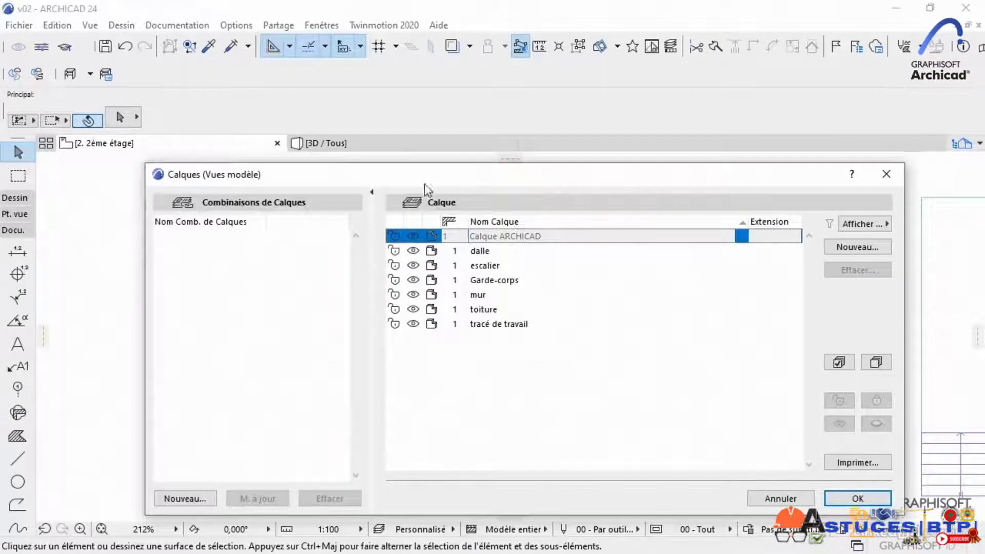
drag(427, 174, 379, 137)
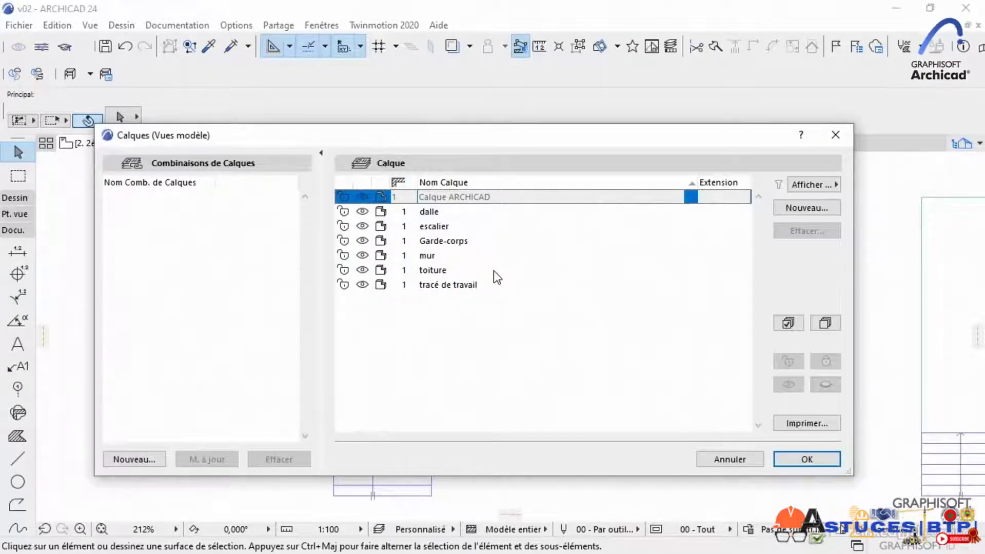
click(428, 211)
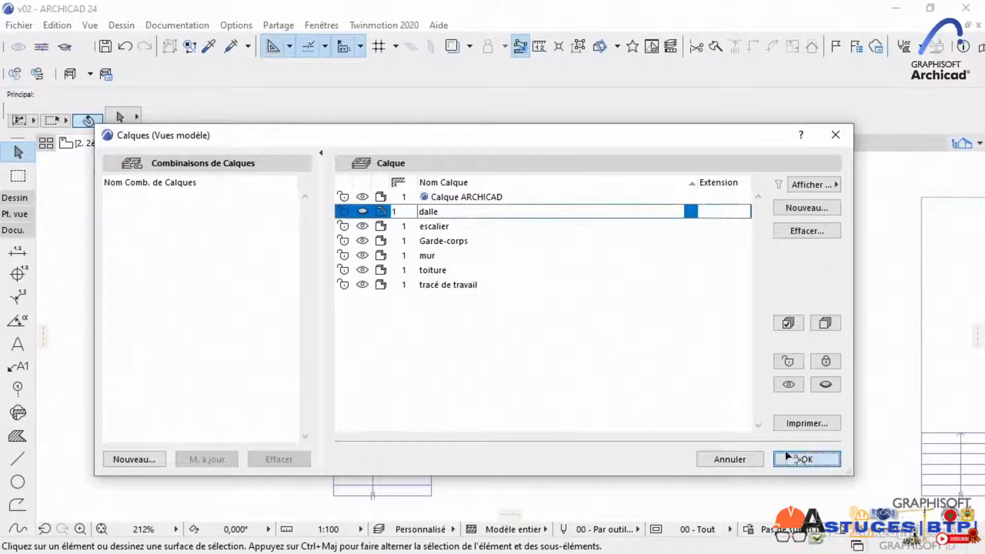
click(807, 459)
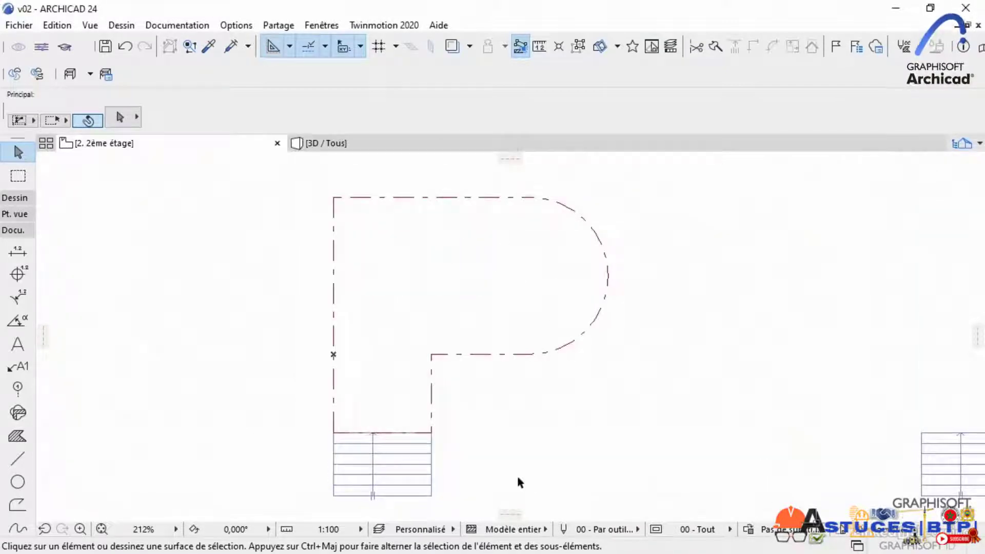
Delete the traced line that runs across the top of the stair.
click(379, 472)
click(308, 427)
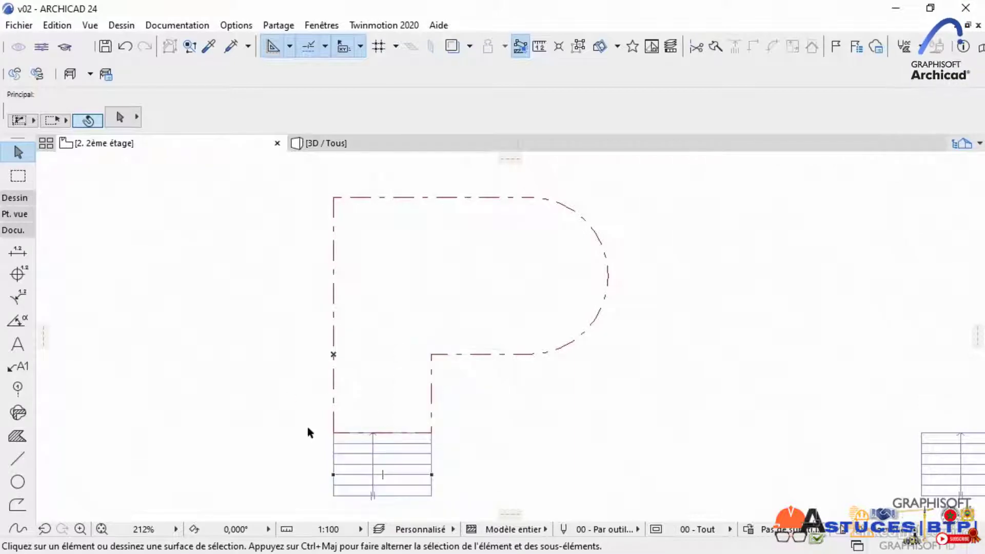
scroll(315, 436, up, 5)
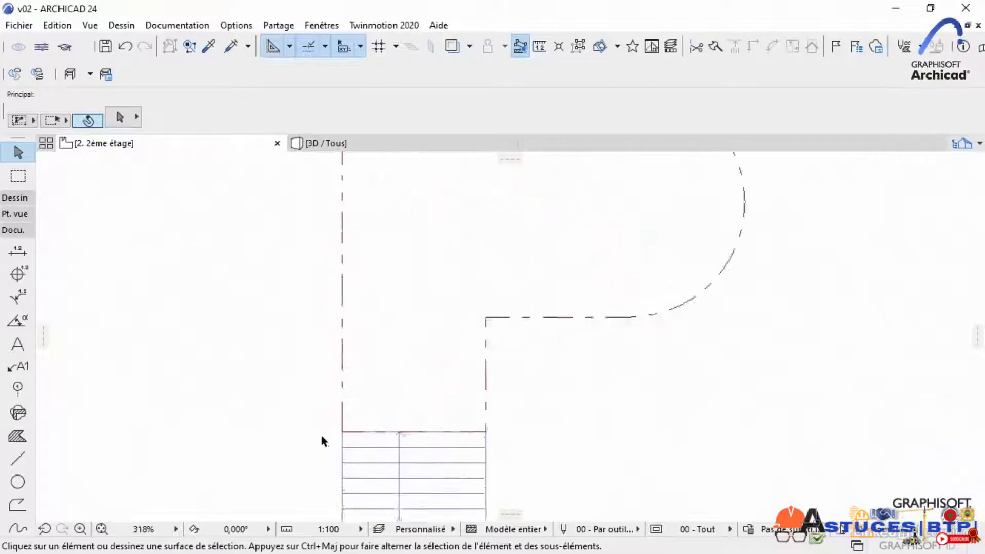
click(391, 429)
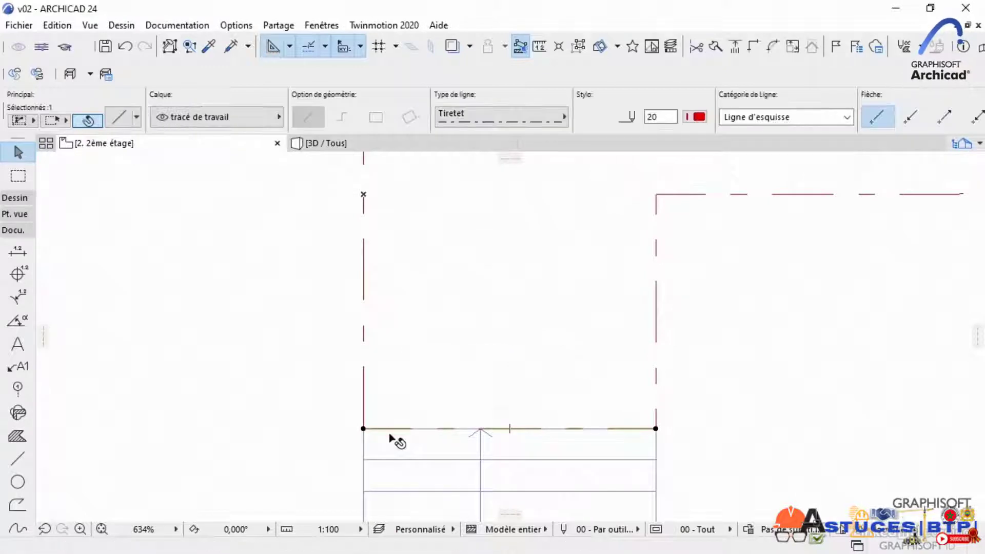
key(Escape)
scroll(380, 436, down, 5)
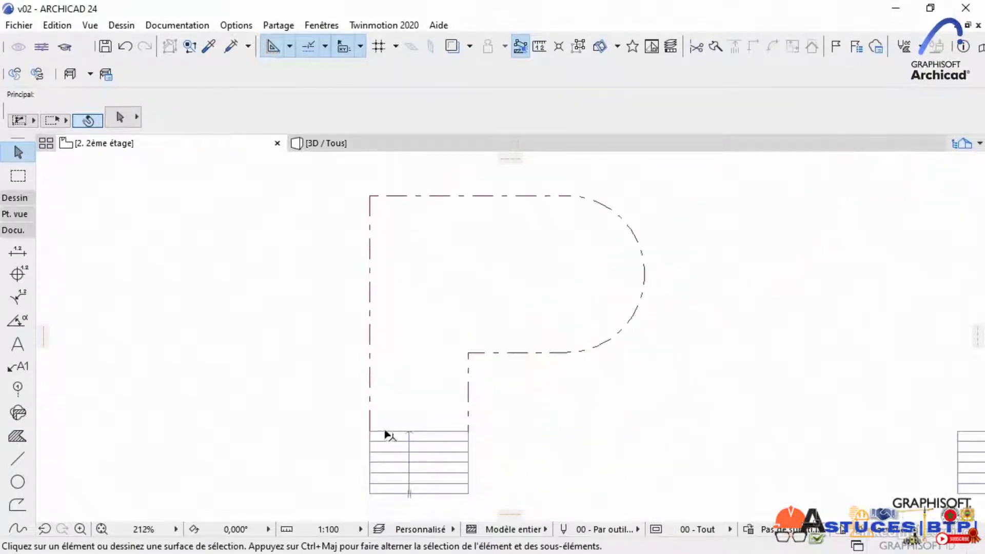
middle_drag(512, 396, 488, 422)
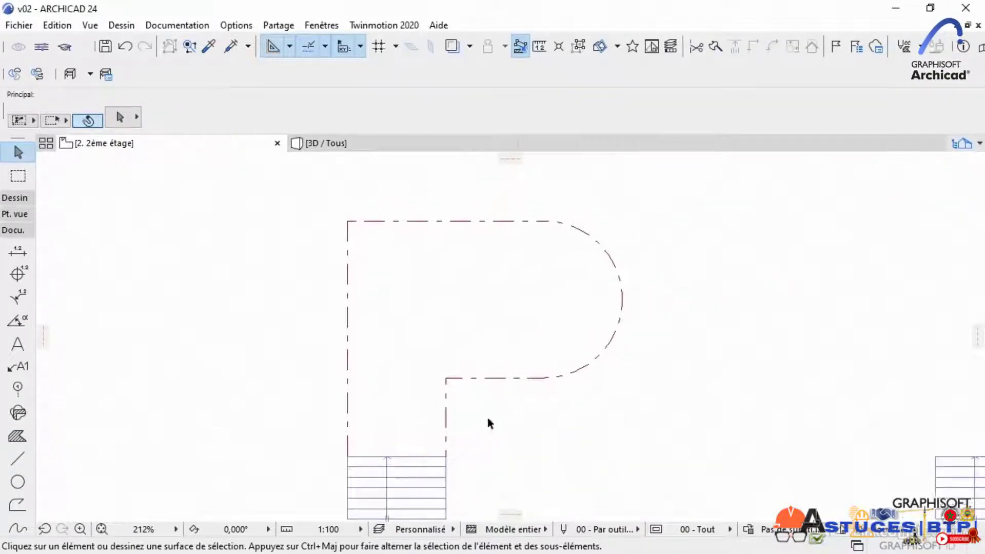
Select the traced contour lines above the stair and offset them all inward by a distance of 10.
click(690, 434)
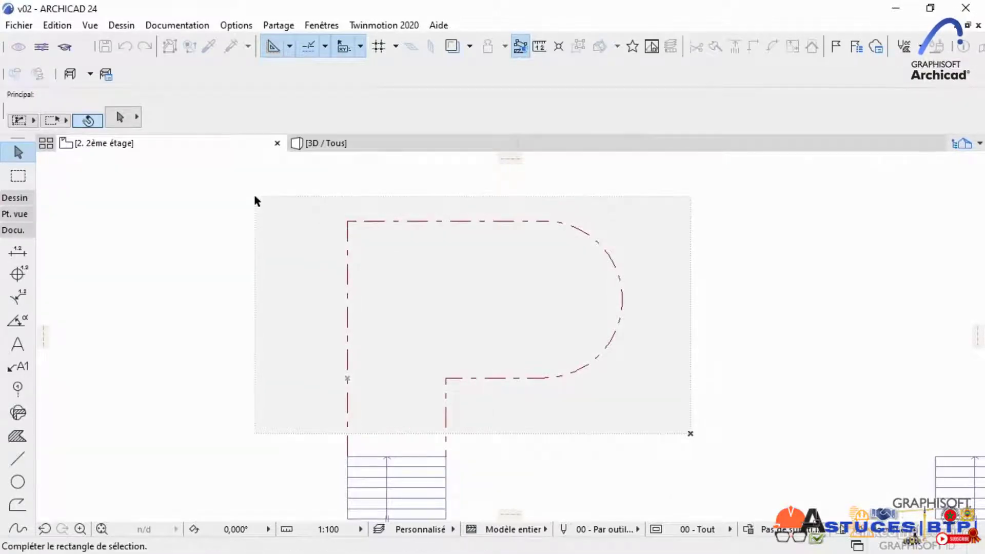
click(255, 200)
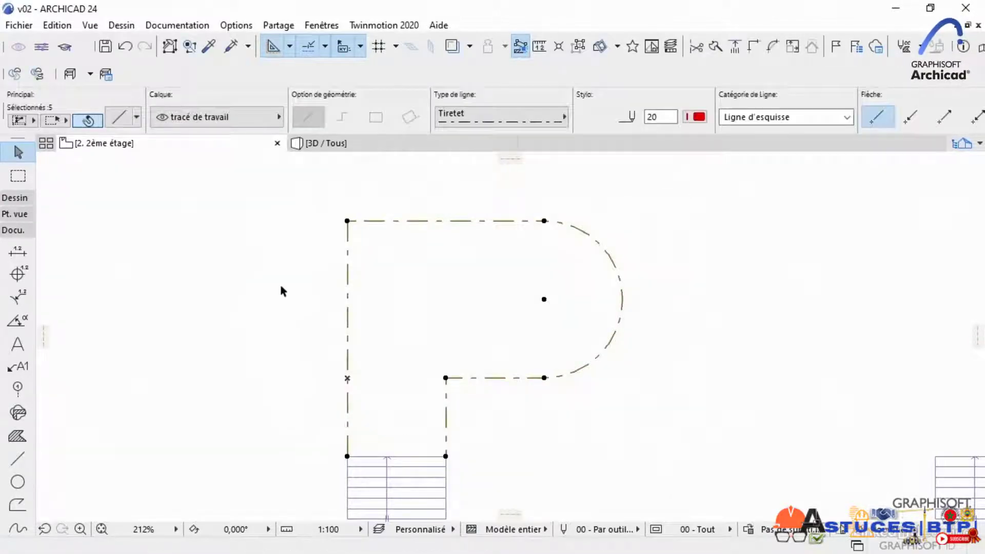
scroll(358, 456, up, 1)
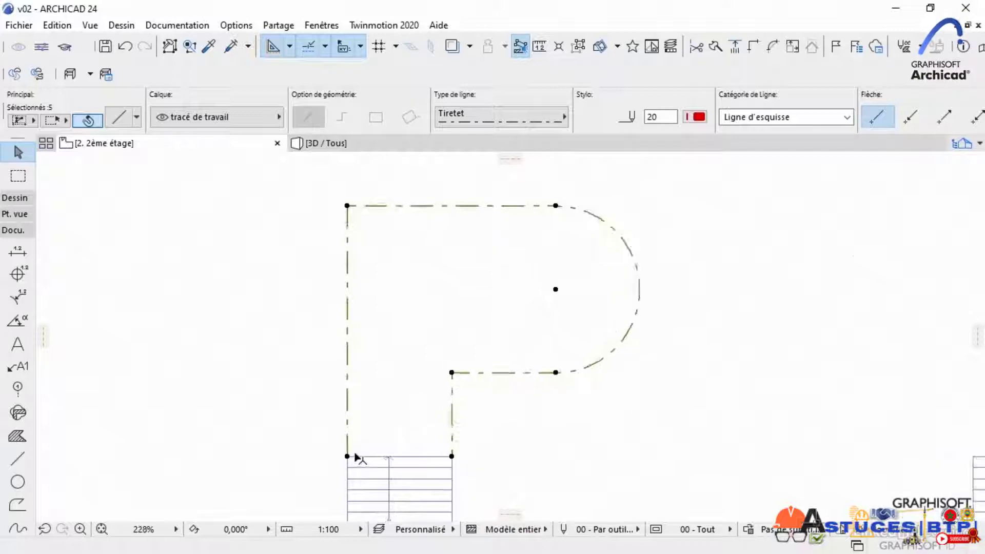
scroll(358, 457, up, 5)
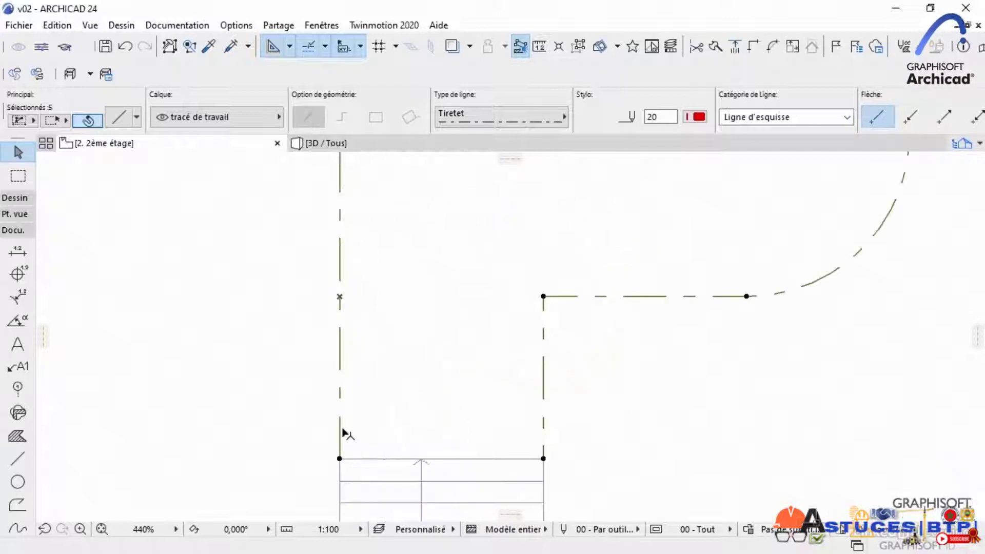
click(340, 360)
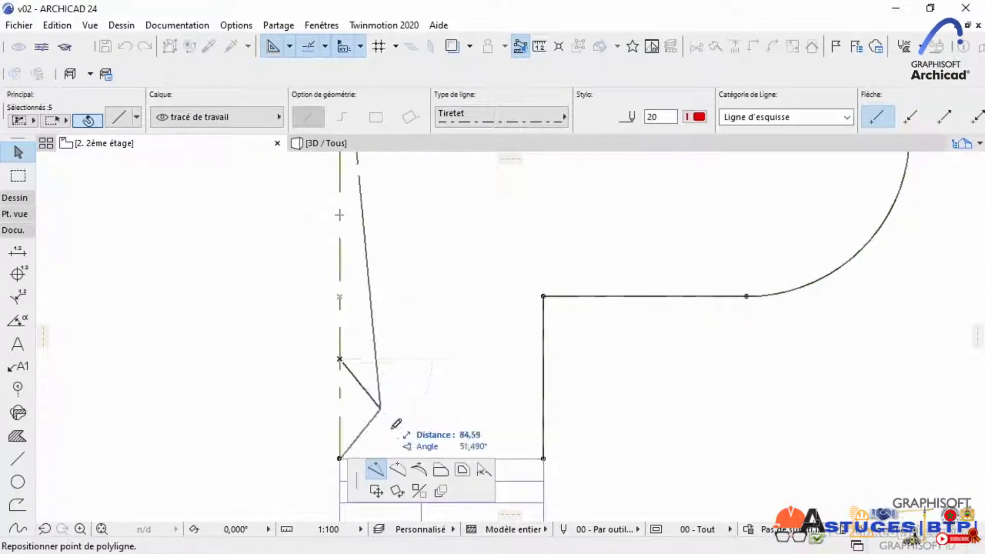
click(461, 472)
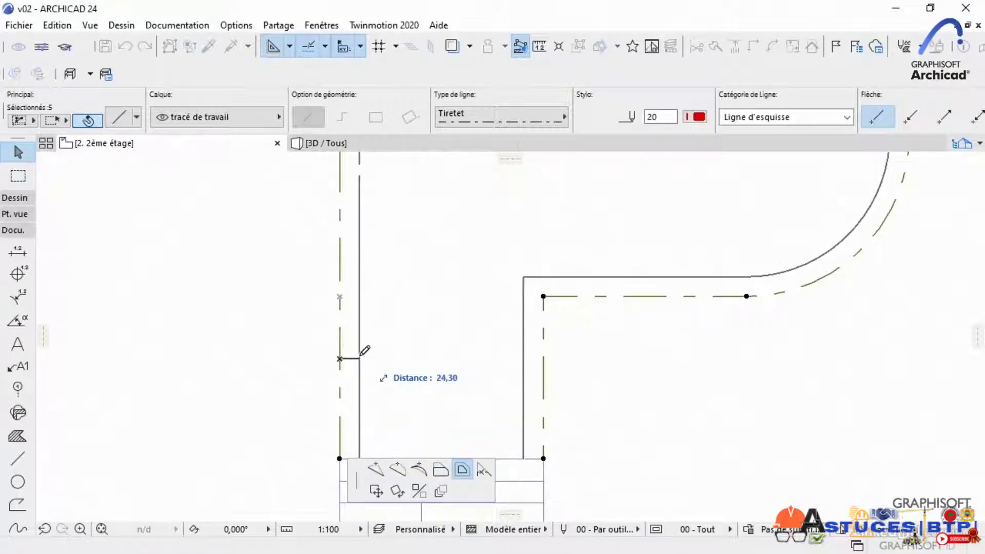
text(10)
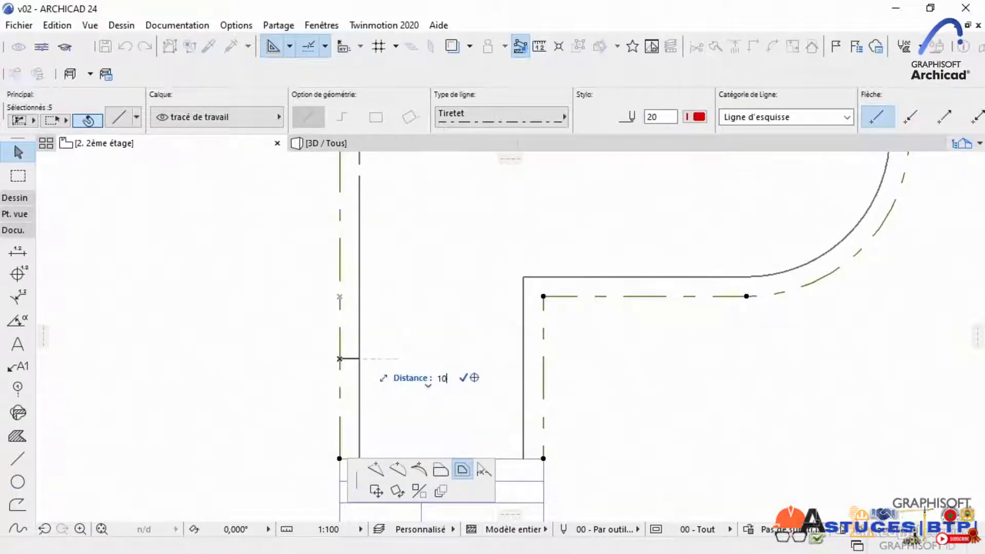
key(Return)
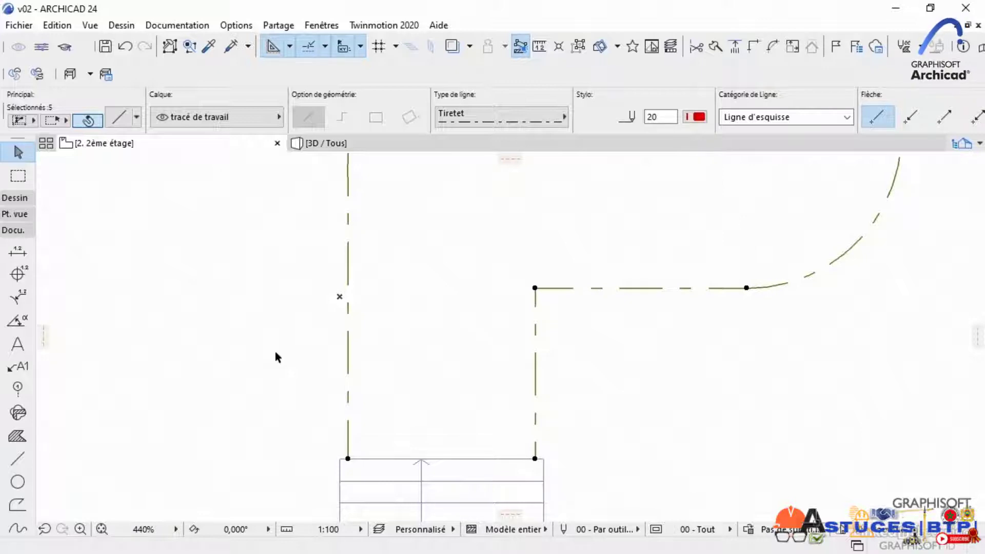
scroll(313, 393, down, 4)
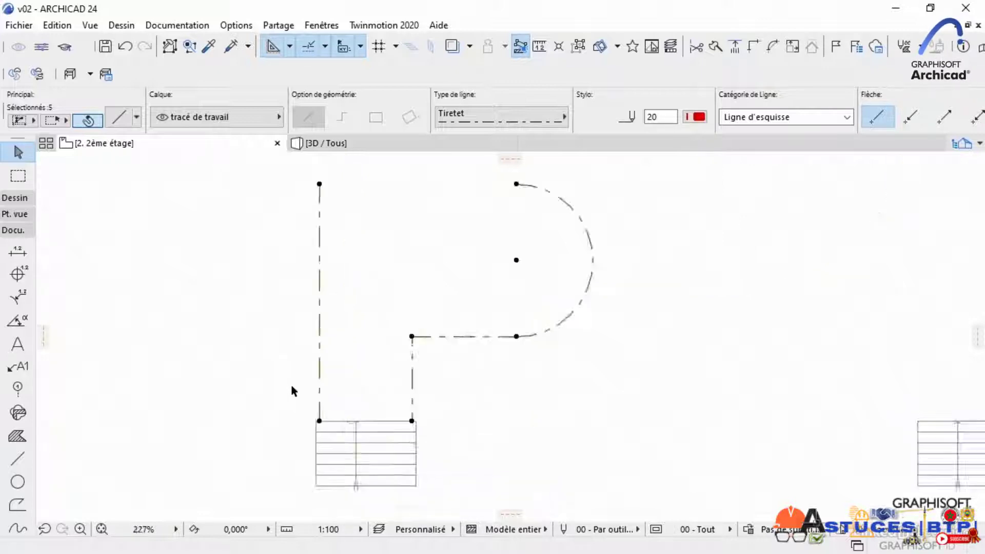
click(478, 421)
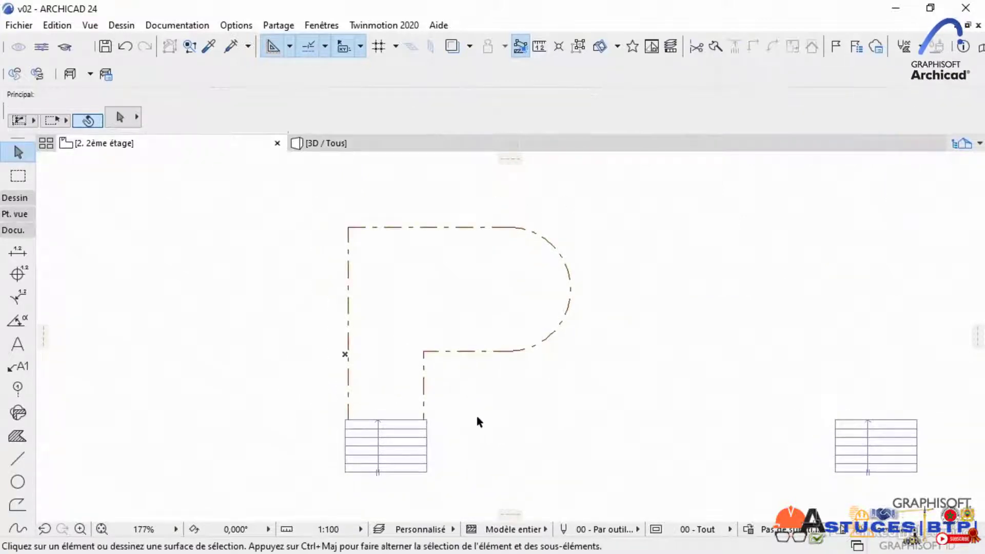
Generate a railing on the Garde-corps layer along the inward-offset contour with the Magic Wand, and inspect it in 3D.
click(22, 199)
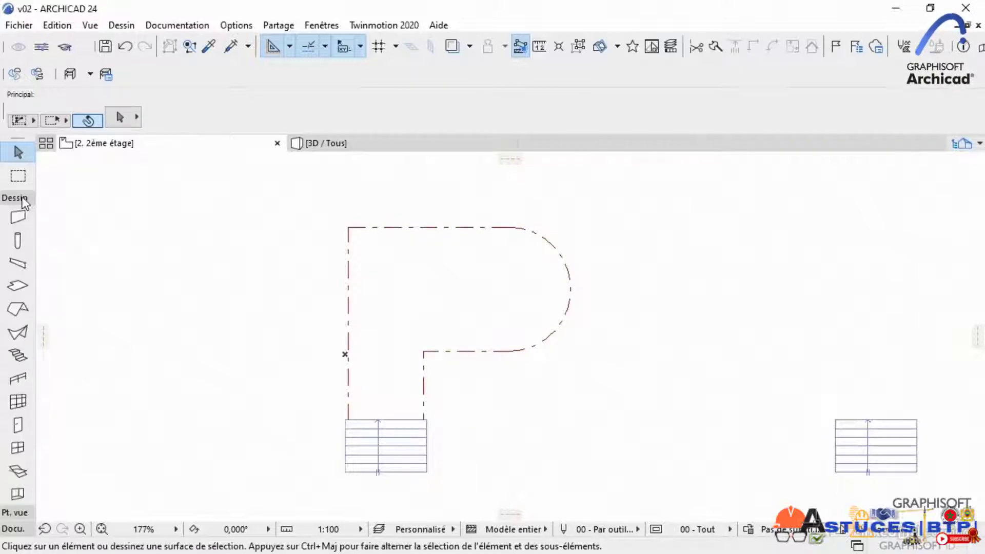
click(18, 380)
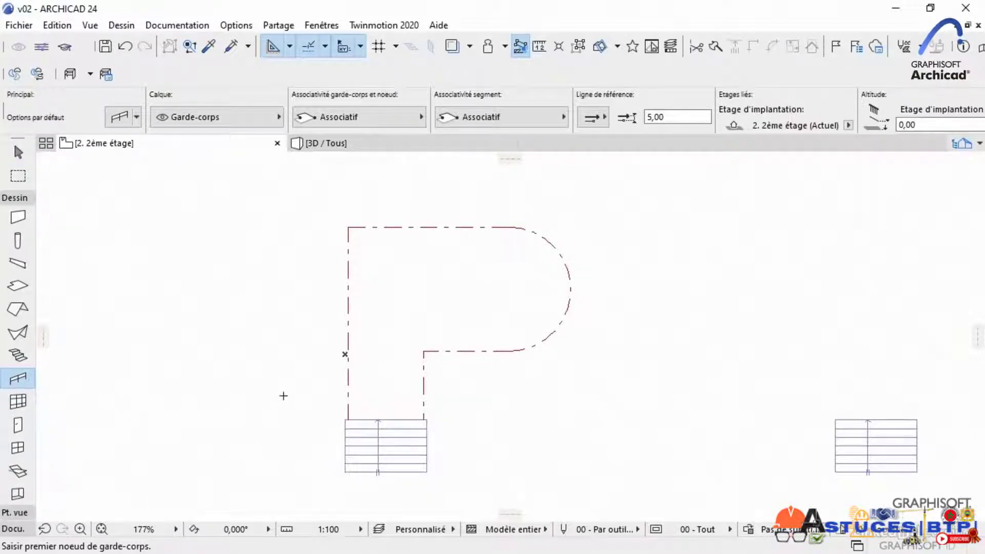
click(350, 383)
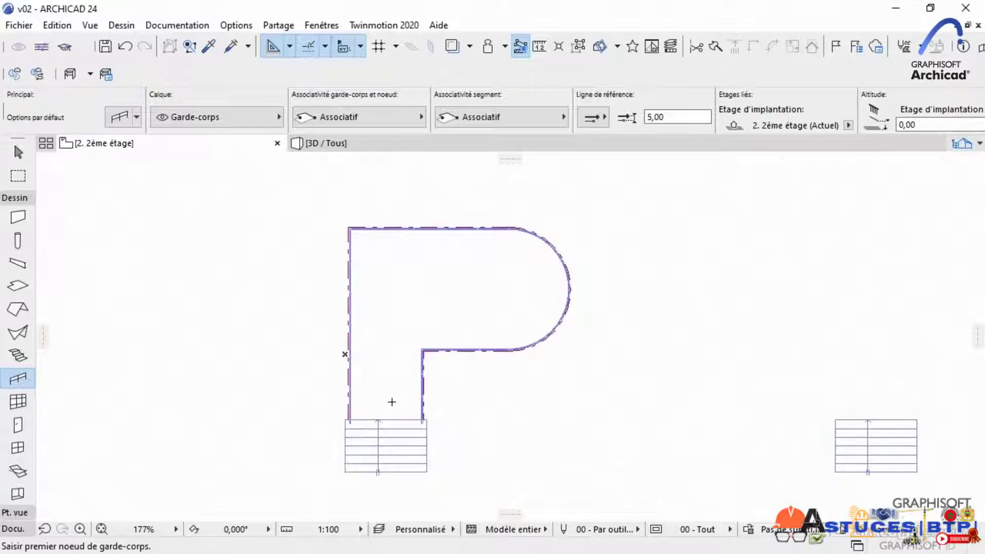
scroll(365, 413, up, 5)
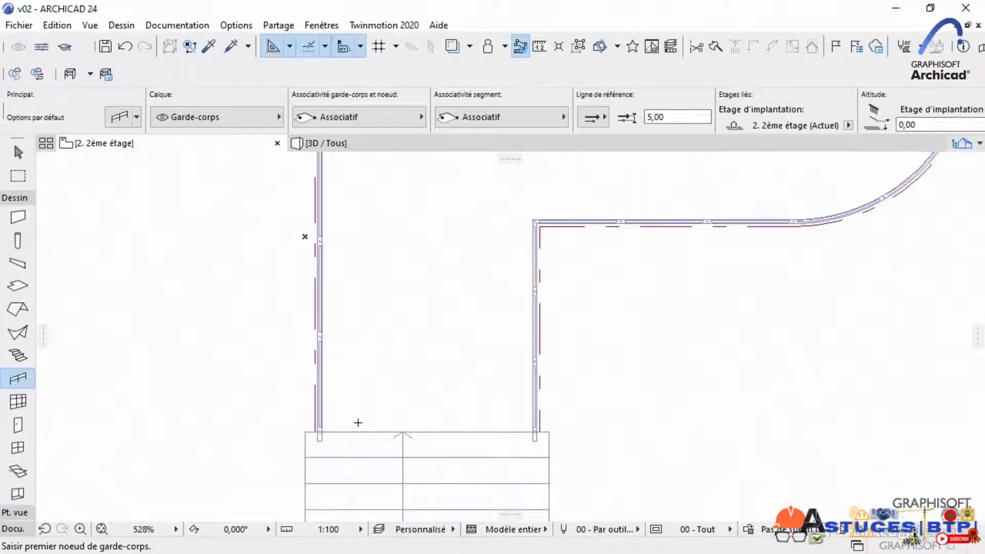
click(367, 146)
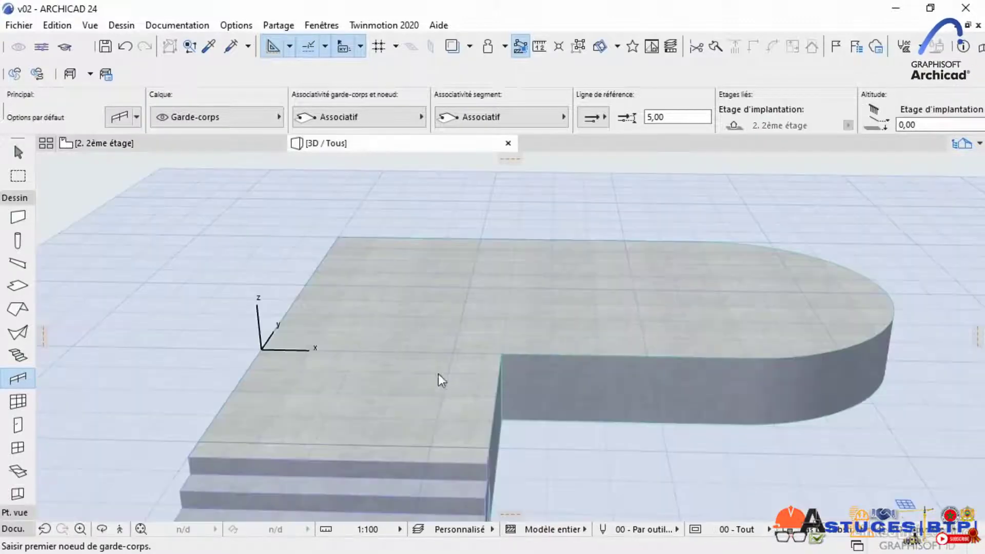
shift+middle_drag(184, 440, 646, 435)
scroll(646, 435, down, 1)
middle_drag(737, 443, 569, 413)
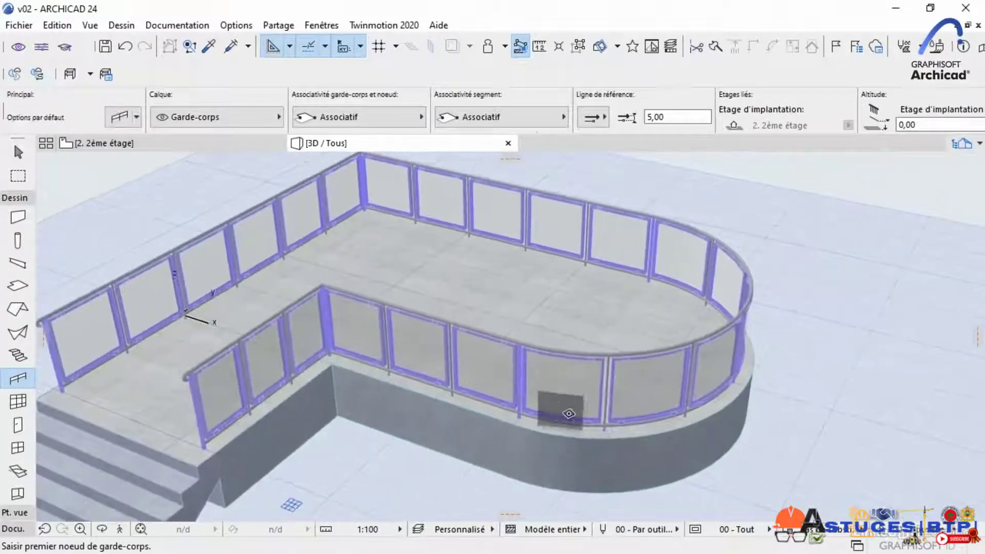
middle_drag(386, 447, 510, 407)
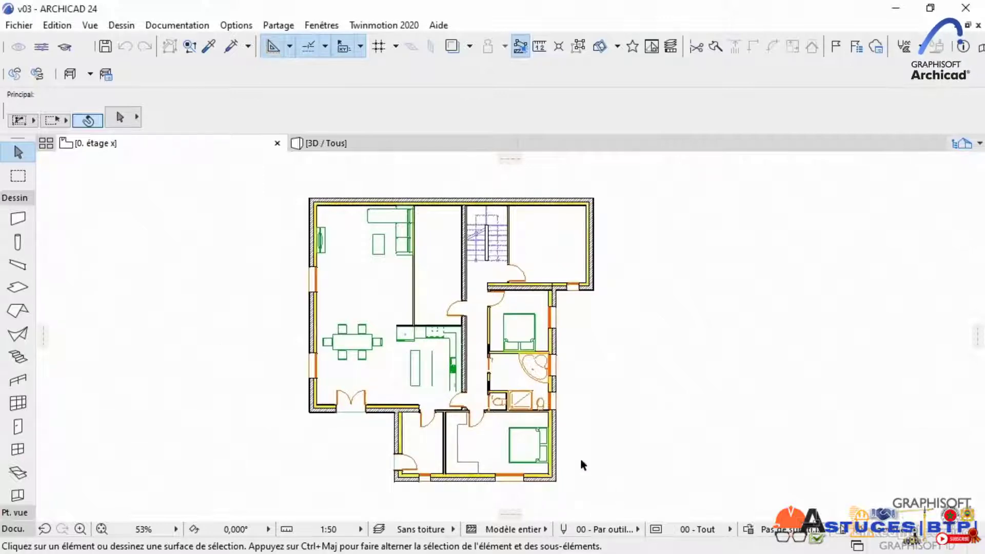
drag(645, 501, 278, 183)
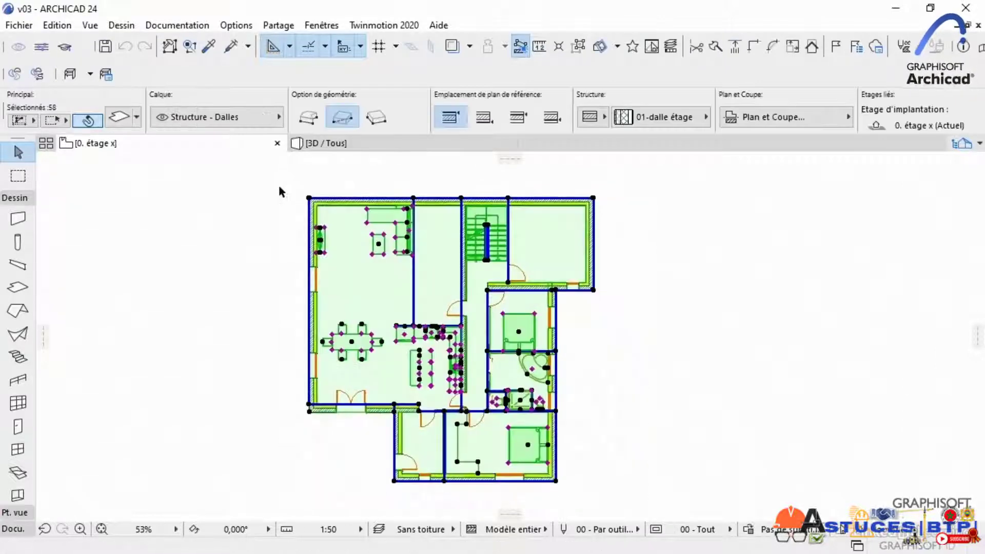
click(309, 411)
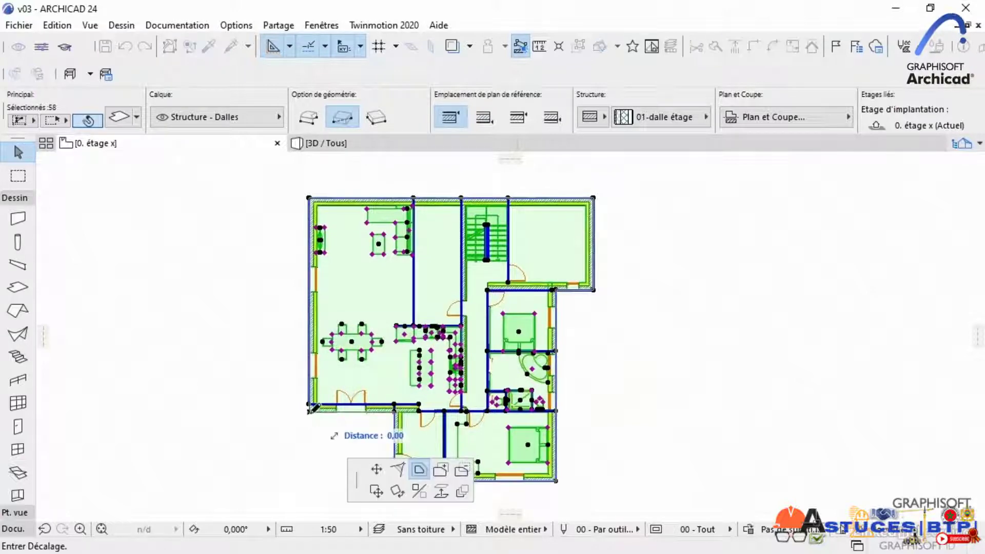
click(461, 491)
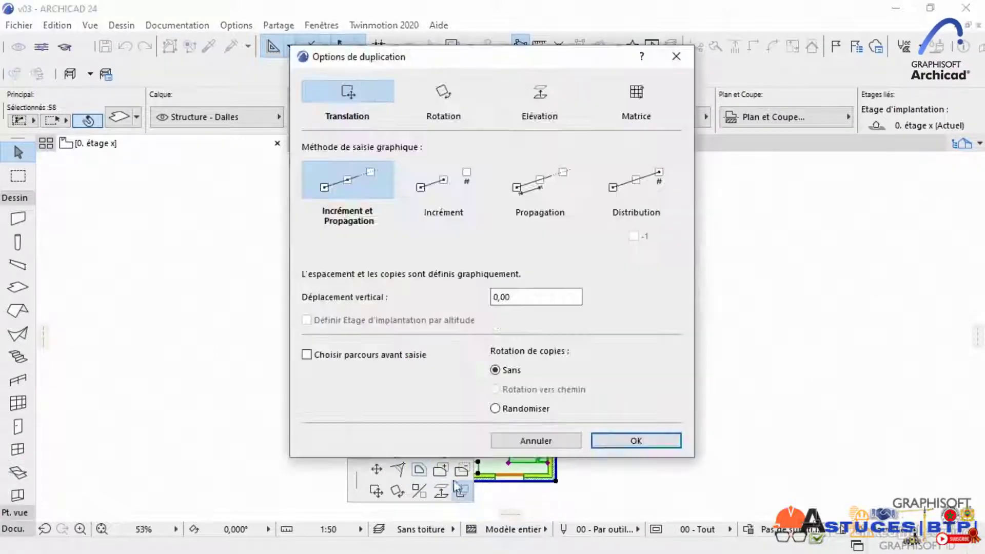
click(539, 95)
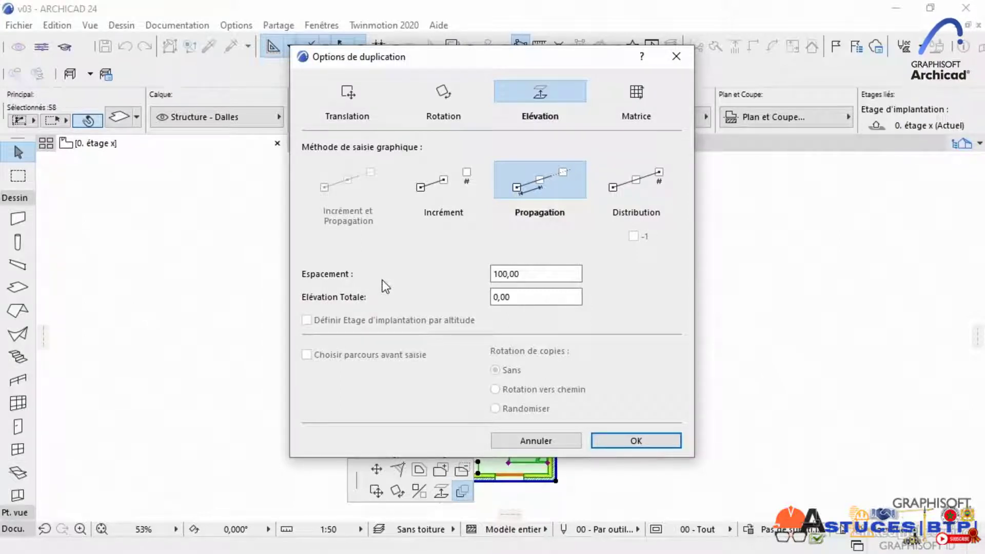
click(512, 442)
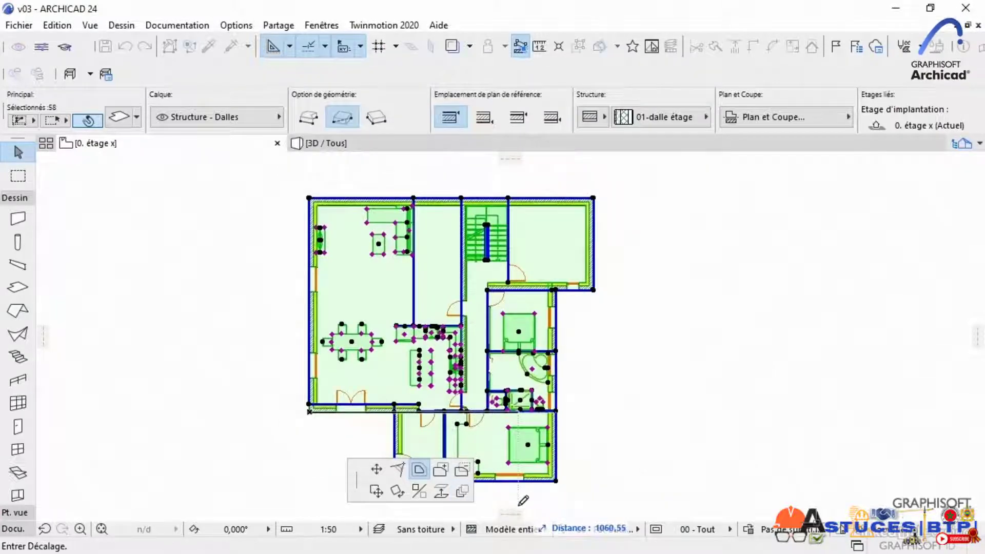
key(Escape)
key(Escape)
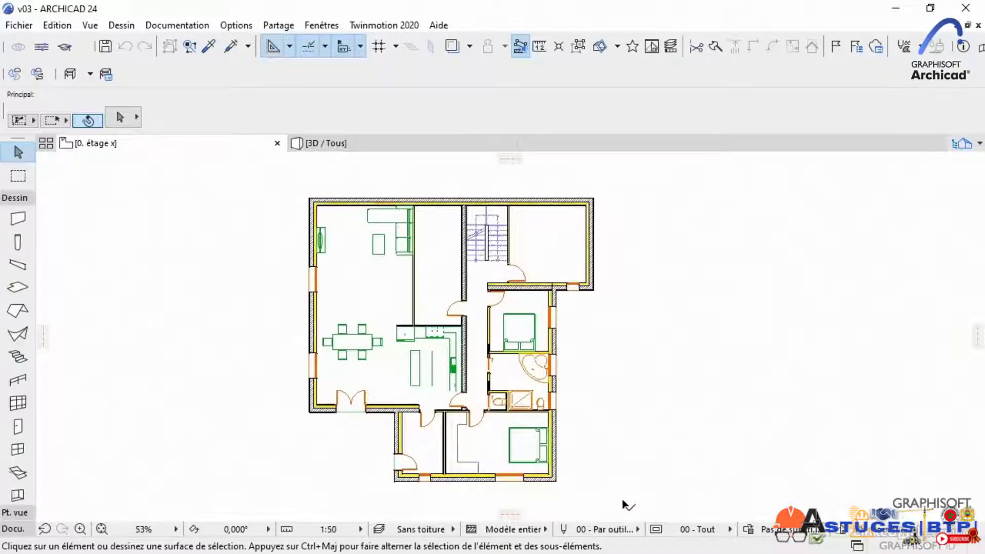
Try copying all elements of the 0. étage x plan onto the 1. étage x+1 storey.
drag(622, 504, 255, 184)
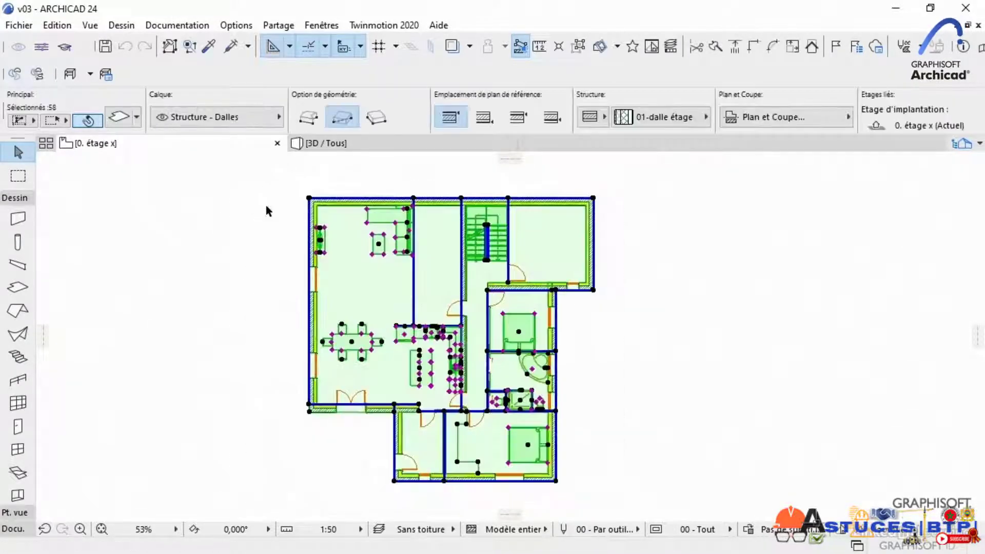
right_click(120, 146)
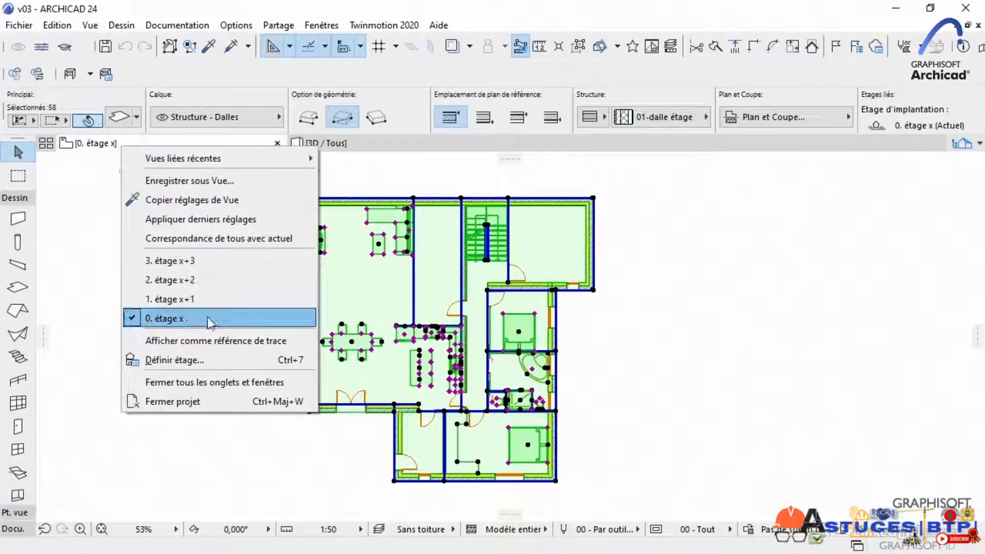
click(204, 300)
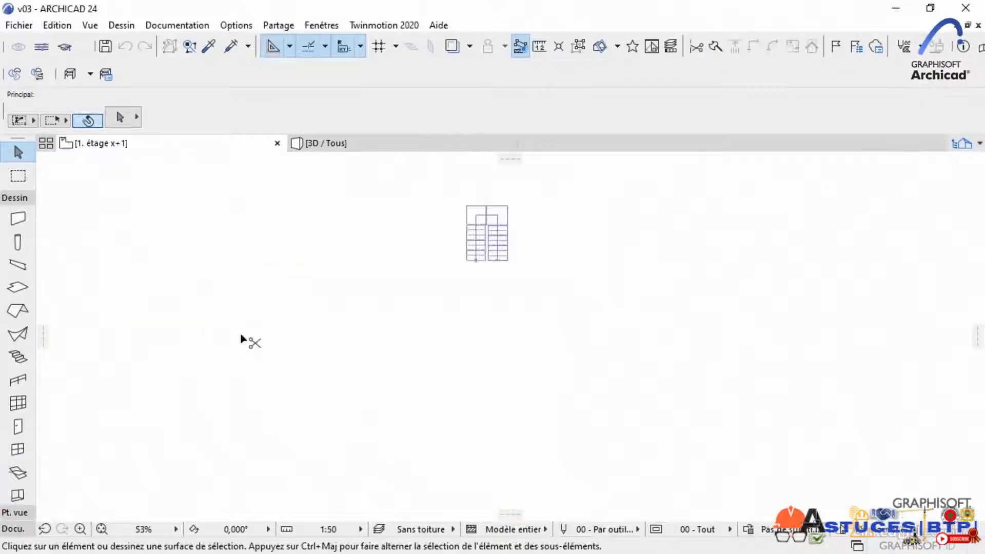
key(ctrl+v)
click(266, 361)
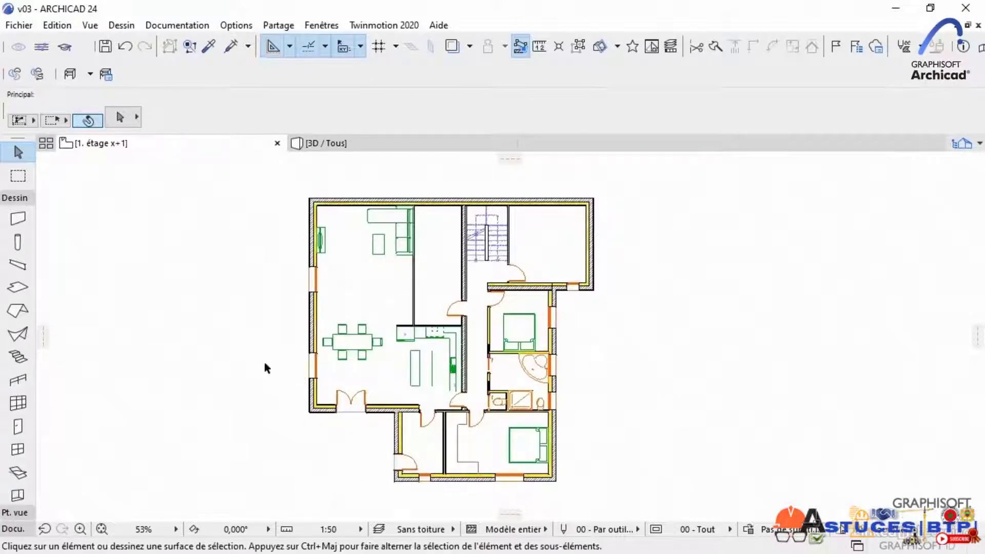
key(ctrl+z)
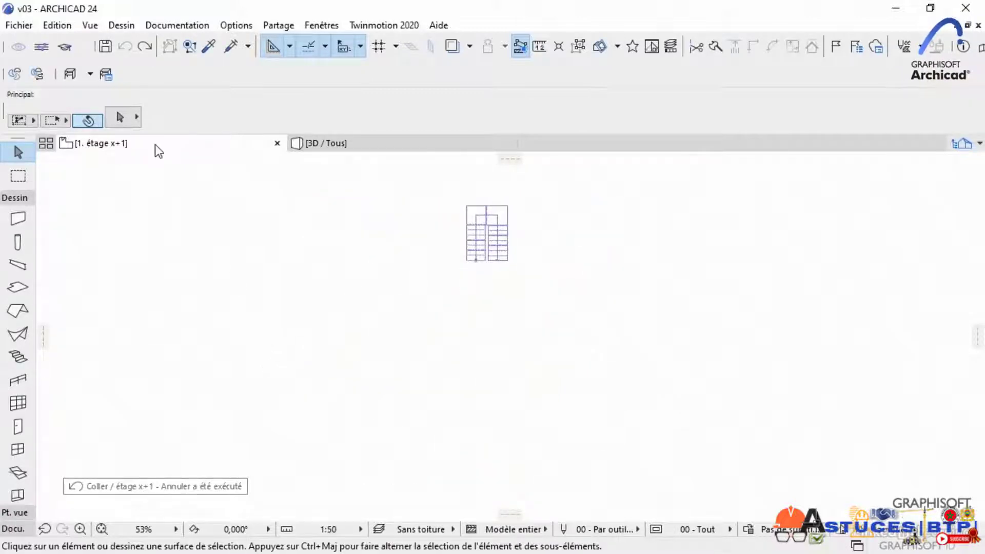
Examine the 1. étage x+1 plan against 0. étage x by switching the trace reference on and off.
right_click(155, 144)
click(227, 316)
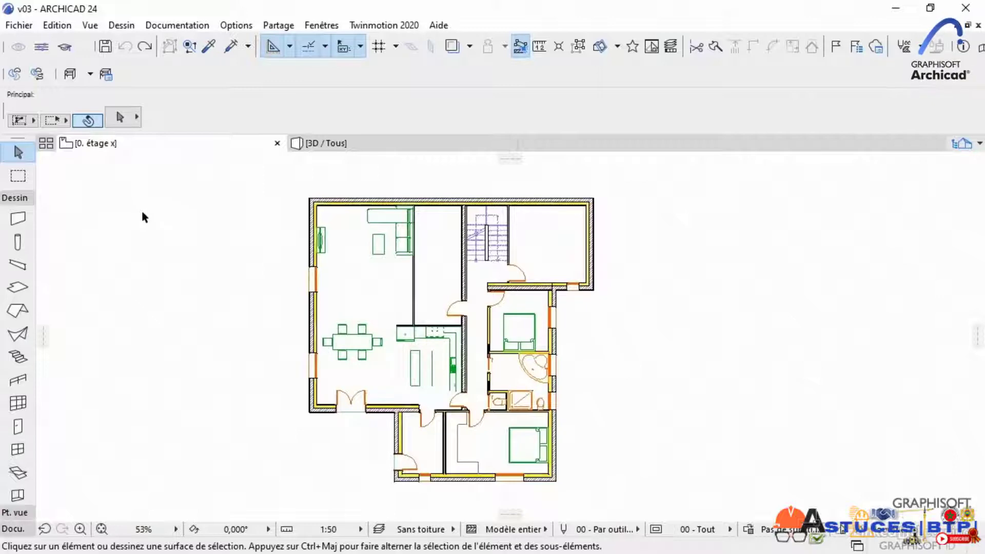
right_click(124, 145)
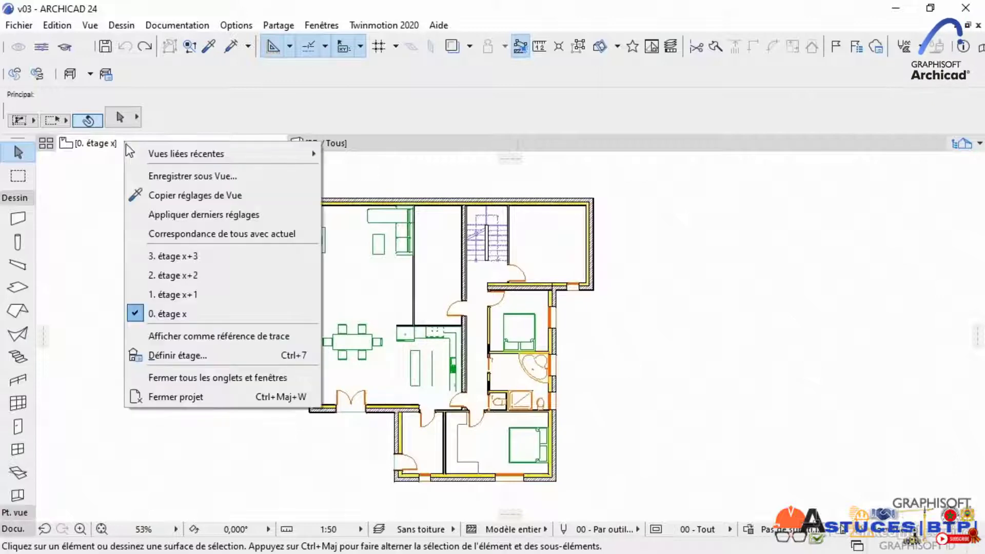
click(187, 292)
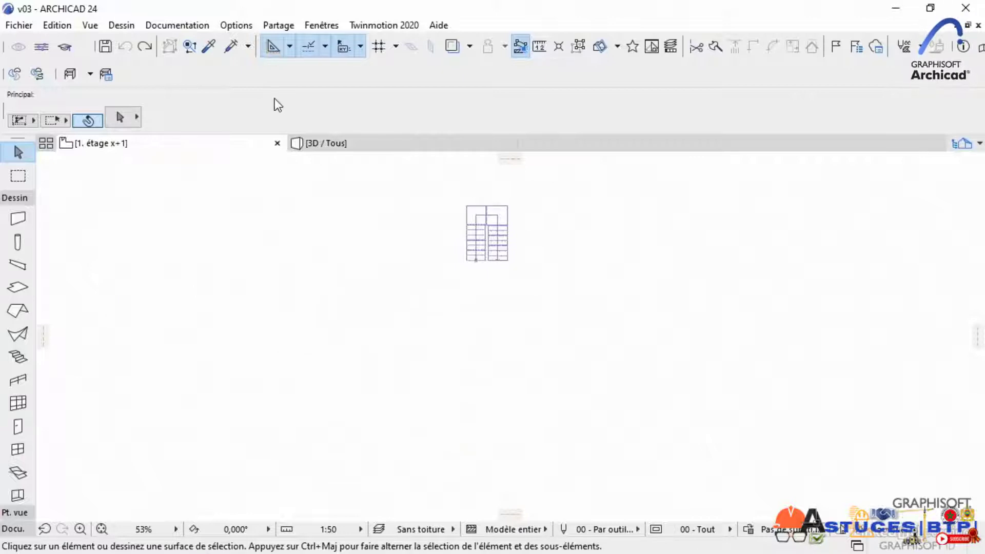
click(452, 47)
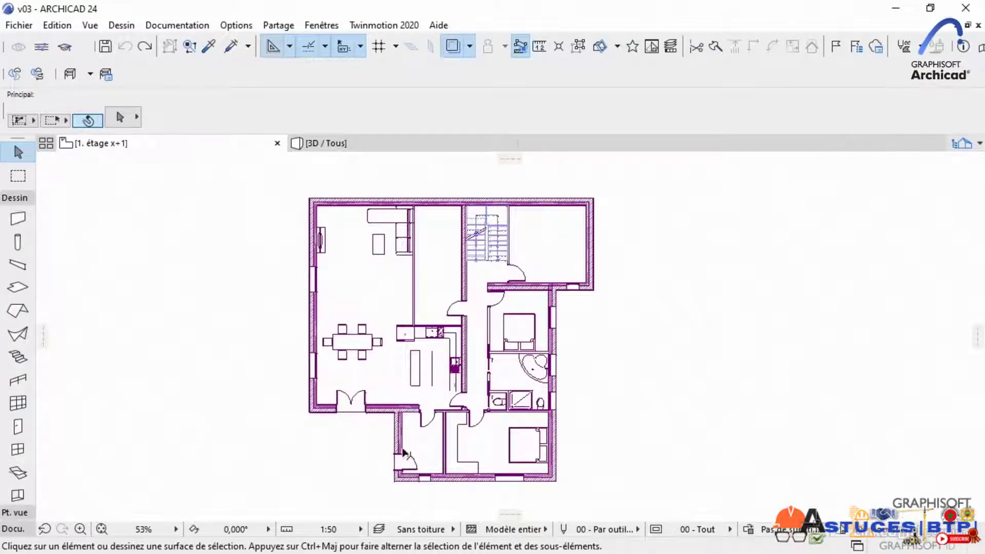
mouse_move(555, 311)
click(452, 51)
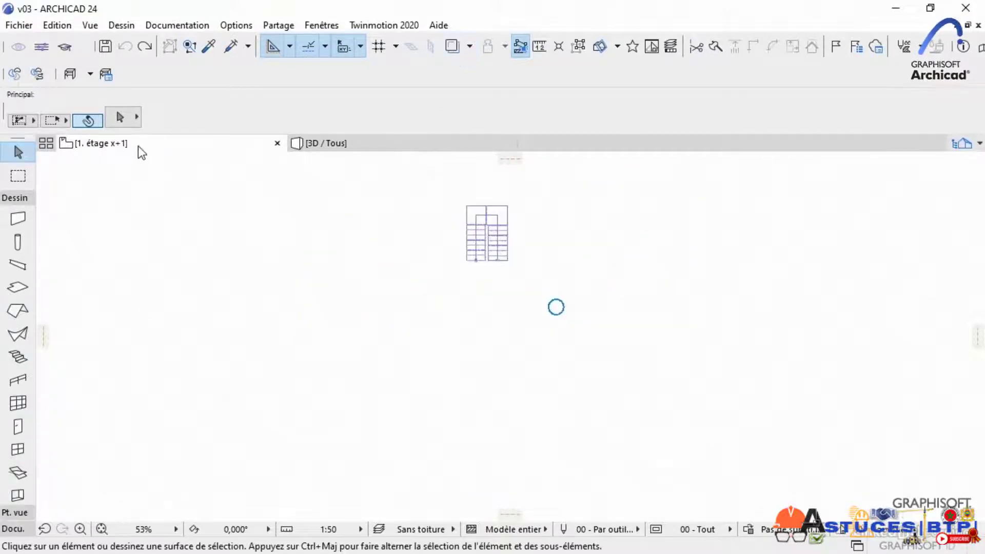
Return to the 0. étage x plan and open the dialog for editing elements by storey from the project's storey list.
right_click(137, 146)
click(194, 318)
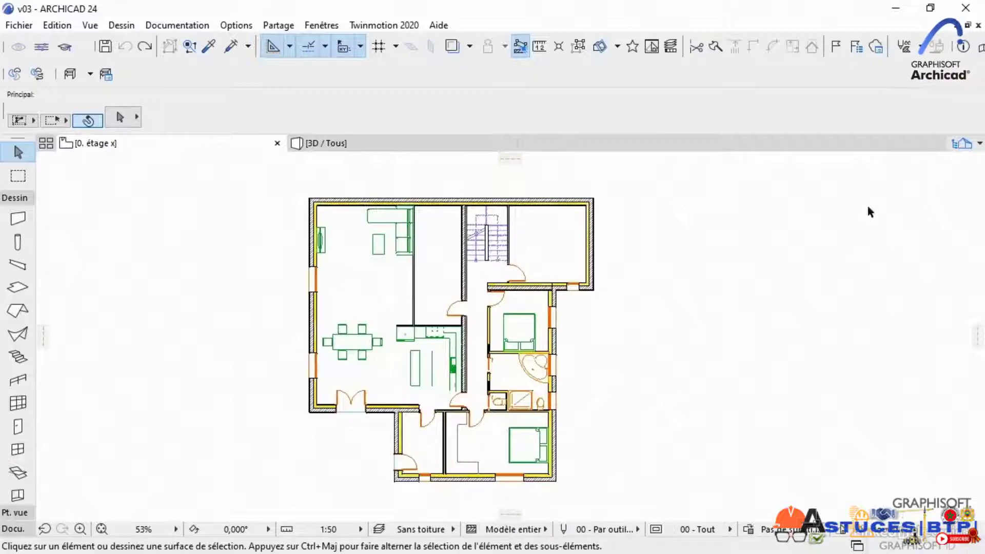
click(961, 146)
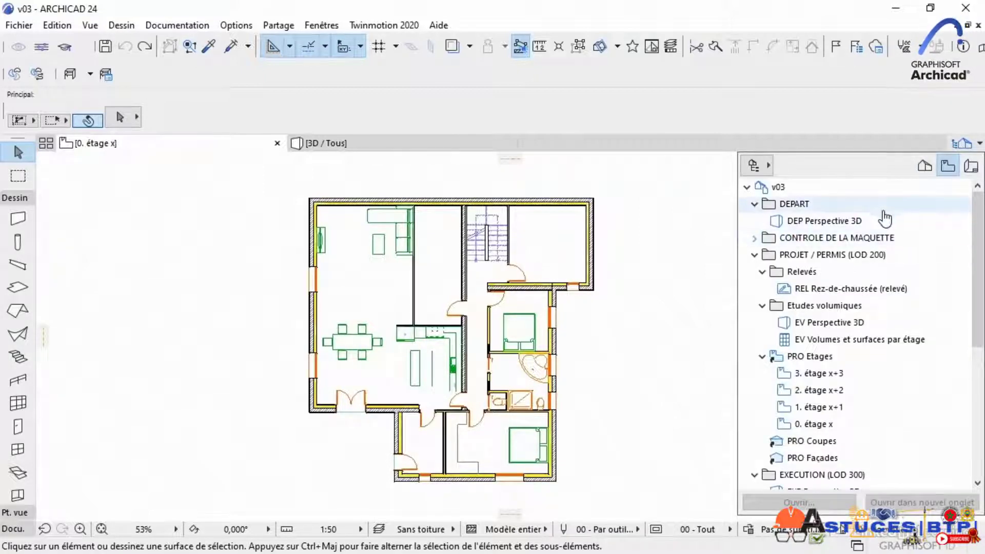
click(927, 166)
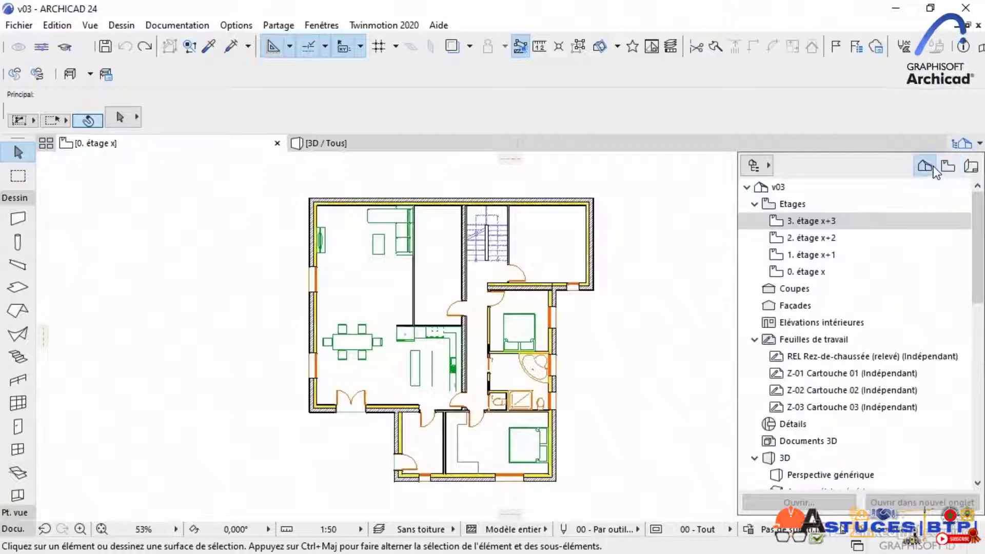
right_click(800, 202)
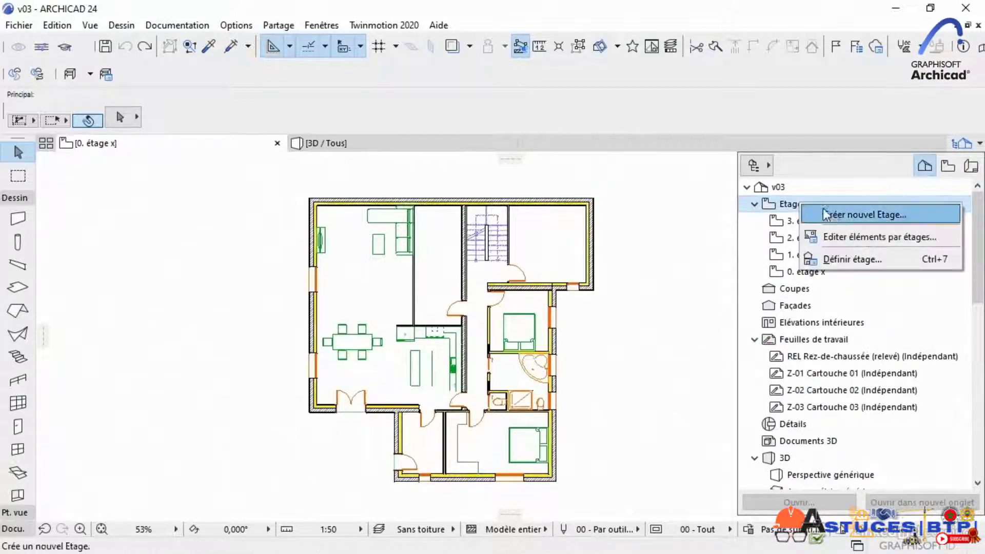
click(845, 235)
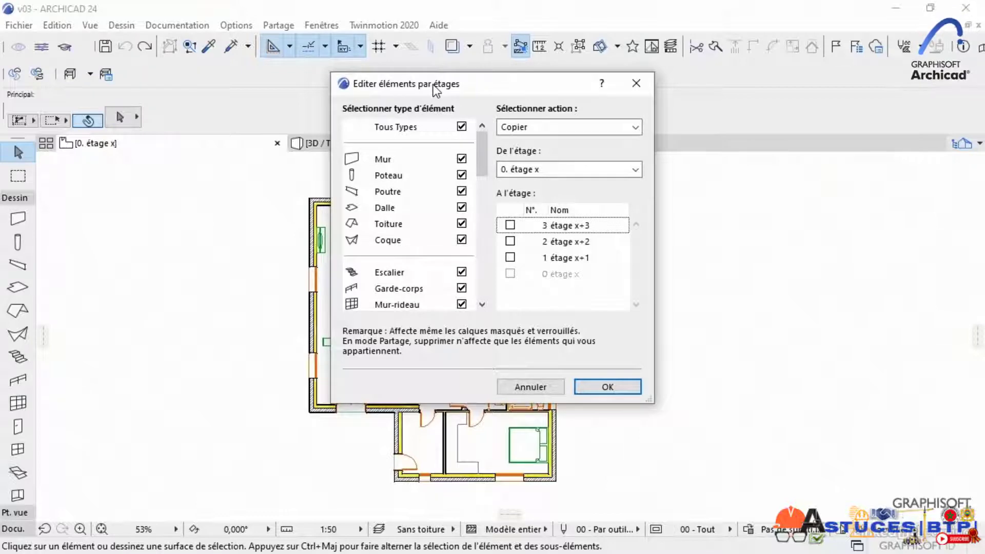
Review the element types and available actions for editing by storey, and choose Copier as the action.
drag(433, 86, 468, 97)
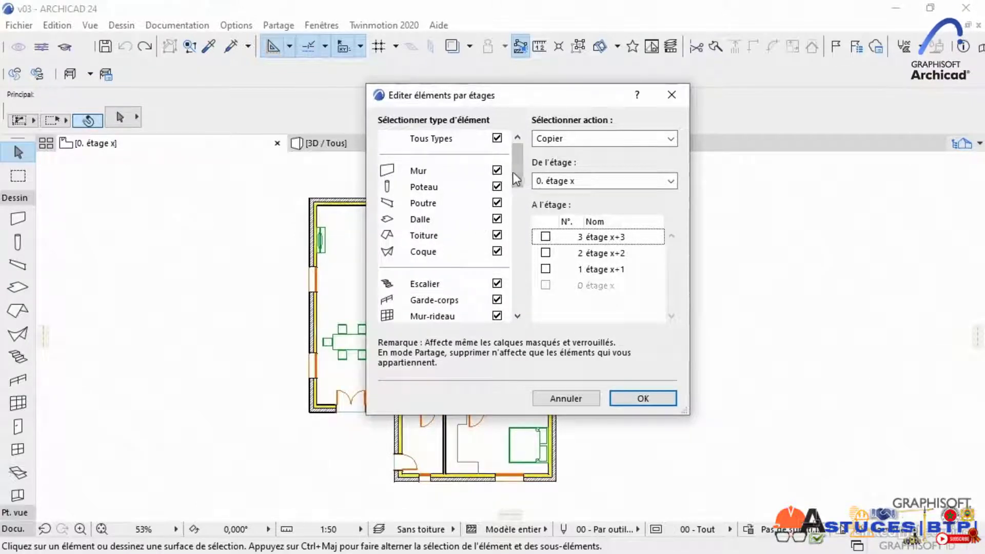
drag(514, 171, 525, 297)
drag(518, 242, 512, 171)
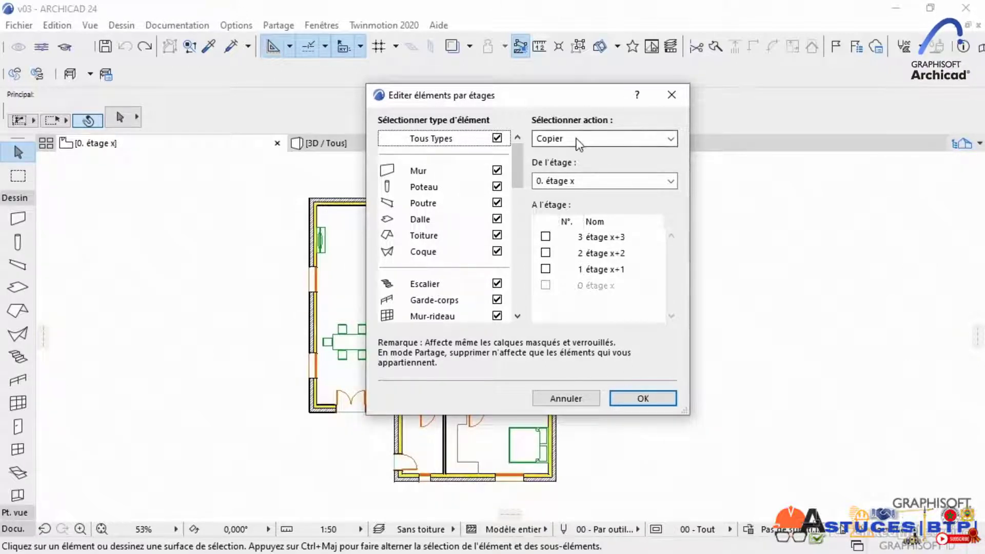
click(670, 140)
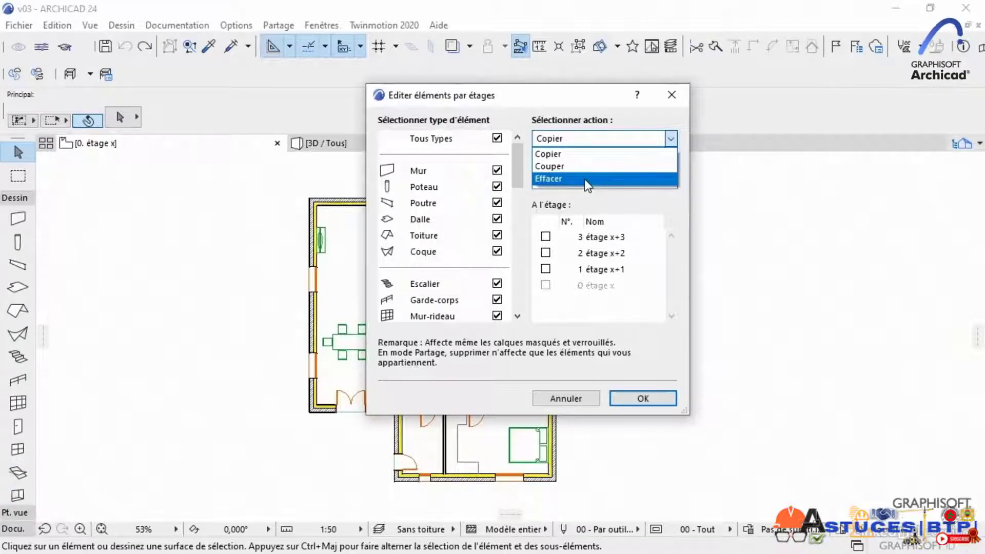
click(548, 153)
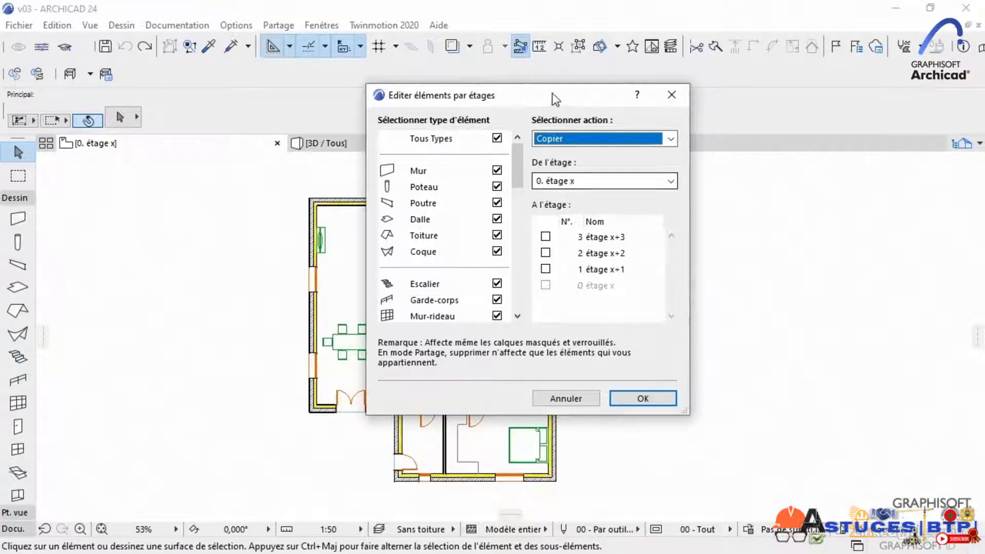
drag(552, 93, 629, 124)
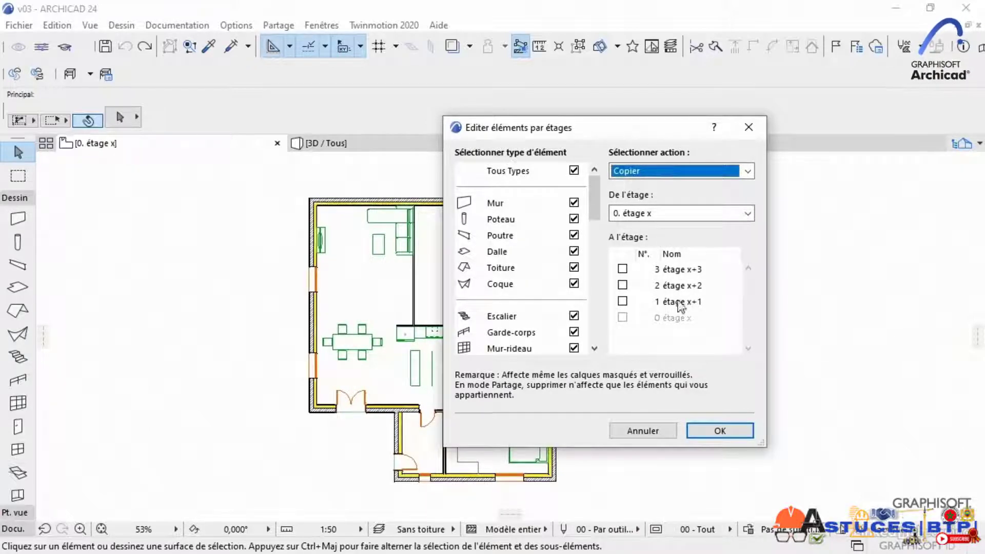
Copy all element types from 0. étage x to storeys étage x+1, étage x+2 and étage x+3.
click(623, 301)
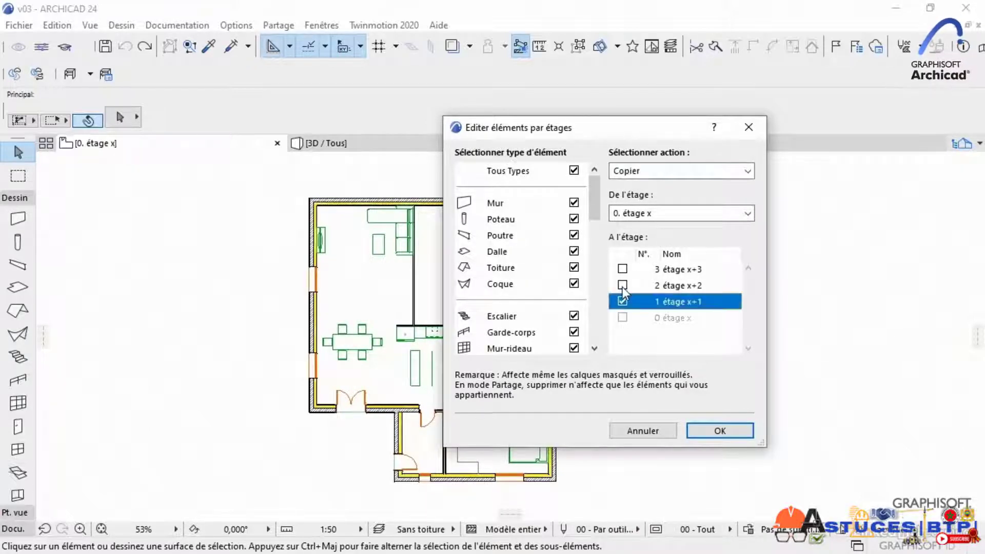
click(623, 285)
click(623, 269)
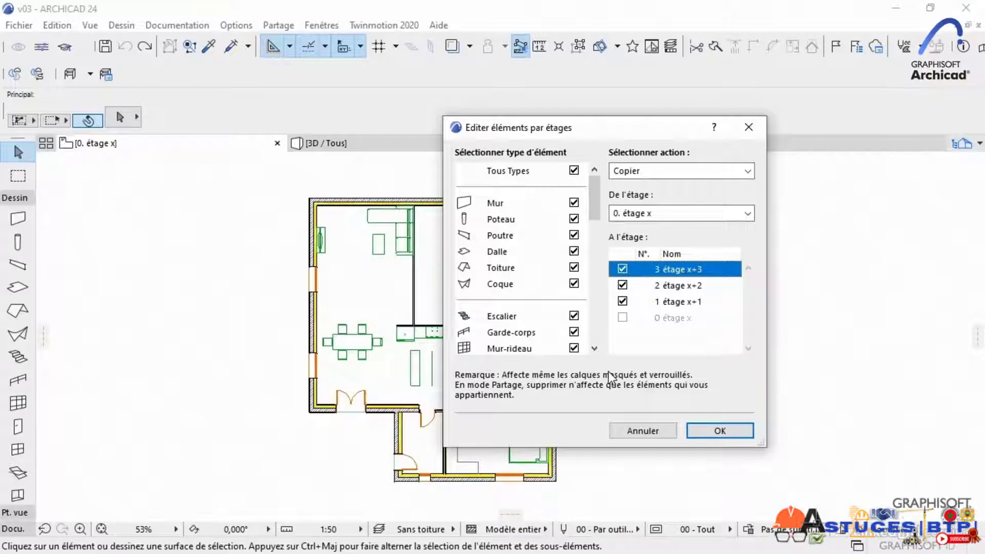
click(718, 431)
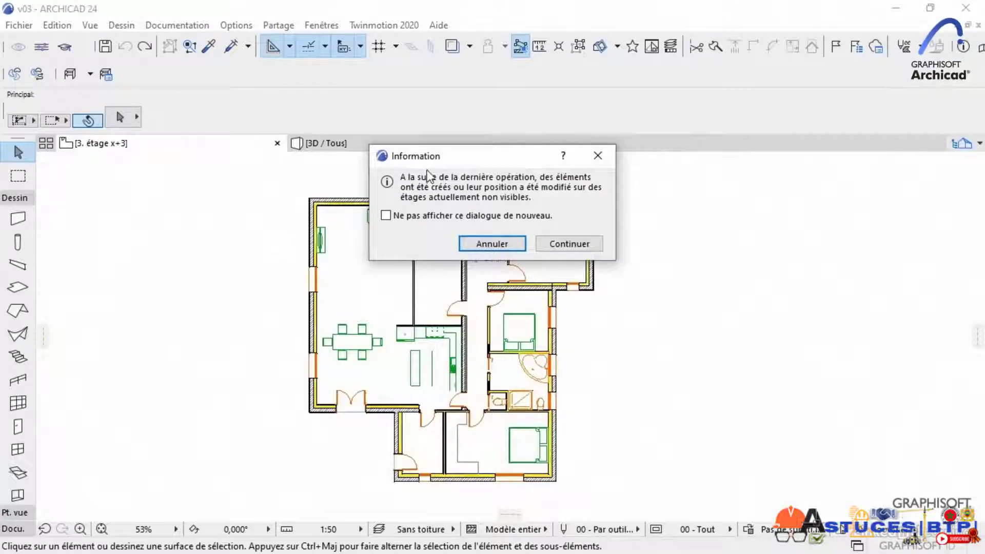
drag(431, 155, 417, 197)
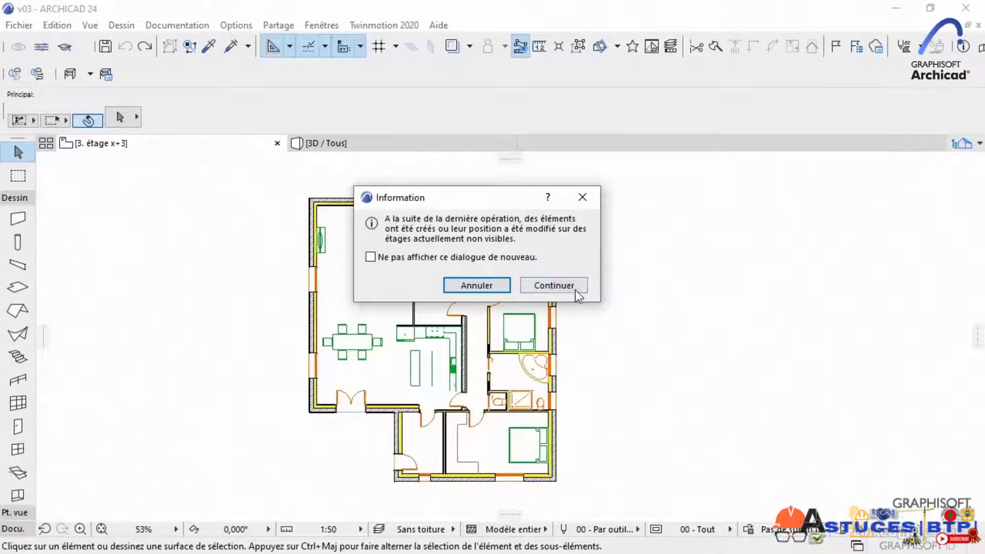
click(554, 286)
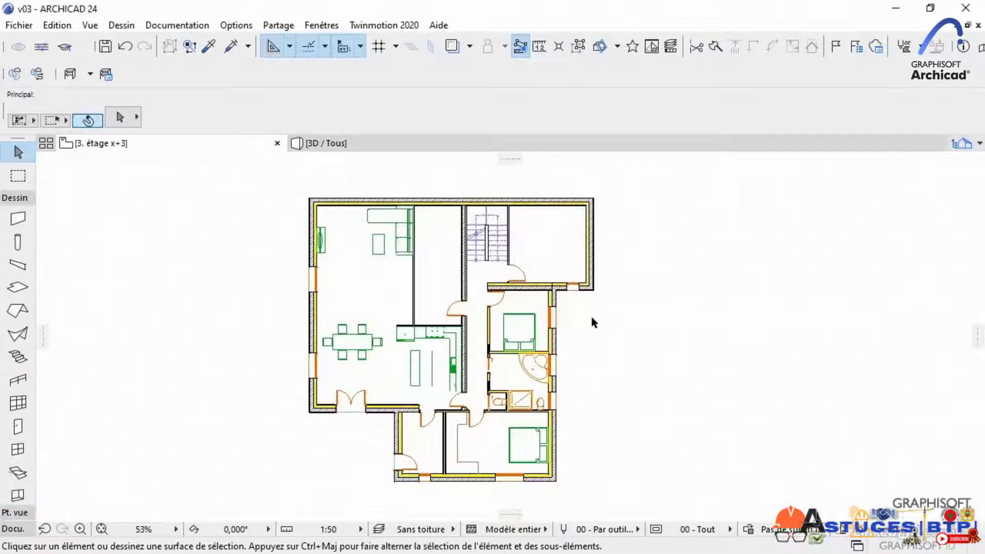
Check the copied plans on 2. étage x+2 and 1. étage x+1, then return to 0. étage x.
click(127, 142)
click(183, 271)
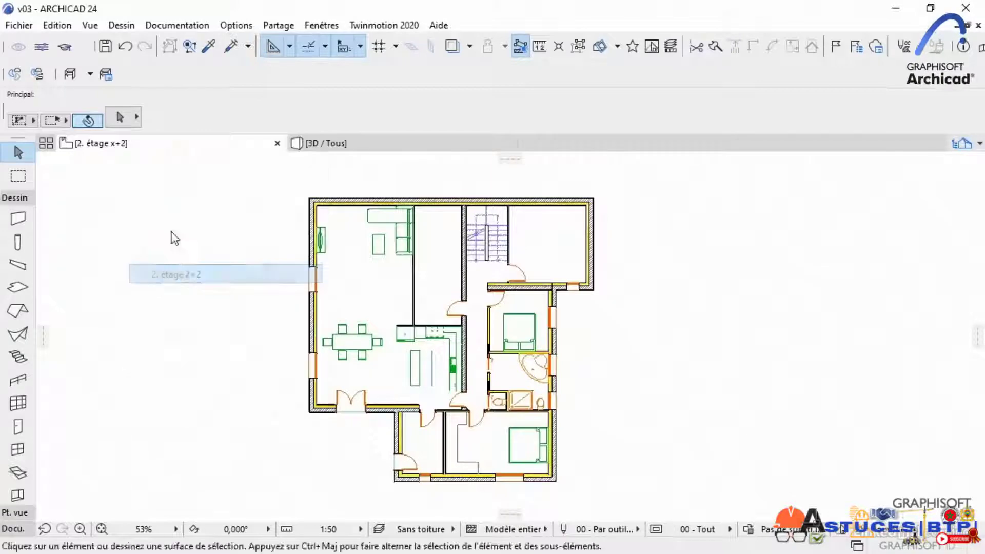
click(119, 146)
click(154, 293)
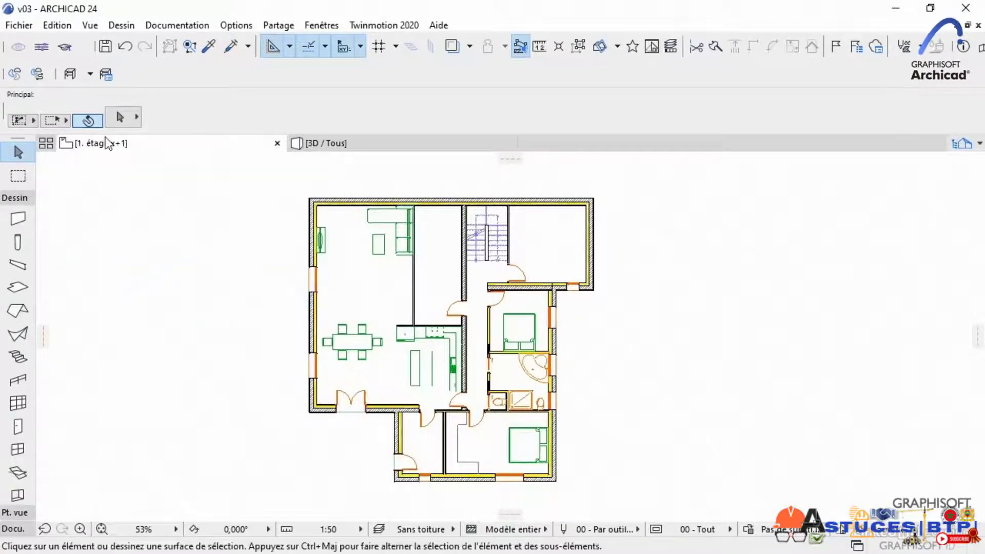
click(109, 149)
click(138, 312)
Draw a horizontal section line across the whole building through the stair, looking toward the lower side of the plan, and open that section.
click(14, 197)
click(20, 212)
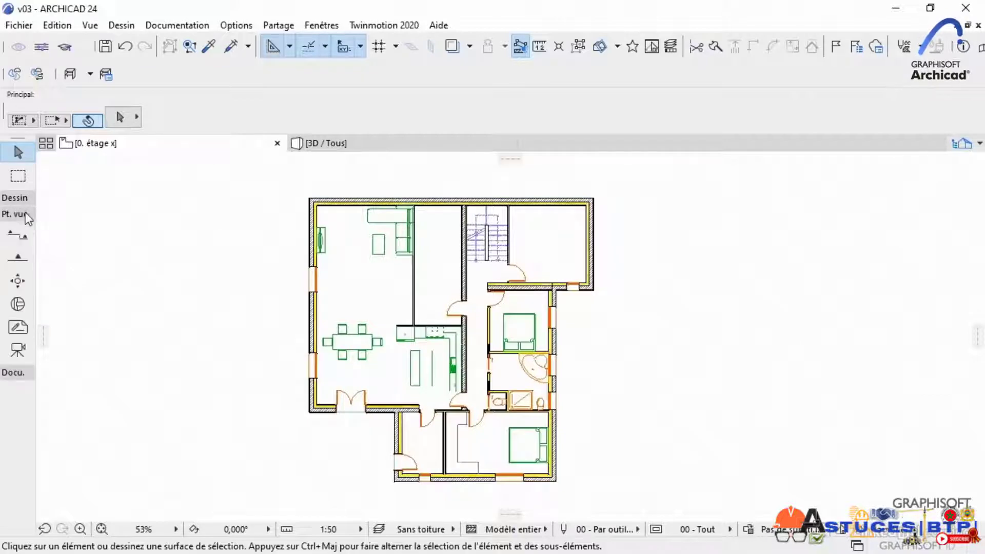
click(18, 235)
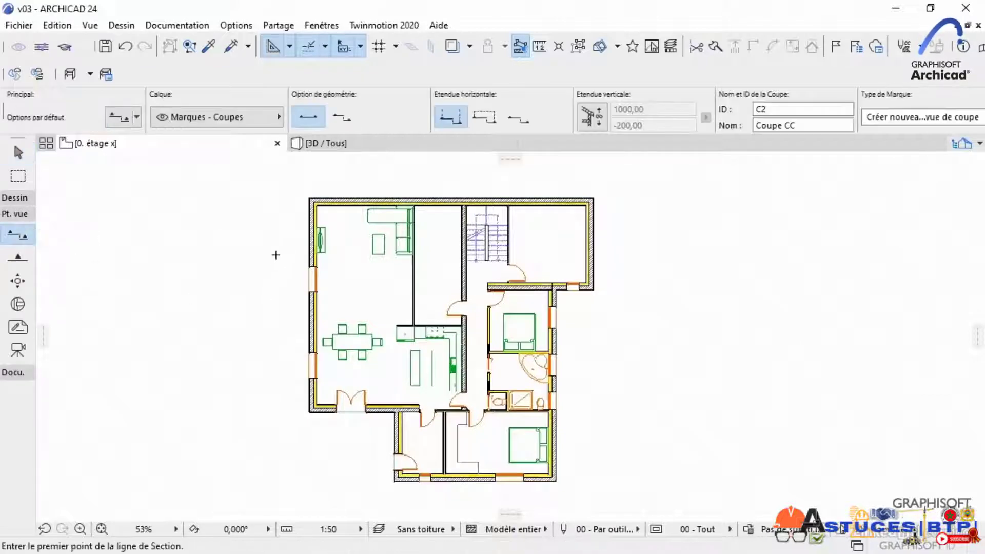
click(275, 245)
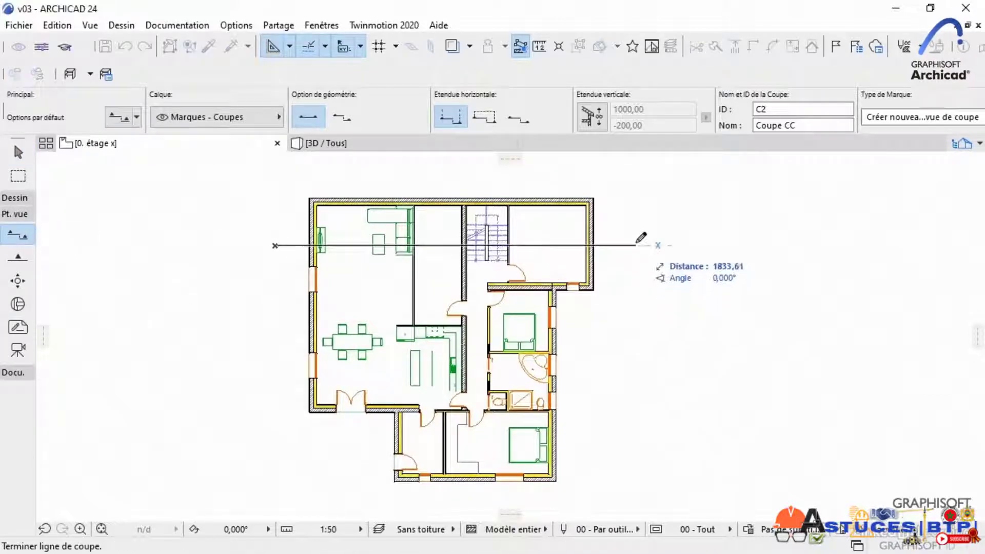
click(631, 245)
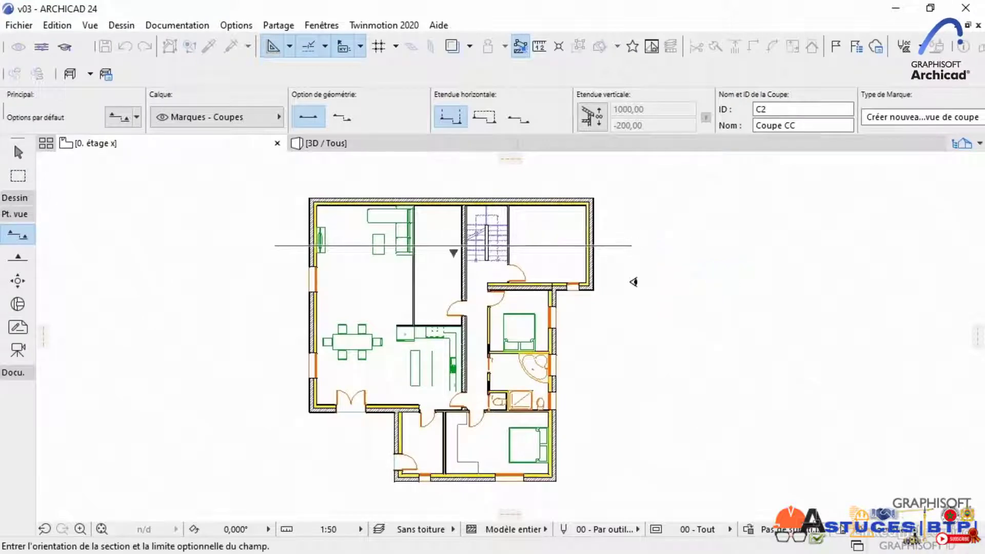
click(634, 281)
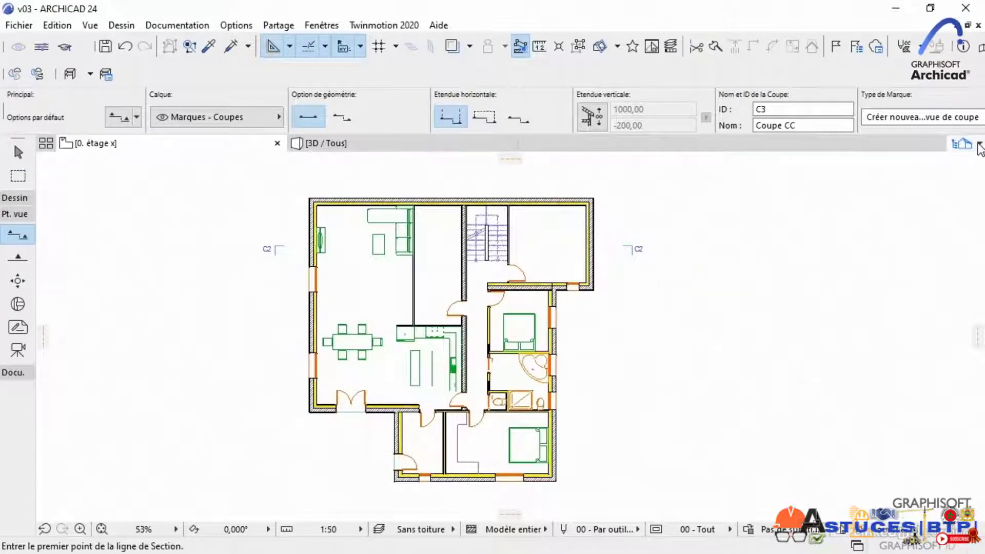
click(980, 148)
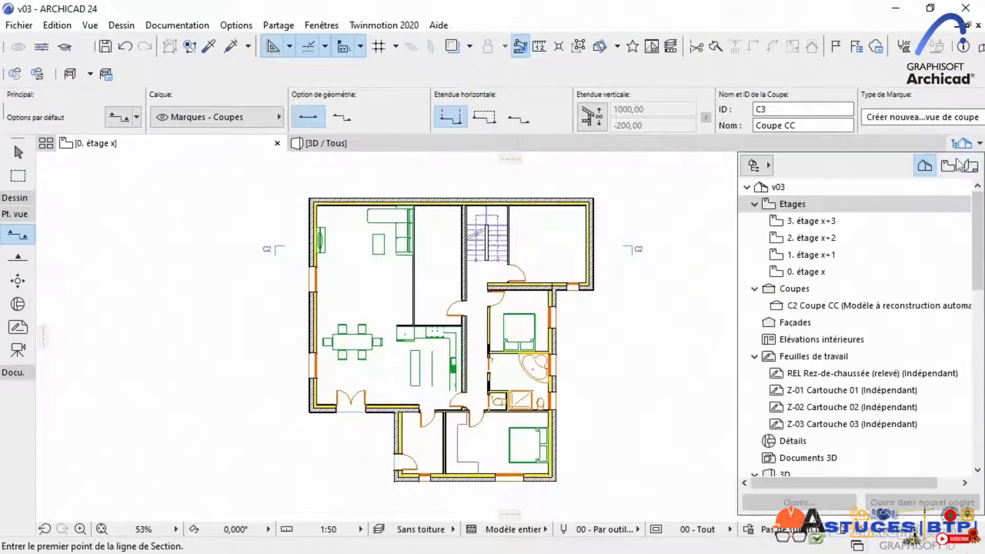
double_click(829, 305)
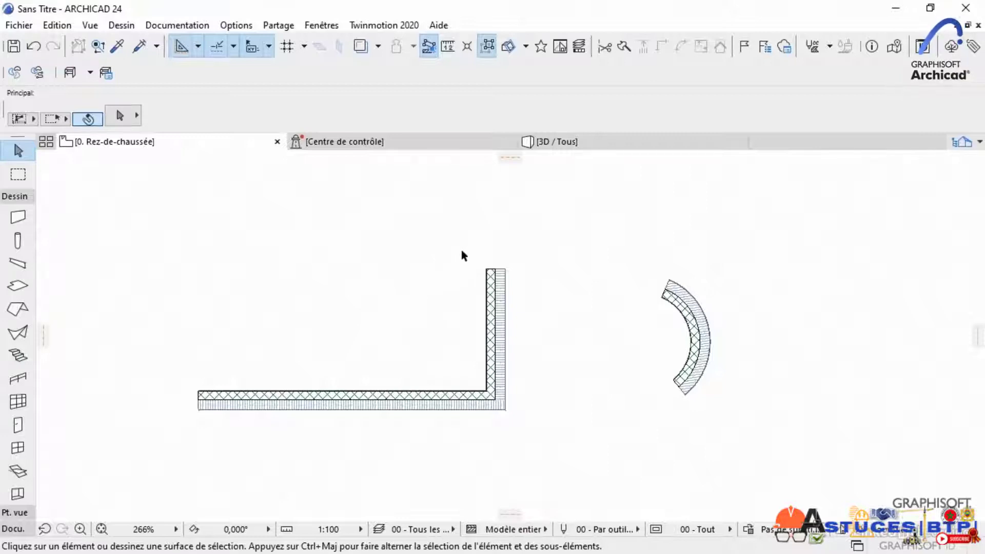
Examine how snap guides and snap points behave around the upper end of the L-shaped wall and near the curved wall.
click(489, 273)
scroll(457, 352, up, 2)
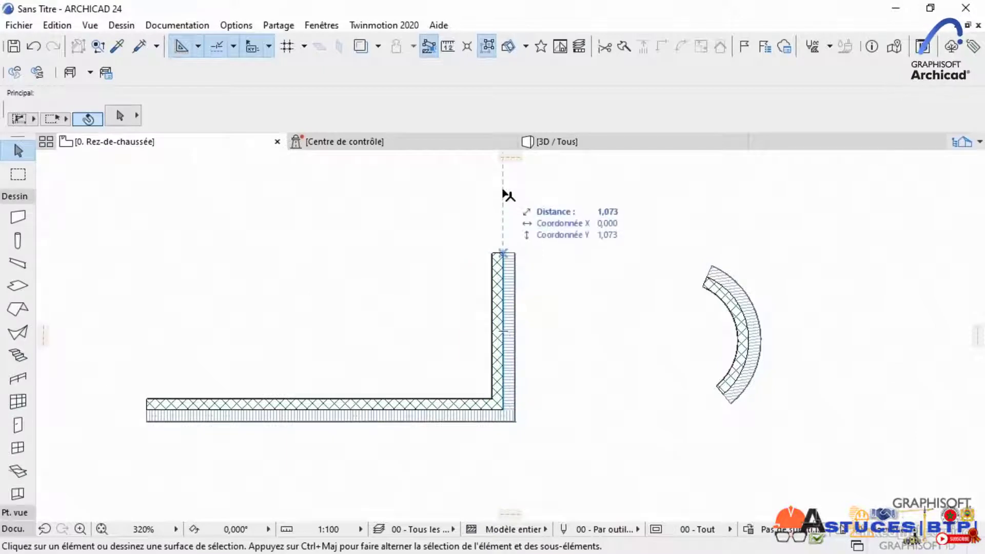
middle_drag(506, 194, 518, 235)
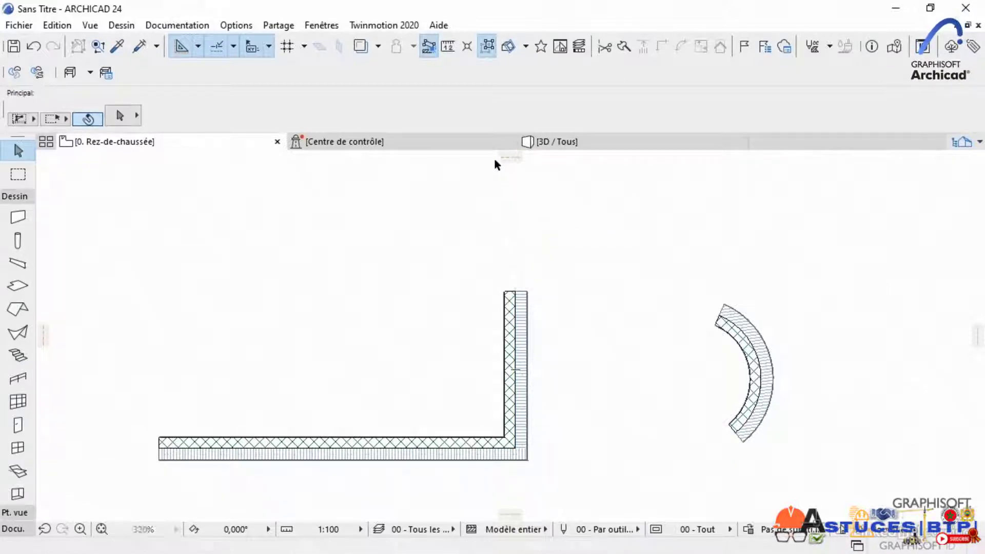
click(466, 47)
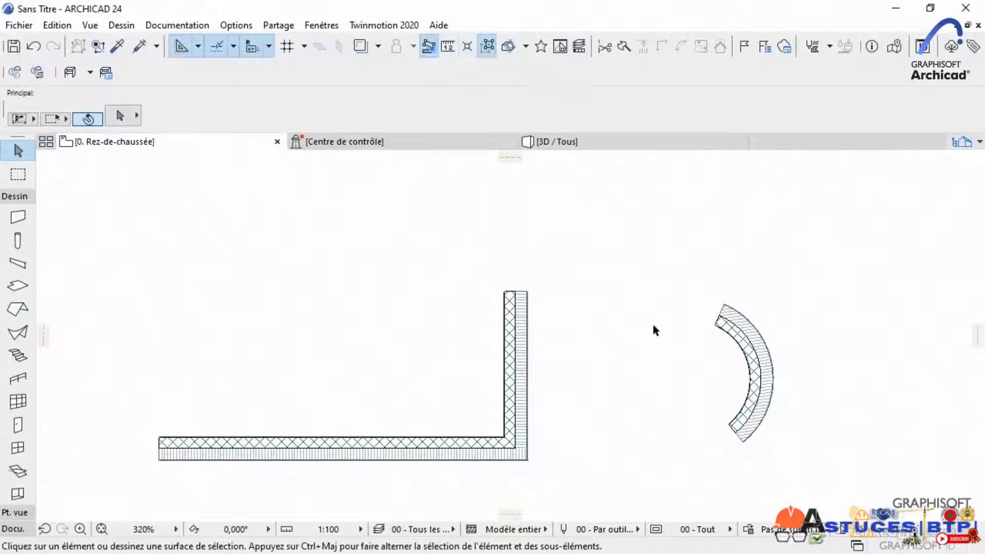
click(598, 321)
mouse_move(752, 344)
Review the Contraintes de saisie et guides preferences, including guide colours and the snap reference delay, in the work environment settings.
click(230, 27)
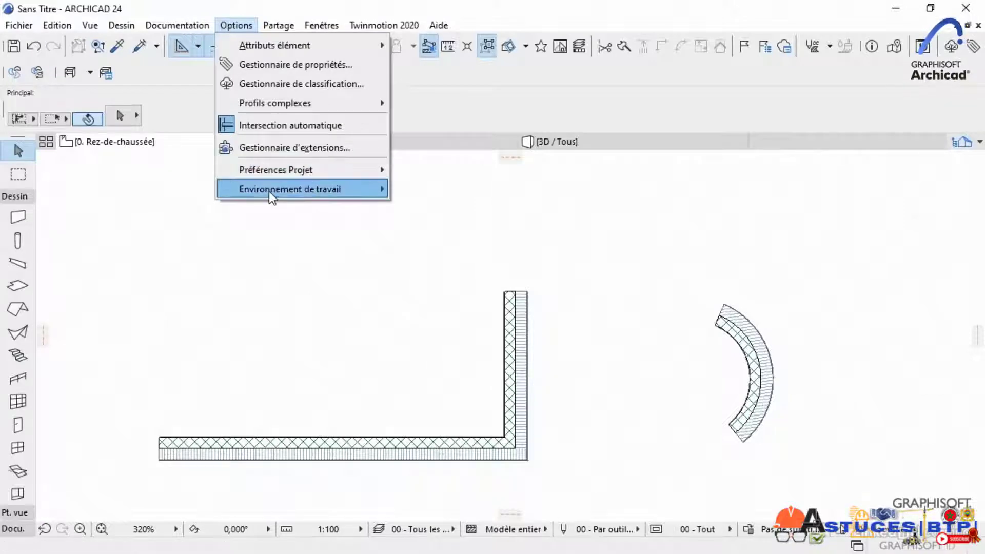
mouse_move(270, 192)
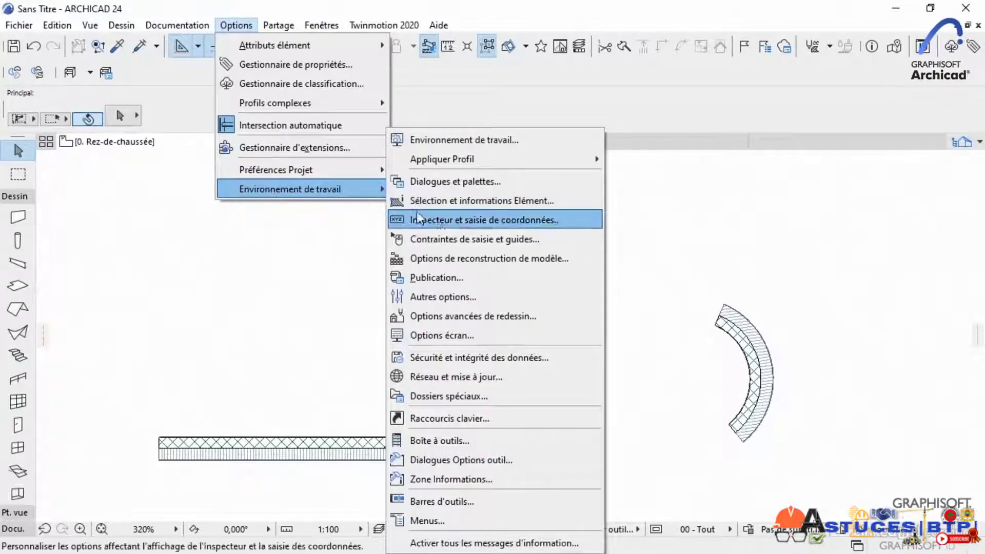
click(448, 237)
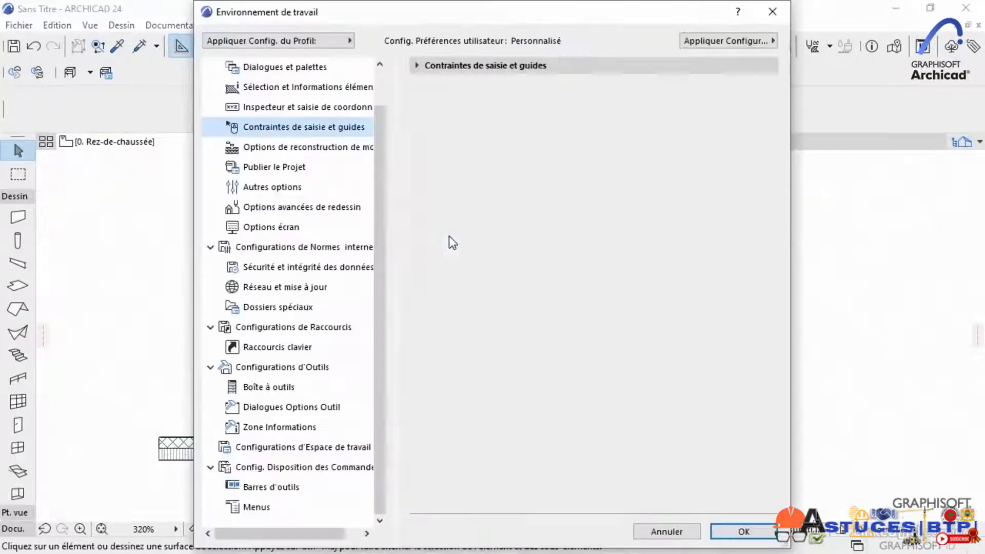
click(418, 65)
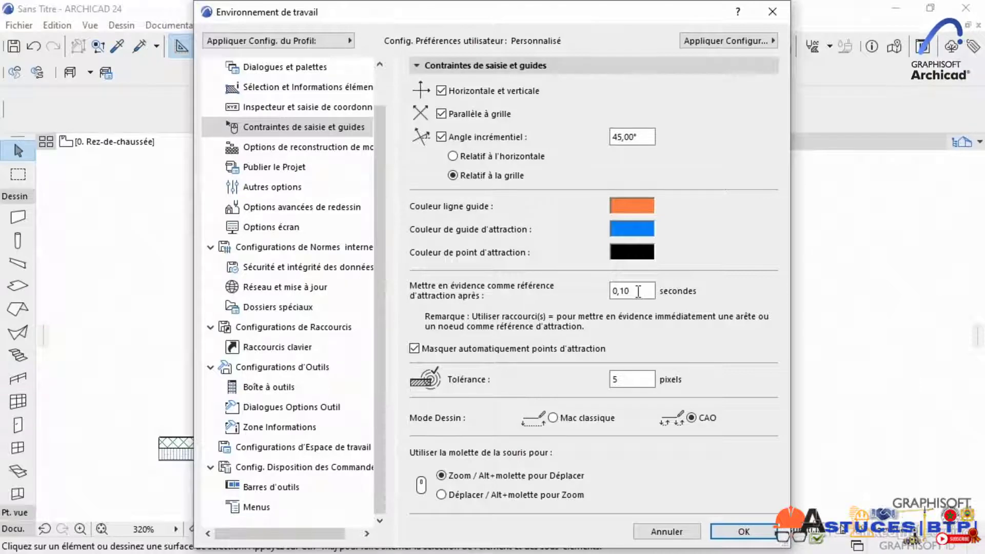
click(740, 530)
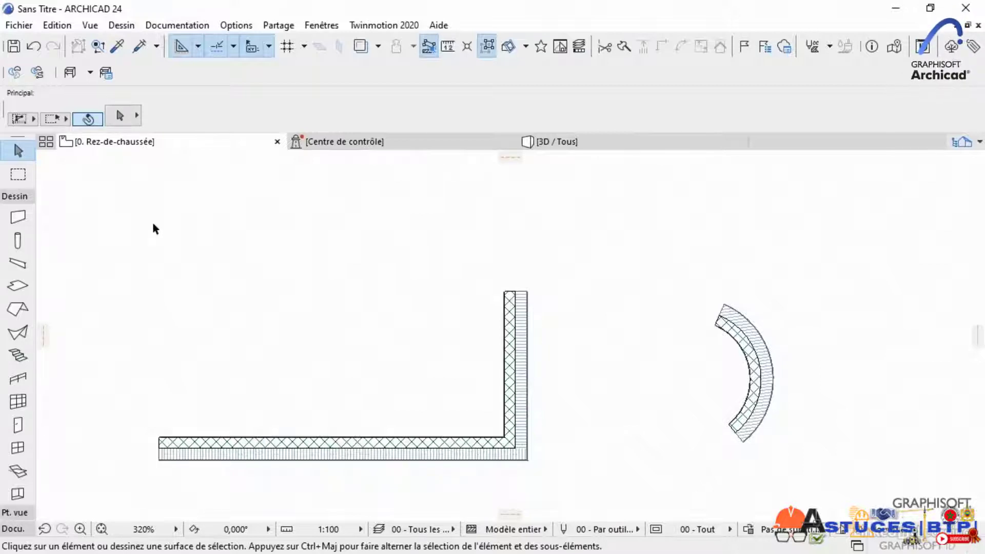
Start a new project.
click(18, 25)
mouse_move(88, 45)
click(218, 46)
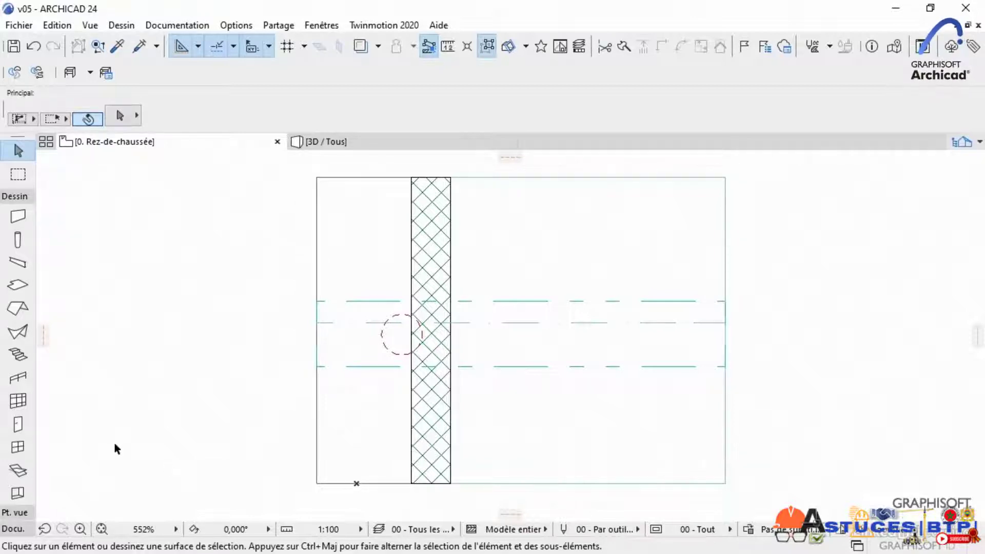
Configure the default Percement settings as a circular opening measuring 40 by 40.
click(16, 494)
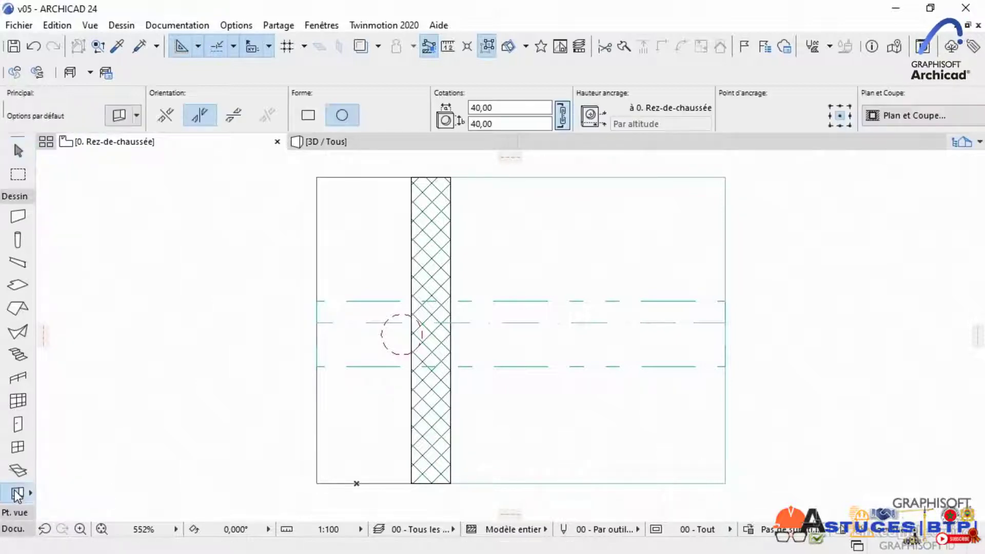
double_click(16, 494)
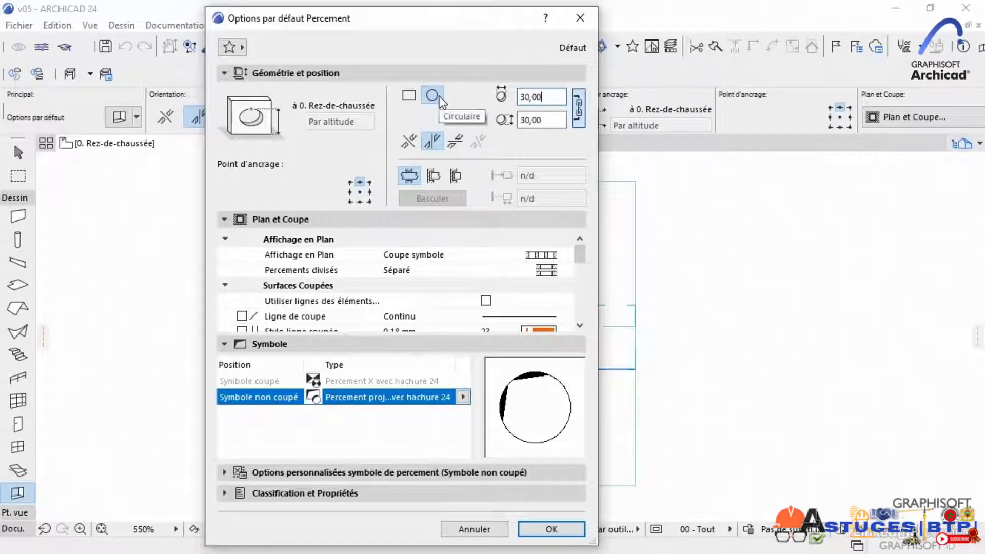
drag(547, 97, 461, 104)
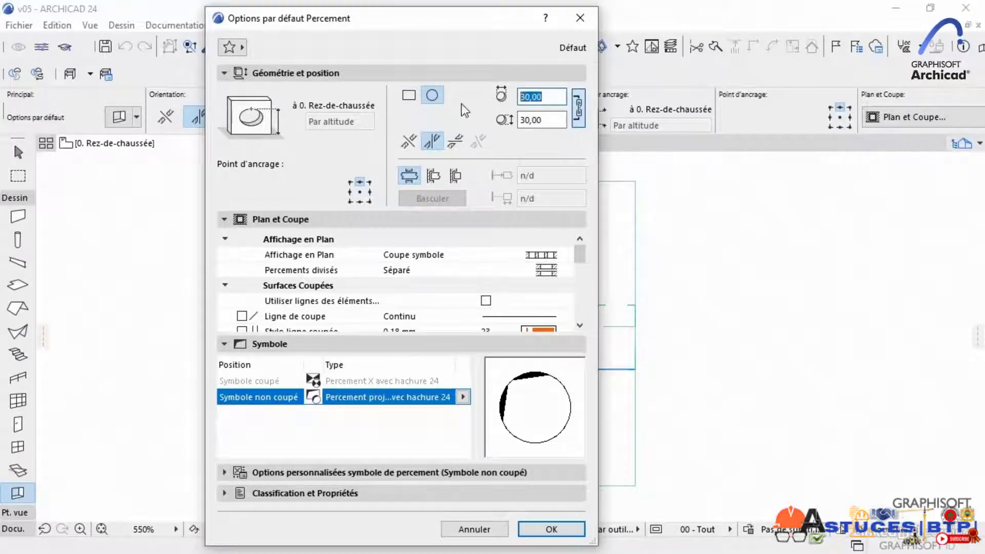
text(40)
click(542, 119)
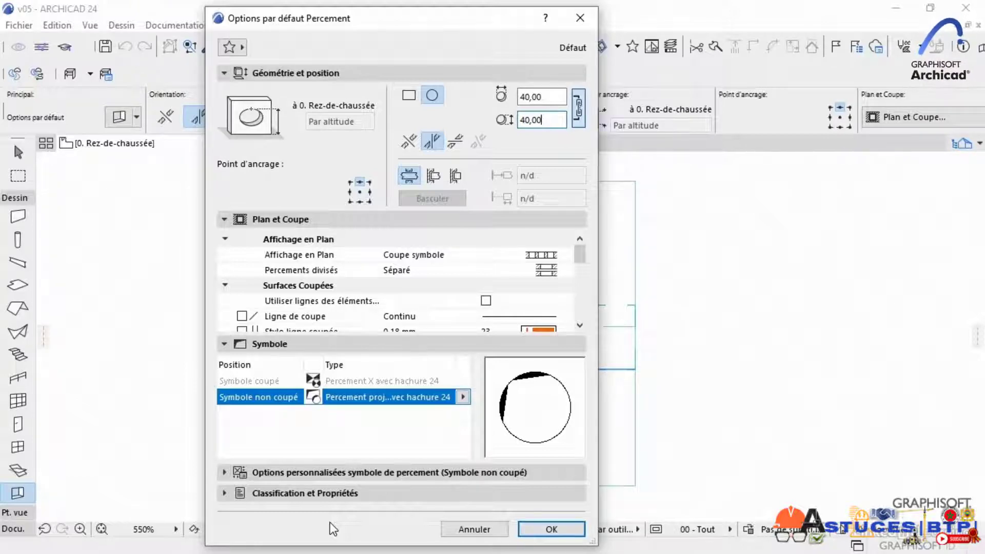
click(544, 526)
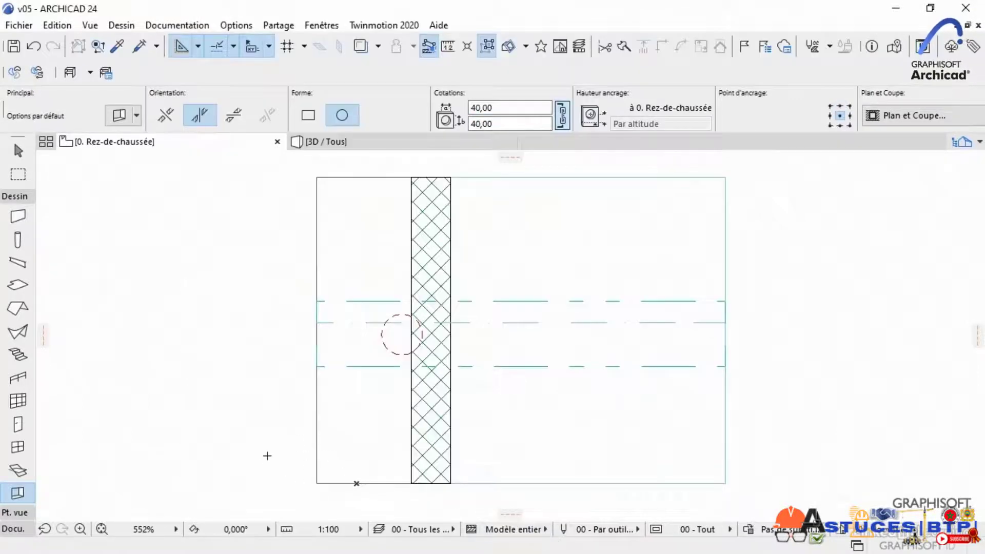
Place the circular opening in the curved beam on the plan and move it so its centre matches the dashed circle's centre.
click(375, 323)
click(18, 150)
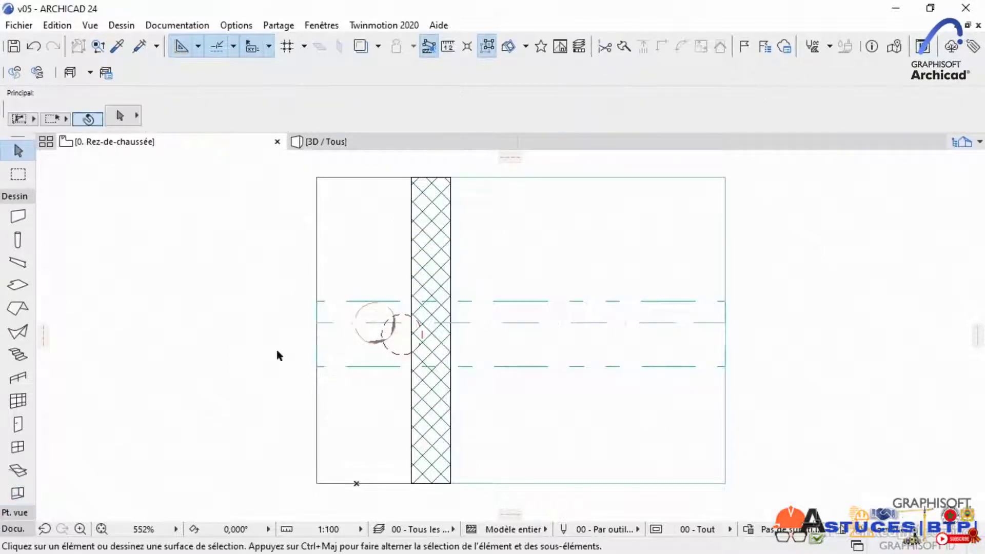
scroll(368, 303, up, 4)
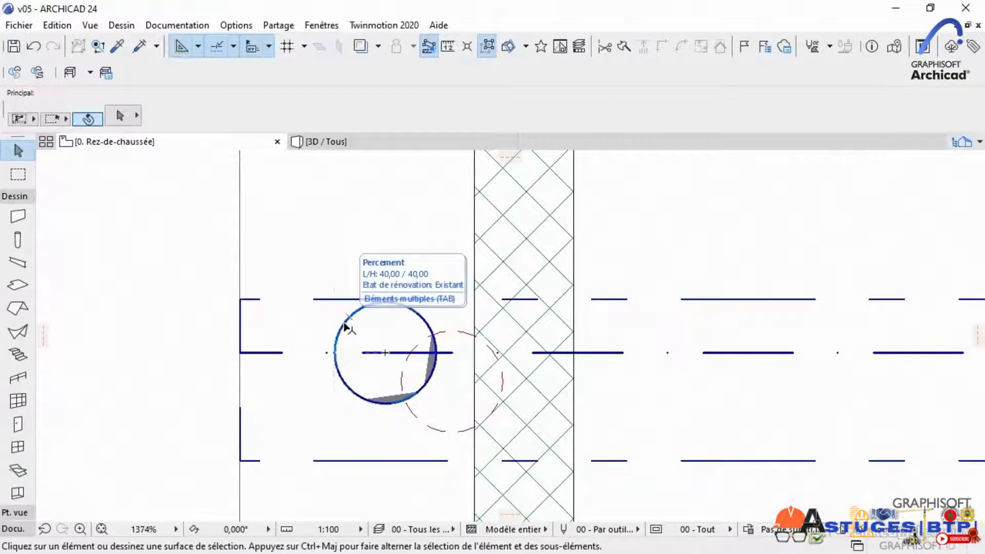
click(349, 329)
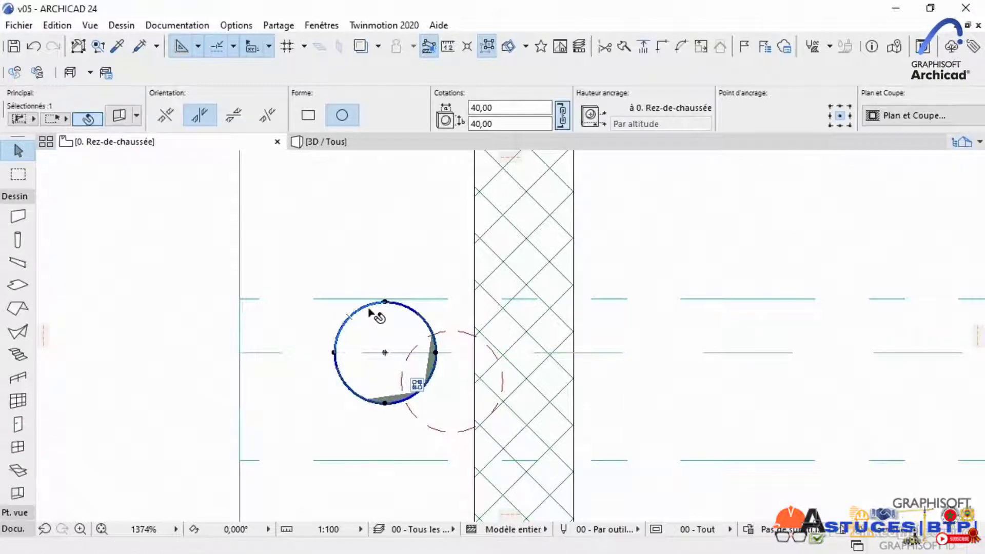
click(385, 353)
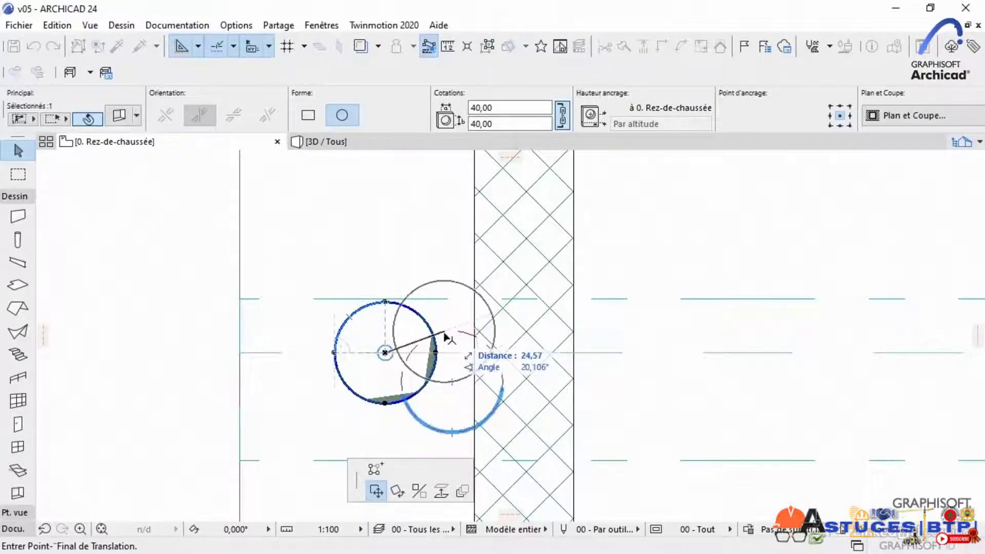
click(452, 381)
click(138, 390)
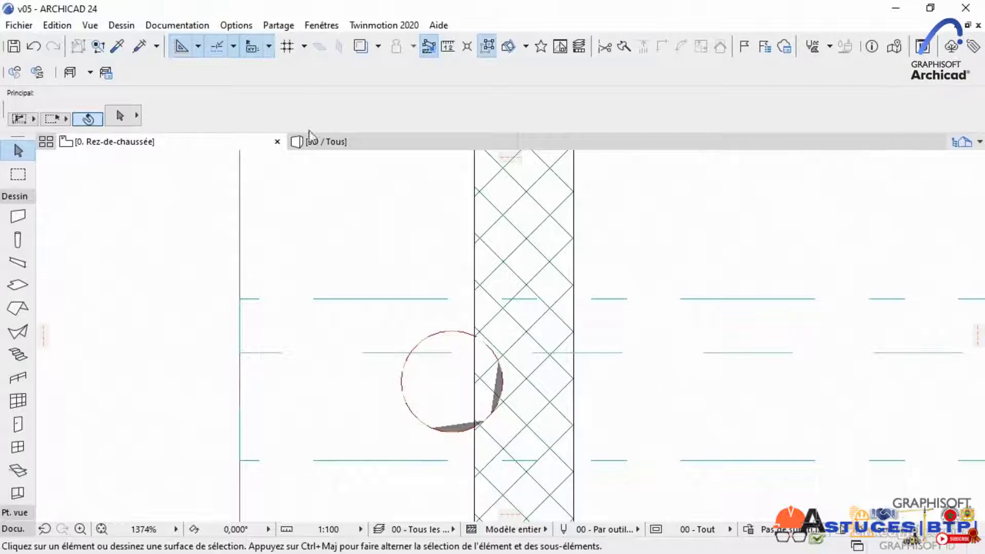
Examine in 3D how the circular opening cuts through the curved wooden beam above the slabs.
click(357, 141)
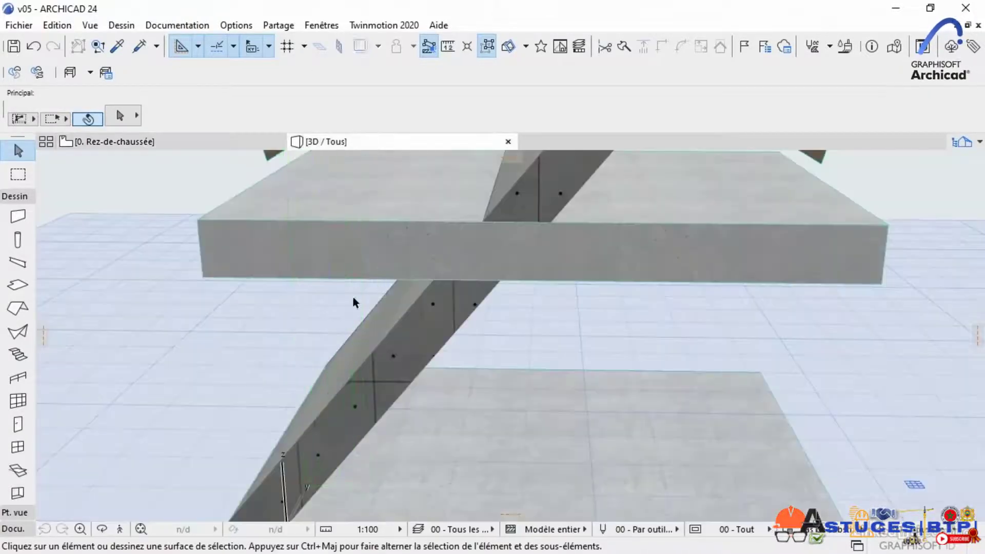
scroll(312, 294, down, 10)
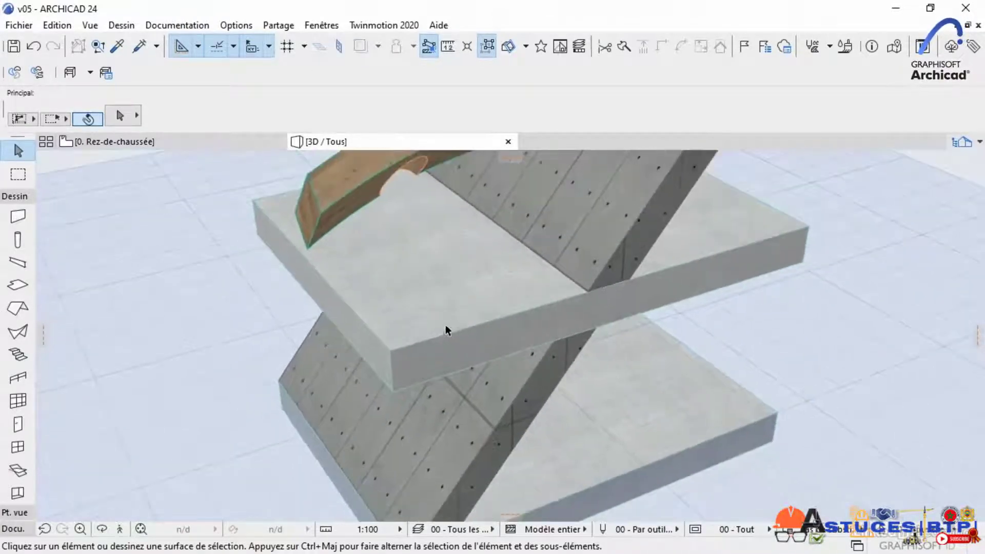
shift+middle_drag(416, 319, 487, 318)
scroll(482, 300, up, 3)
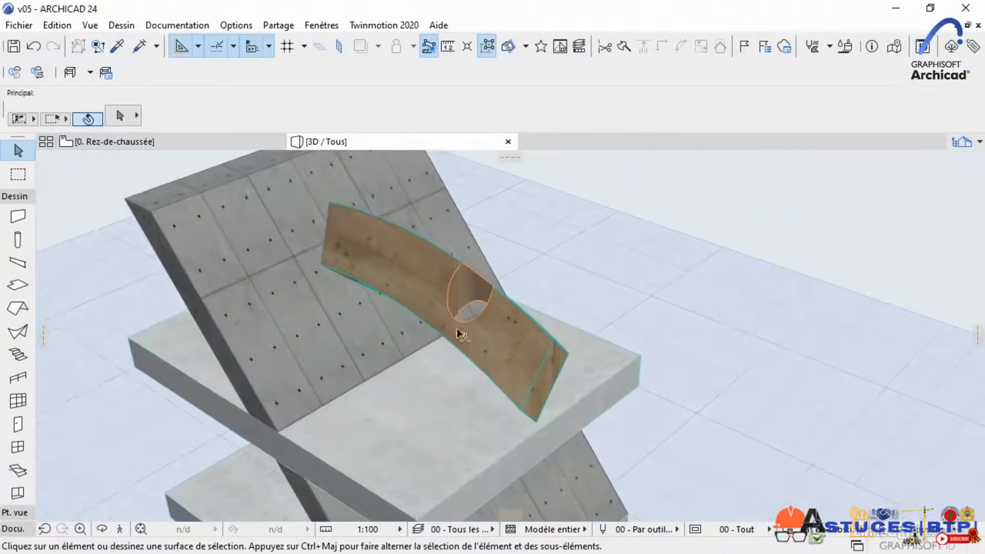
click(481, 299)
shift+middle_drag(497, 352, 417, 326)
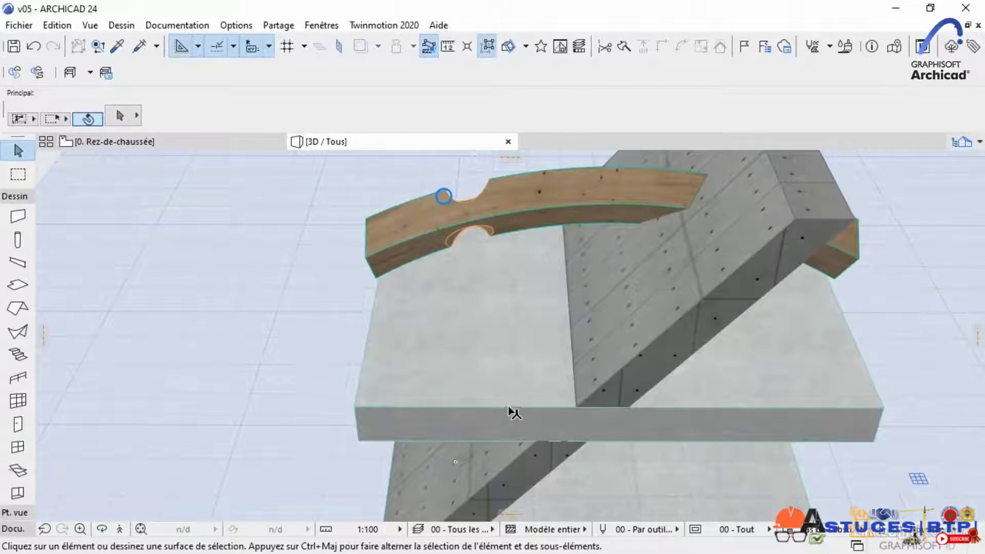
middle_drag(510, 409, 484, 352)
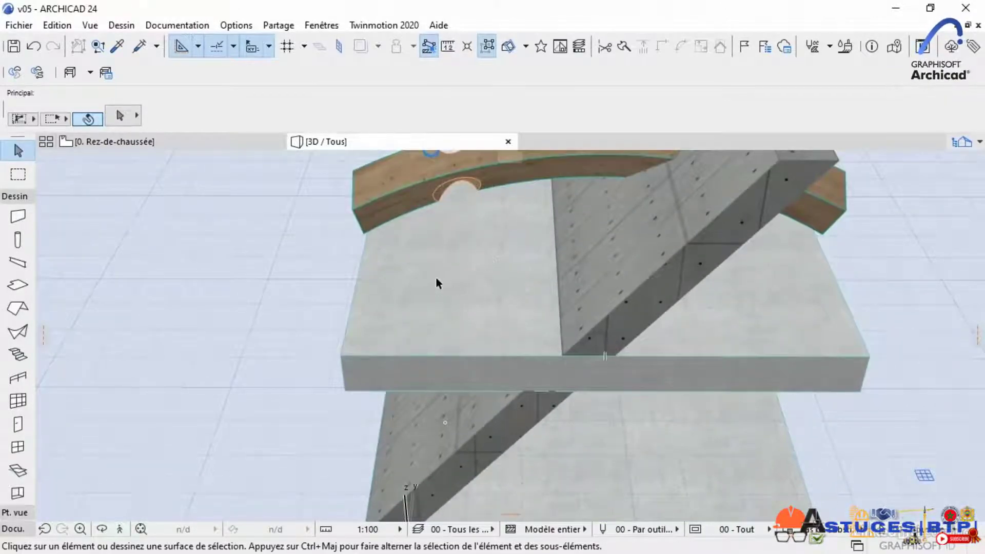
middle_drag(439, 282, 439, 351)
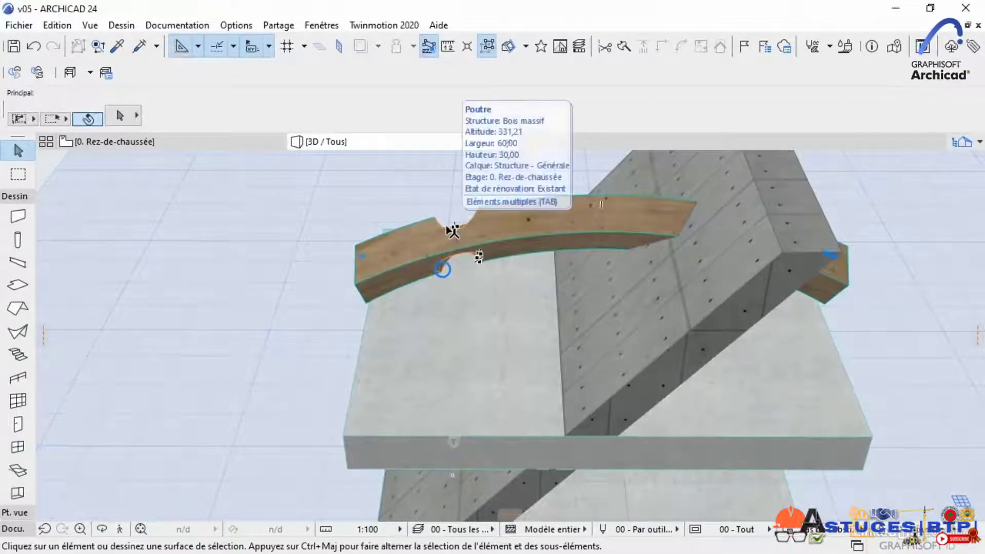
shift+middle_drag(470, 228, 410, 262)
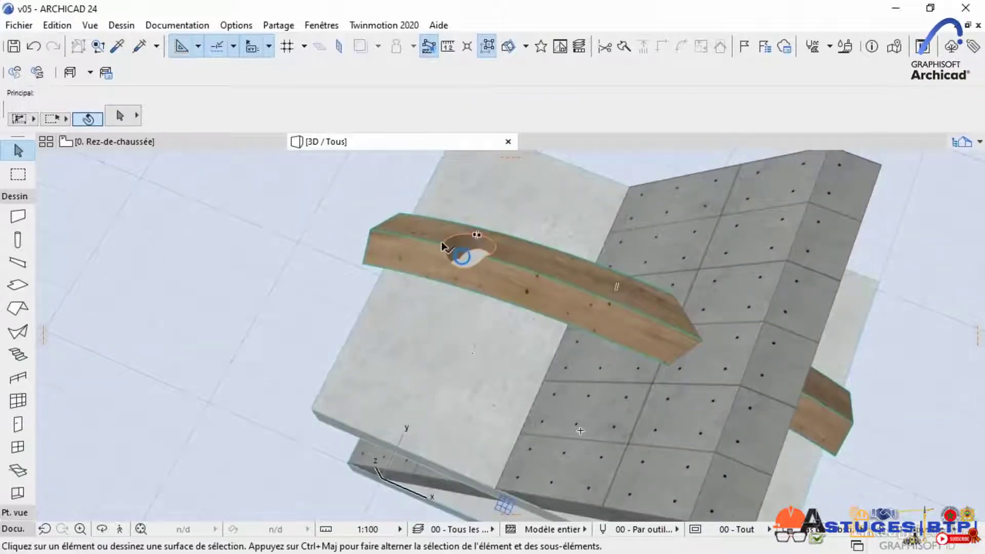
Select the beam's circular opening and extend its cut to the upper concrete slab.
click(444, 247)
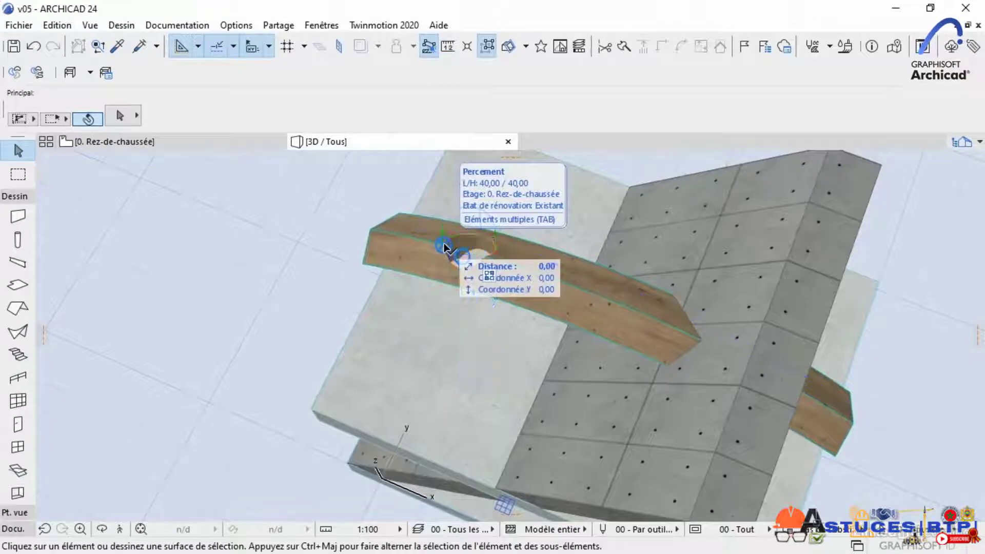
click(444, 248)
shift+middle_drag(455, 352, 546, 268)
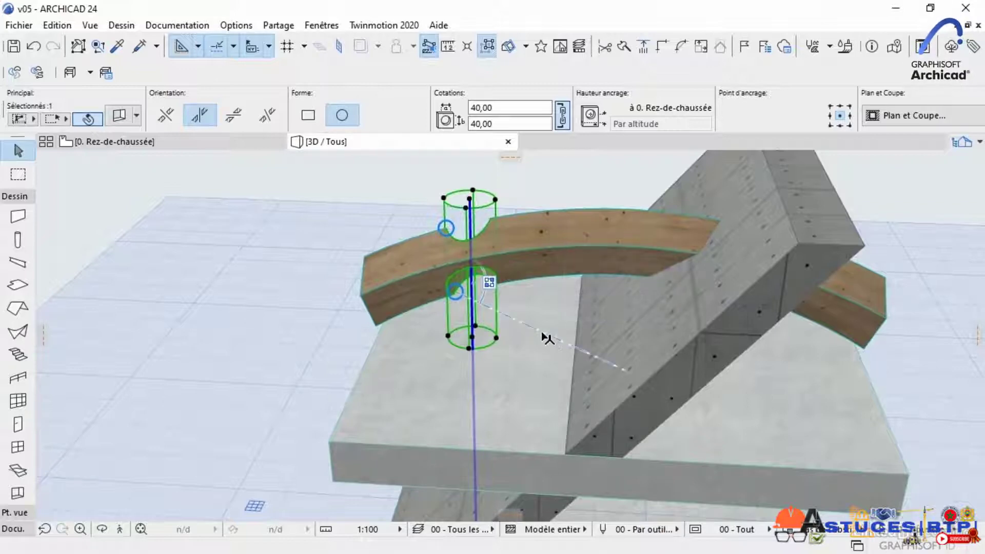
click(496, 340)
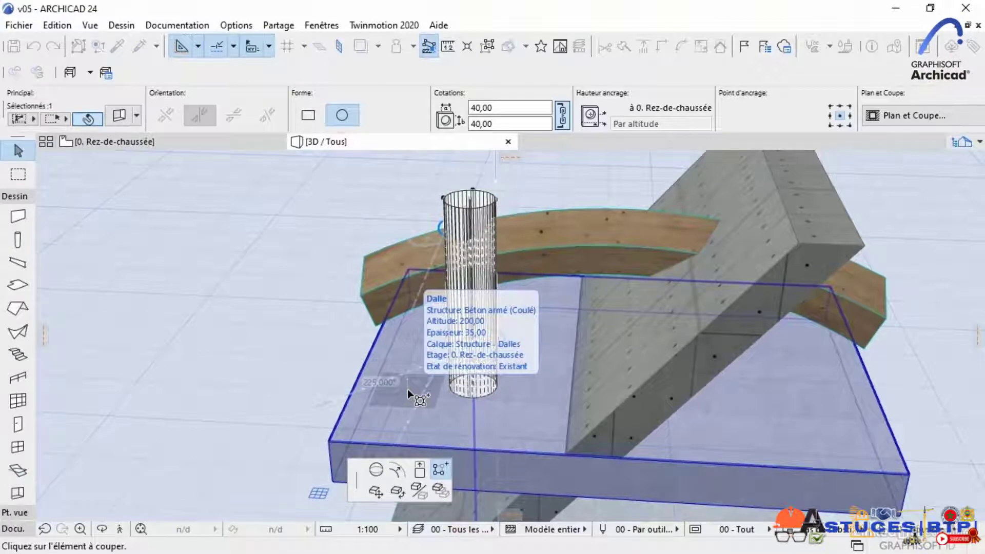
click(407, 389)
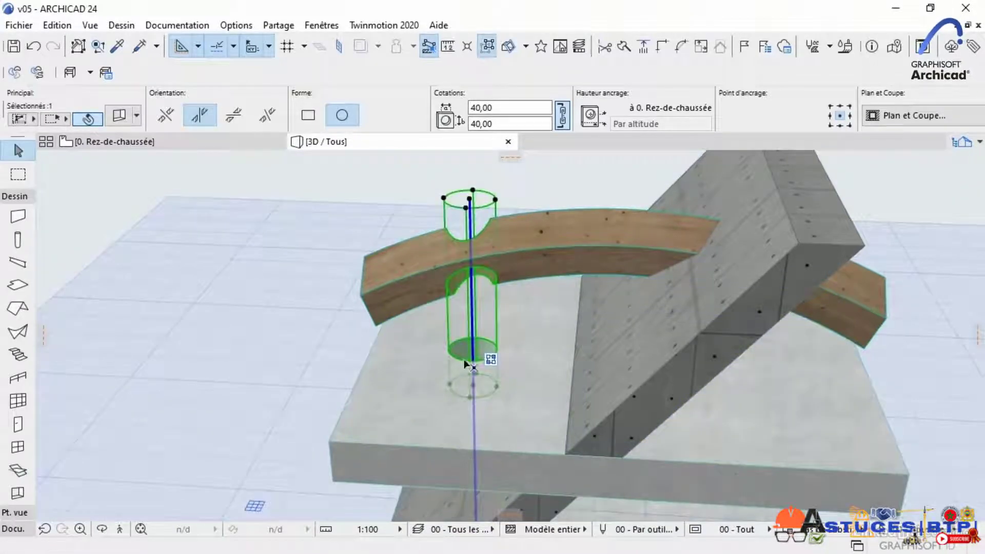
Extend the same circular opening to cut through the slanted concrete wall below the upper slab.
middle_drag(494, 439, 534, 354)
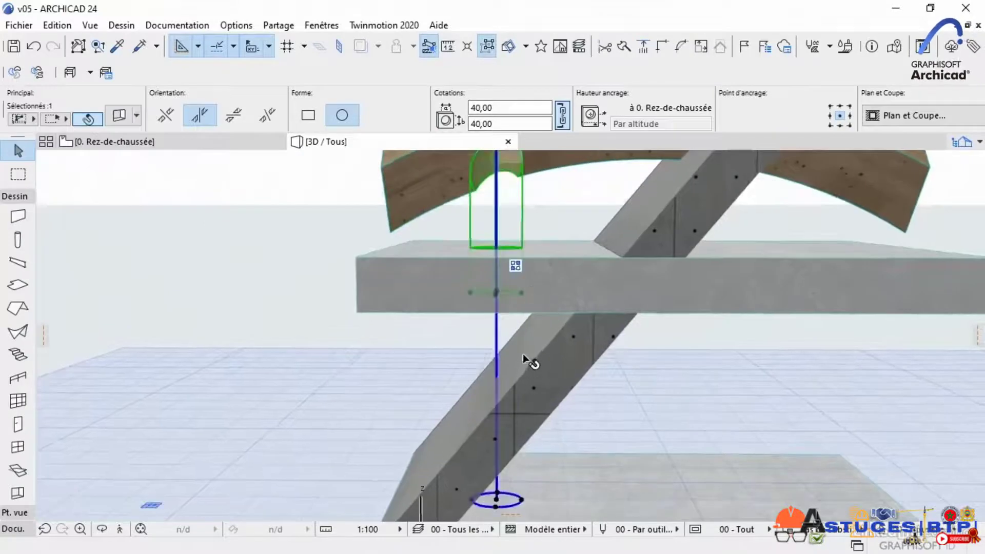
shift+middle_drag(485, 322, 507, 288)
click(507, 287)
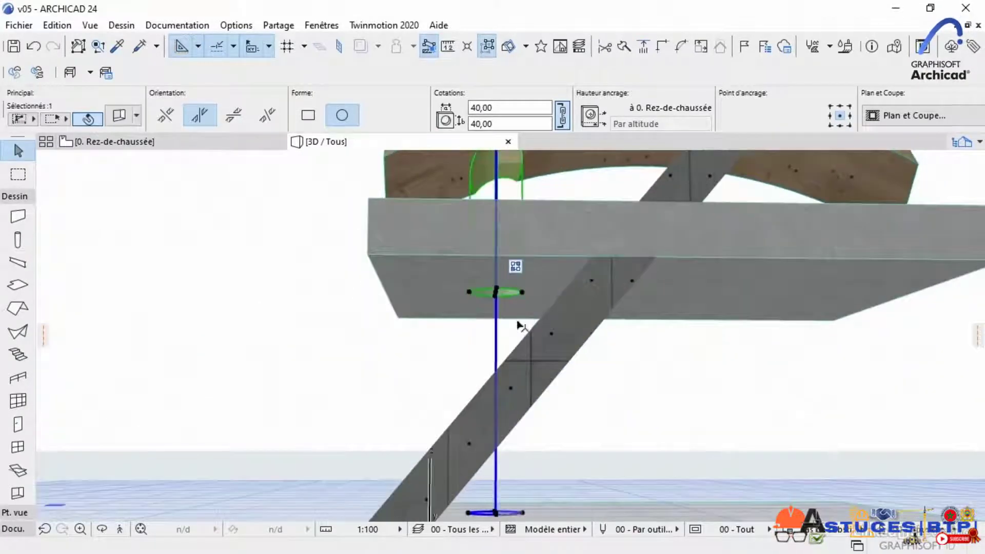
click(469, 292)
shift+middle_drag(472, 319, 495, 385)
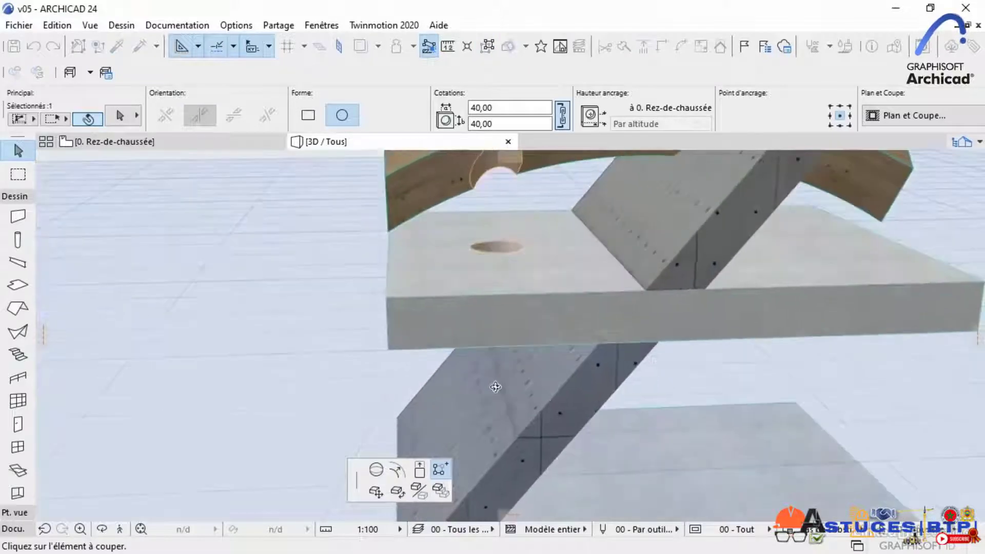
click(441, 468)
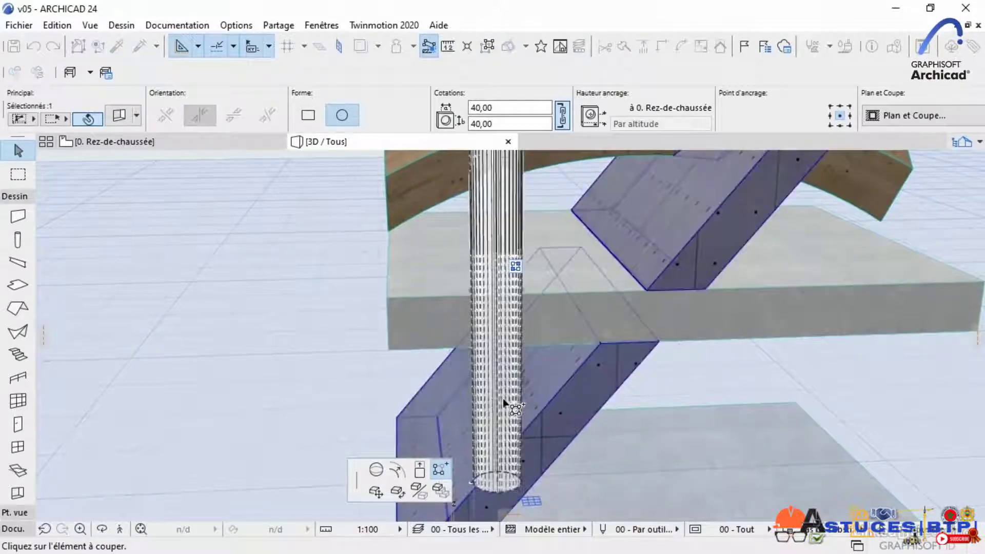
click(531, 403)
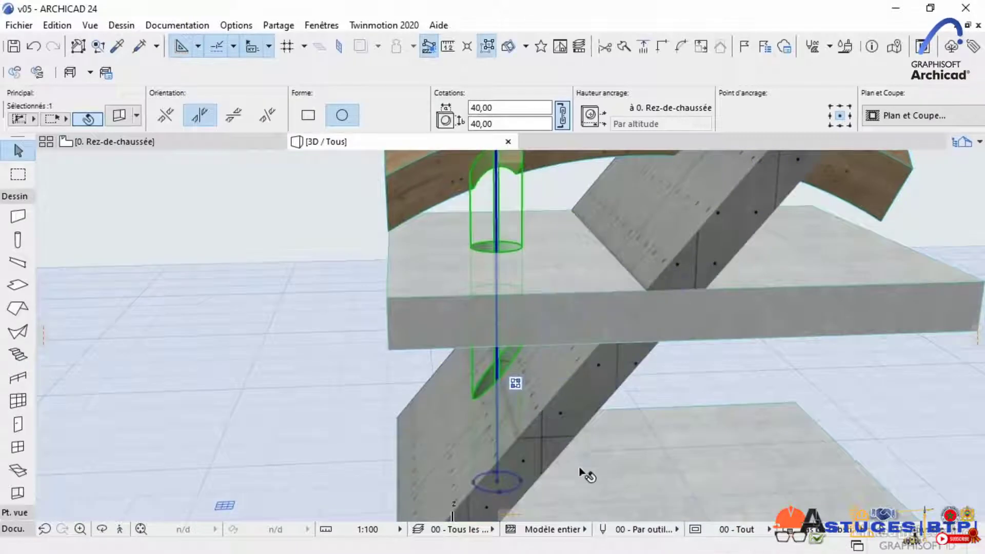
Extend the same circular opening to the lower concrete slab and deselect it.
shift+middle_drag(587, 473, 527, 431)
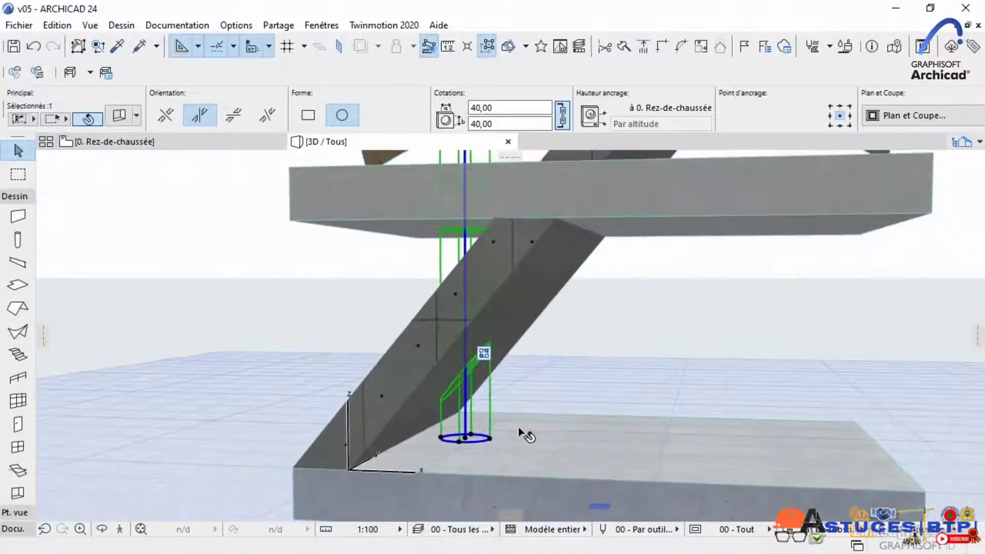
click(459, 442)
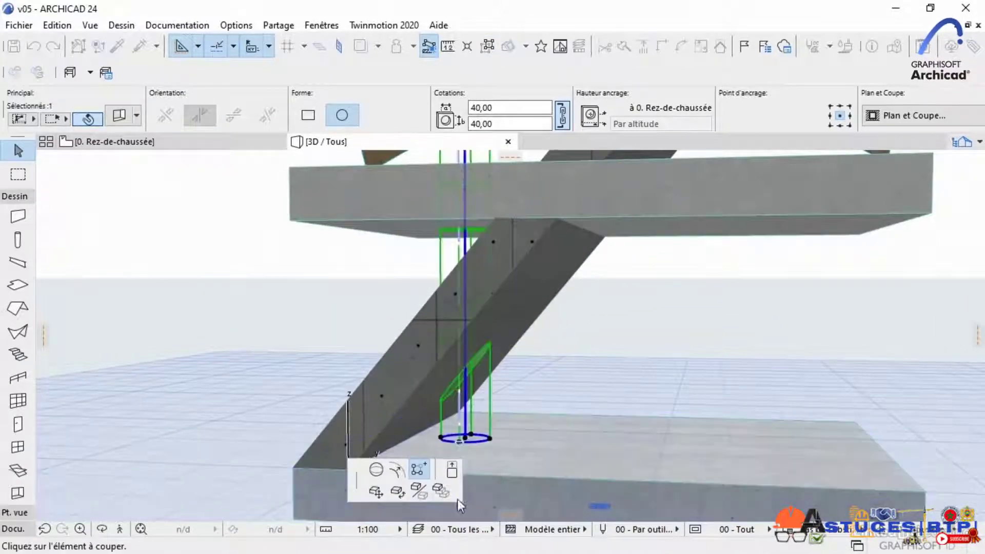
click(419, 469)
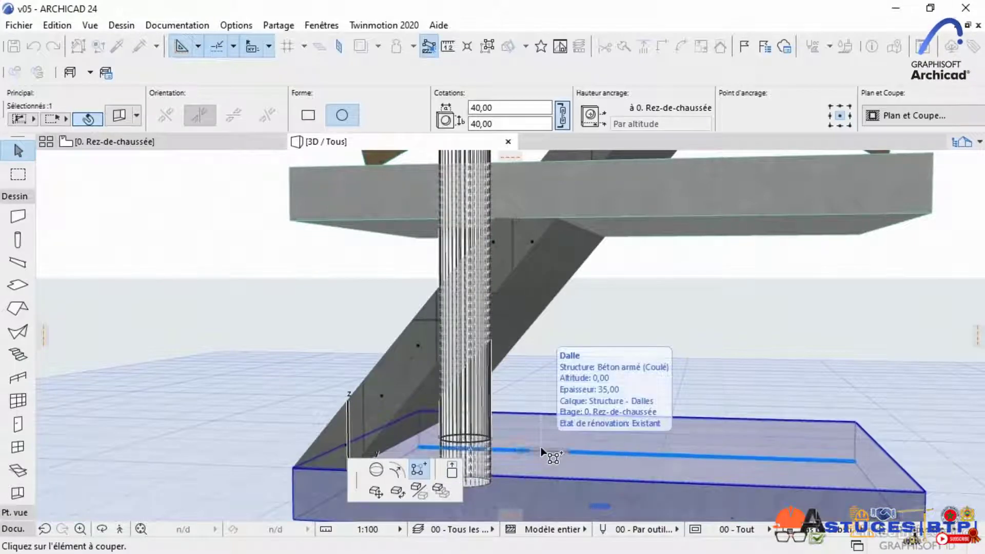
click(544, 453)
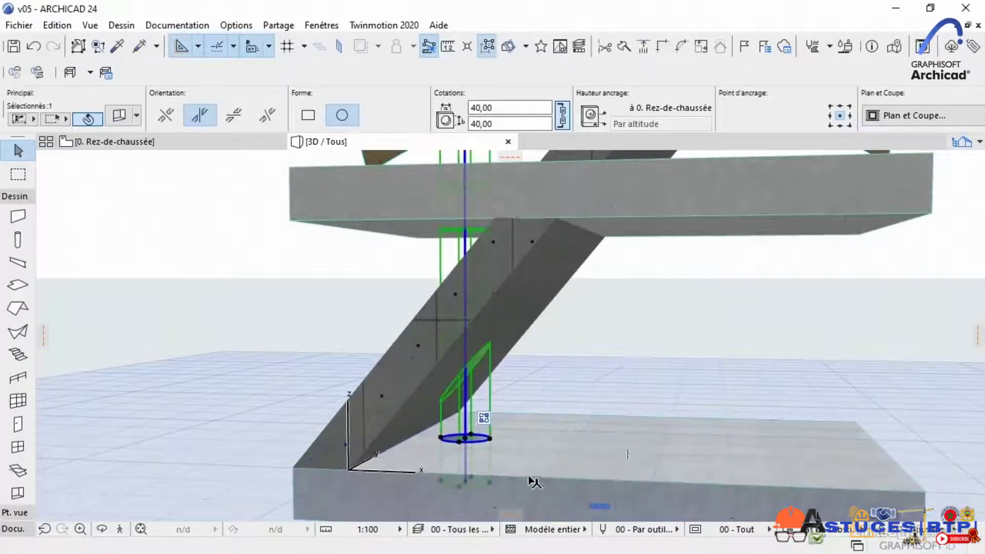
key(Escape)
Examine the aligned opening from above and below through the beam, upper slab and slanted wall.
shift+middle_drag(341, 445, 479, 385)
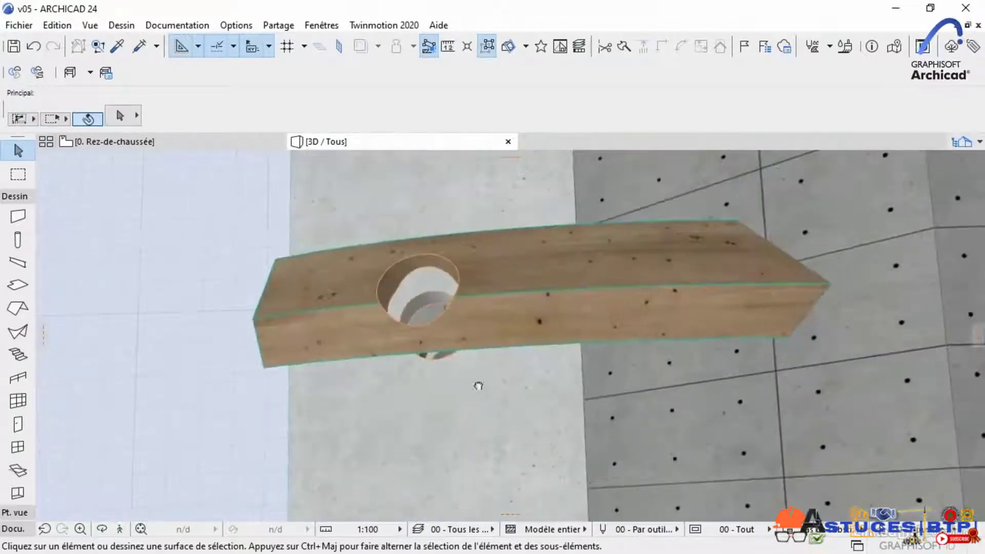
shift+middle_drag(406, 384, 576, 398)
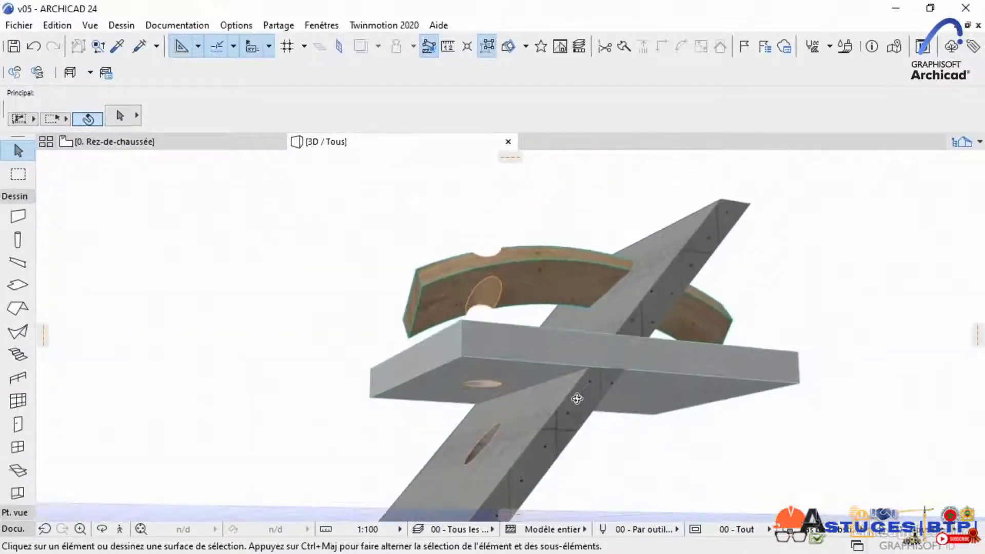
mouse_move(583, 411)
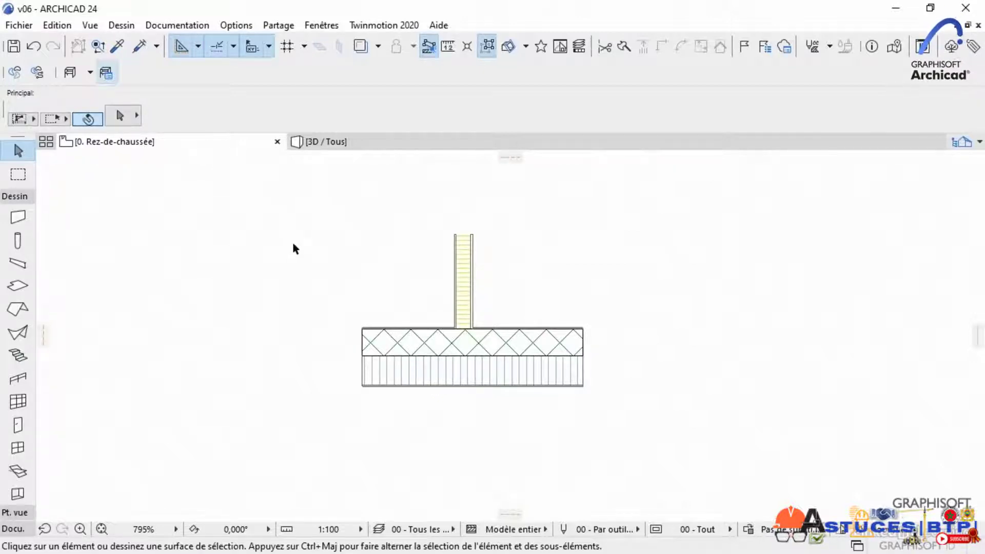
Examine the exposed insulation at the partition wall's free end in the 3D view and return to the Rez-de-chaussée plan.
mouse_move(456, 250)
middle_down()
mouse_move(407, 282)
mouse_move(412, 298)
middle_up()
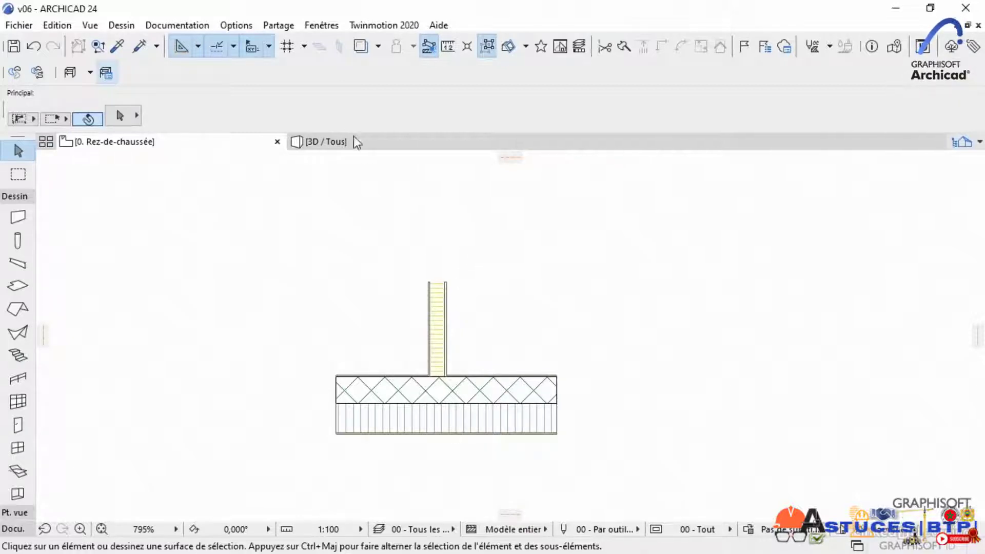
click(366, 142)
scroll(402, 236, up, 5)
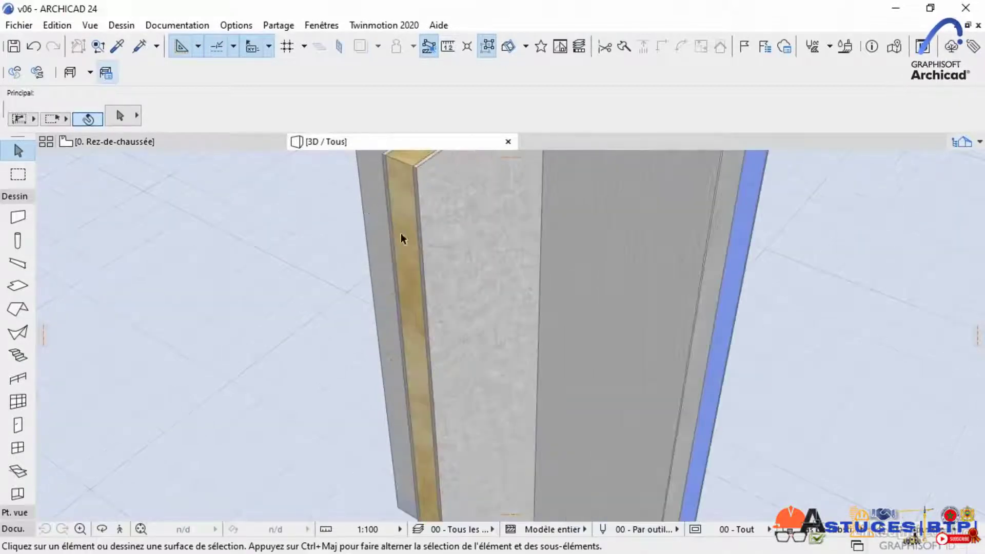
click(423, 259)
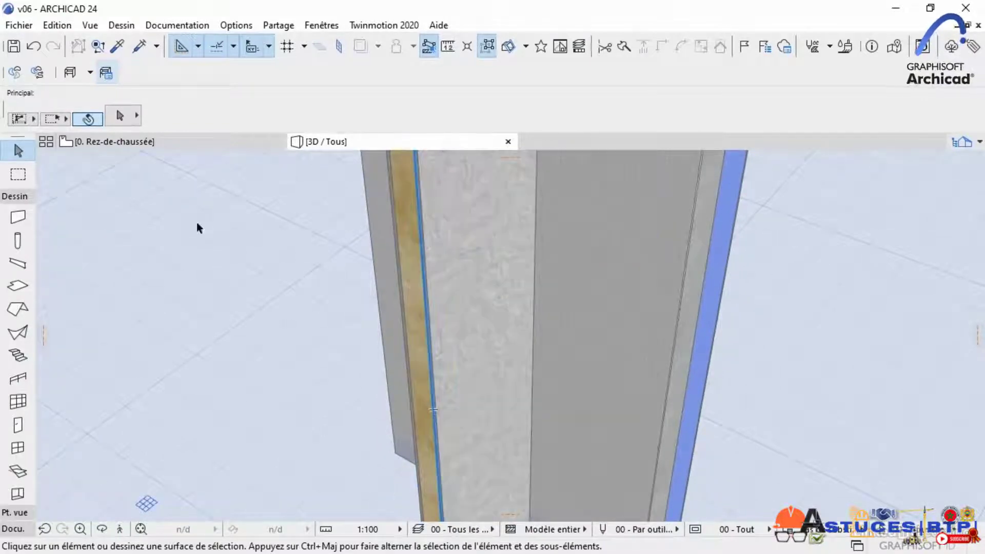
click(162, 141)
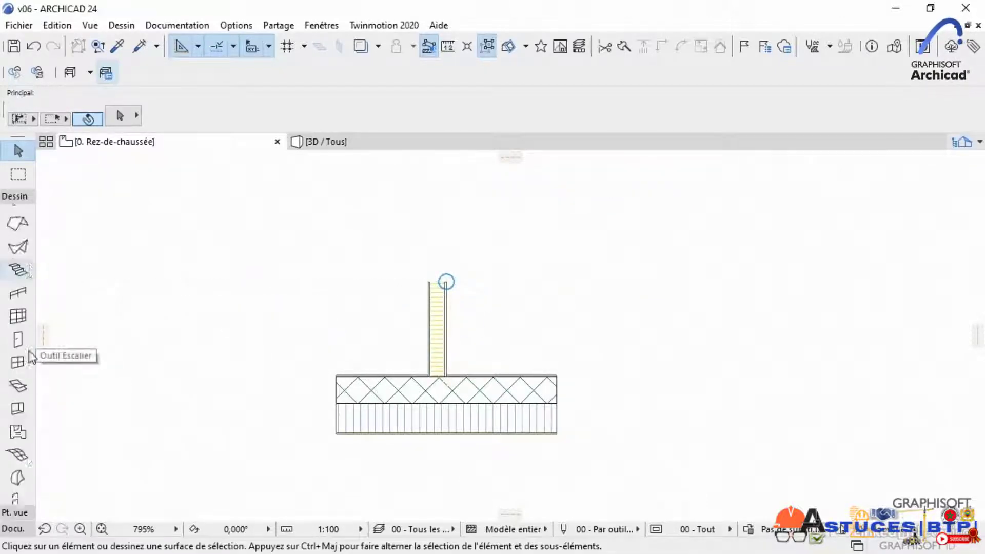
Open the default settings of the wall end tool (Tête de mur) and enlarge the previews to review the available types.
scroll(28, 354, down, 3)
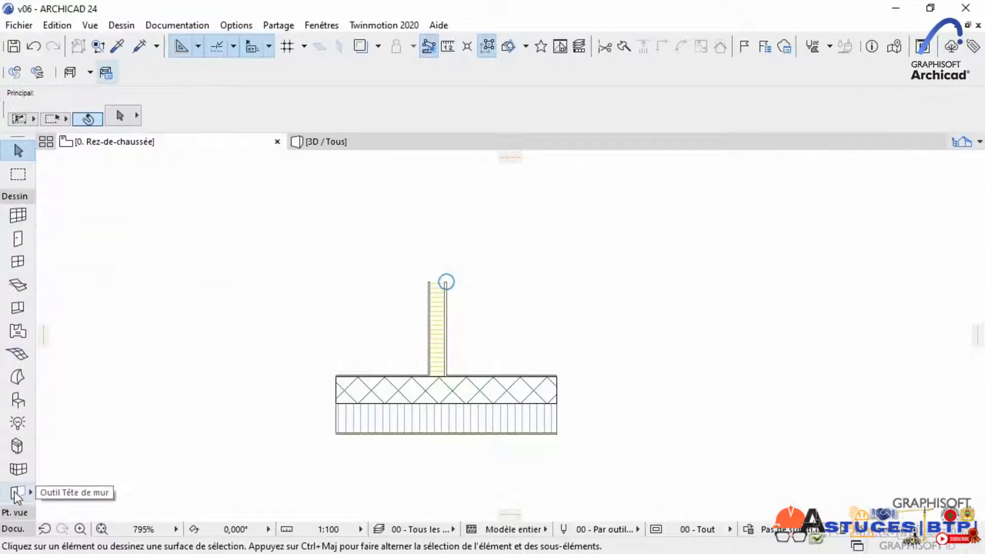
scroll(14, 492, down, 1)
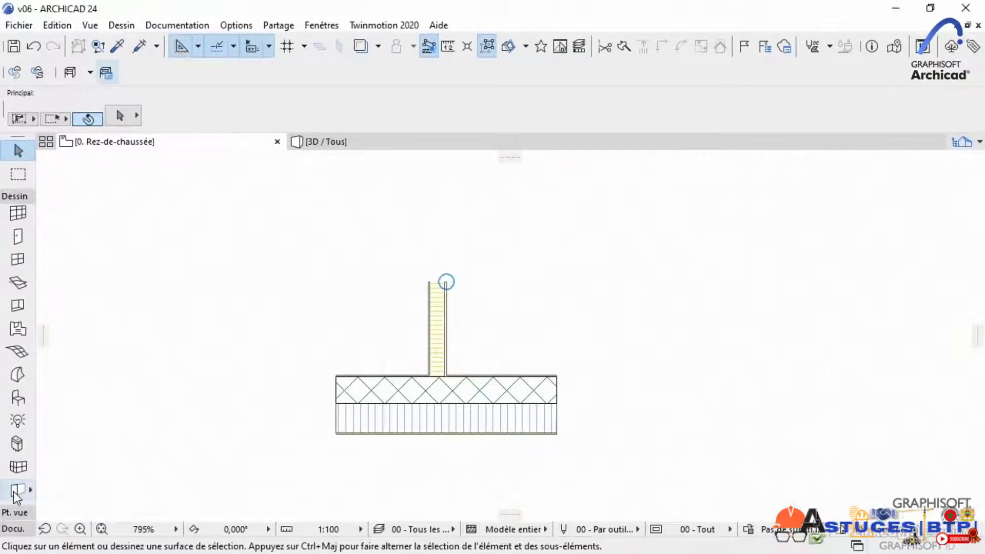
double_click(16, 491)
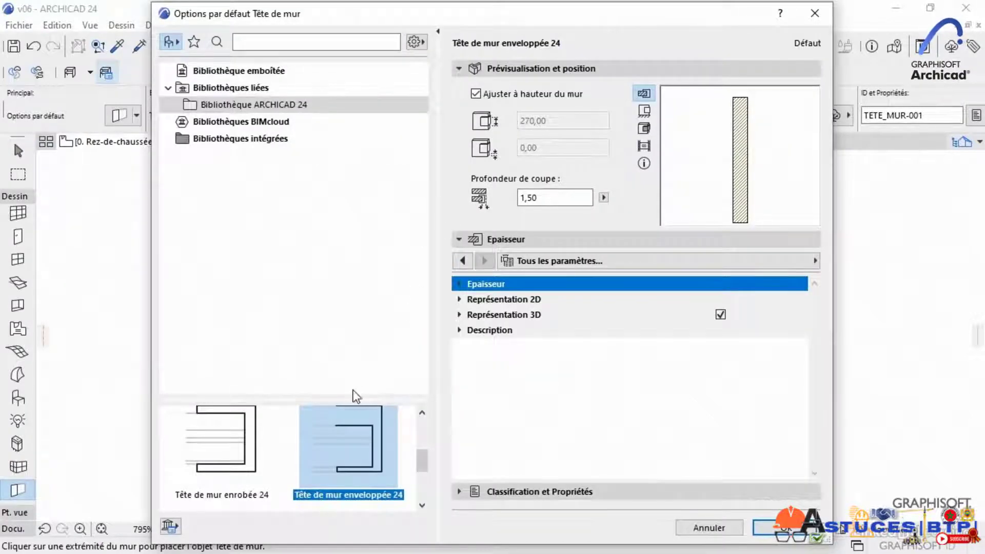
drag(348, 400, 346, 191)
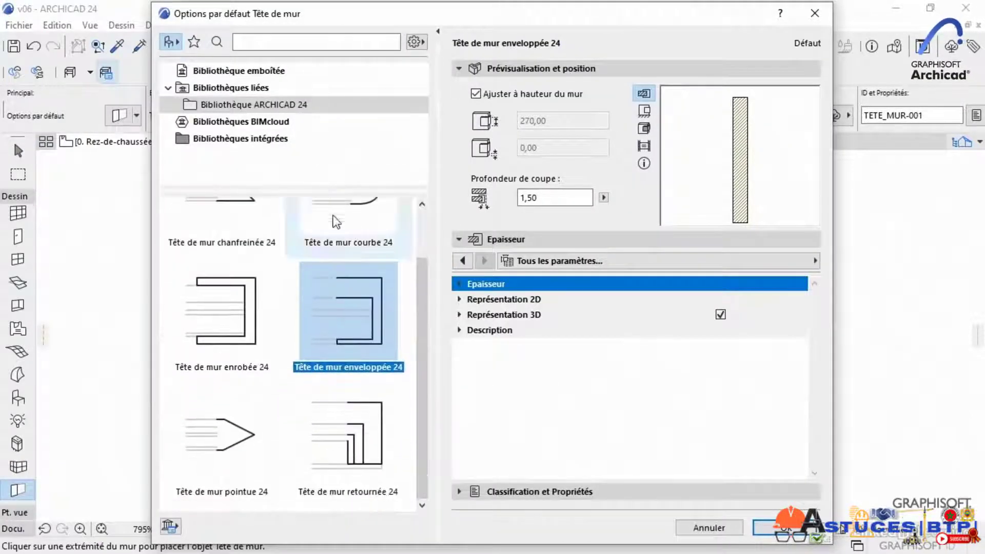
scroll(420, 333, up, 2)
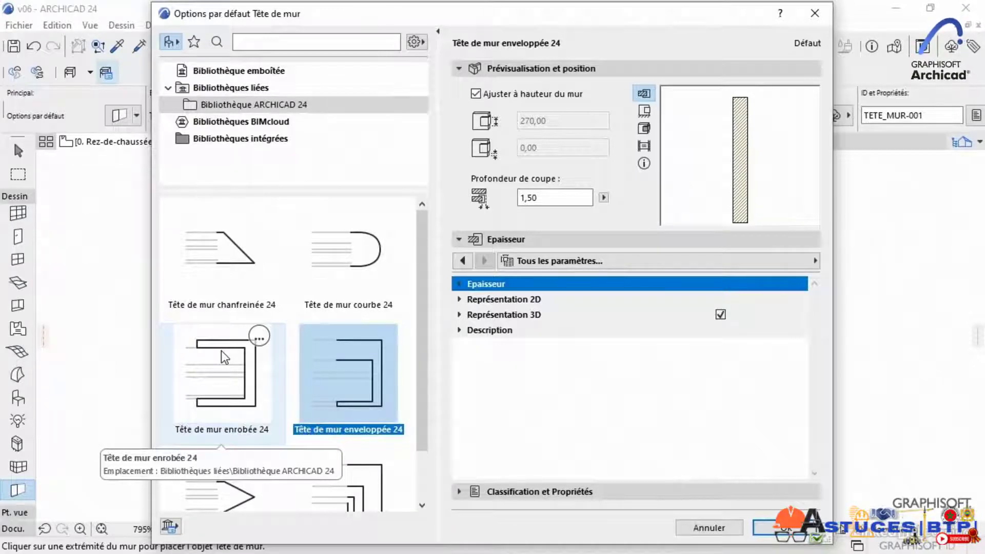
scroll(220, 350, down, 2)
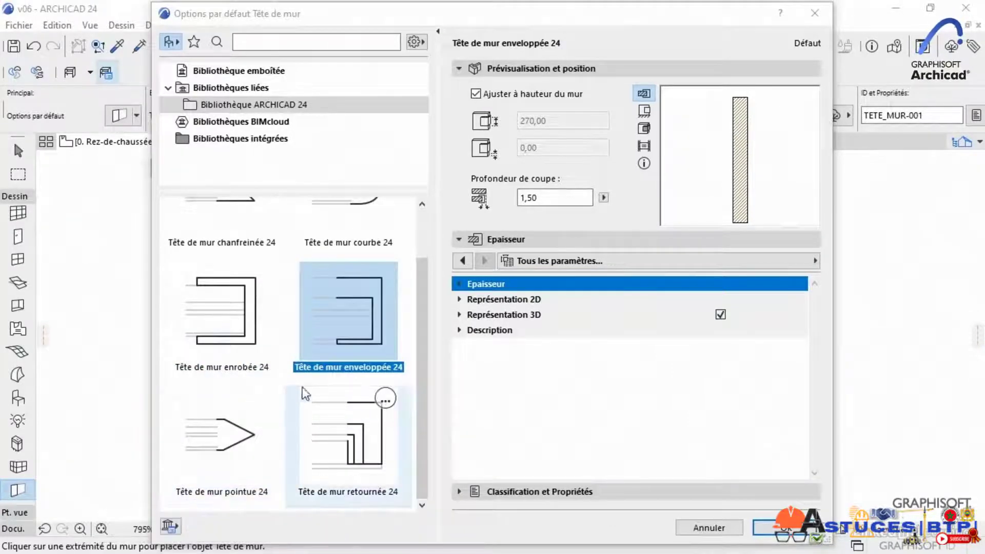
scroll(356, 330, up, 1)
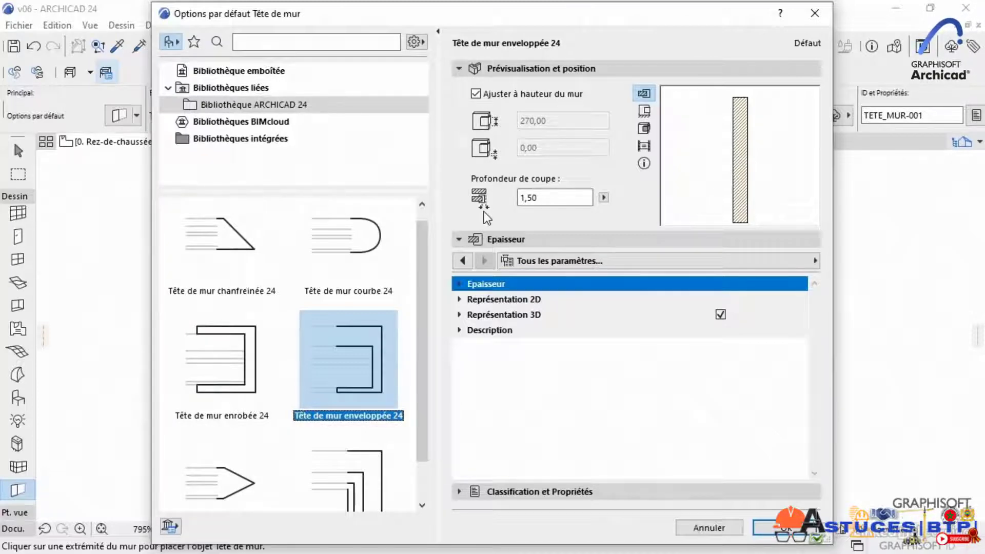
Set the cutting depth of Tête de mur enveloppée 24 to 5,00.
drag(544, 198, 511, 196)
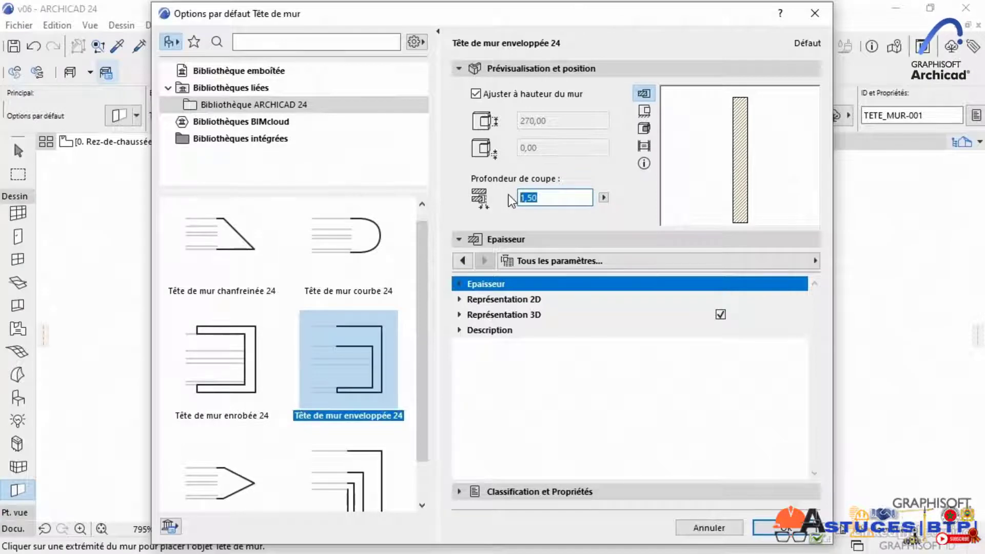
text(5)
key(Tab)
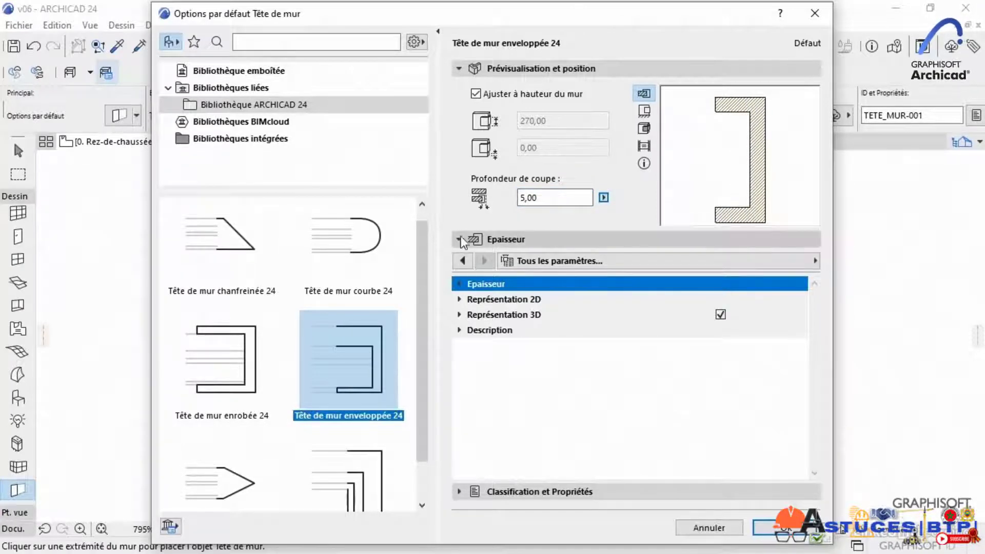
Set the wall end's thickness to 1,30 for Fin, Face extérieure and Face intérieure, and accept the settings.
click(459, 284)
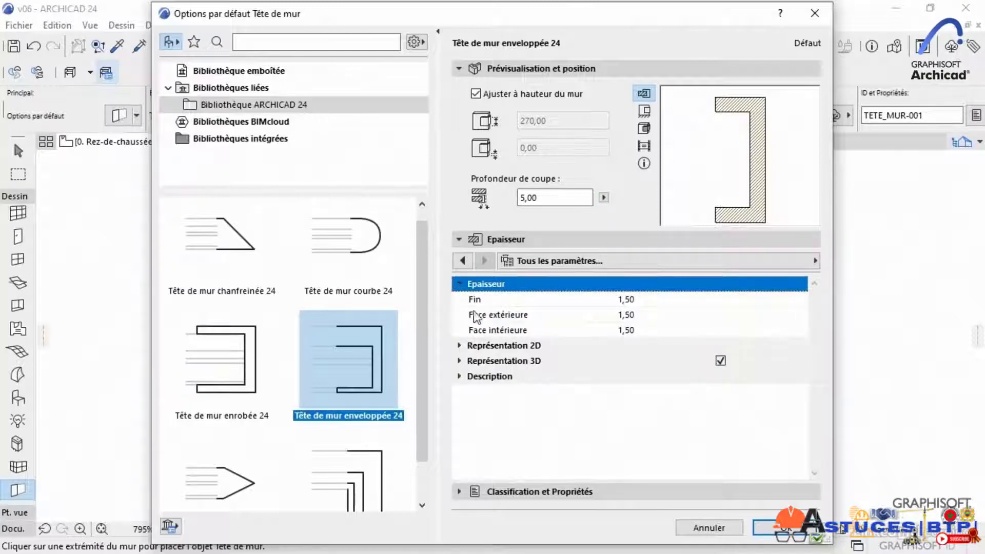
click(474, 301)
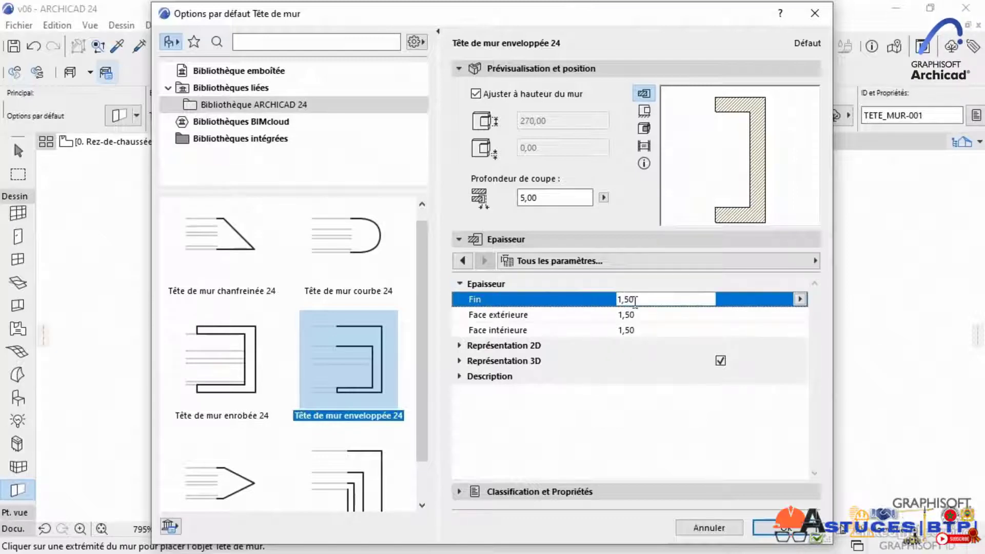
click(562, 300)
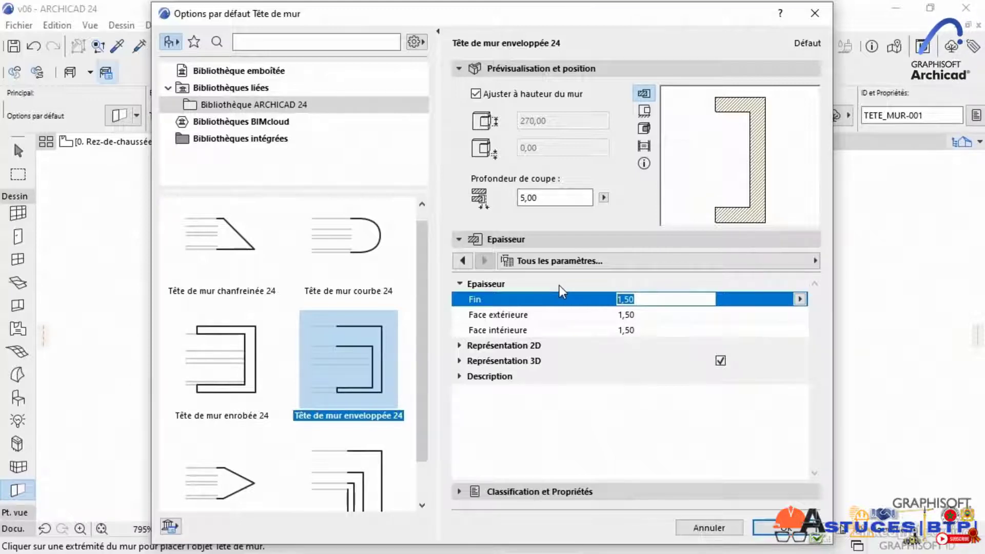
text(1,3)
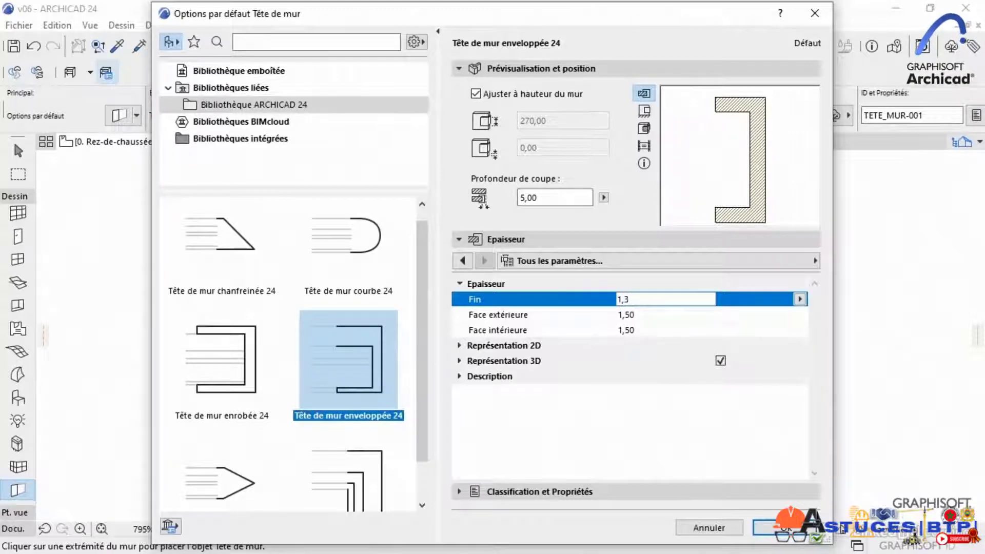
click(663, 310)
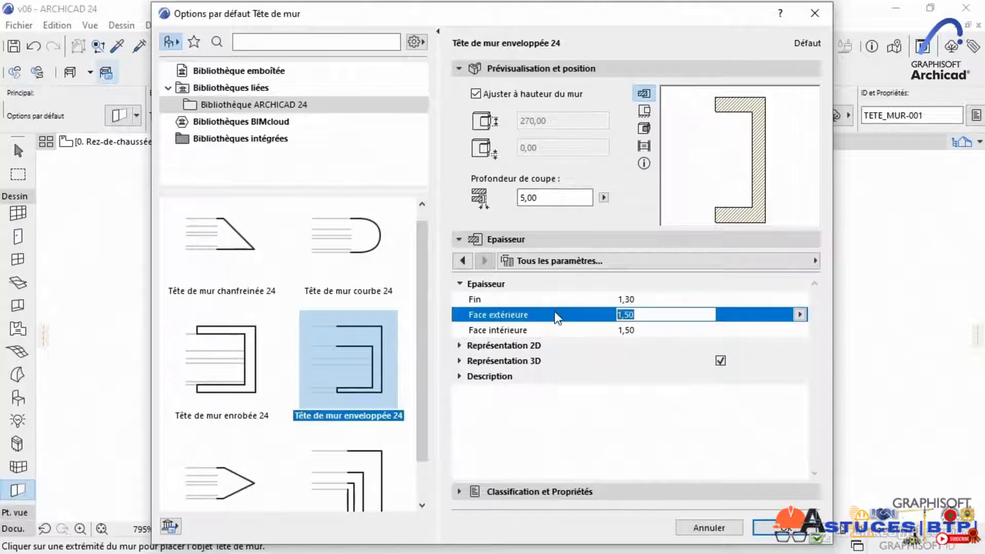
text(1,3)
click(667, 329)
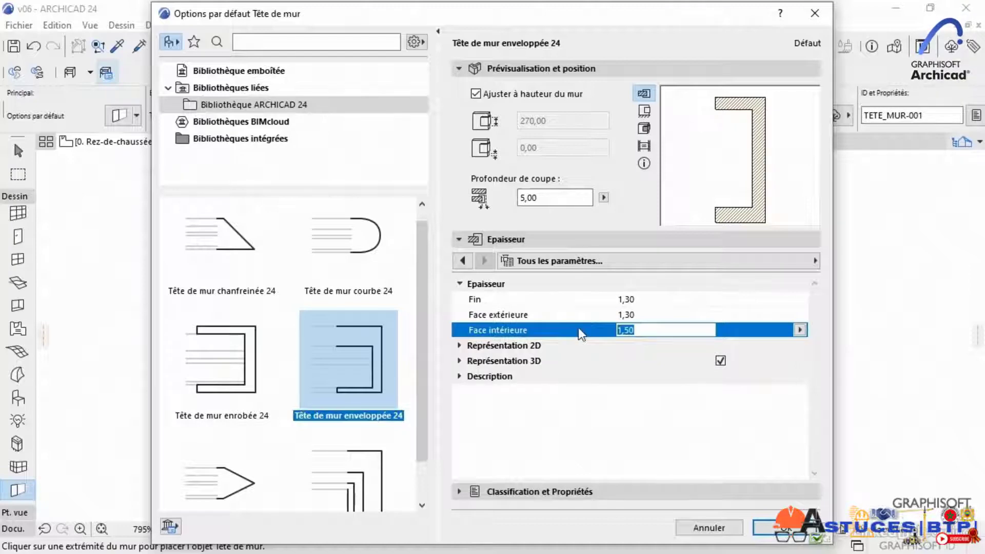
text(1,3)
key(Return)
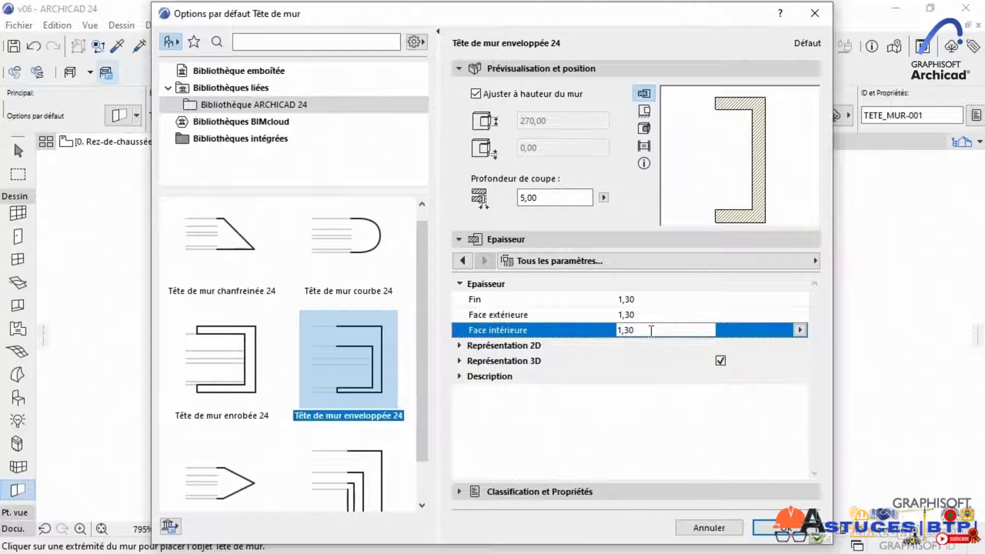
click(462, 261)
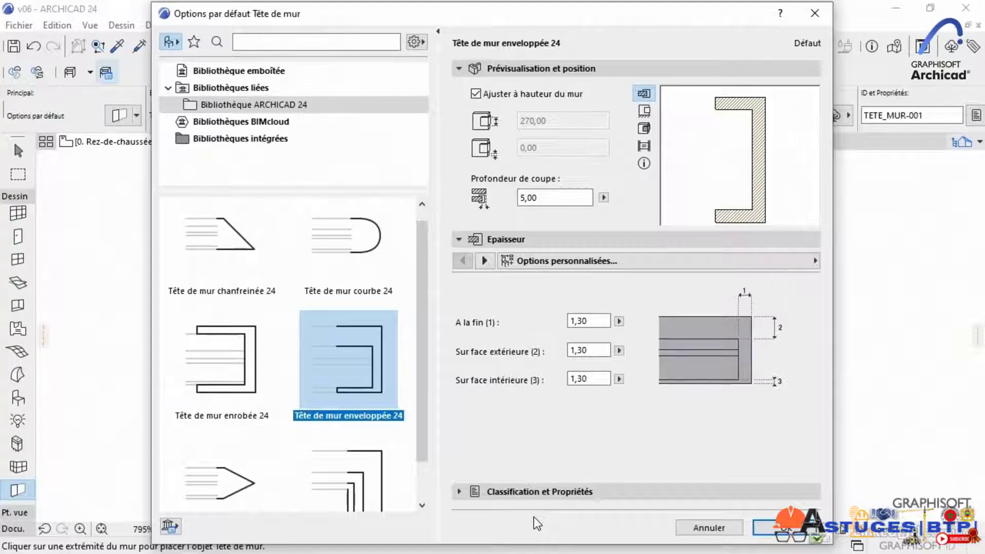
click(795, 534)
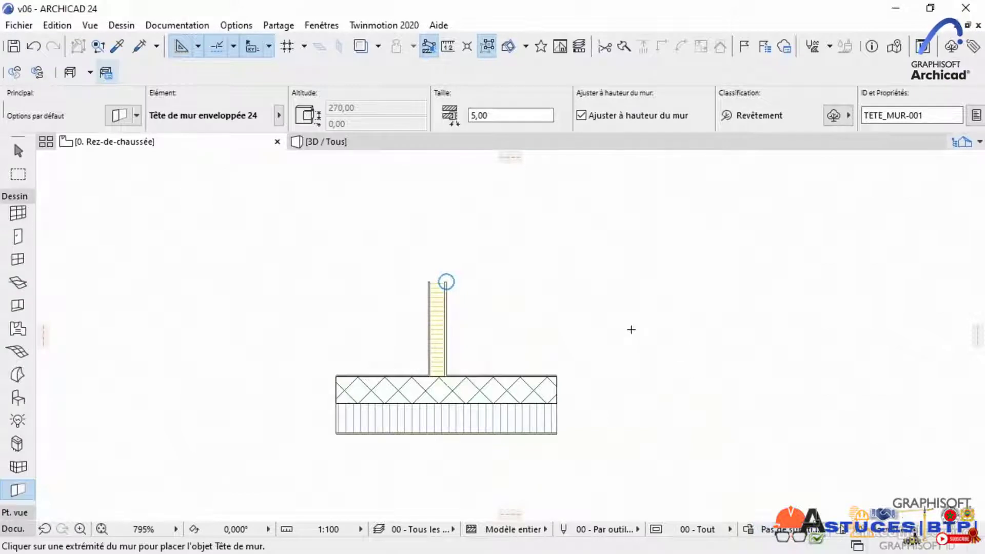
Try placing the wall end at the corner and at the middle of the partition's free end, undoing each placement.
scroll(464, 235, up, 5)
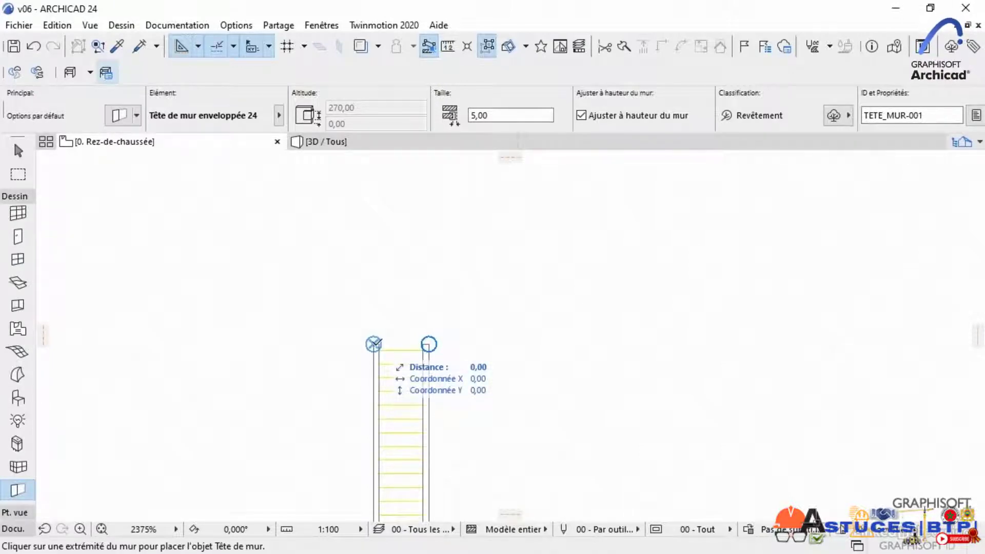
click(374, 344)
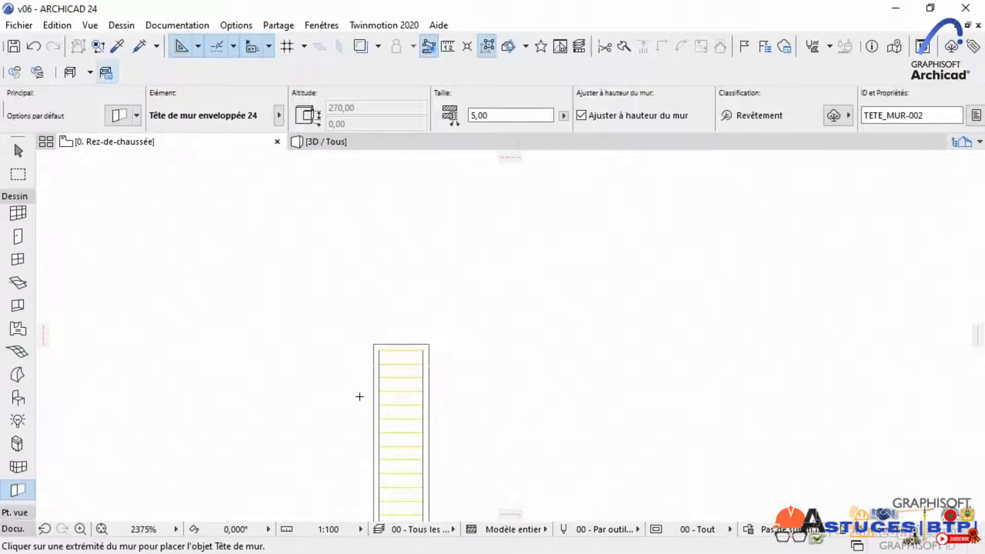
scroll(381, 352, up, 5)
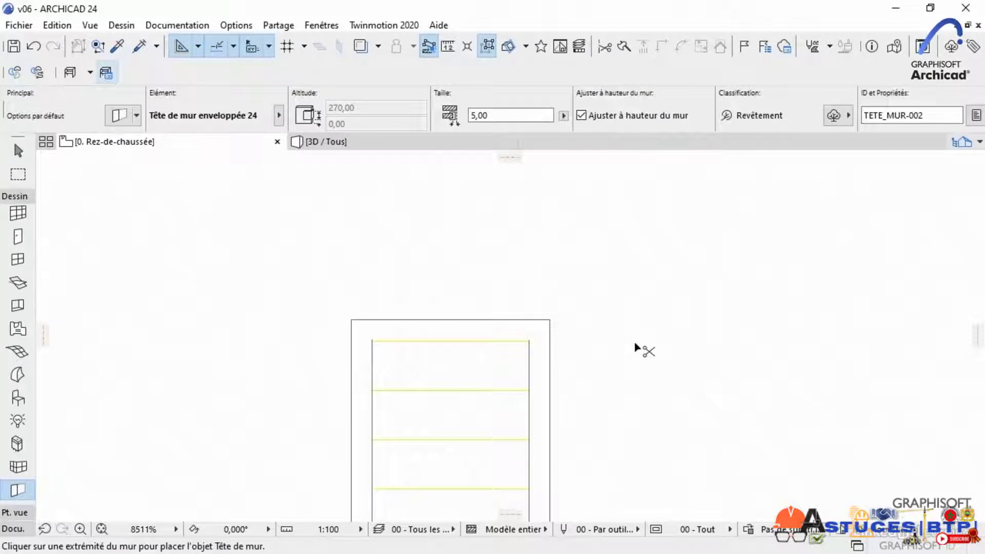
key(ctrl+z)
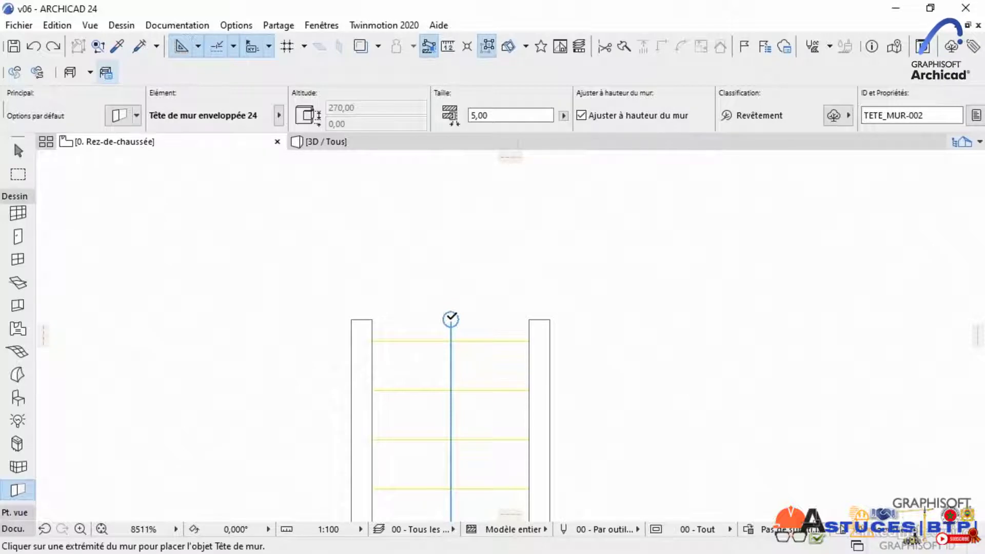
click(450, 318)
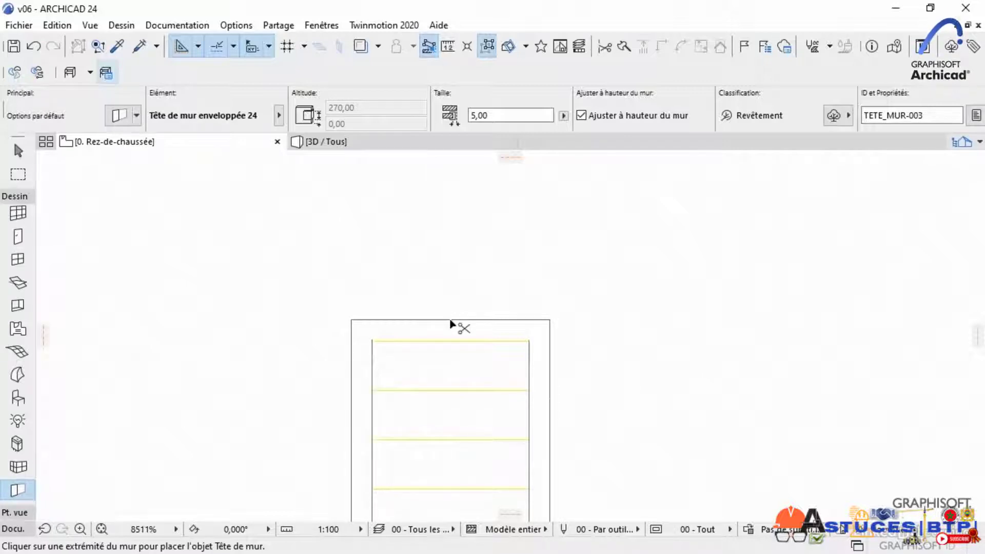
key(ctrl+z)
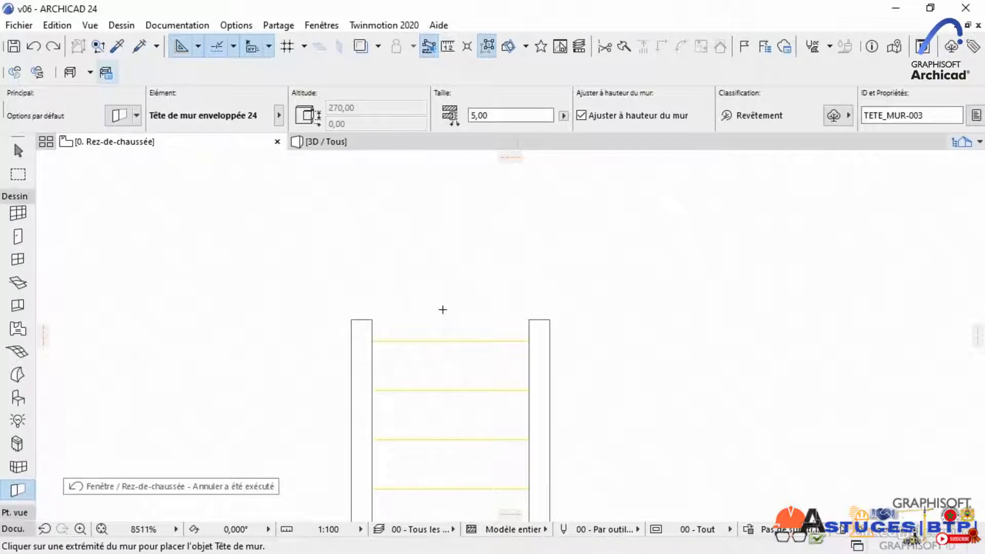
Place the Tête de mur enveloppée 24 at the middle of the partition's free end and select it.
click(372, 324)
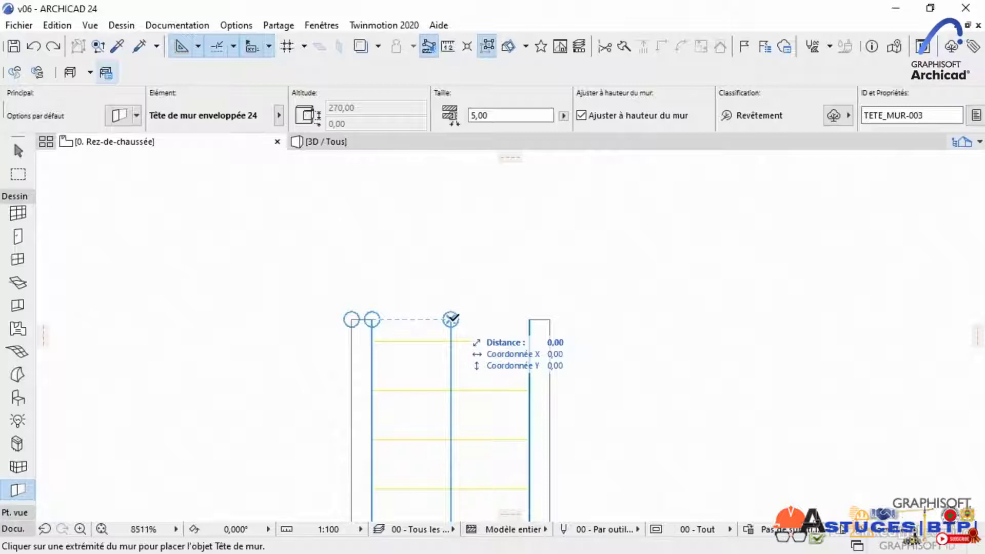
click(451, 319)
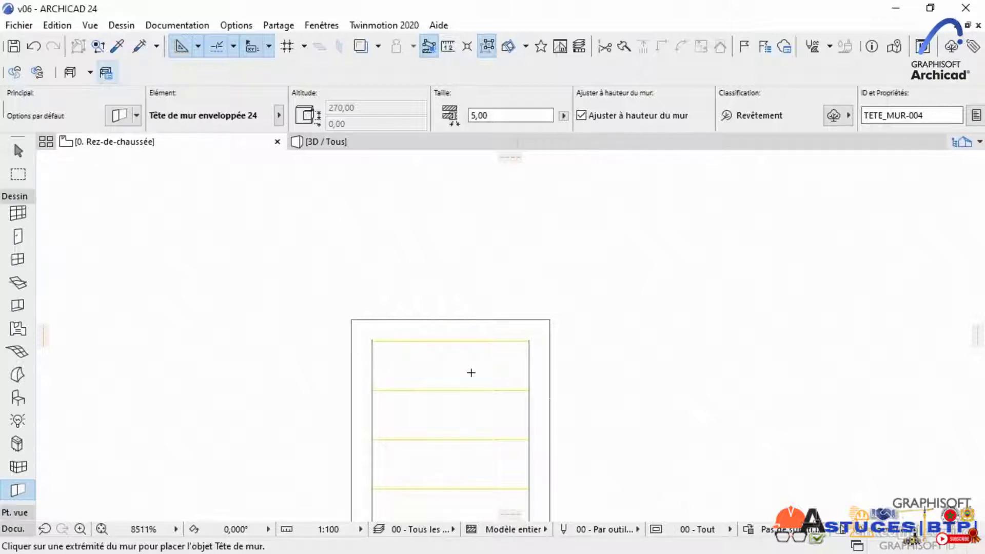
key(Escape)
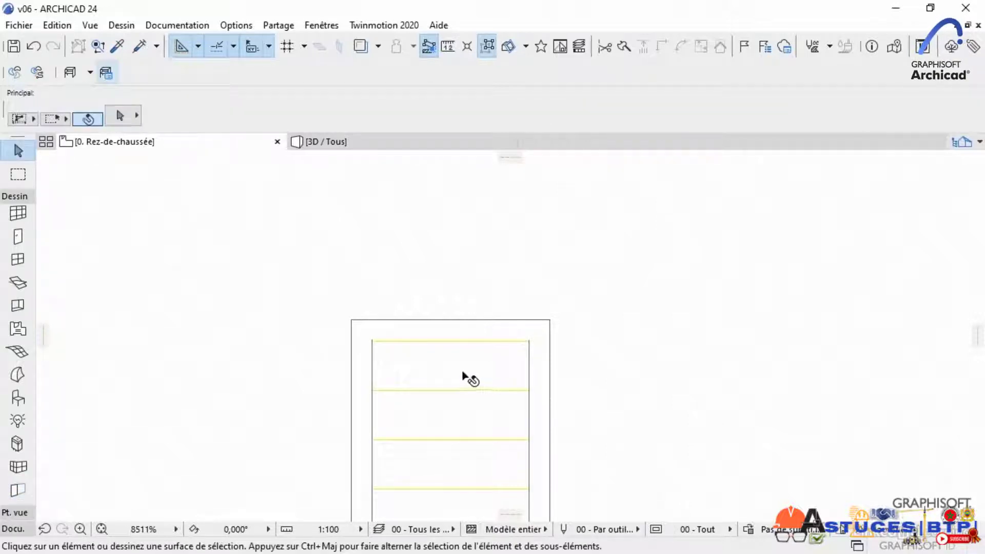
click(430, 325)
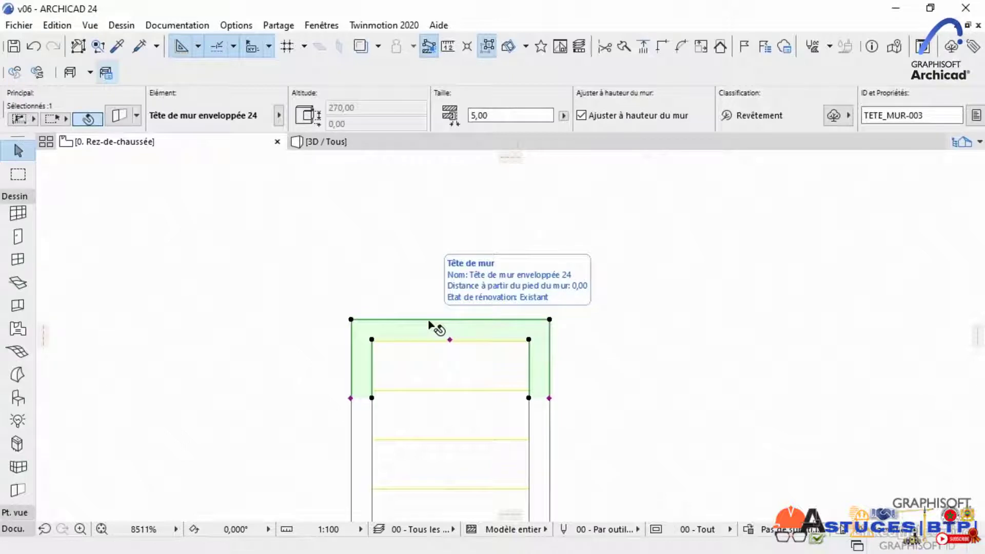
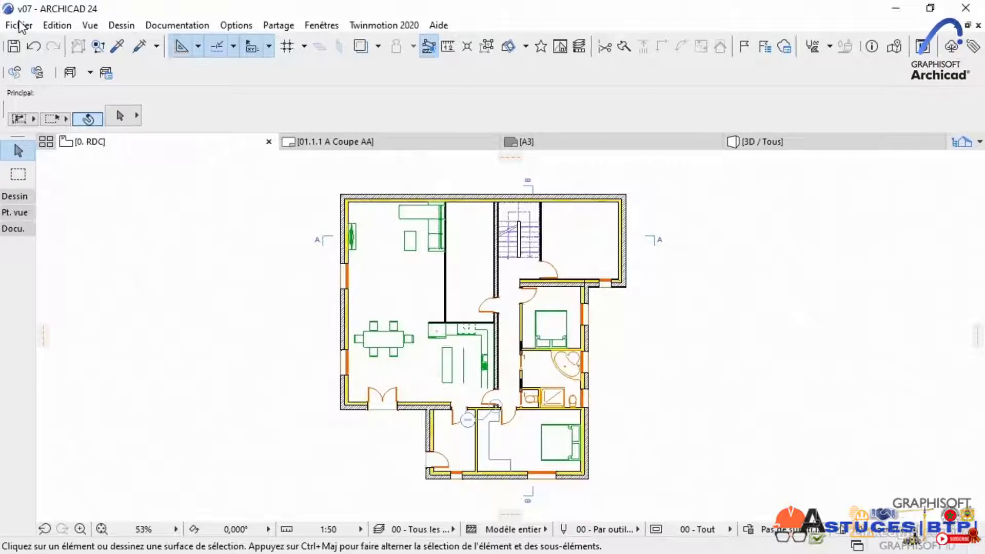
Open the project information and examine its Details de Projet and Details de Site fields.
click(20, 27)
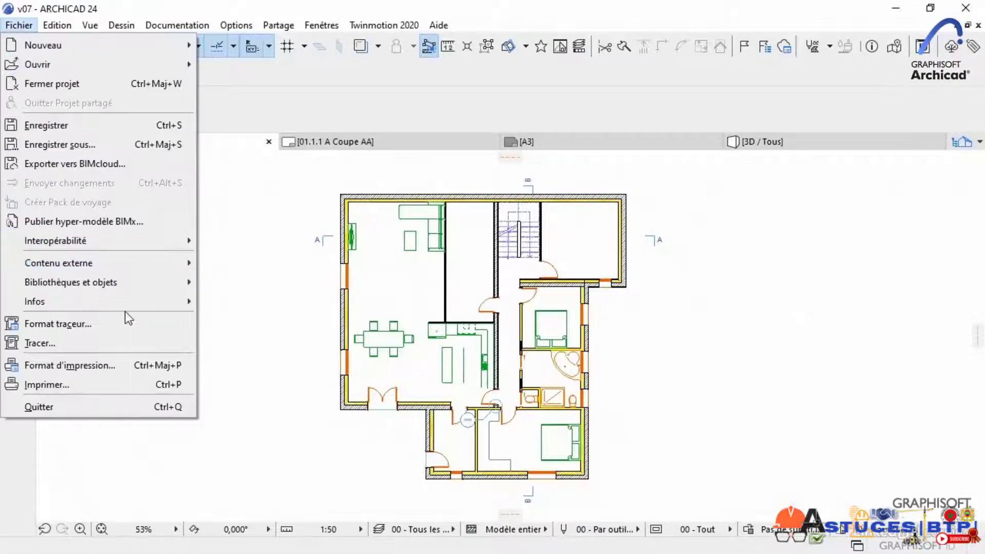
mouse_move(156, 308)
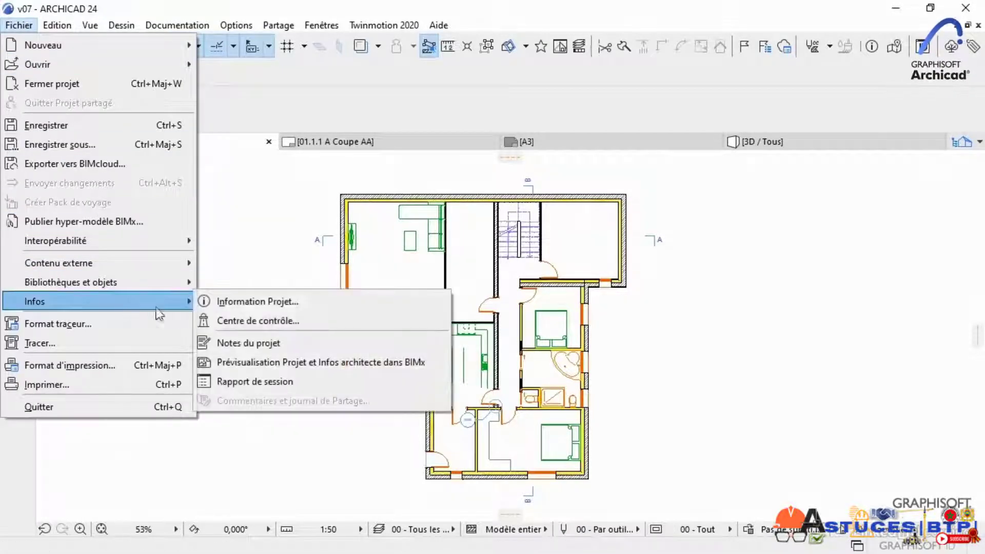
click(242, 303)
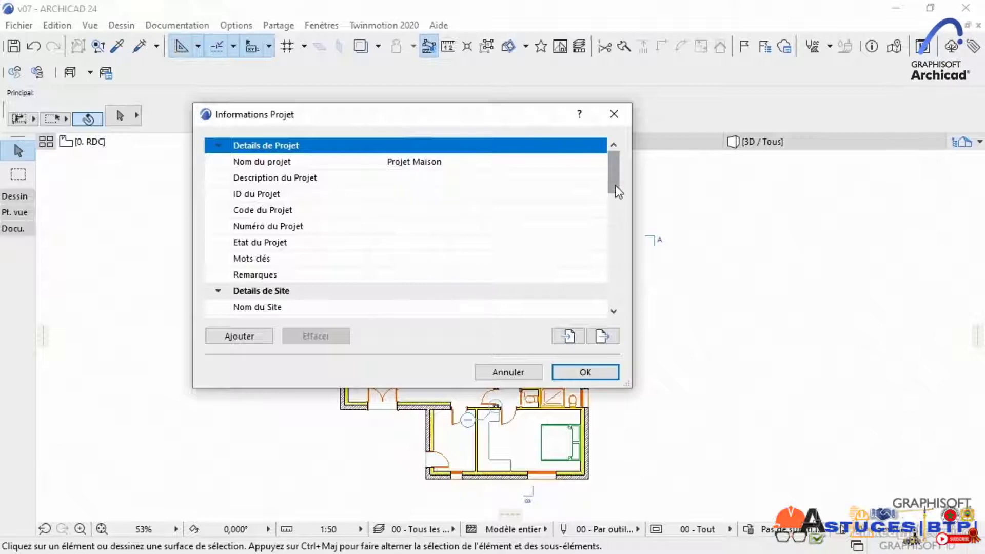
drag(615, 187, 567, 180)
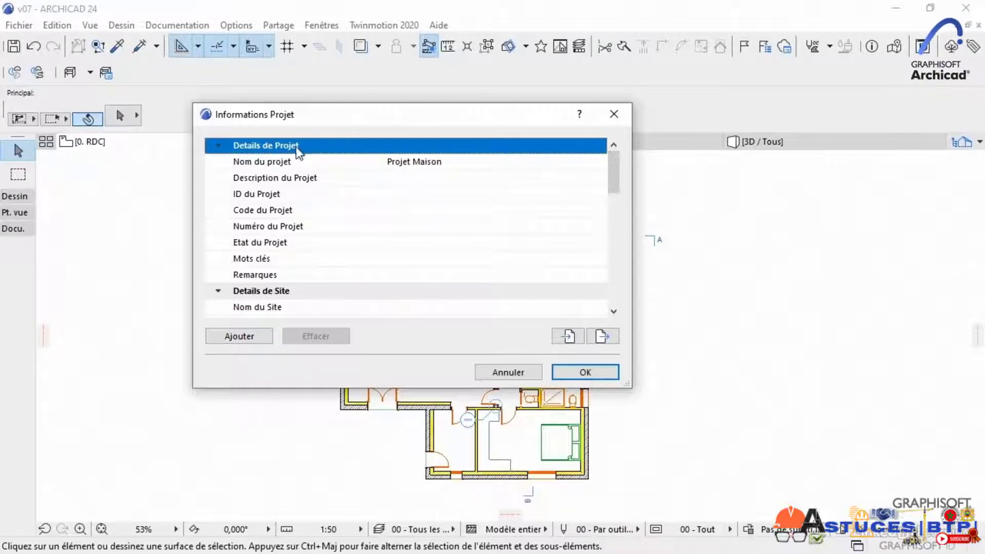
Add a custom project information field named test with the value valeur below Remarques in Details de Projet.
click(271, 277)
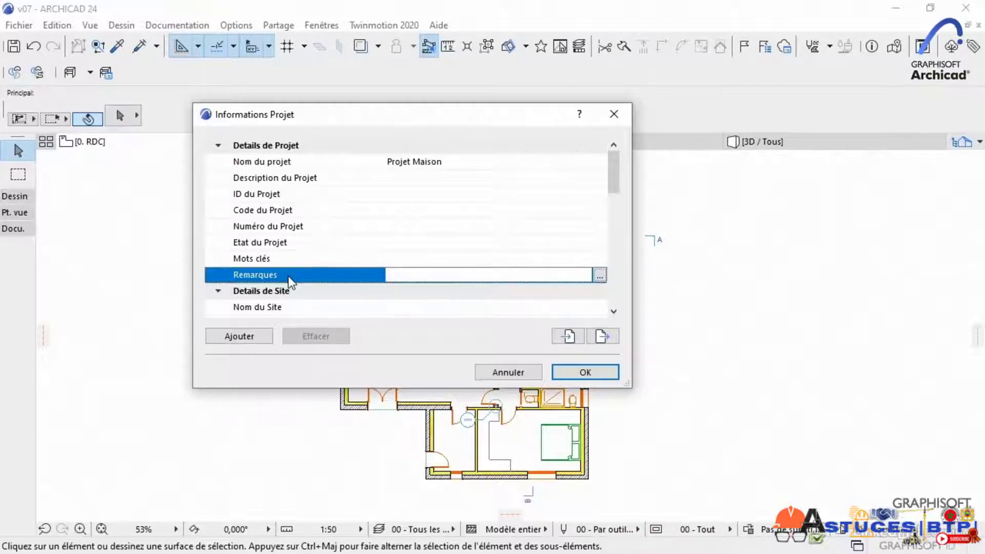
click(230, 335)
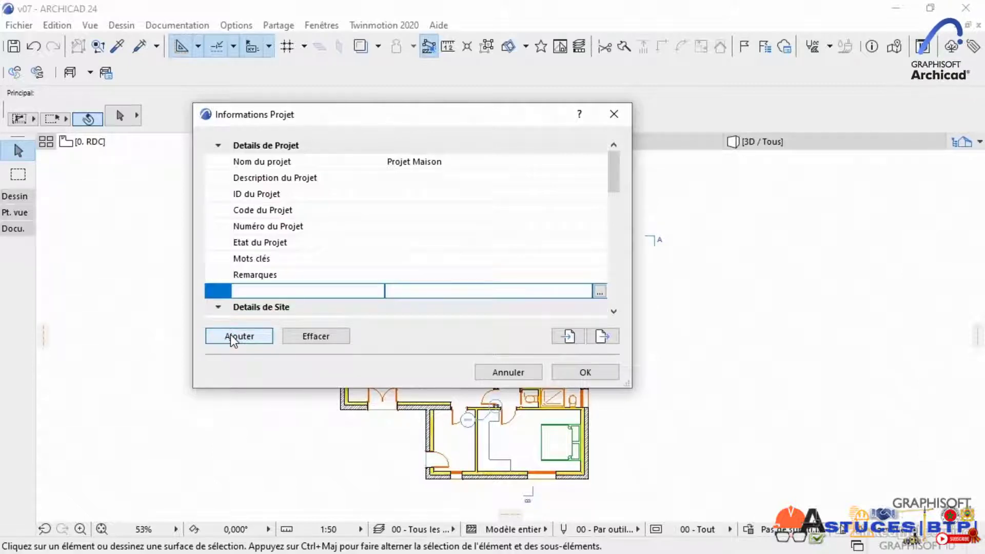
text(test)
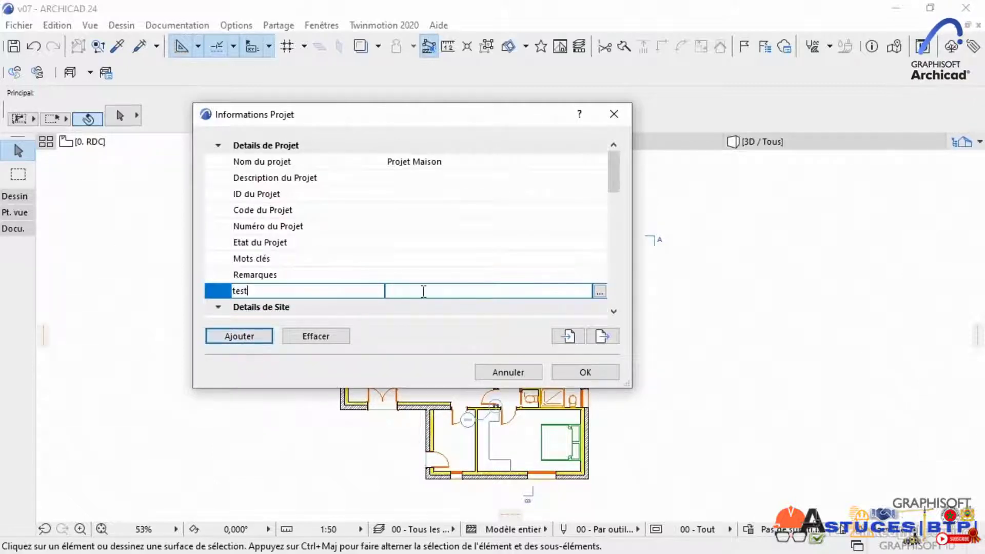
click(422, 291)
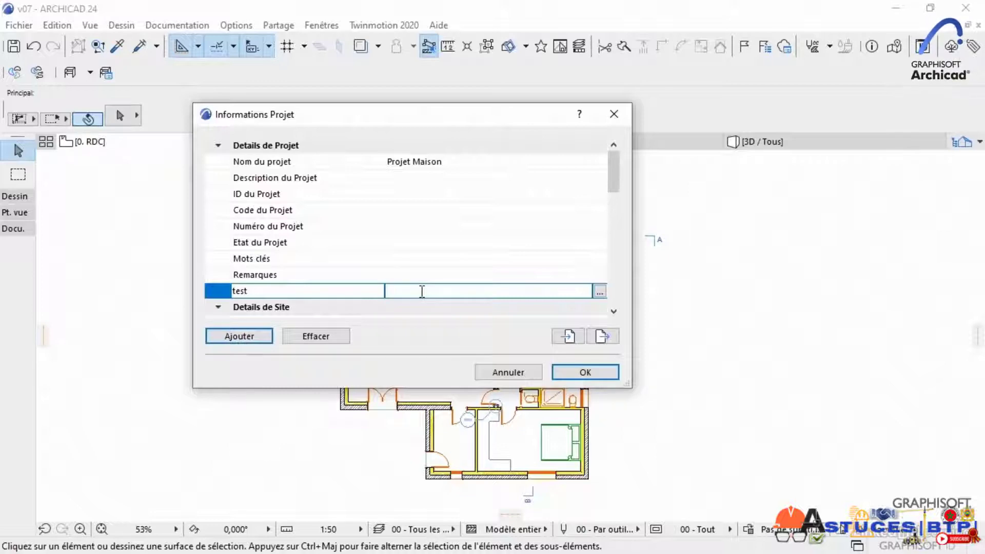
text(valeur)
click(460, 307)
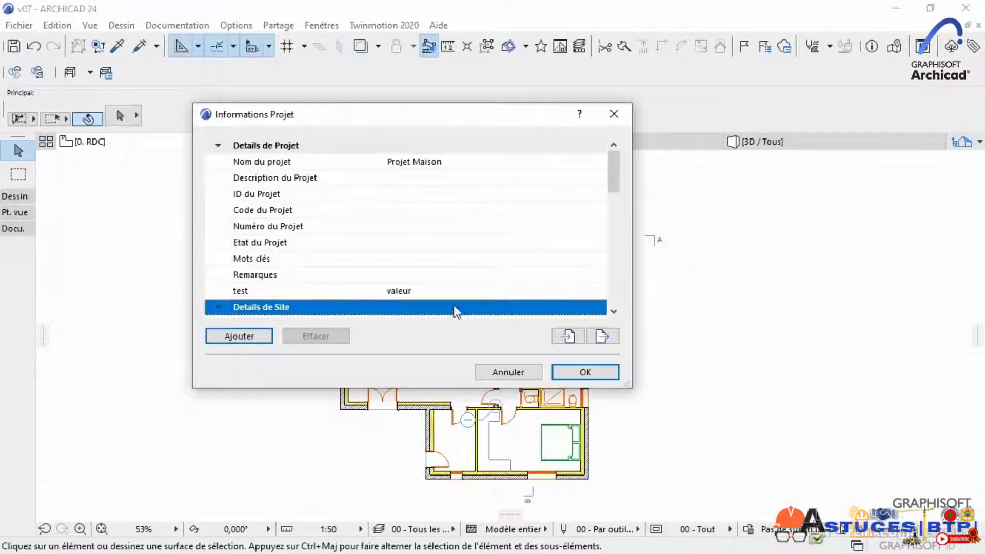
Delete the custom test field from Details de Projet and accept the project information.
click(436, 291)
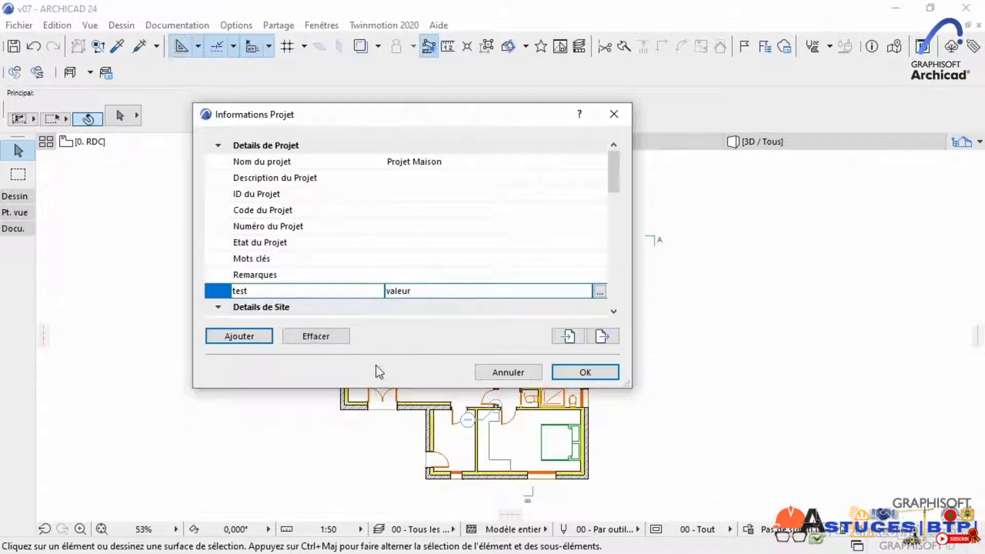
click(318, 337)
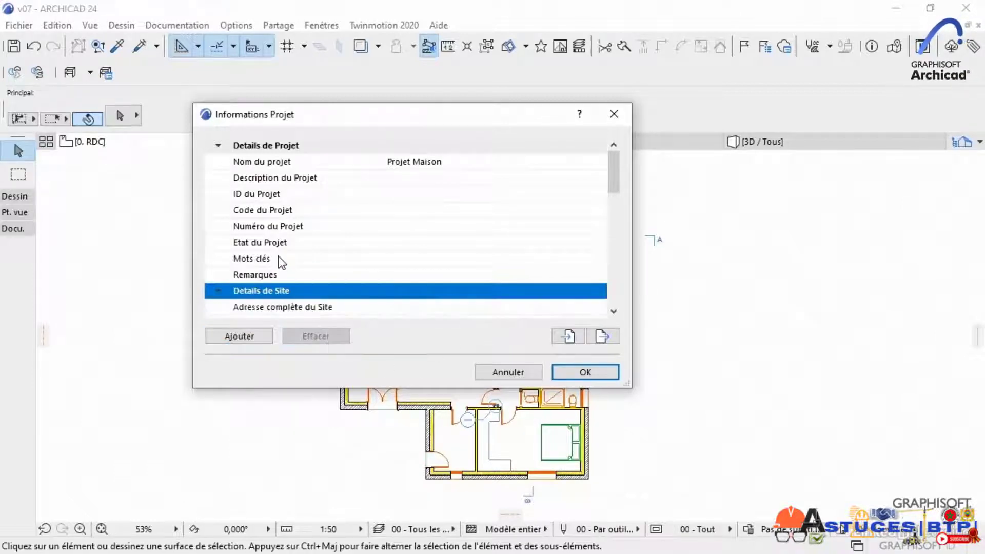
click(266, 241)
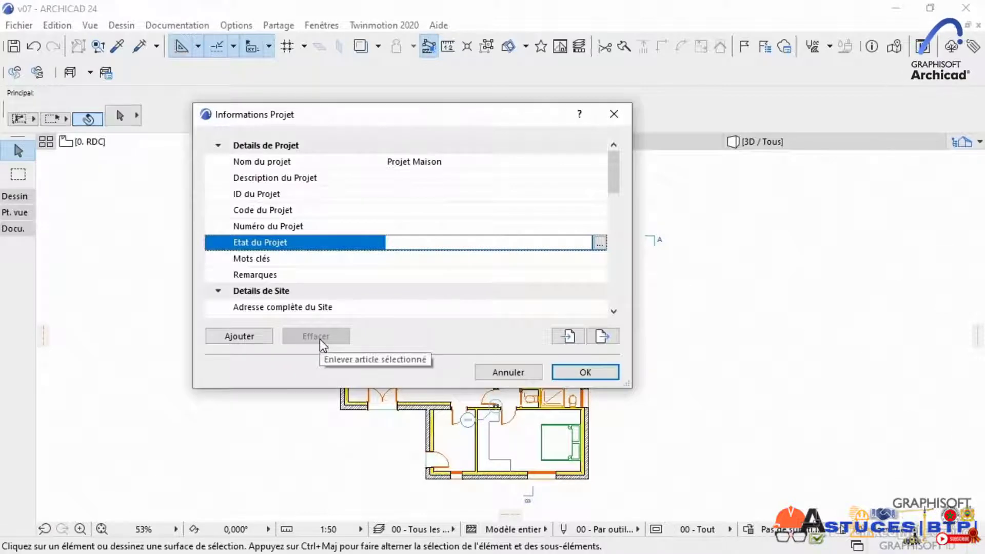
click(591, 373)
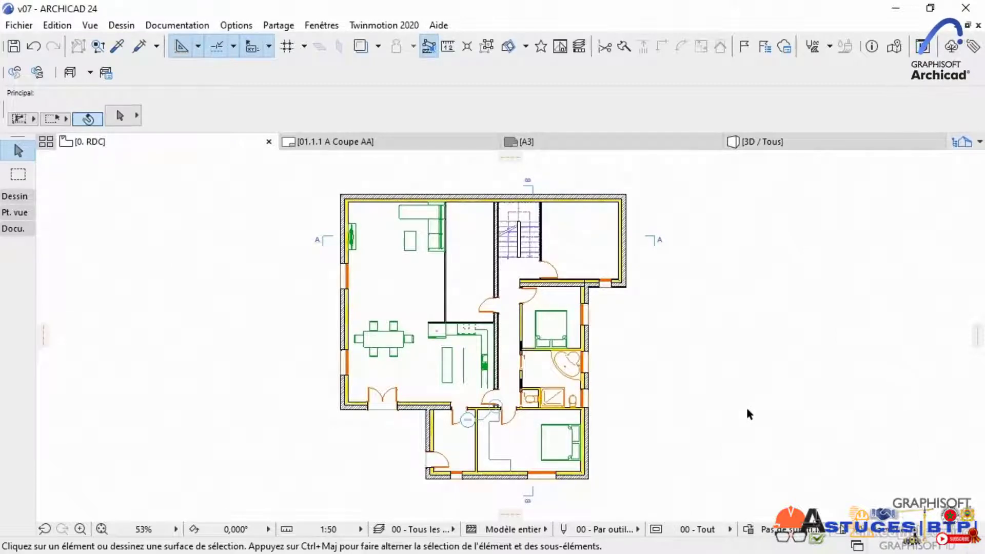
Show the Organiser and expand the Coupes folder among the project's views.
click(961, 141)
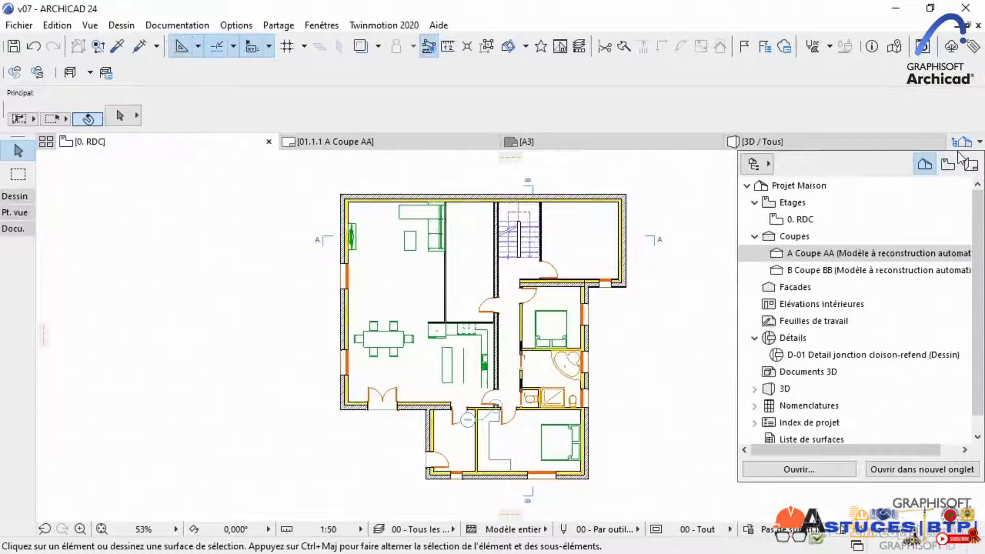
click(754, 164)
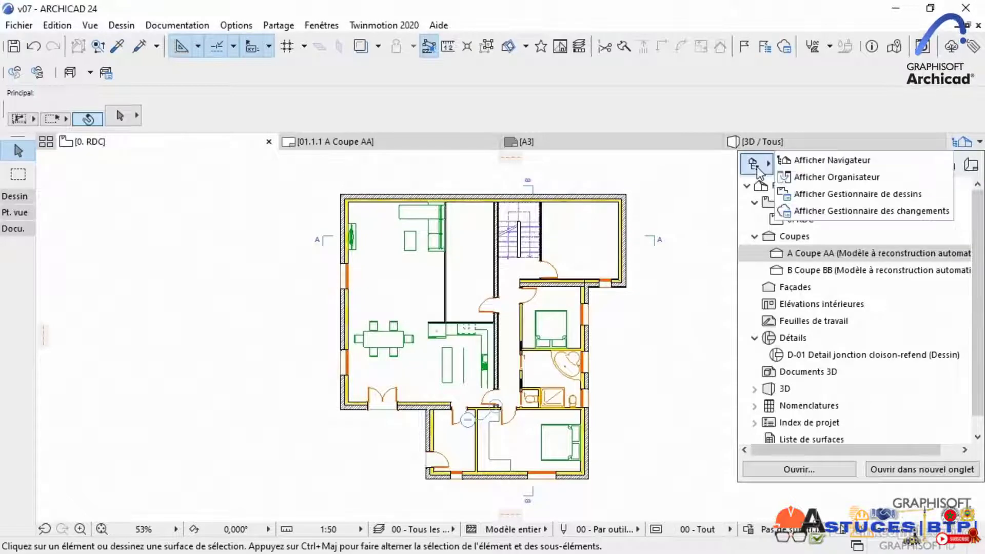
click(823, 177)
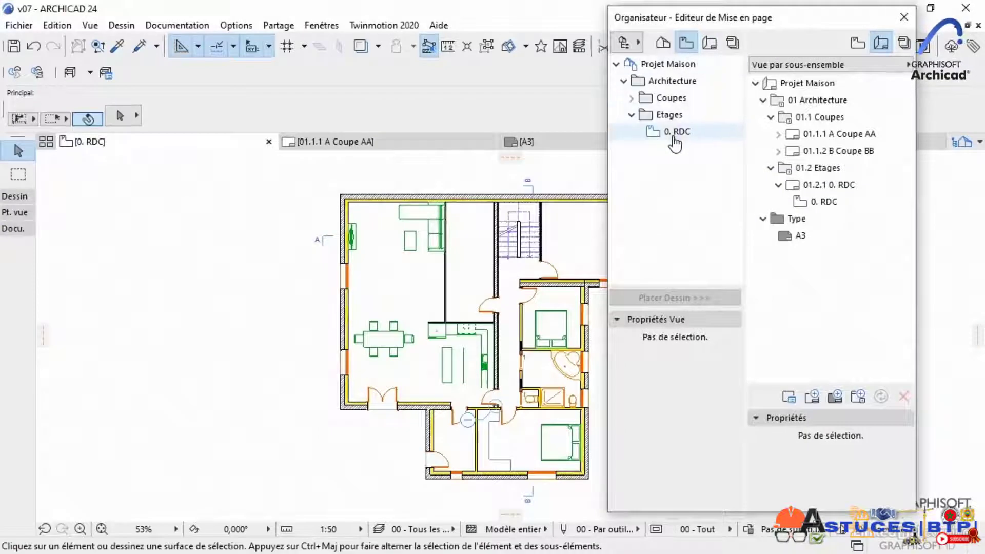
click(632, 98)
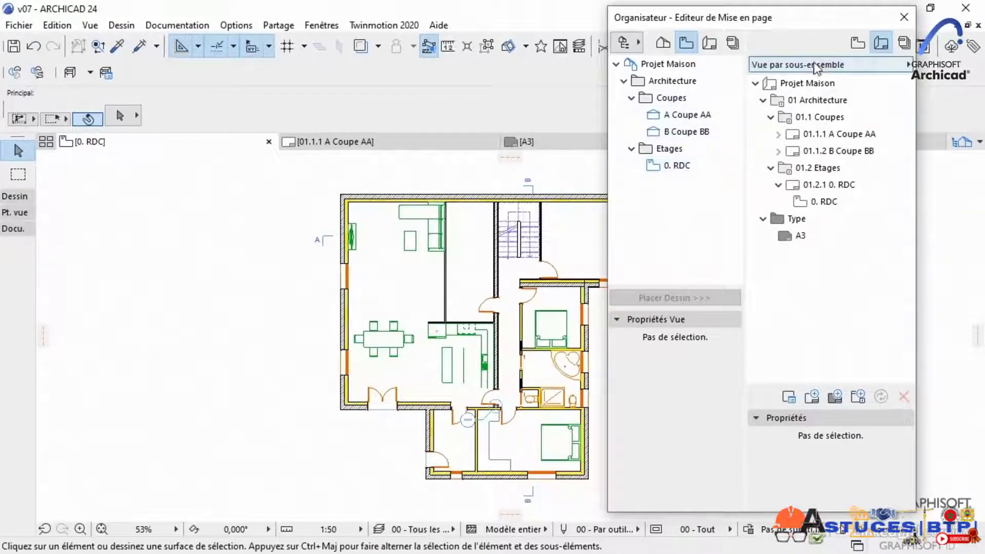
View the 01.1.1 A Coupe AA layout, then open the A3 master layout for editing.
click(802, 241)
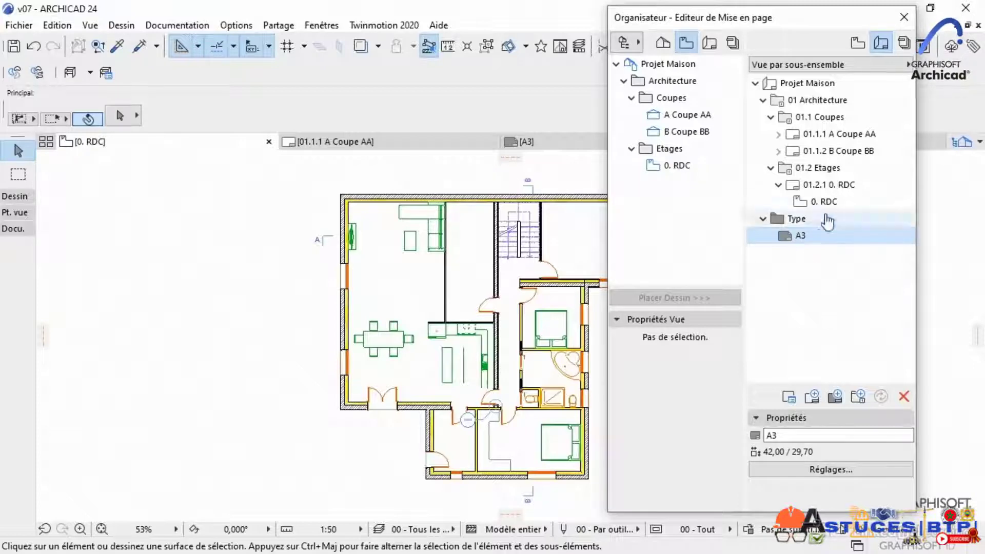
double_click(814, 134)
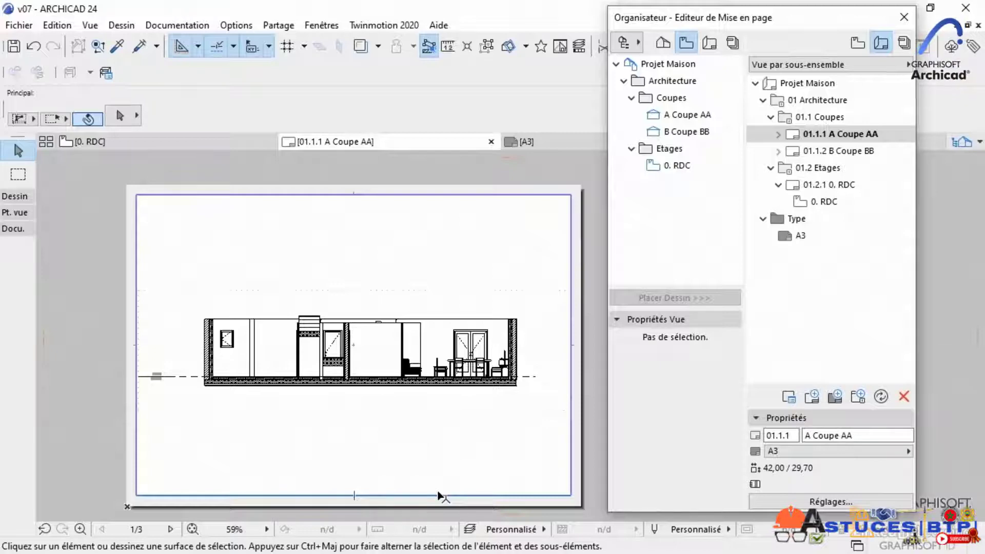
double_click(791, 237)
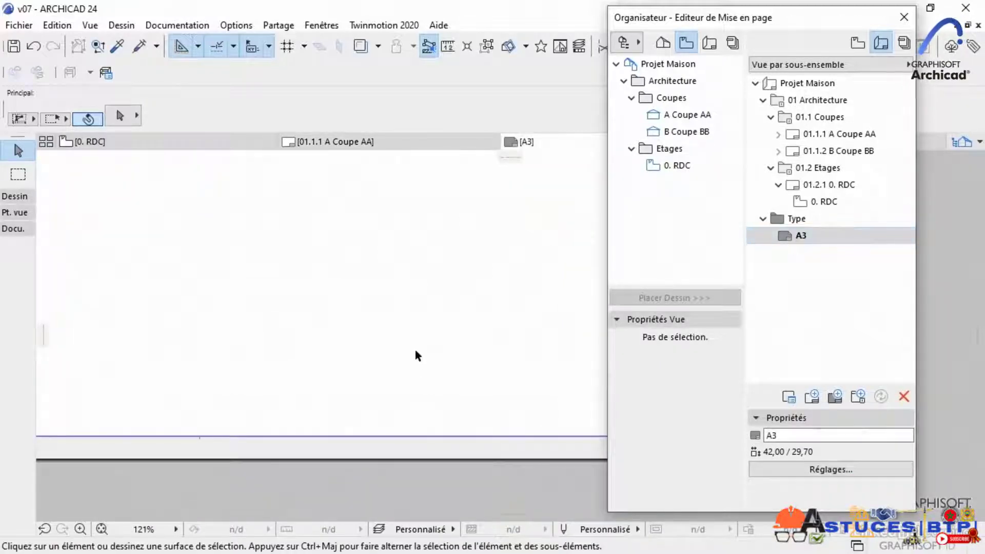
scroll(414, 349, down, 4)
middle_drag(414, 349, 418, 388)
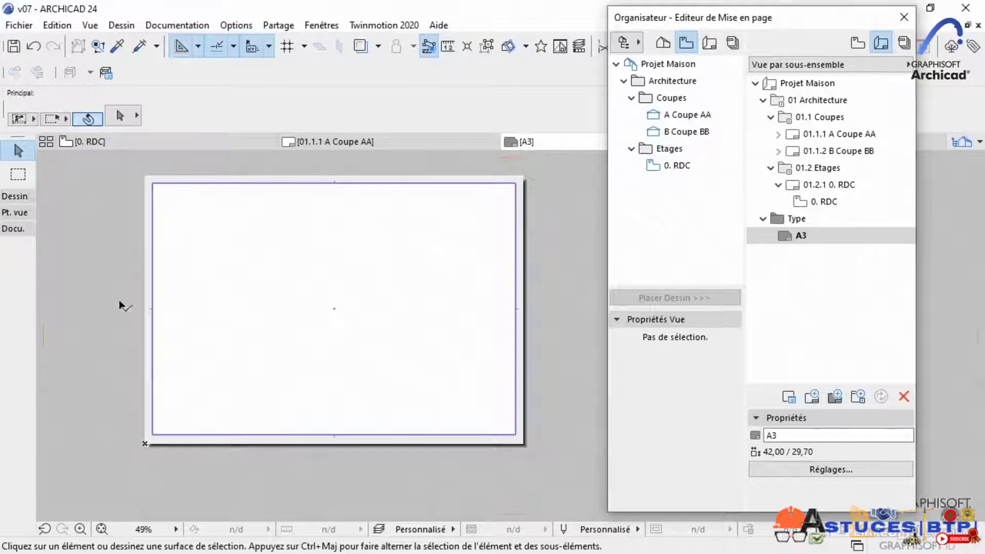
Draw a text block about 12.8 × 2.1 cm near the lower edge of the A3 master, containing "Nom projet :".
click(13, 230)
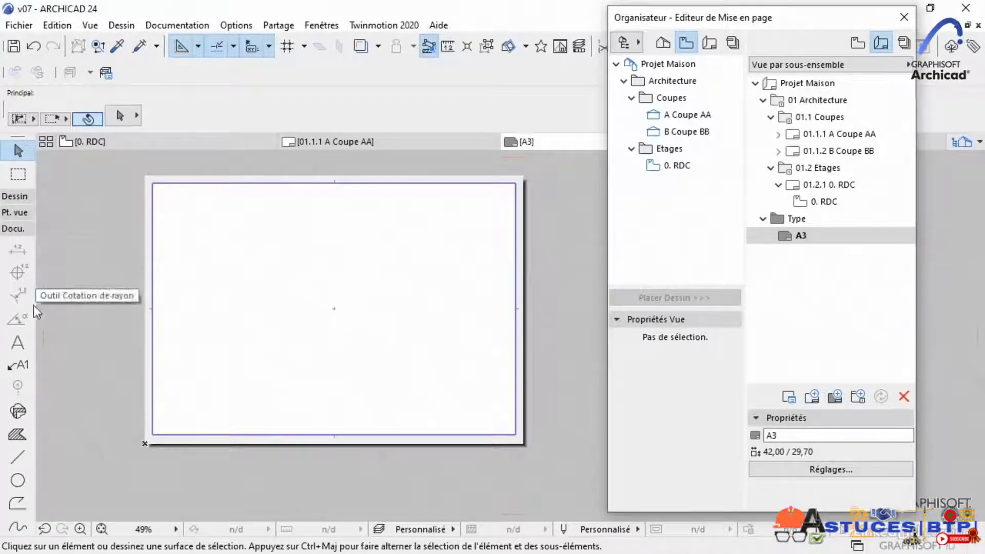
click(19, 343)
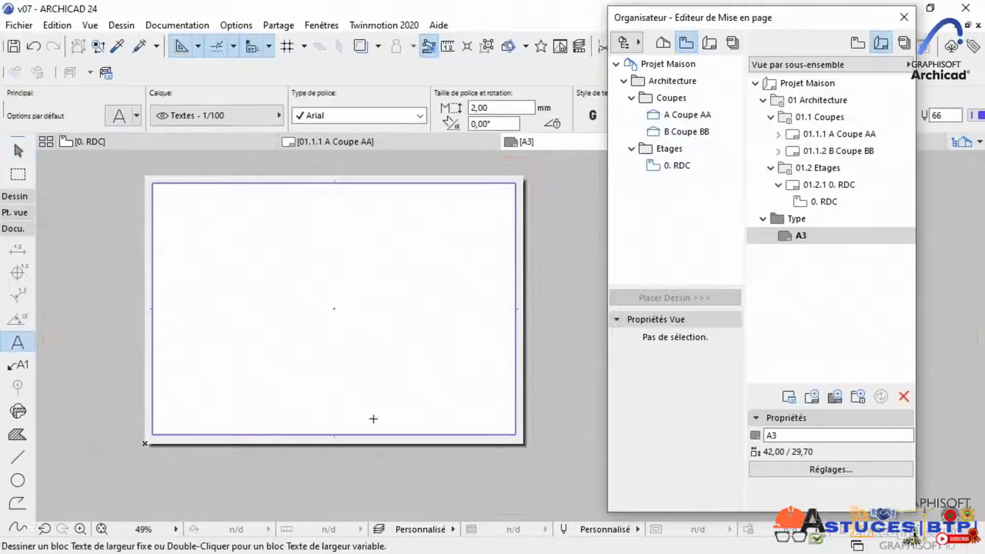
scroll(409, 423, up, 2)
scroll(410, 423, up, 1)
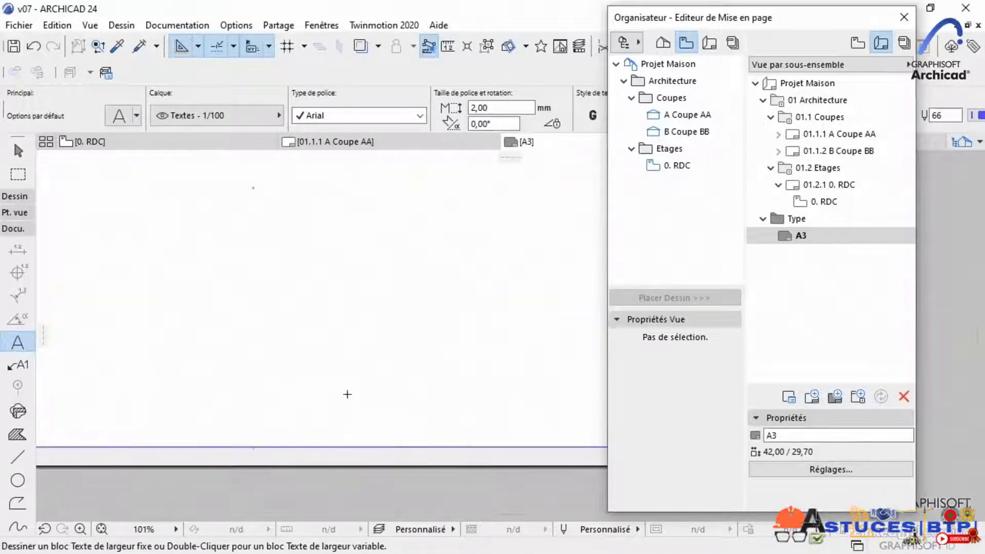
click(315, 370)
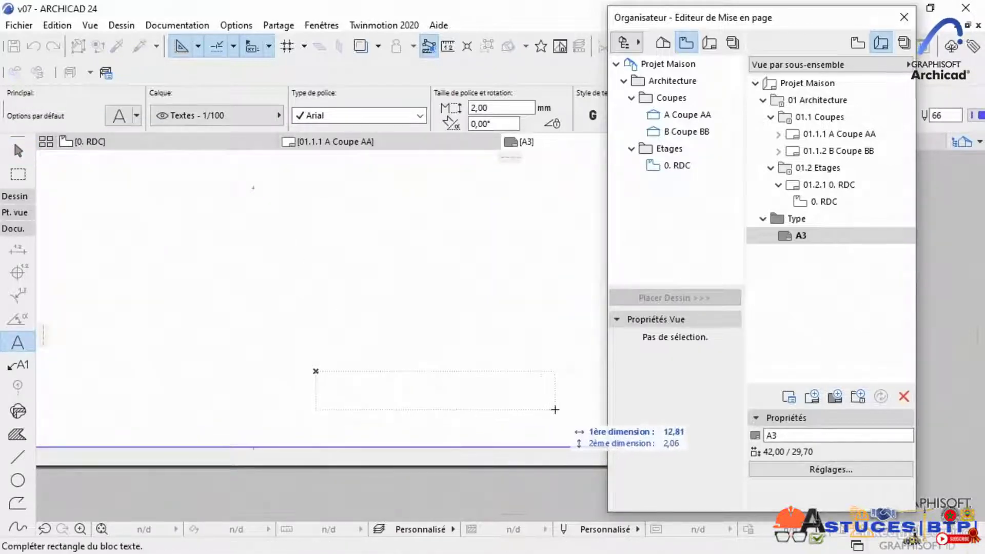
click(554, 410)
text(N)
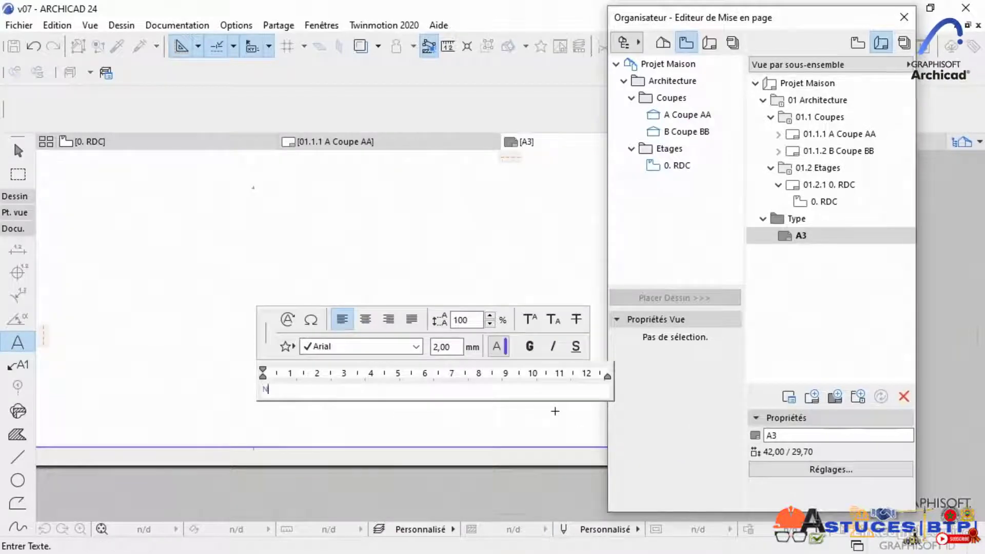
text(om projet :)
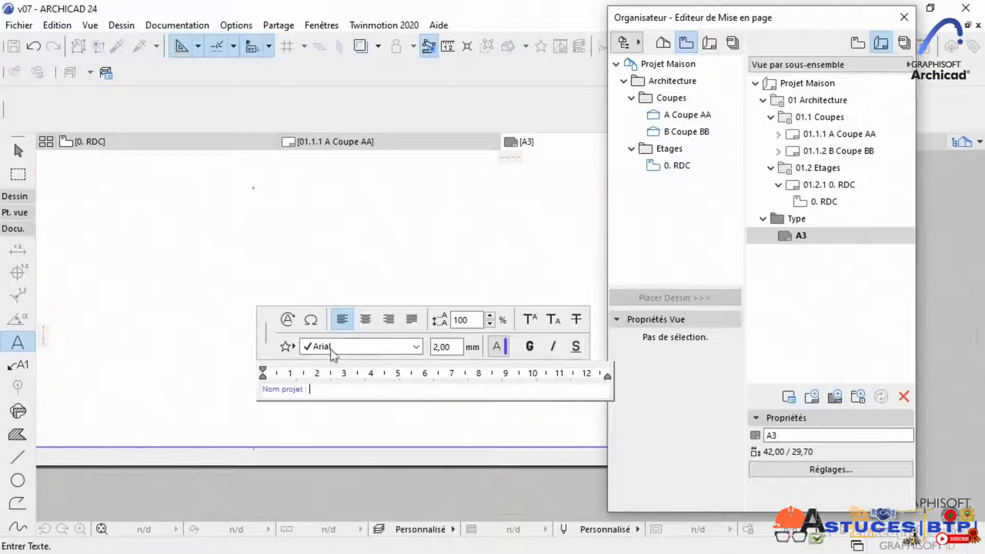
Insert the Nom du projet autotext from Détails du Projet after "Nom projet :".
click(286, 322)
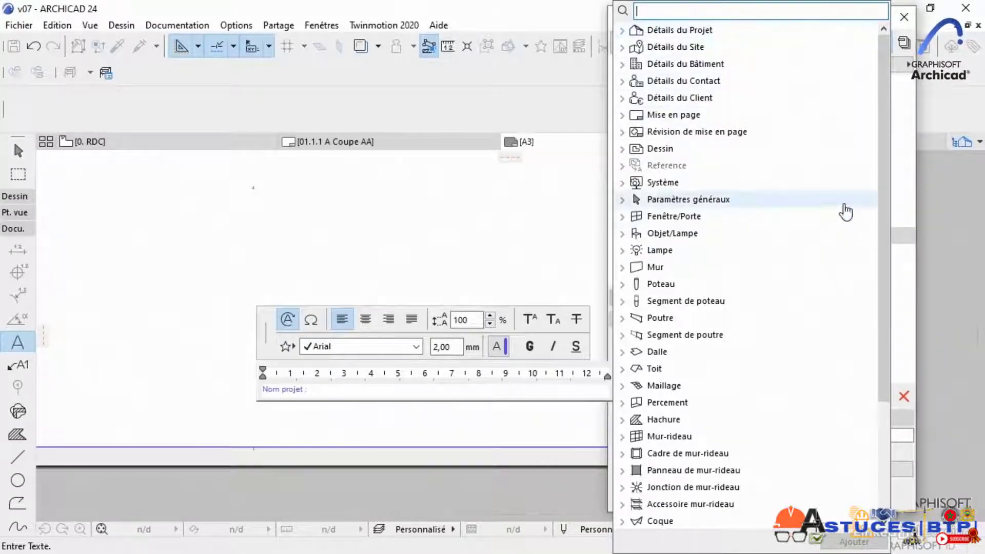
drag(891, 180, 877, 154)
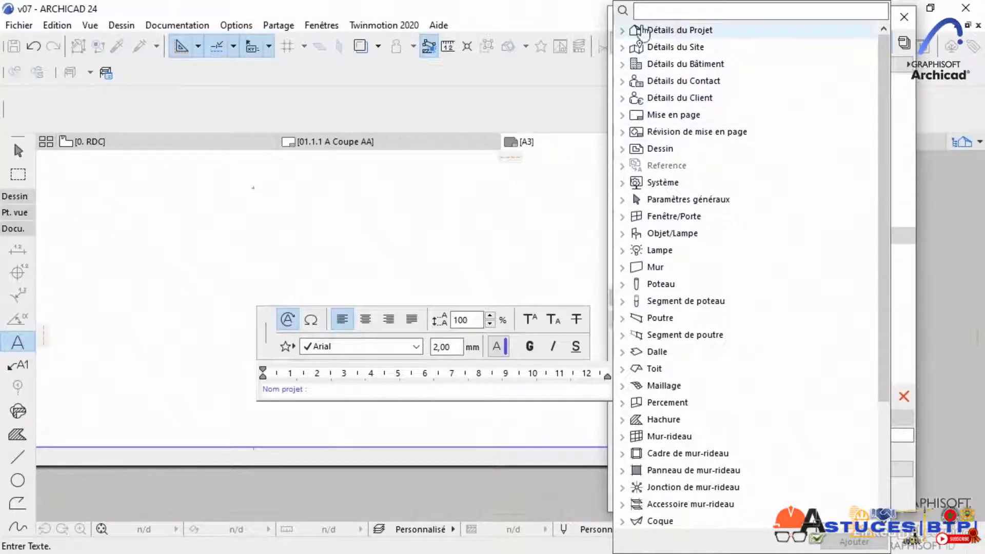
click(622, 32)
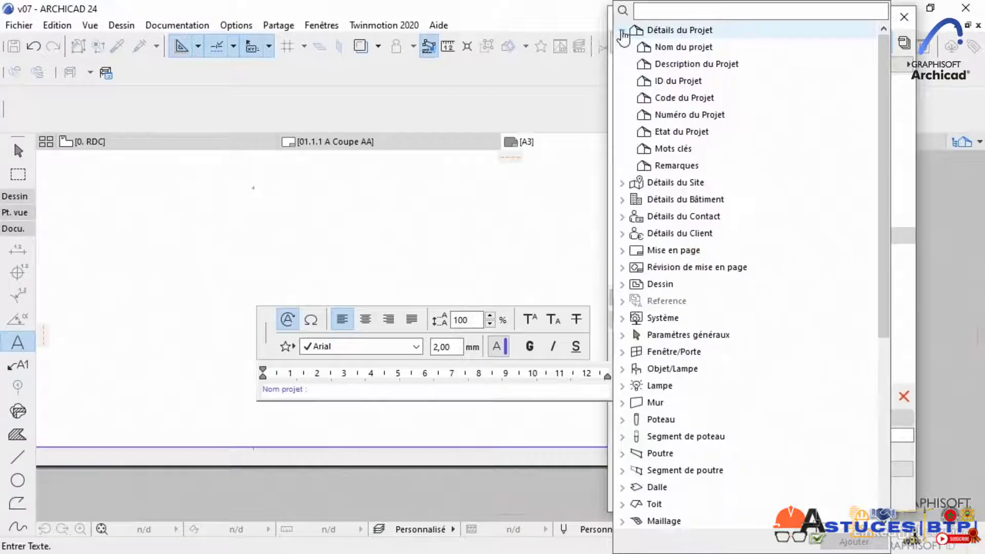
click(692, 47)
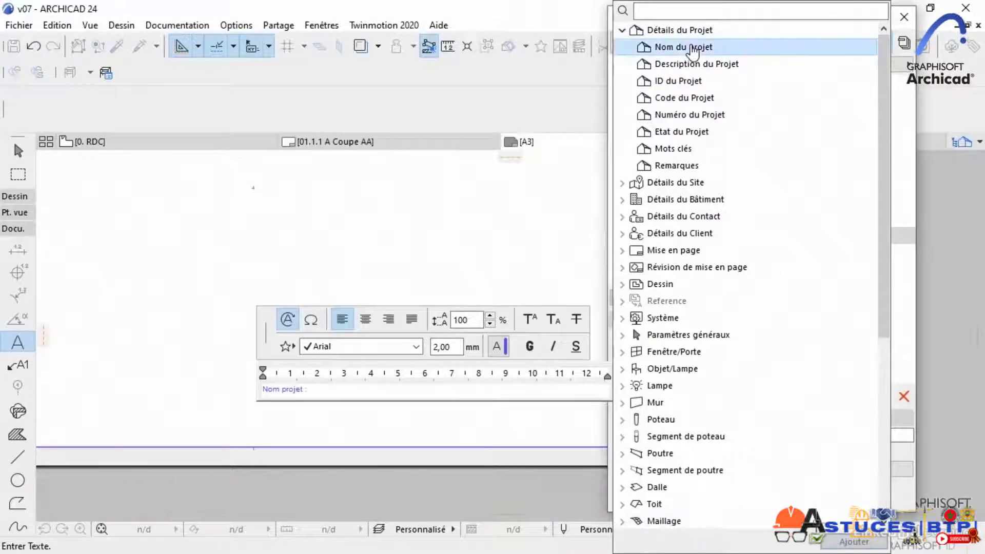
click(854, 541)
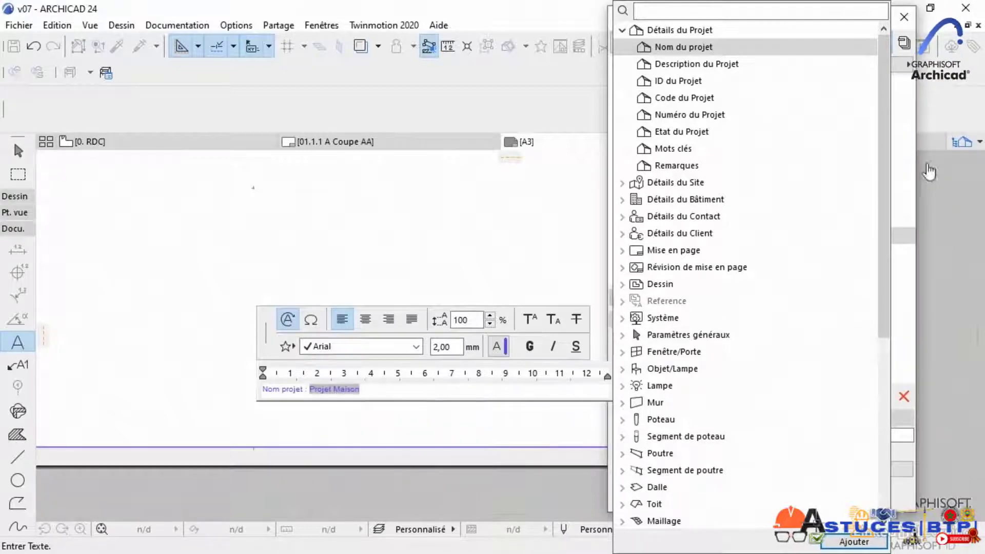
click(908, 114)
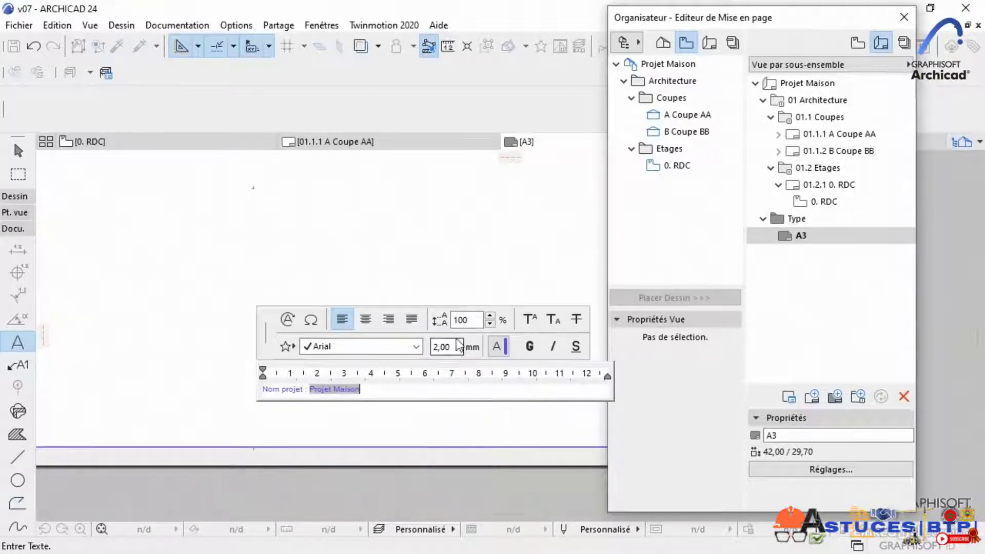
Set the project name autotext's height to 3 mm and finish editing the text block.
click(311, 389)
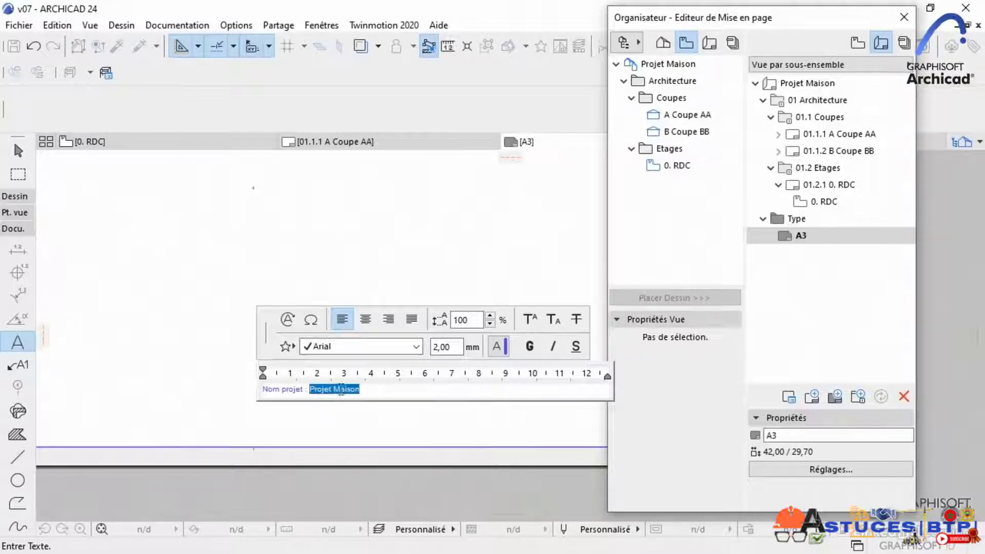
double_click(445, 347)
text(3)
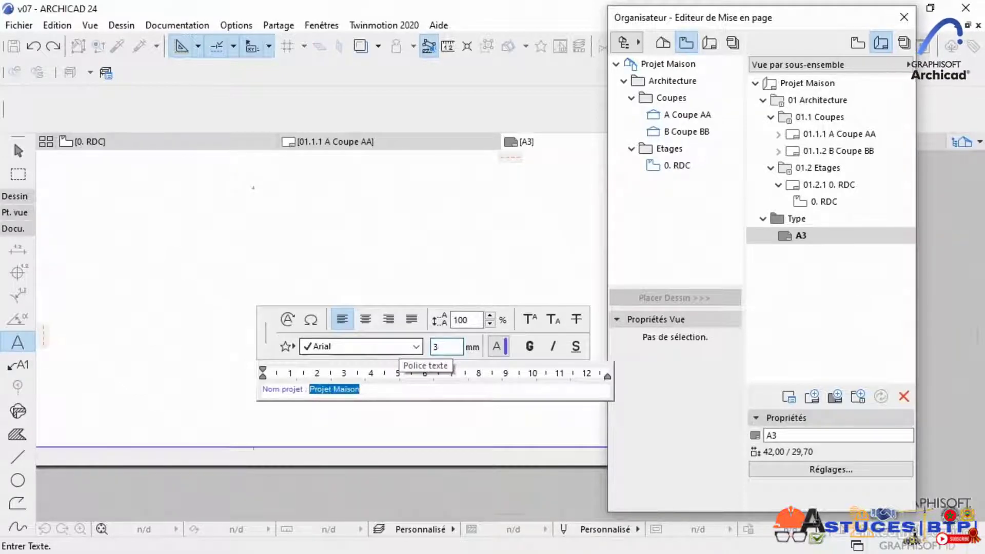
key(Return)
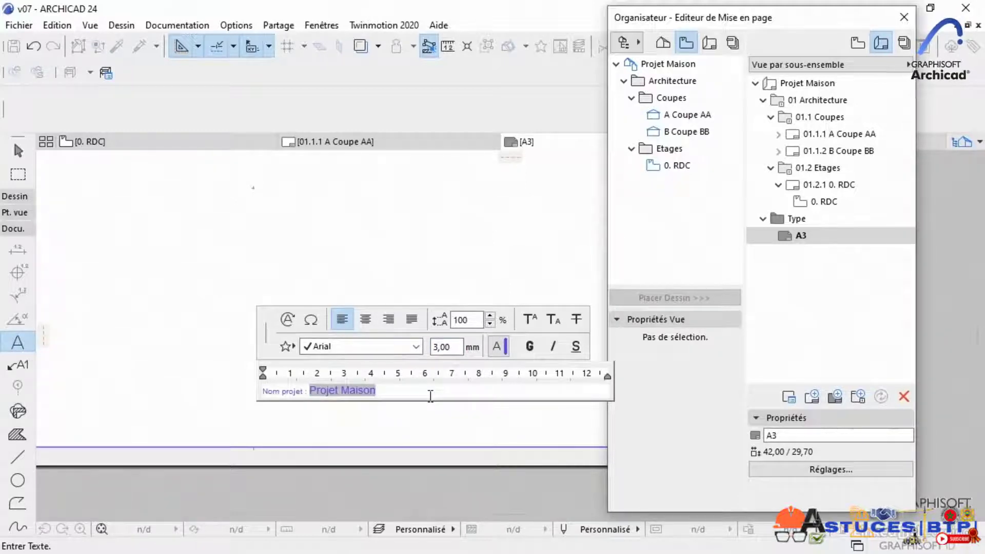
click(21, 152)
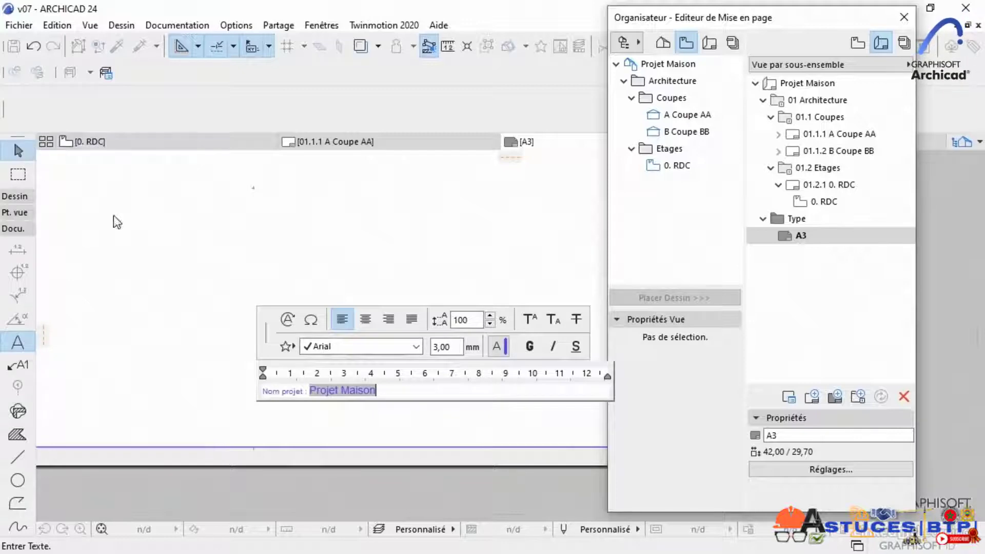
scroll(365, 420, up, 3)
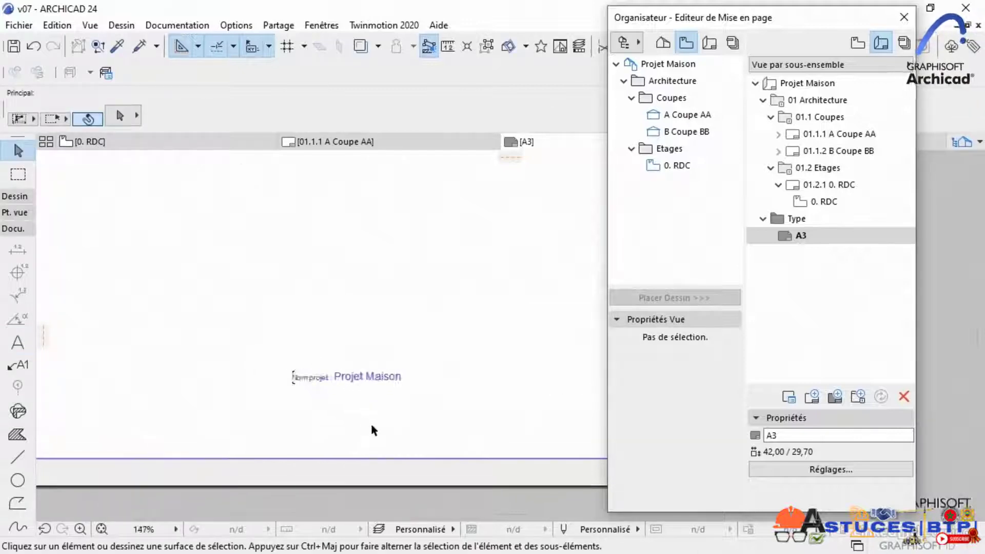
Shorten the "Nom projet" text block horizontally, leaving some spare width after the project name, and deselect it.
click(369, 368)
middle_drag(404, 428, 302, 398)
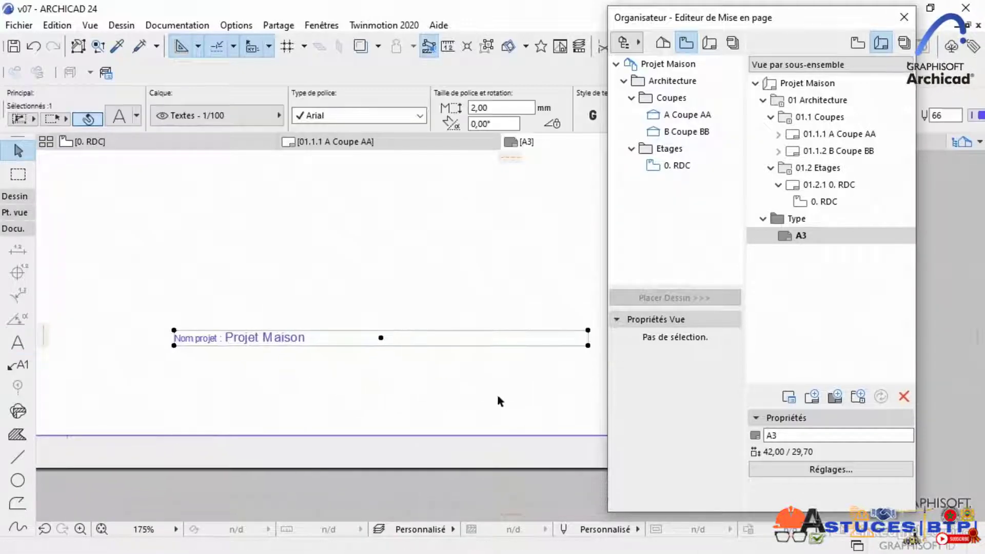
click(588, 346)
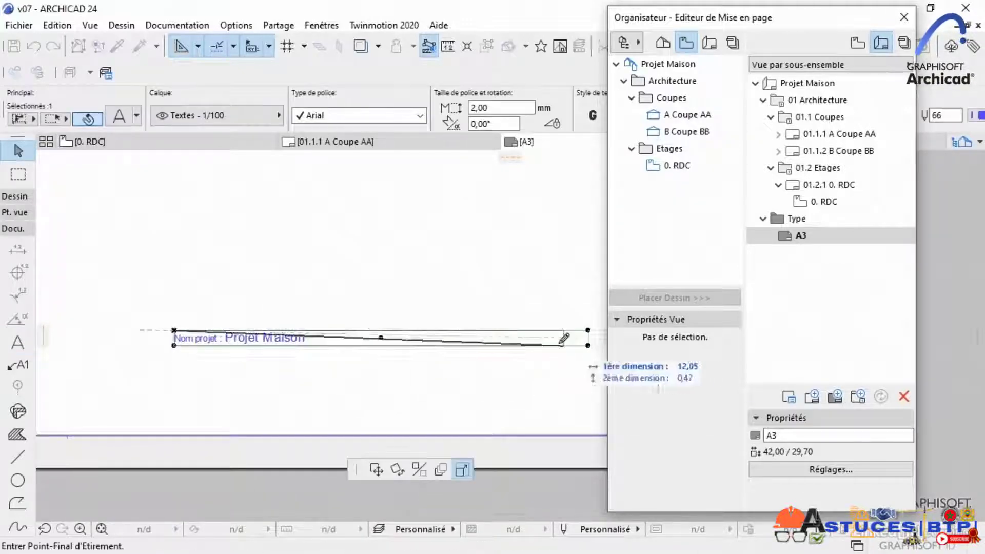
click(320, 345)
click(320, 346)
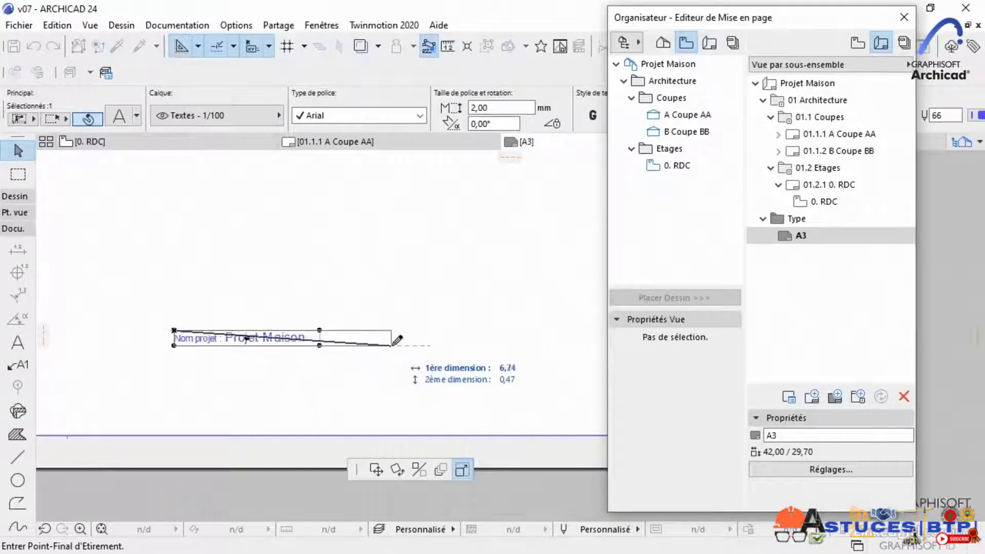
click(417, 345)
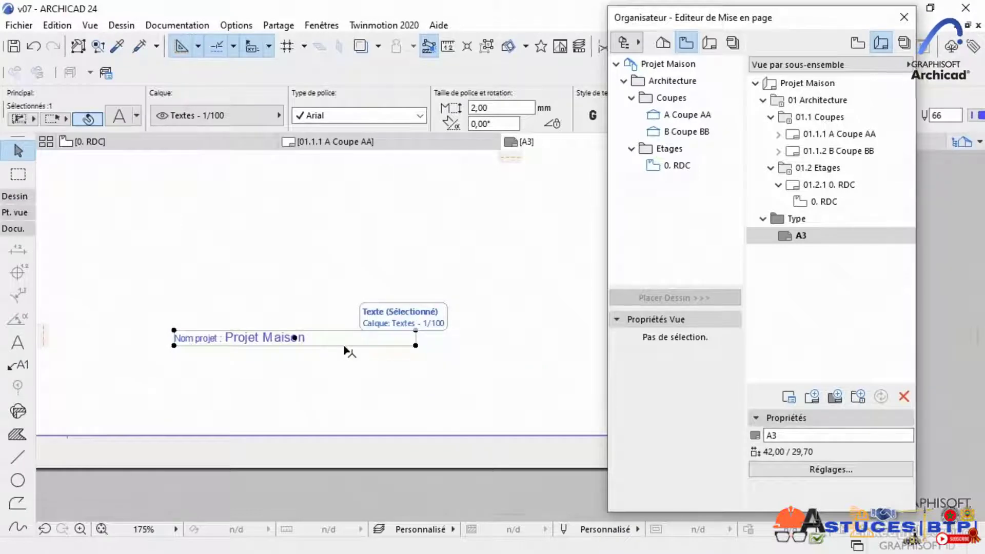
click(280, 382)
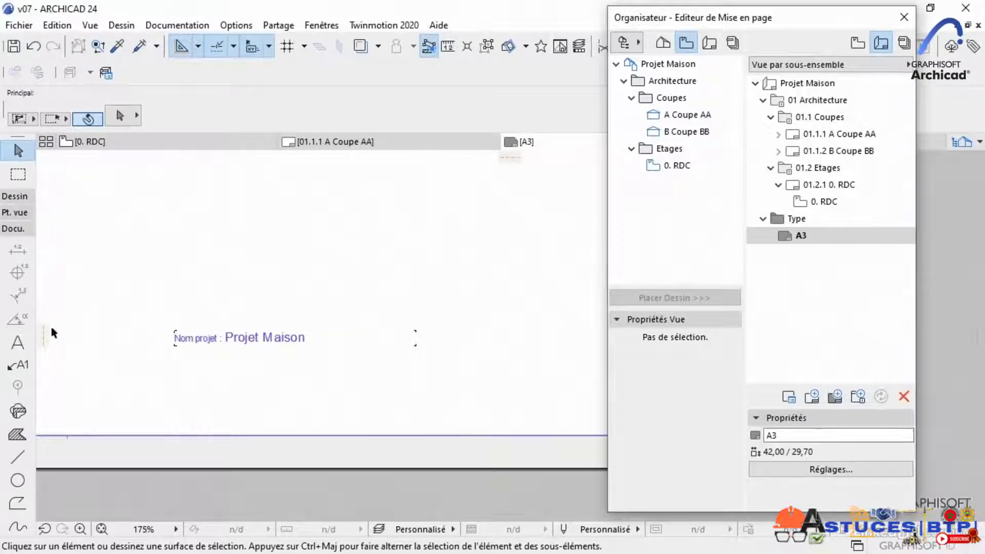
Draw a second text block of the same width just below the project name, containing "Nom dessin :".
click(18, 342)
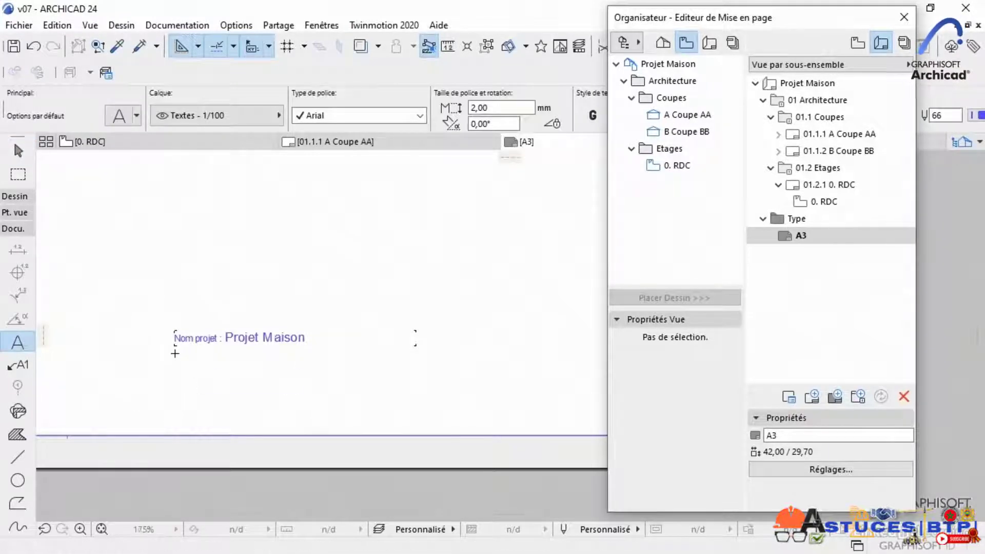
click(175, 354)
click(417, 384)
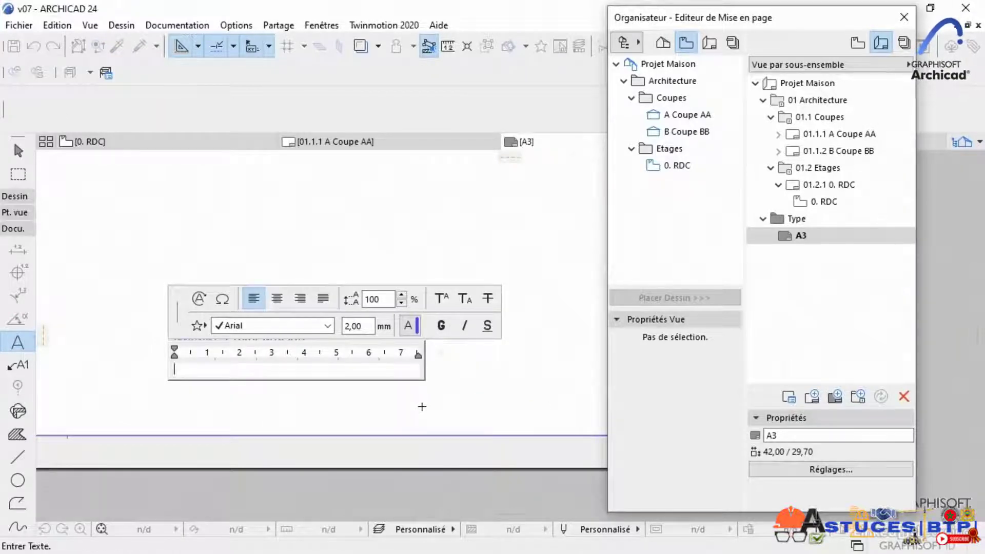
text(Nom dessin :)
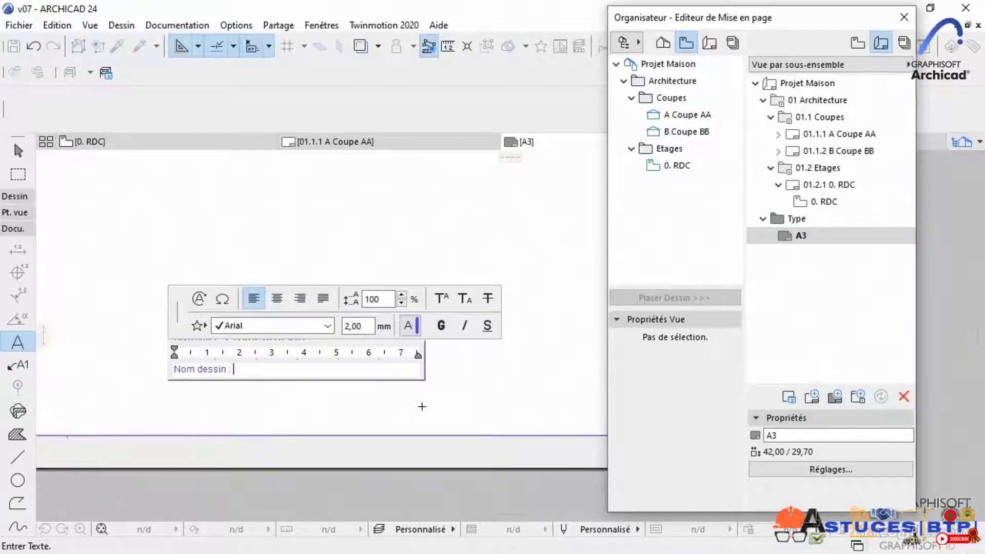
Insert the Nom du Dessin autotext from the Dessin category after "Nom dessin :".
click(199, 299)
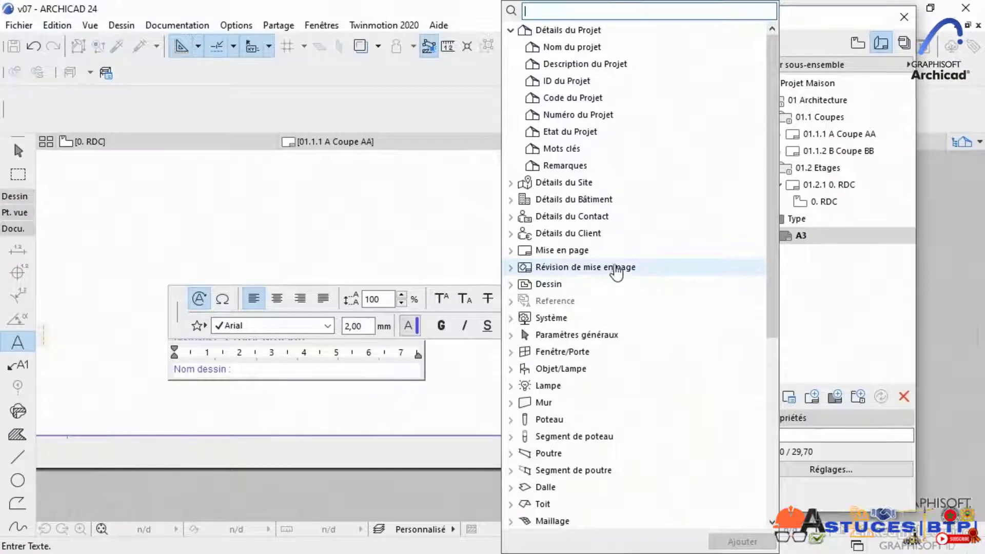
click(553, 282)
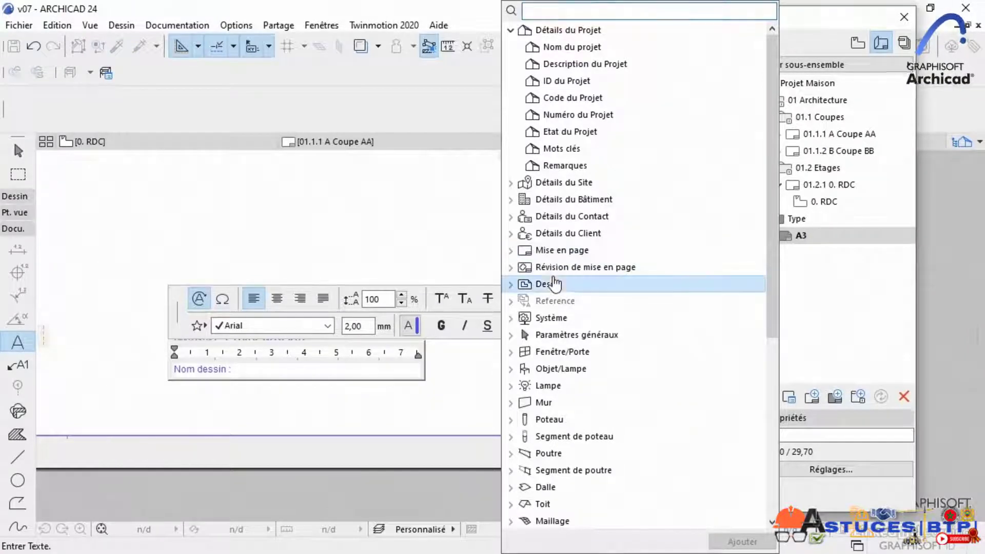
click(511, 285)
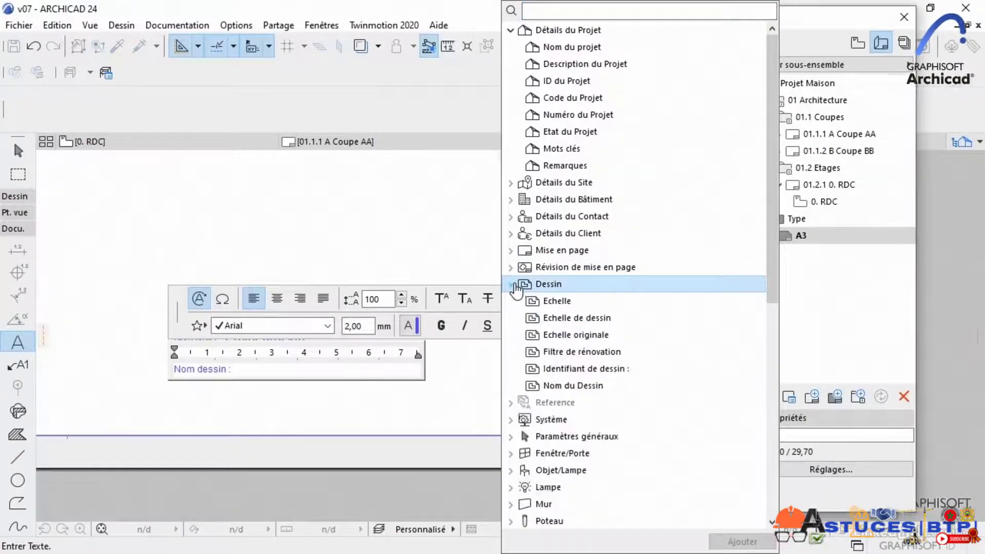
click(585, 388)
click(741, 542)
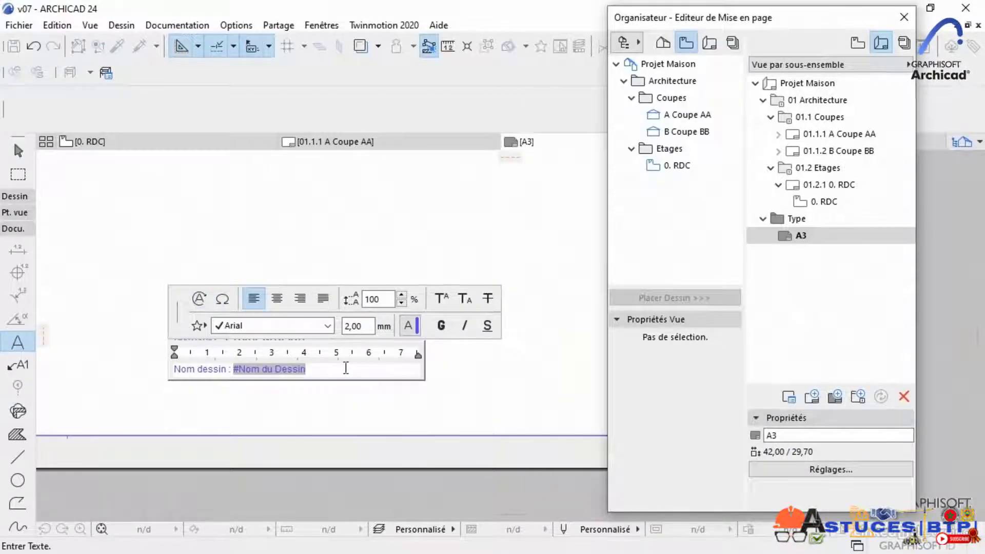
Add "- Echelle :" after the drawing name autotext, followed by the Echelle de dessin autotext from the Dessin category.
text(- Echelle :)
click(198, 301)
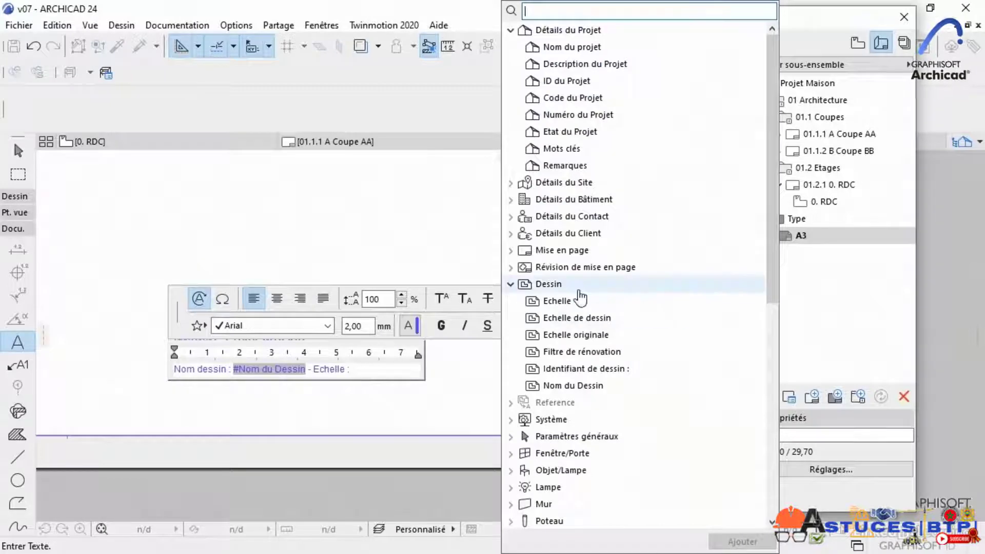
click(577, 318)
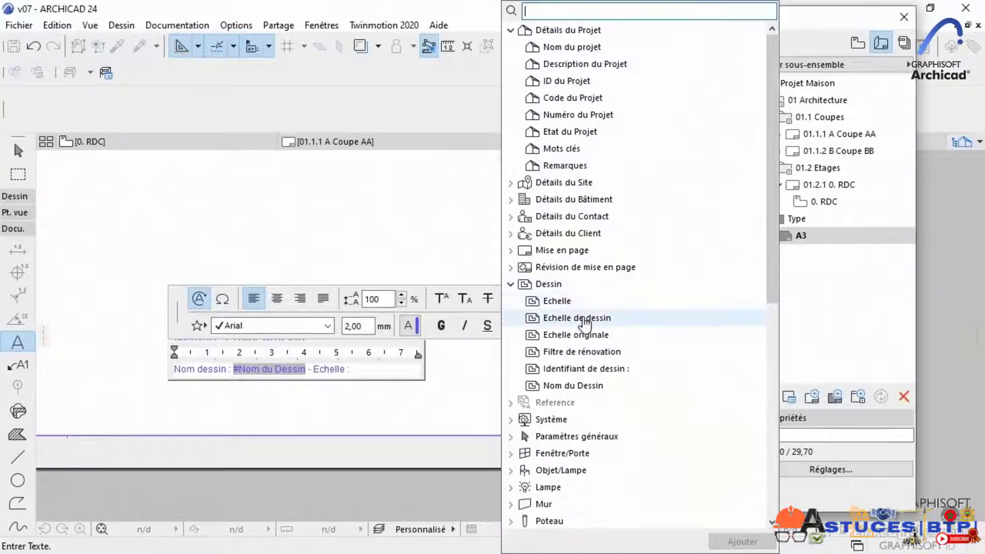
double_click(578, 318)
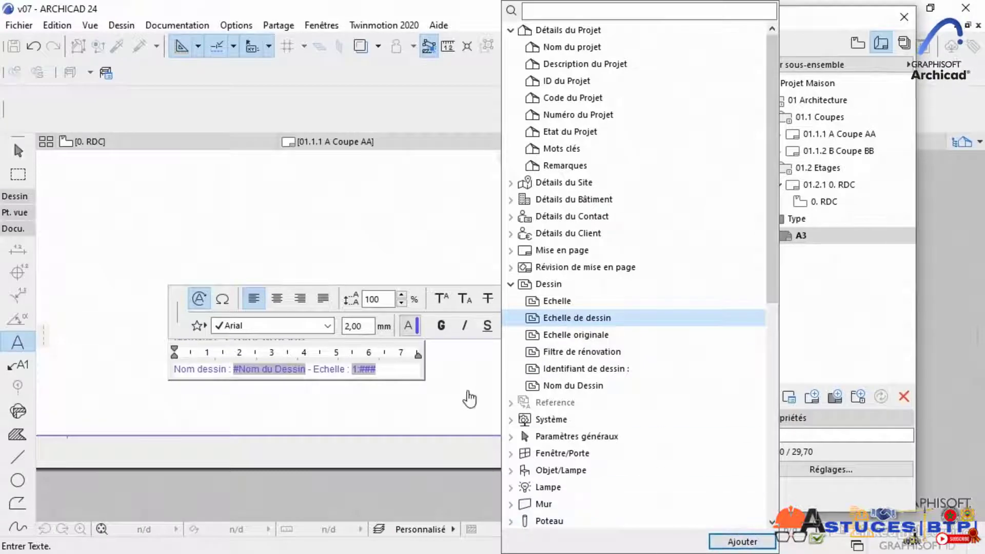
click(393, 376)
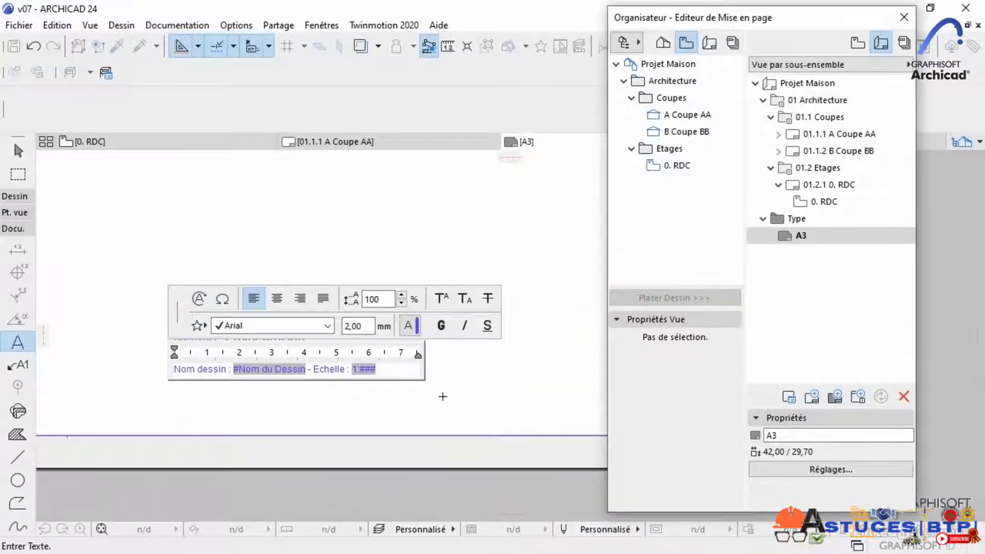
Set the drawing name and scale autotexts to a height of 3 mm and finish editing the text block.
double_click(235, 370)
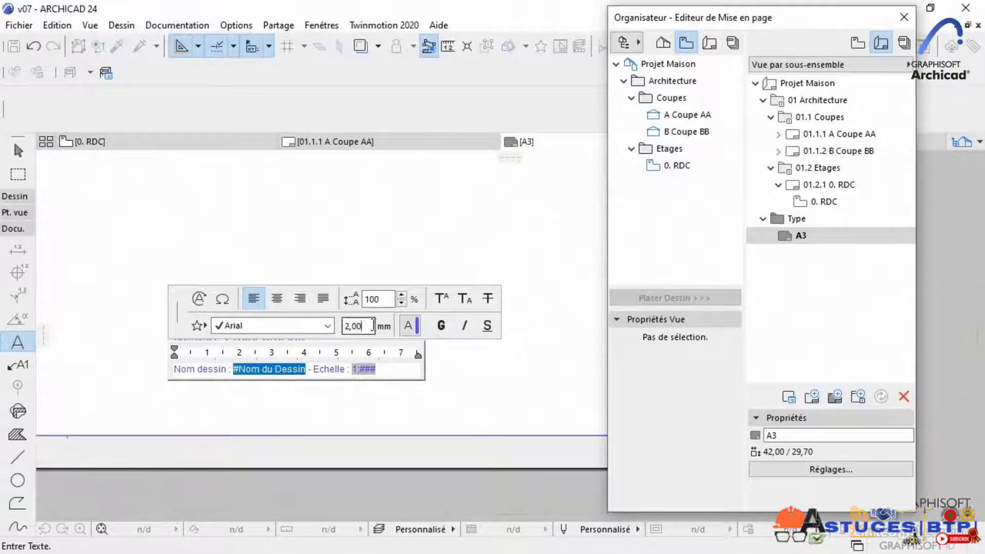
click(356, 326)
text(3)
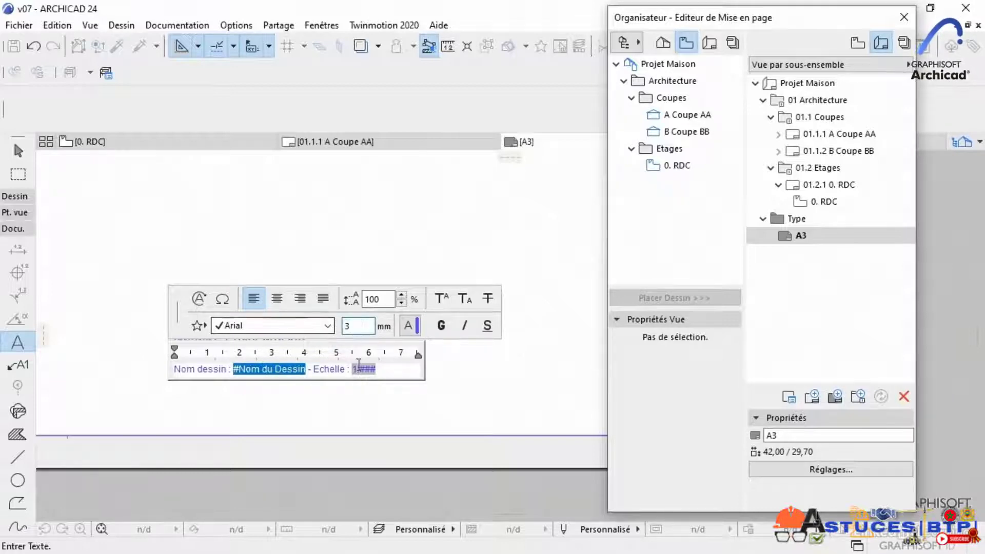
key(Return)
drag(371, 369, 396, 370)
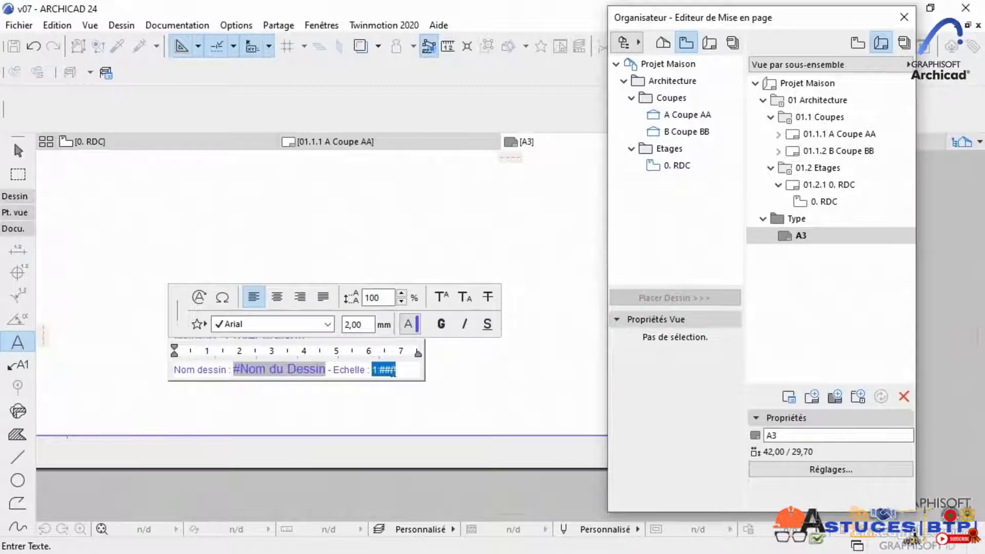
click(366, 325)
text(3,)
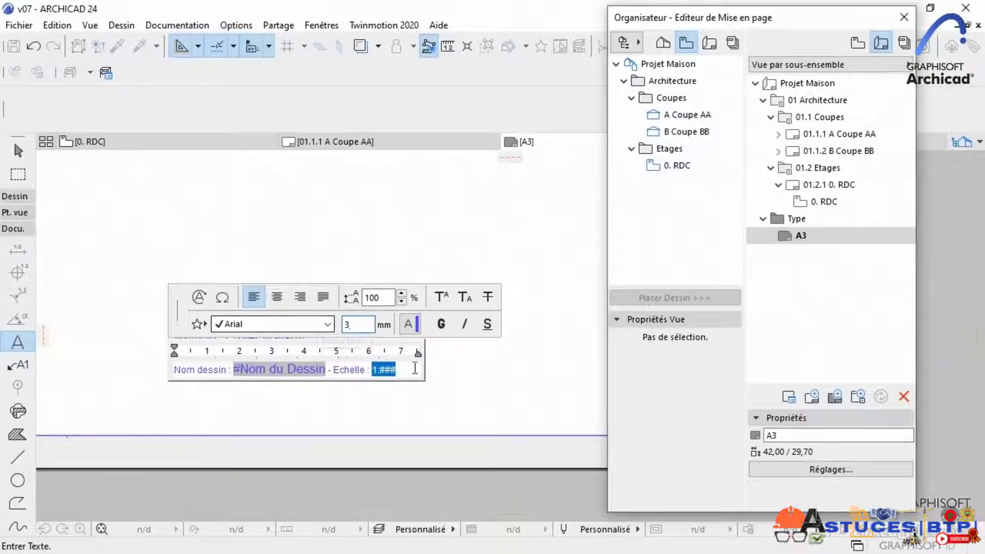
key(Return)
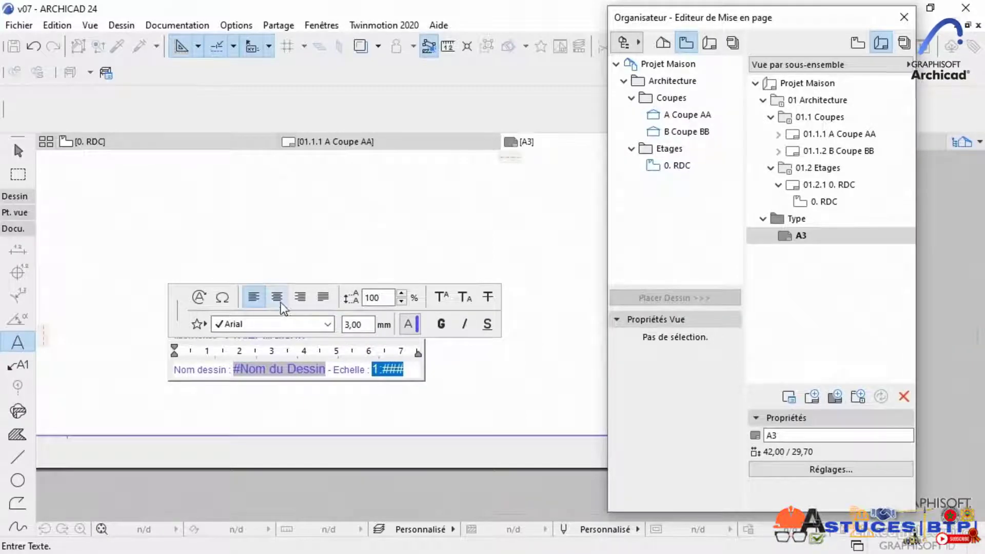
click(18, 150)
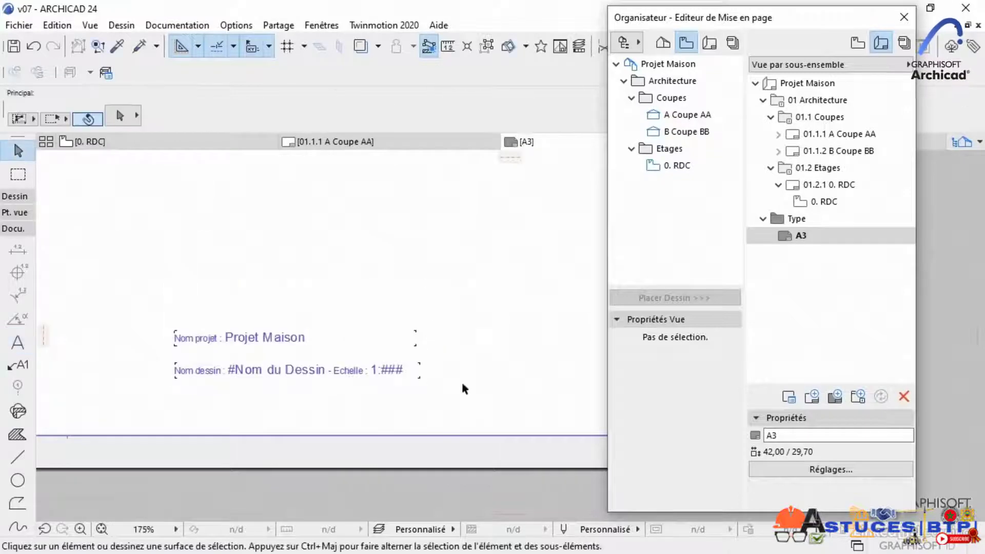
Move the "Nom dessin" text block into the lower-right corner of the layout's margin frame, just above its bottom line.
middle_drag(352, 404, 366, 406)
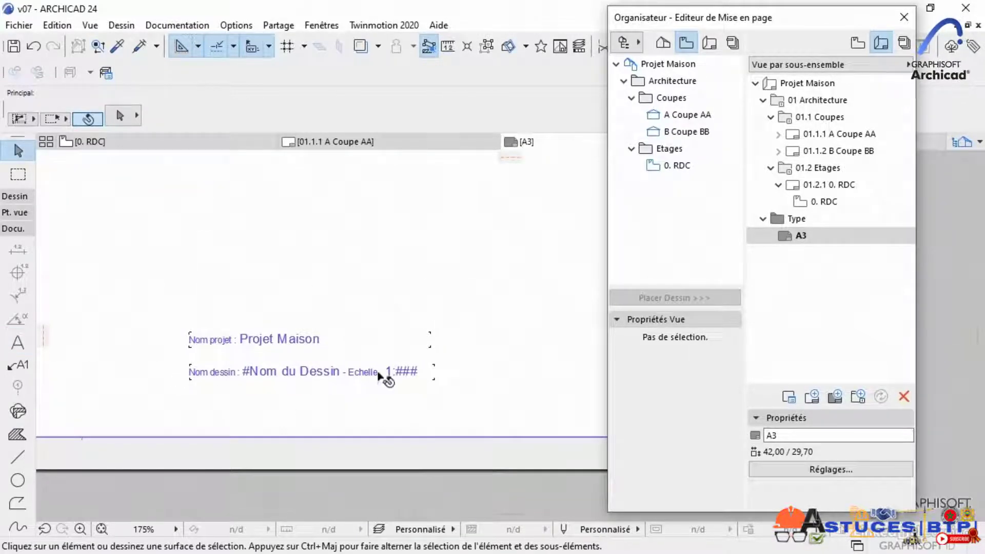
scroll(318, 383, down, 4)
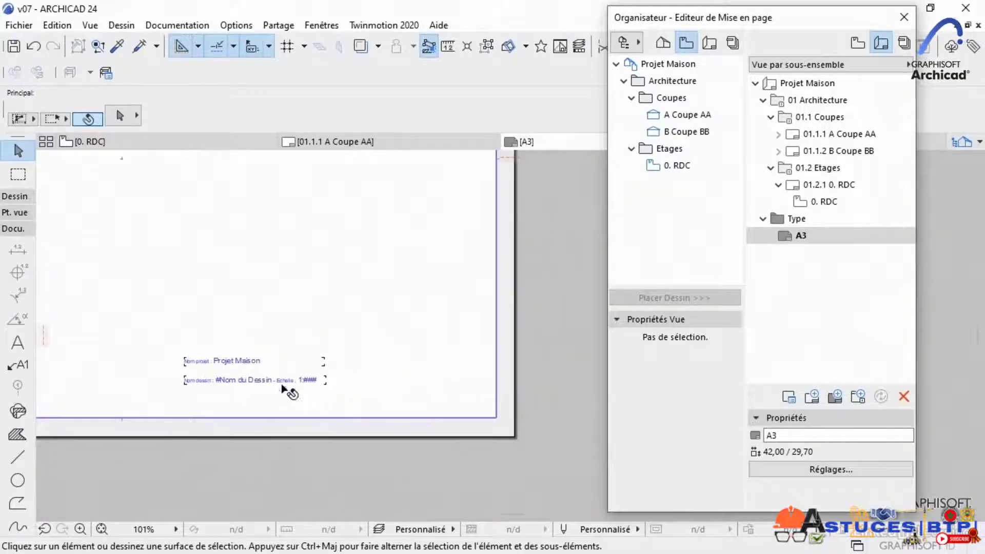
click(277, 381)
click(184, 383)
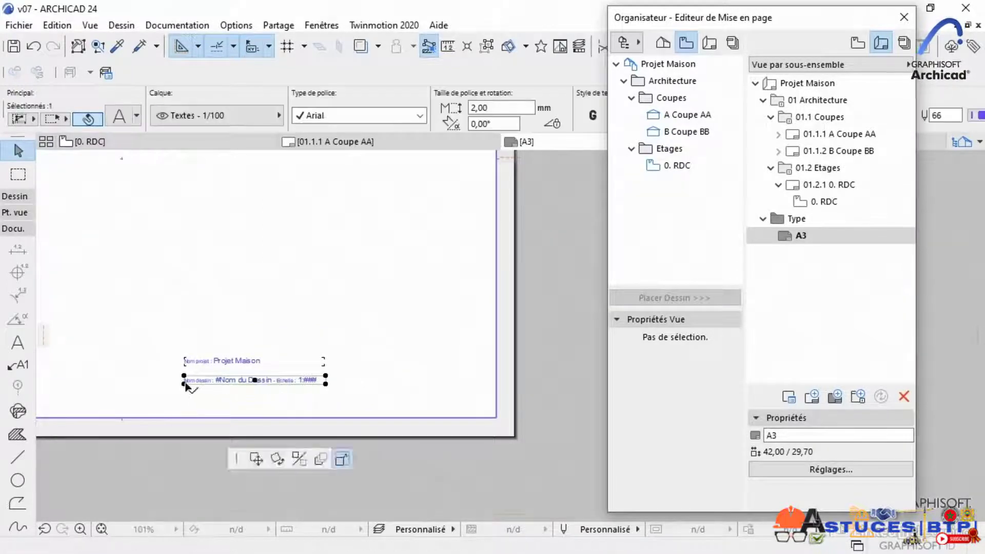
click(326, 376)
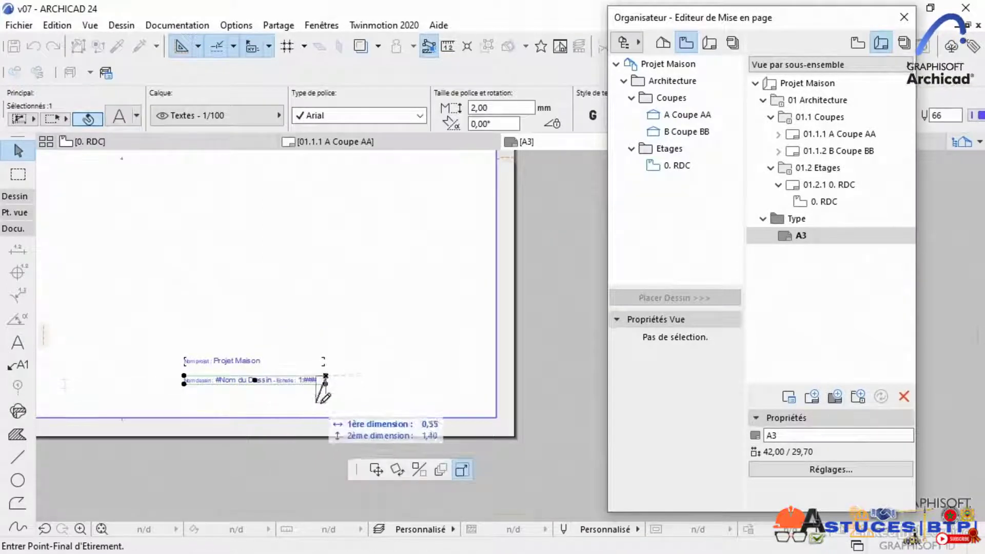
click(377, 470)
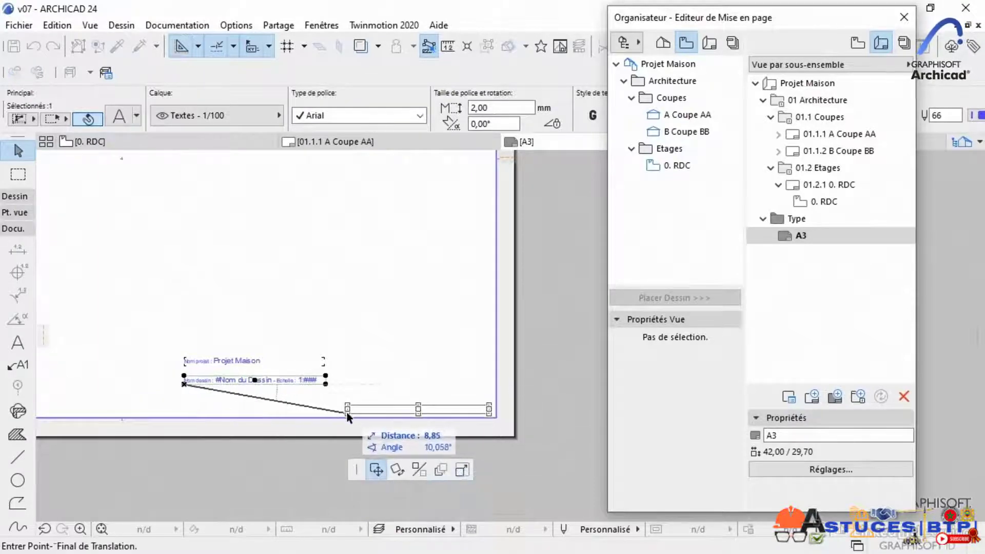
click(351, 414)
Move the "Nom projet" text block directly above the "Nom dessin" block, aligned with its left end, and deselect it.
click(233, 363)
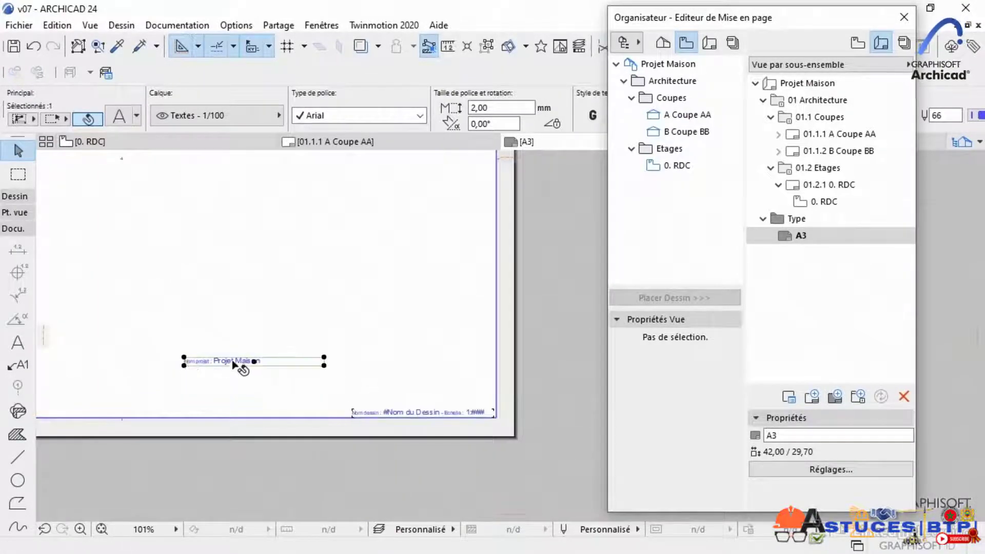
click(184, 365)
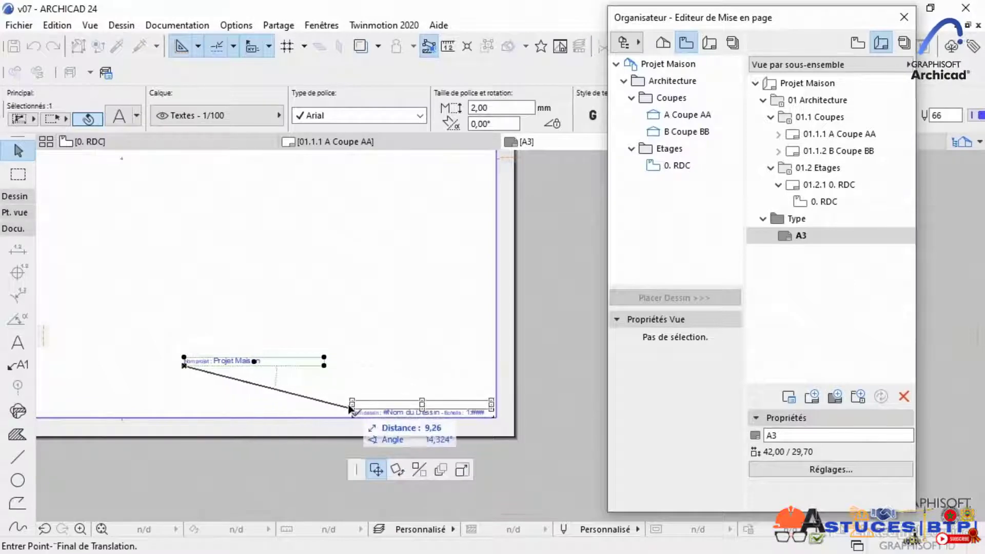
click(351, 408)
click(373, 435)
scroll(374, 435, up, 5)
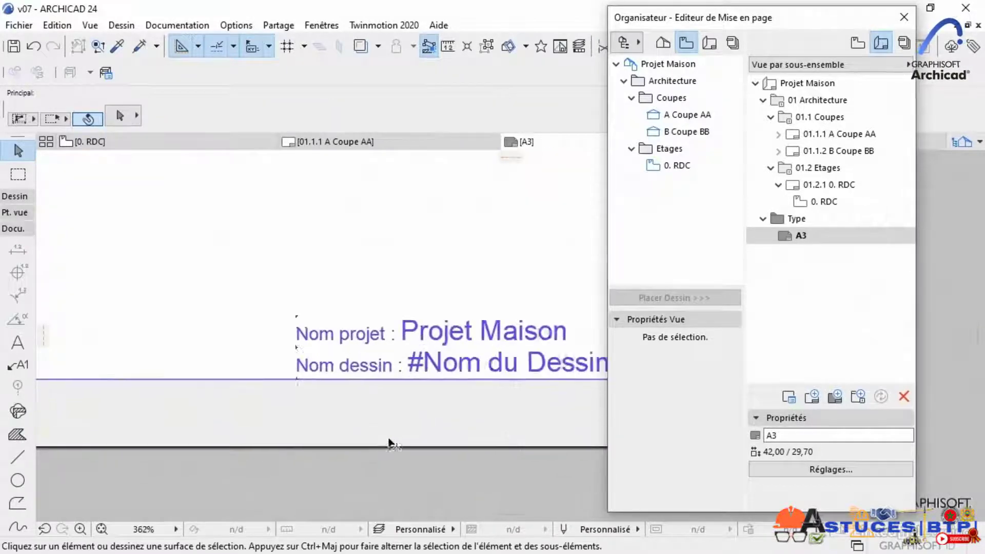
scroll(286, 425, down, 3)
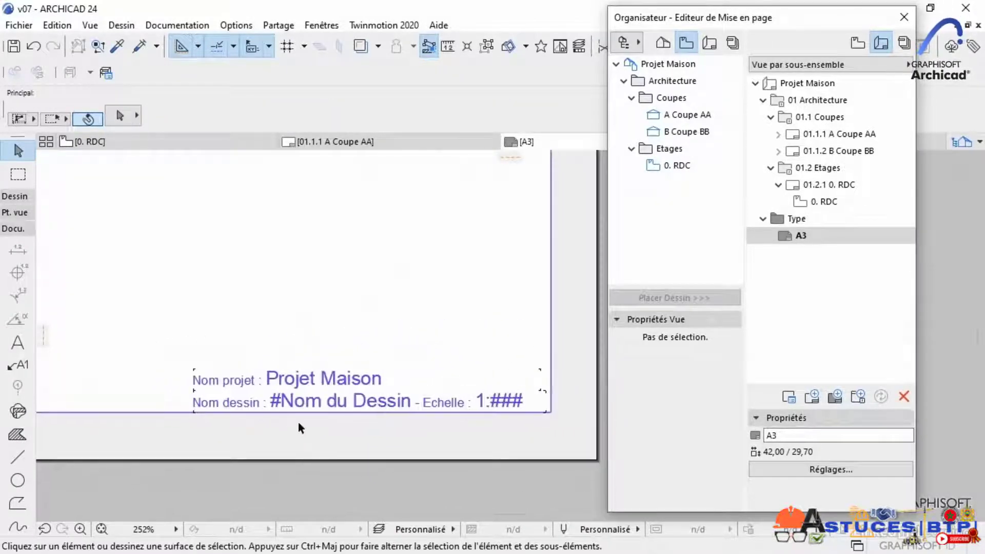
With the default continuous Line settings, draw a vertical line about 0.9 cm high from the bottom margin just left of both text blocks.
click(20, 456)
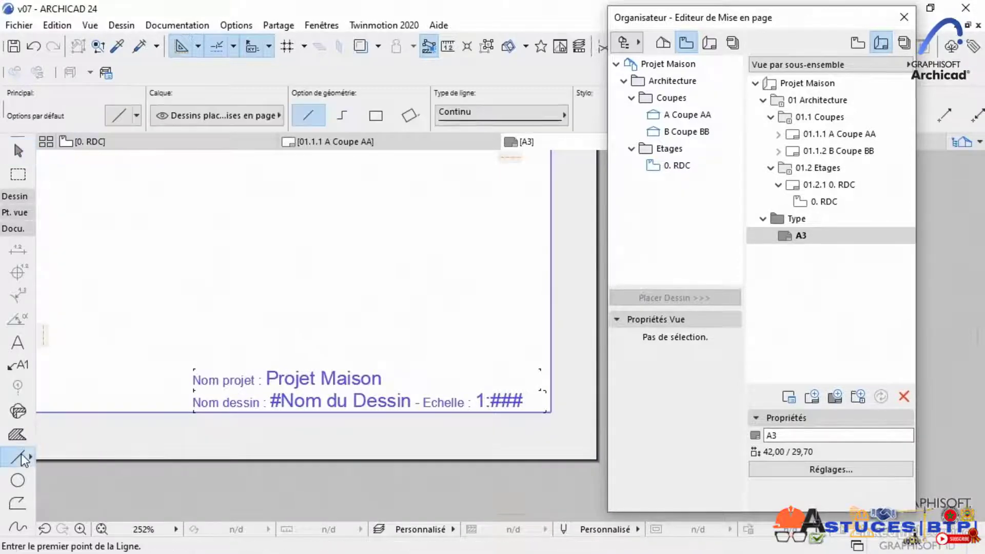
double_click(21, 454)
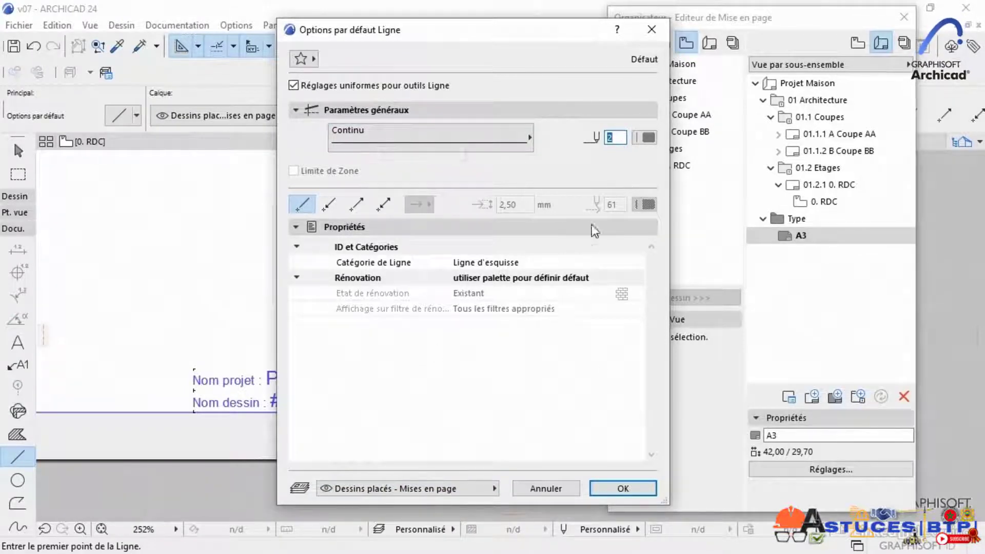
click(624, 484)
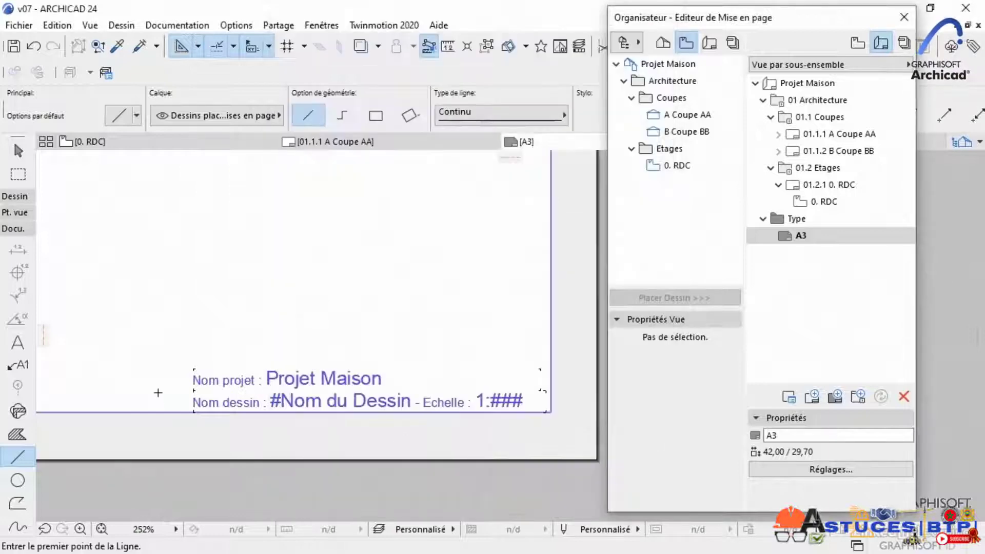
scroll(182, 413, up, 3)
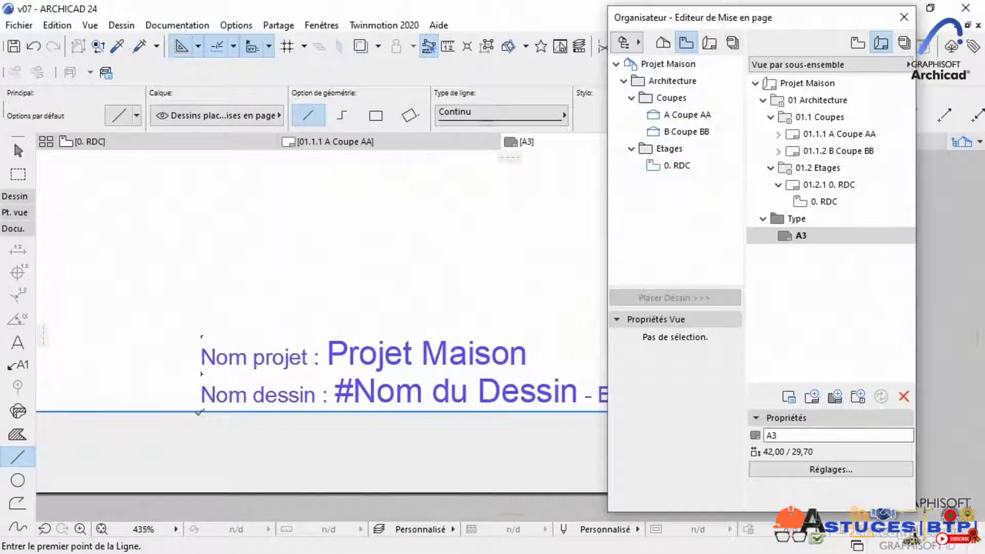
click(192, 411)
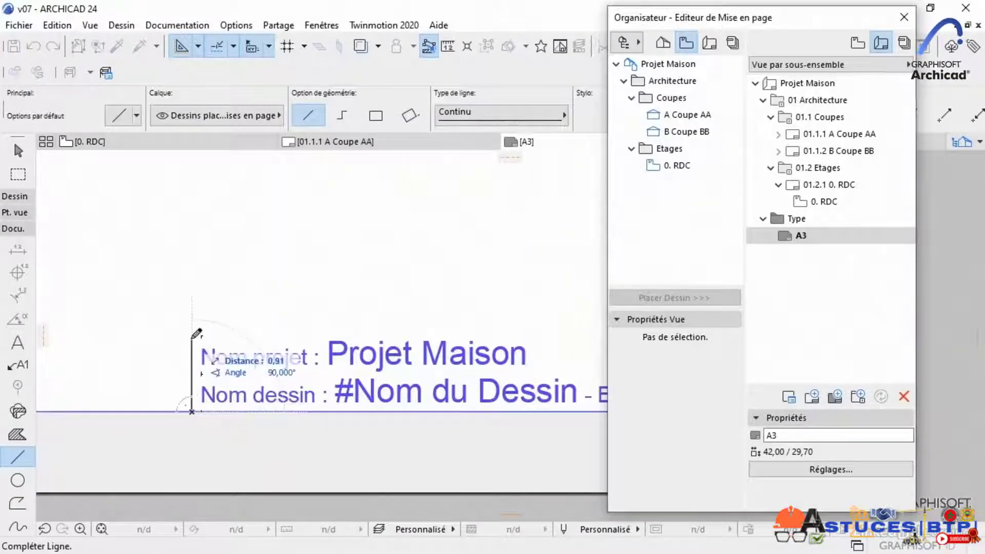
click(197, 332)
Draw a horizontal line from the top of the vertical line to the right margin, just above the "Nom projet" text.
scroll(197, 335, down, 1)
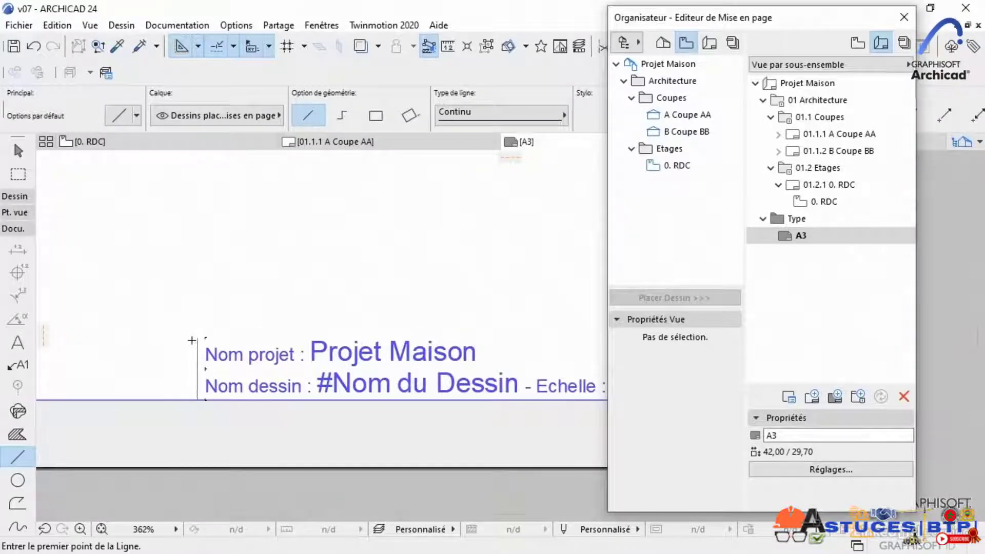
click(197, 338)
scroll(205, 338, down, 2)
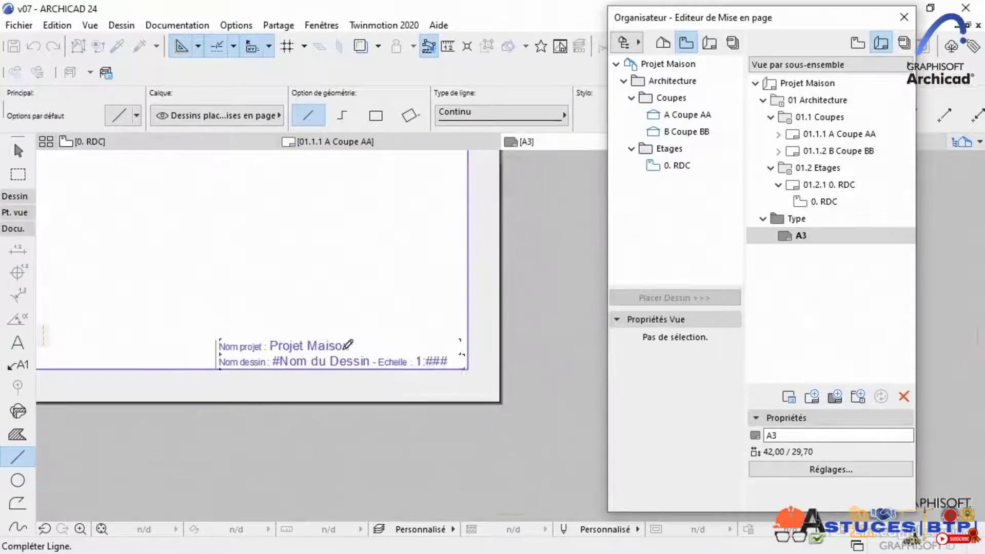
click(463, 338)
Draw a horizontal divider about 7.8 cm long from the vertical line's midpoint to the right margin, between the two text rows, and leave the Line tool.
scroll(220, 357, up, 1)
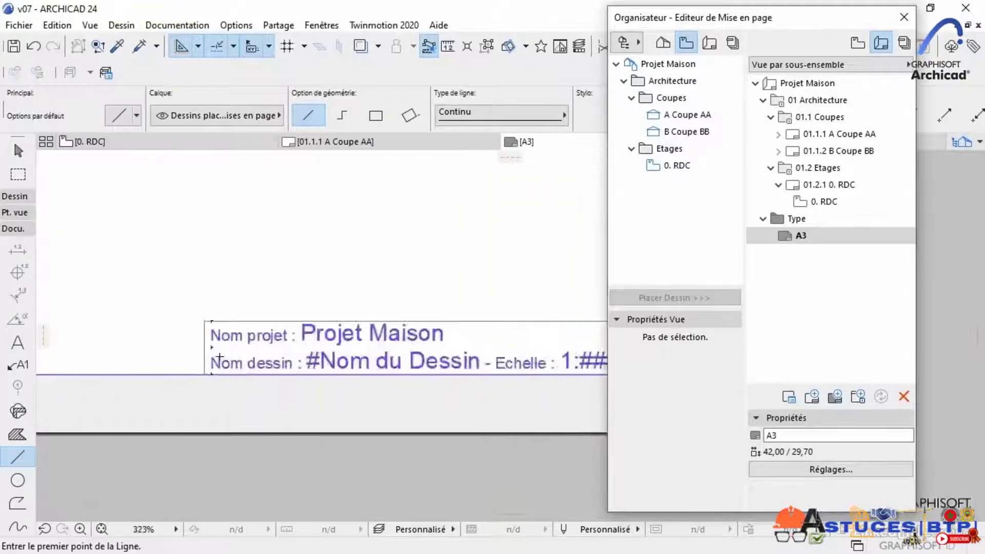
scroll(219, 358, up, 2)
click(204, 349)
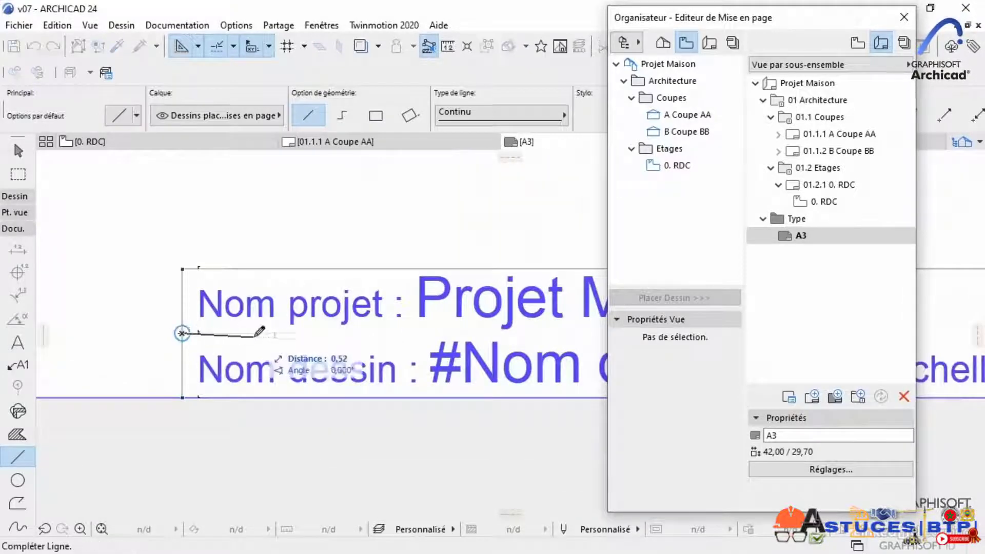
scroll(259, 332, down, 3)
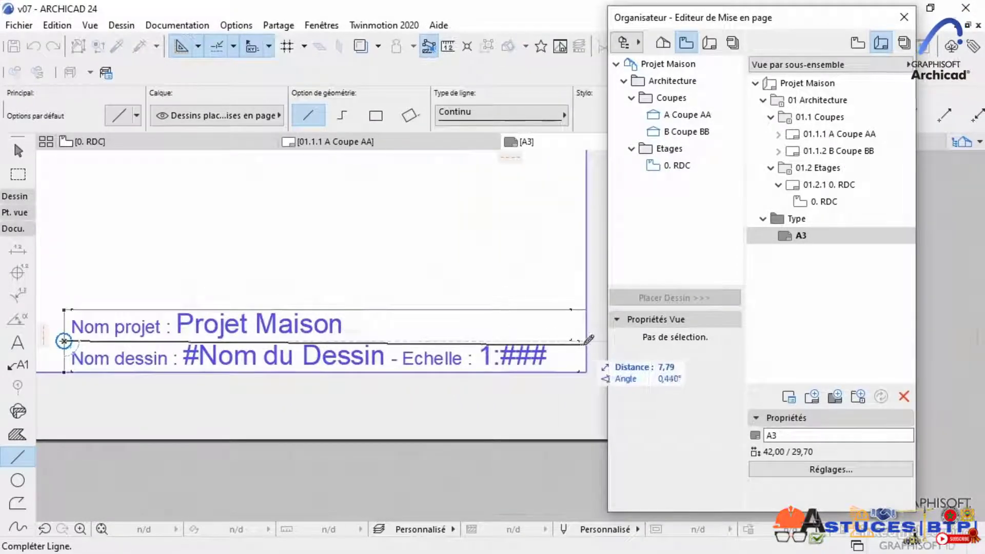
click(586, 340)
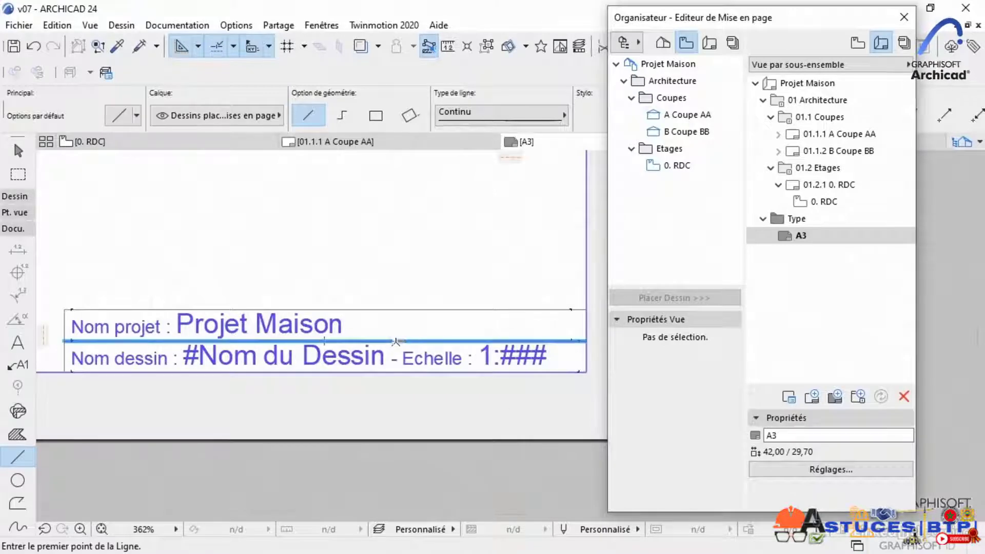
key(Escape)
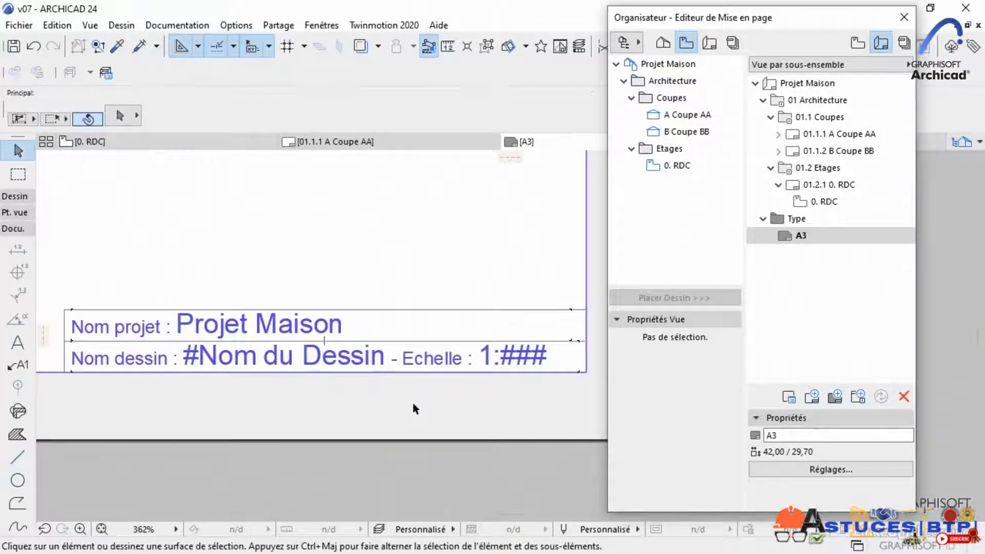
Open the layouts 01.2.1 0. RDC and 01.1.1 A Coupe AA to check how the title block appears on them.
scroll(412, 405, down, 2)
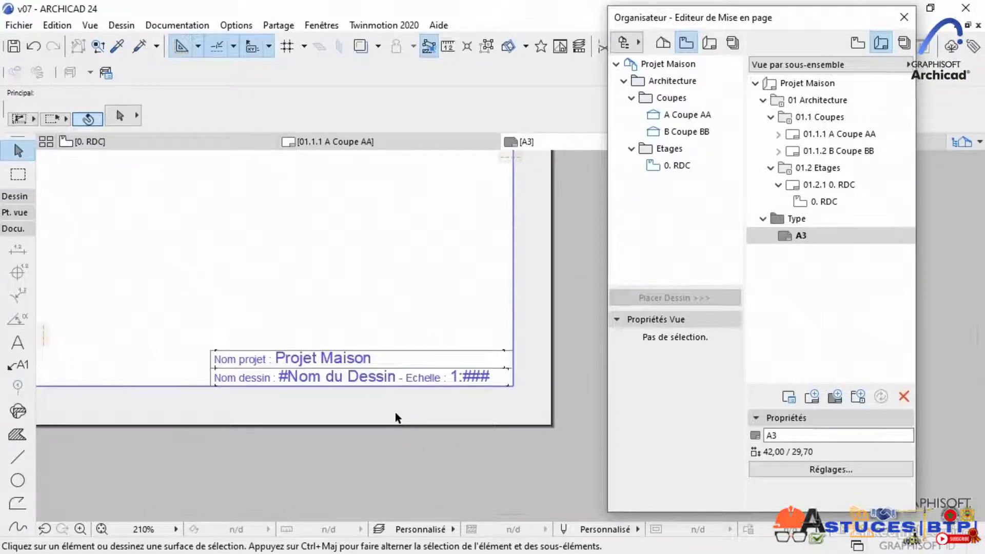
scroll(395, 418, down, 5)
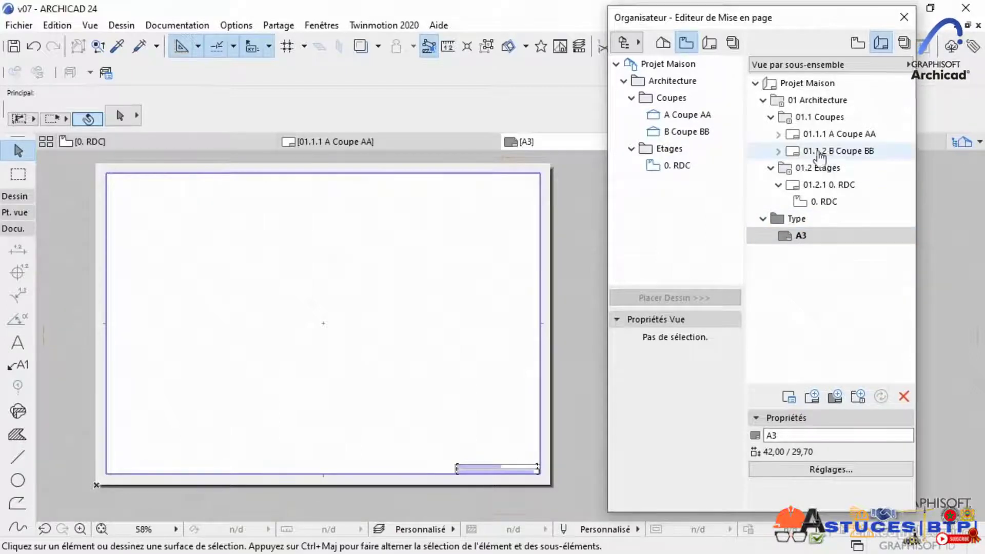
double_click(819, 186)
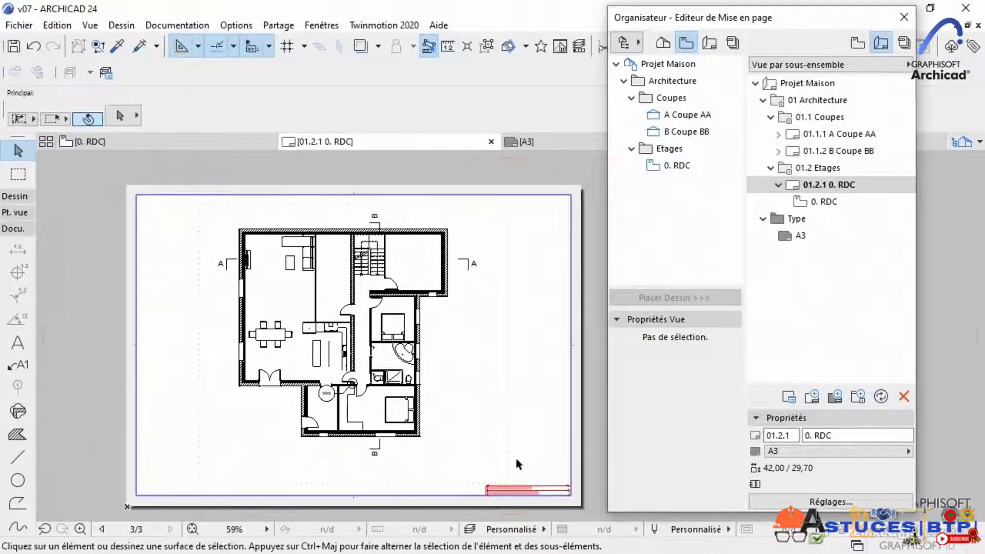
mouse_move(523, 507)
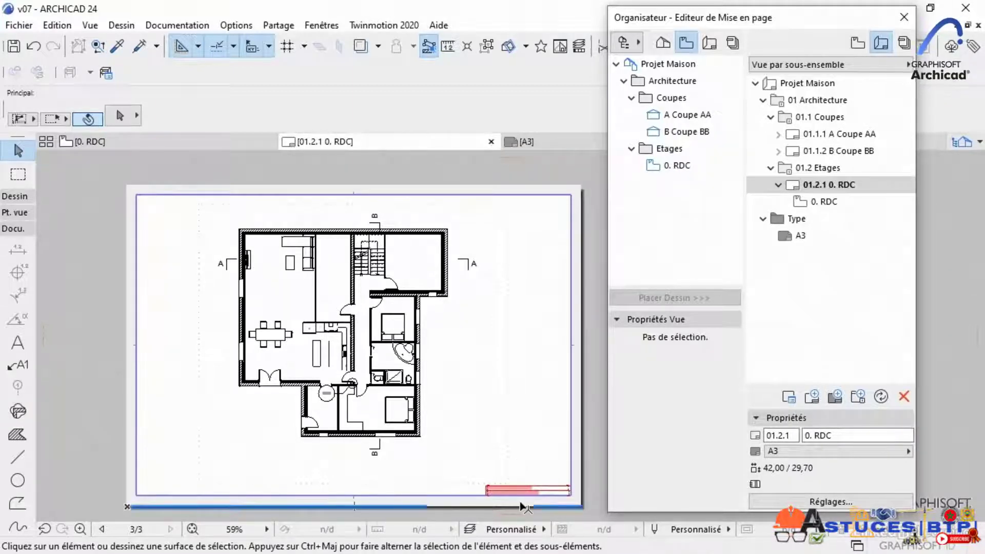
scroll(520, 501, up, 5)
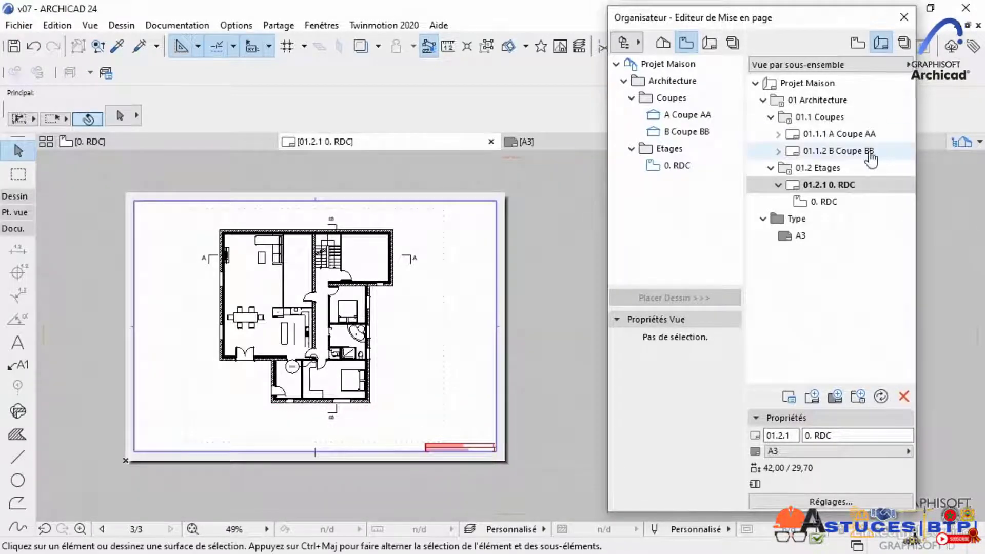
click(841, 134)
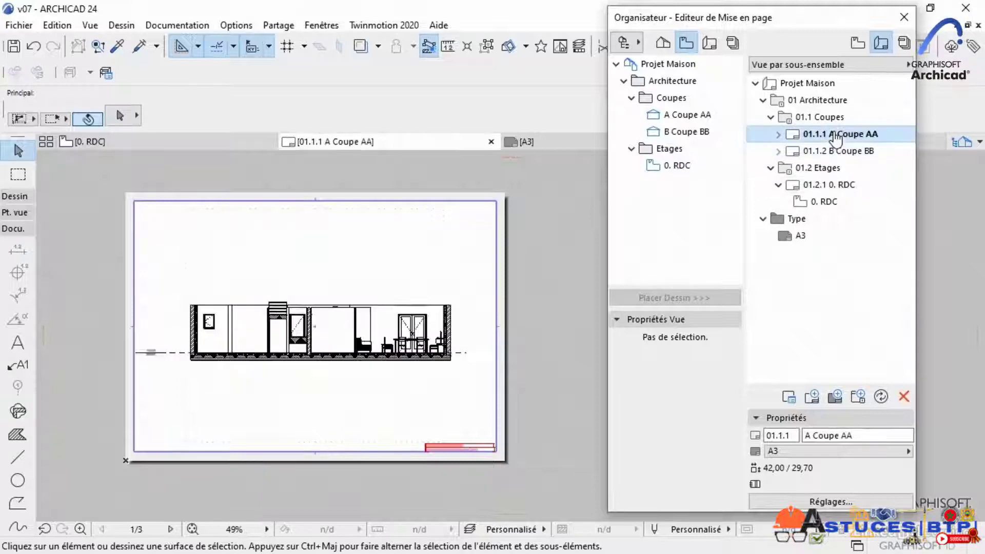
scroll(436, 466, up, 8)
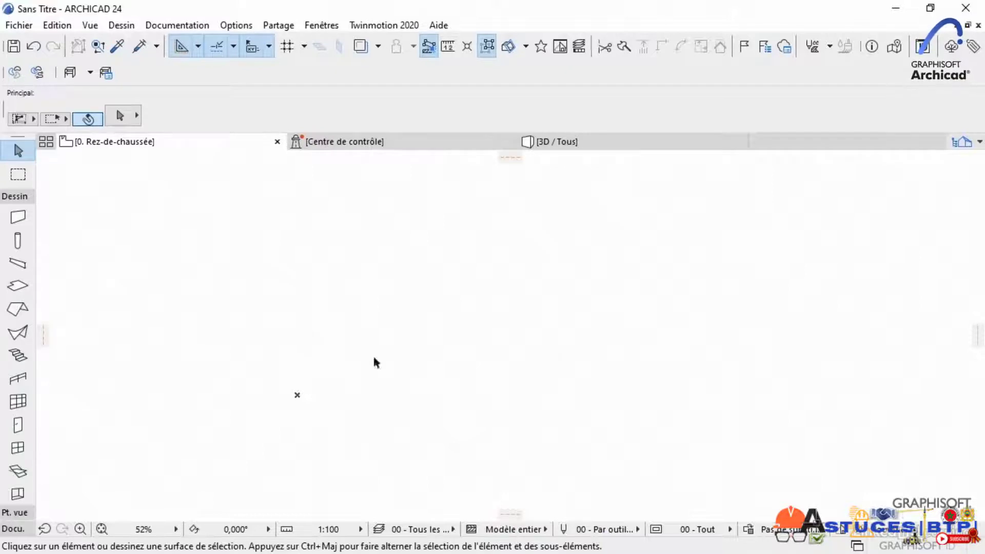
Check the length and layout units in the working units preferences of the untitled project and accept them.
click(237, 25)
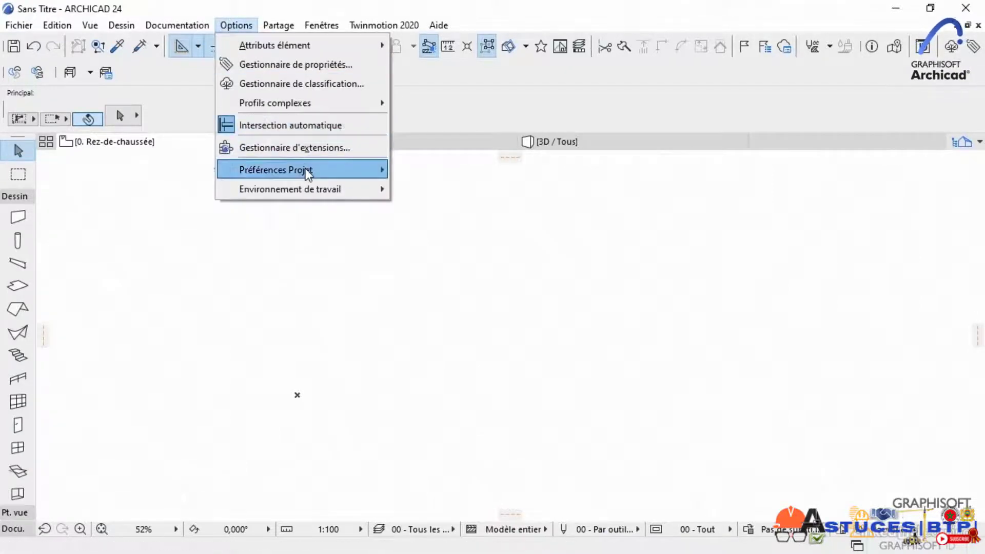
mouse_move(308, 173)
click(476, 164)
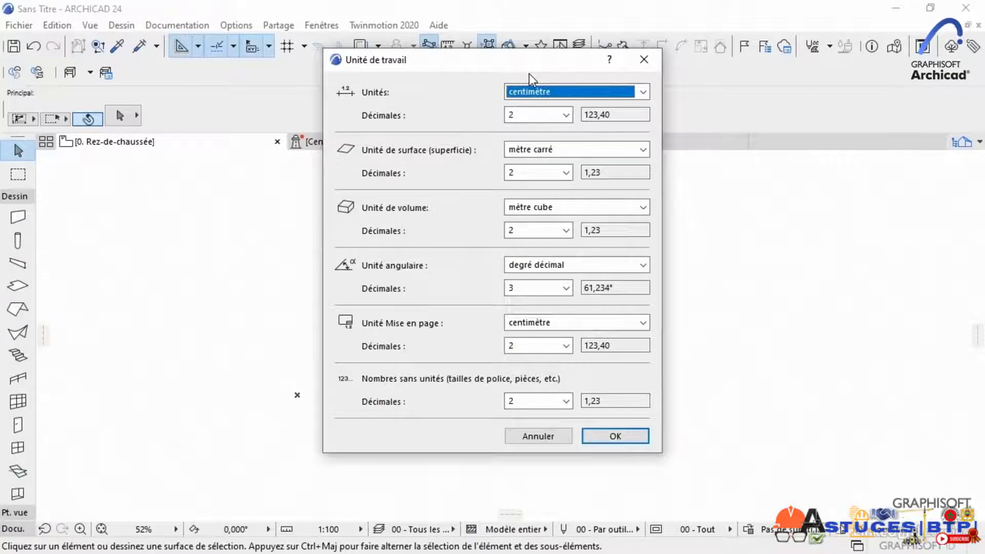
click(594, 437)
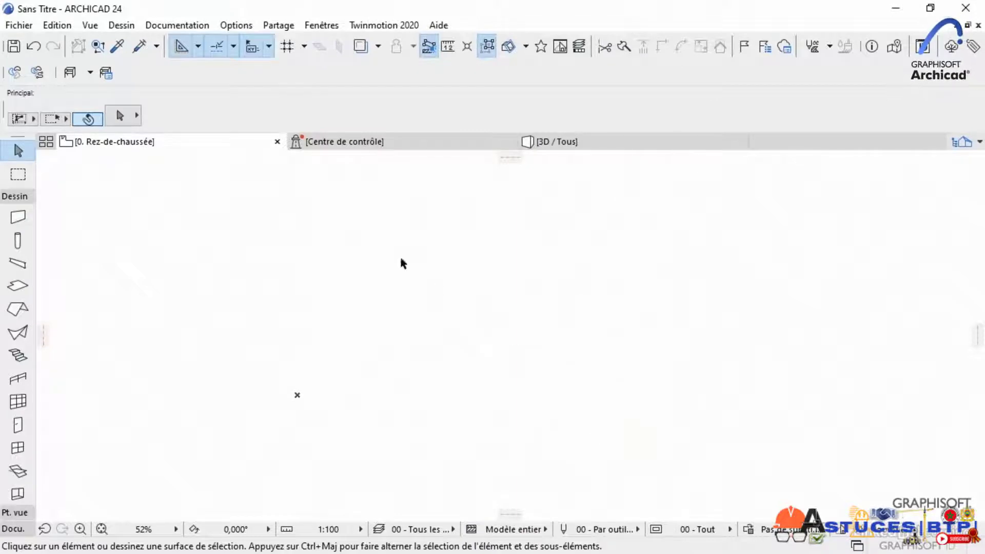
Start merging a file into the project and select fr_2996_08.skp in the base folder.
click(19, 27)
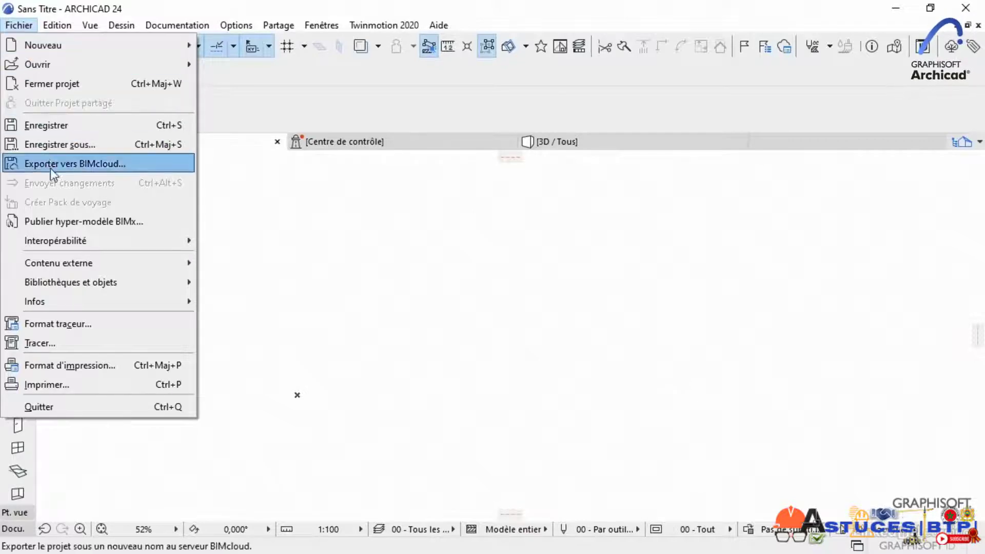
mouse_move(68, 245)
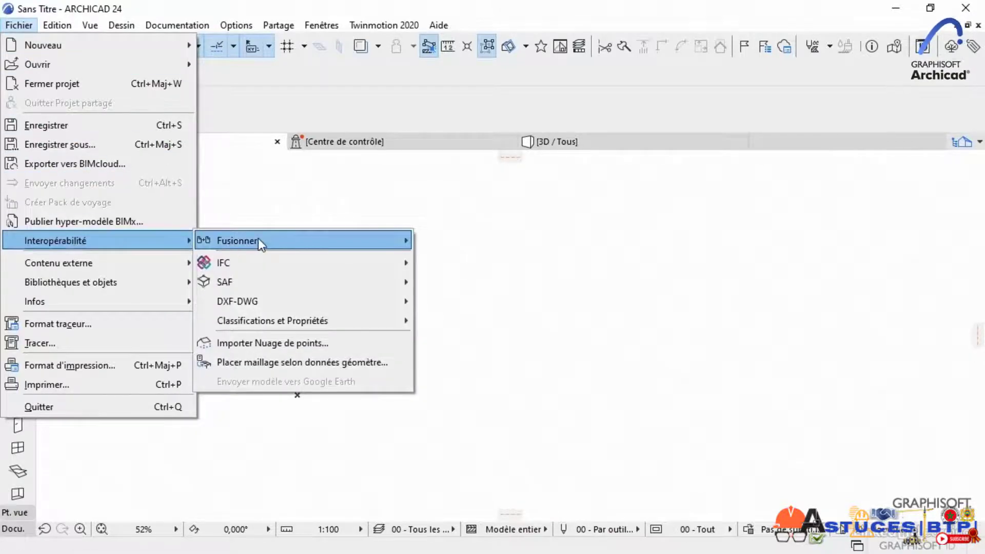
mouse_move(258, 240)
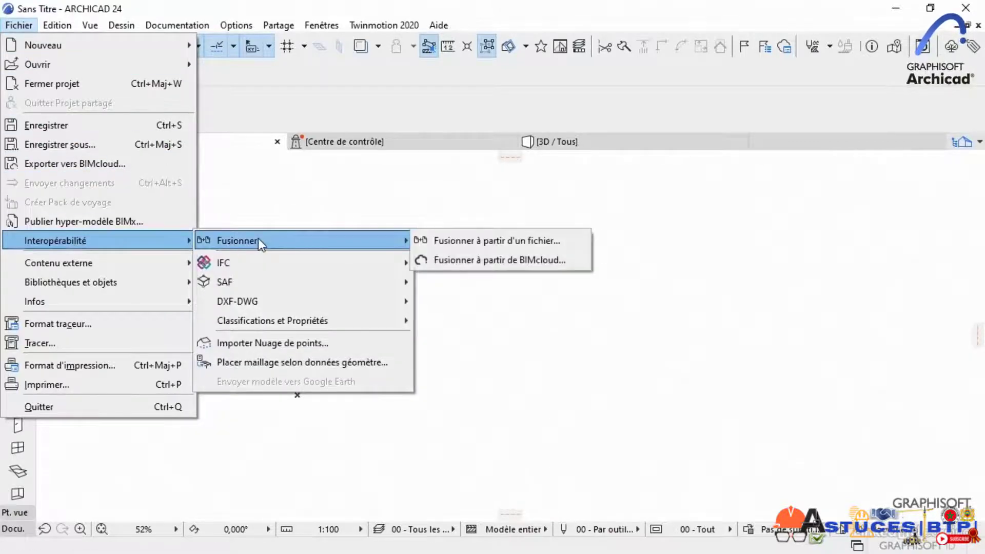
click(443, 241)
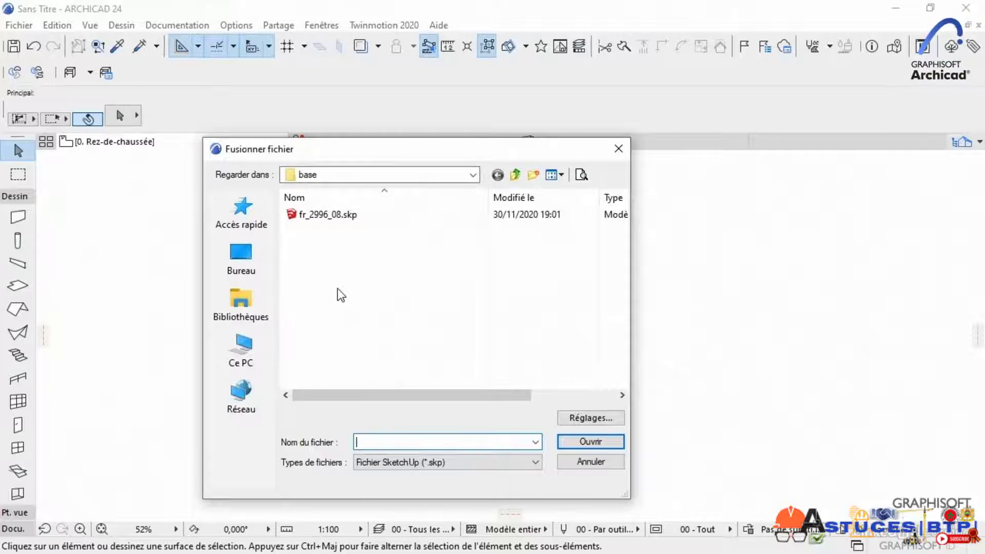
click(329, 215)
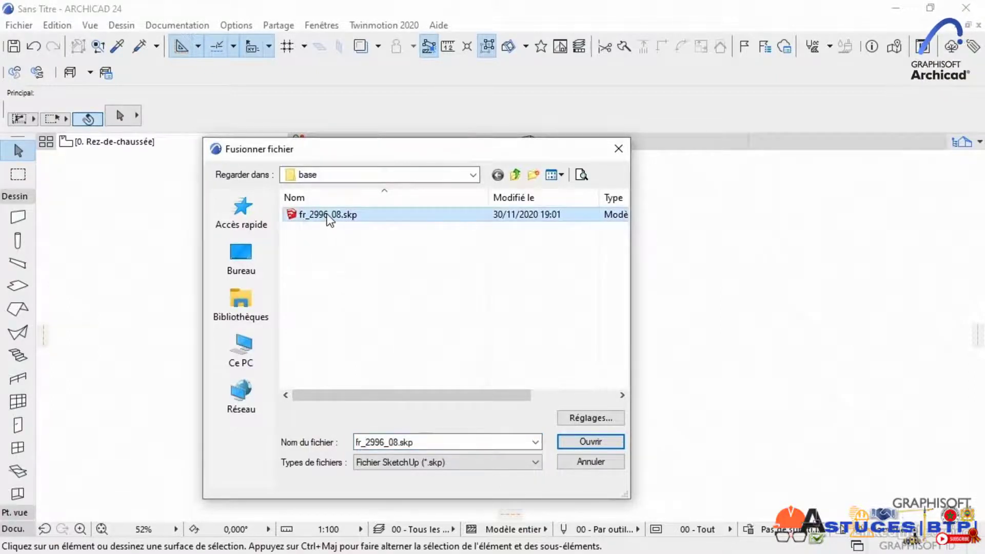
Set the merge file filter to all files (*.*), review the available formats and return it to SketchUp files (*.skp).
click(401, 465)
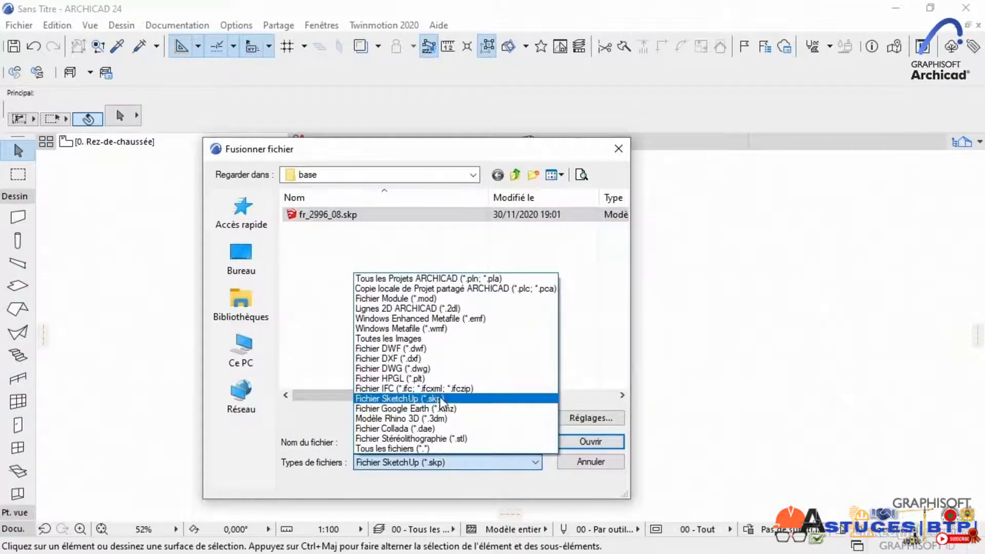
click(417, 448)
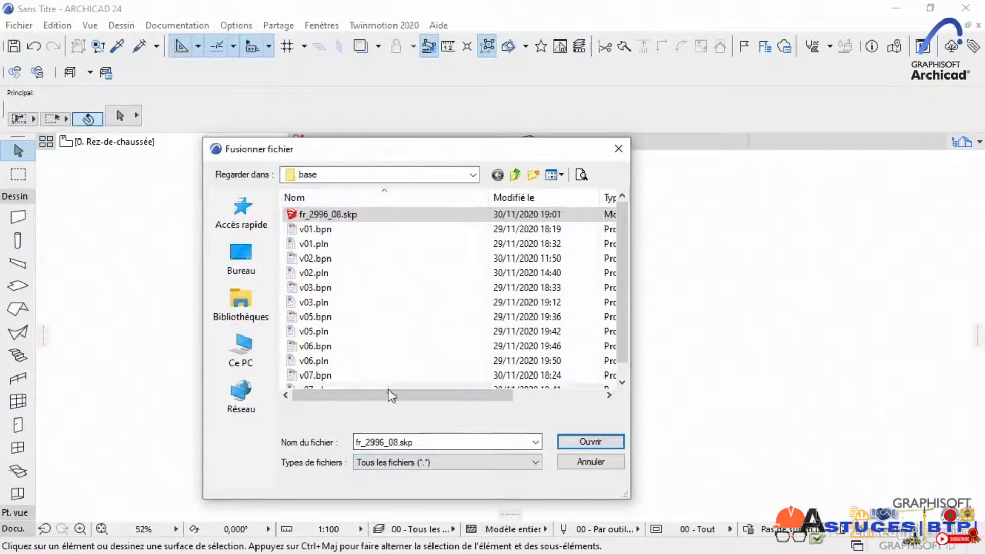
click(411, 462)
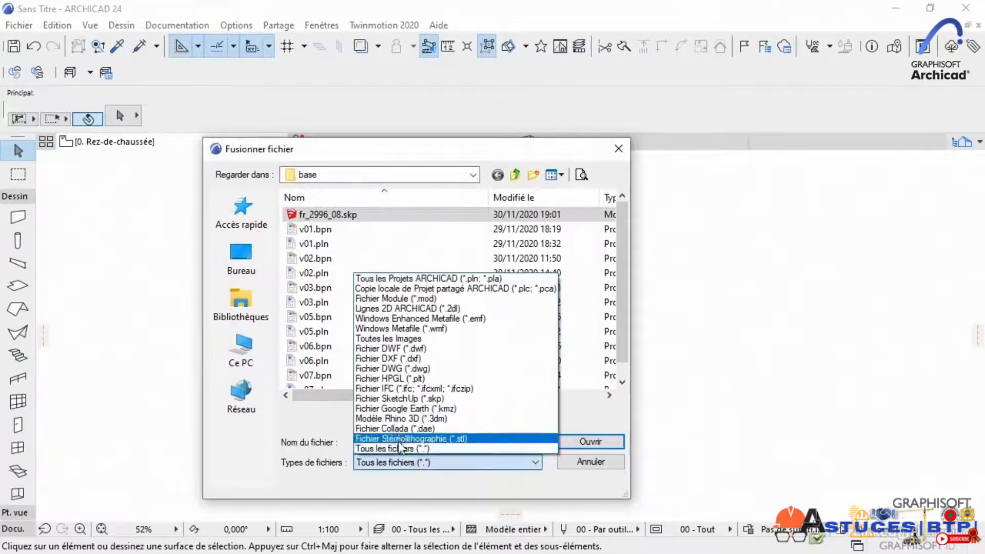
click(391, 399)
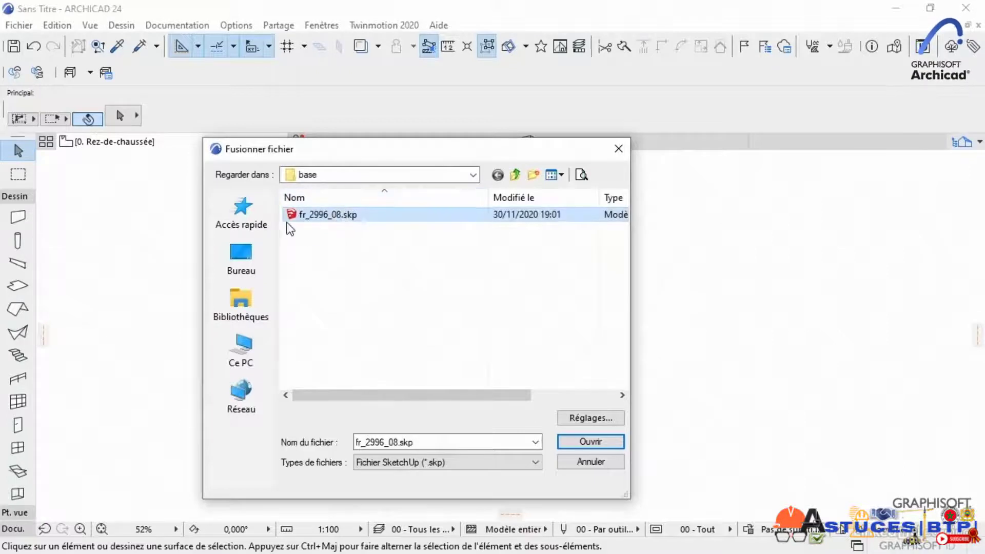
Accept the SKP import options with all plan and 3D hotspots enabled, and merge fr_2996_08.skp at the project origin.
click(585, 417)
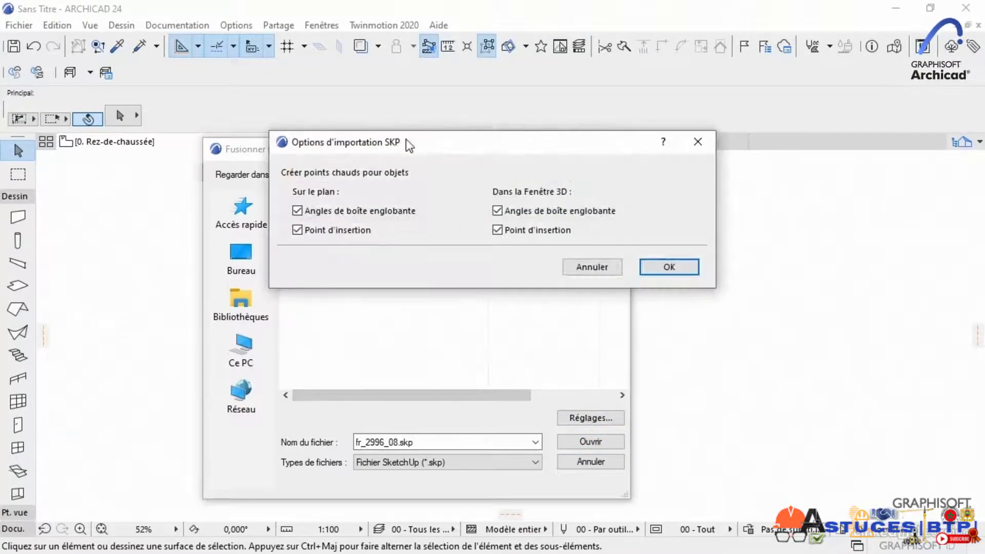
drag(405, 140, 393, 169)
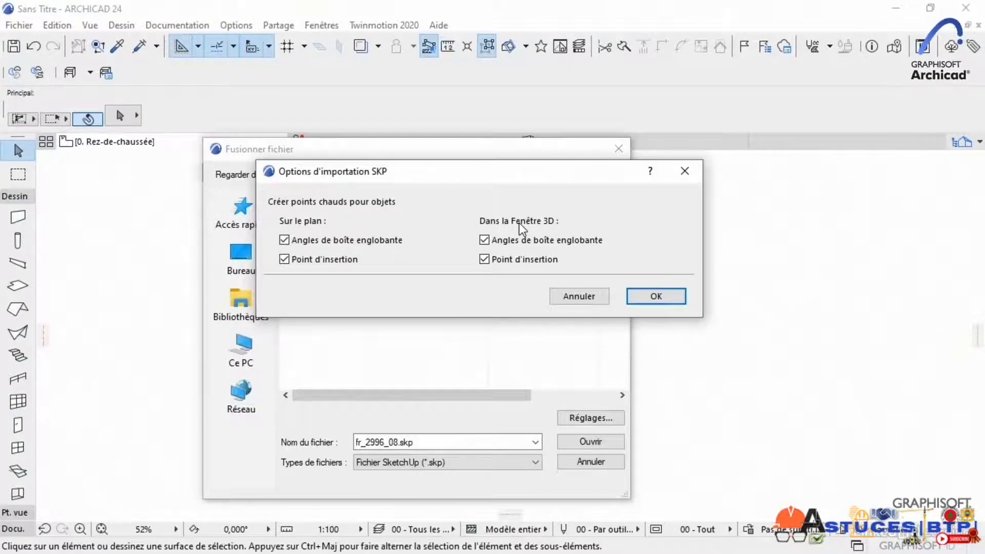
click(648, 295)
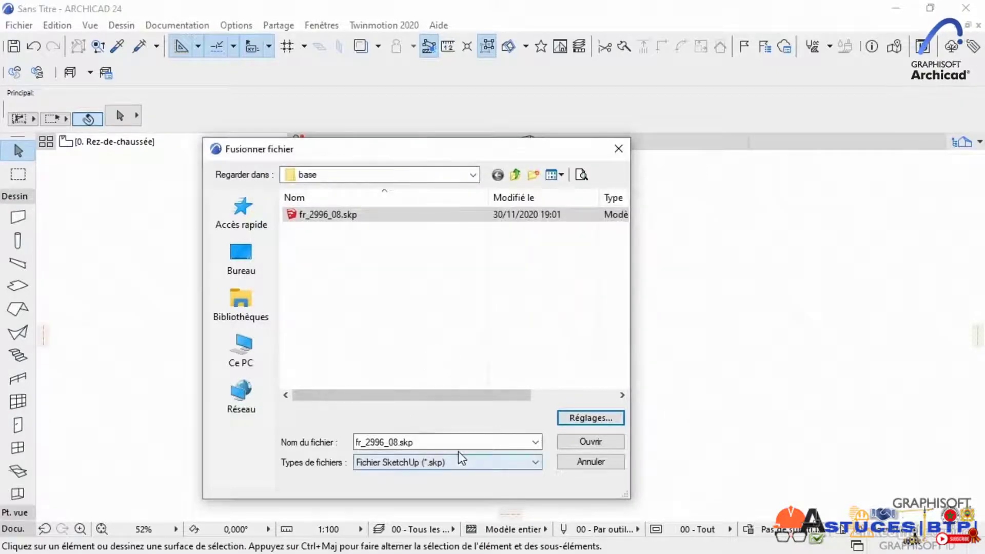
click(588, 441)
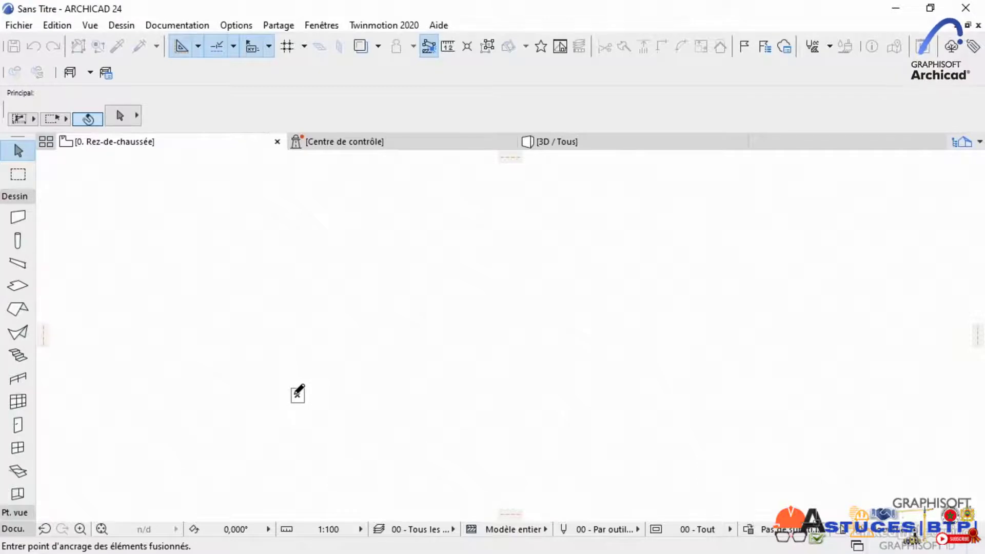
click(297, 394)
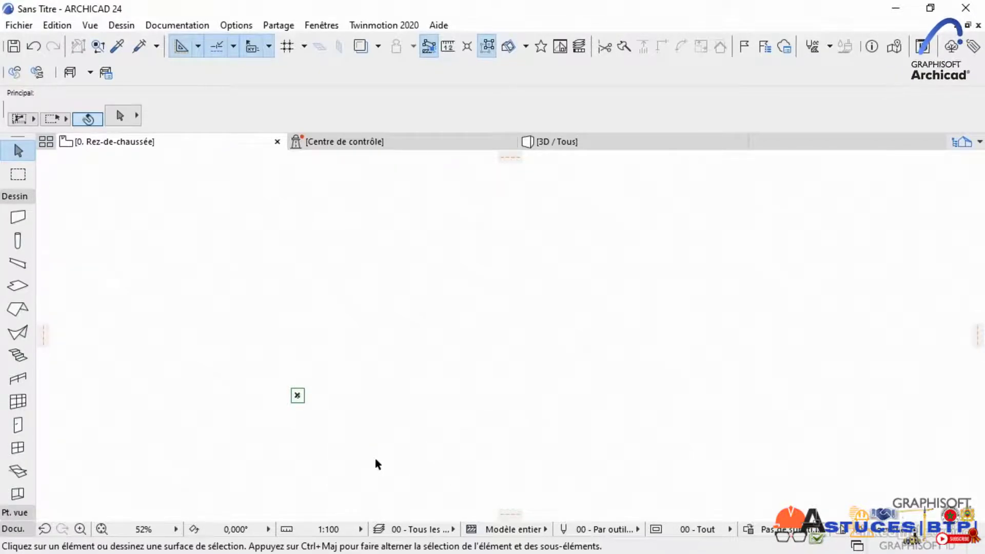
Measure the left edge of the merged object on the floor plan, starting from its upper corner.
scroll(287, 405, up, 6)
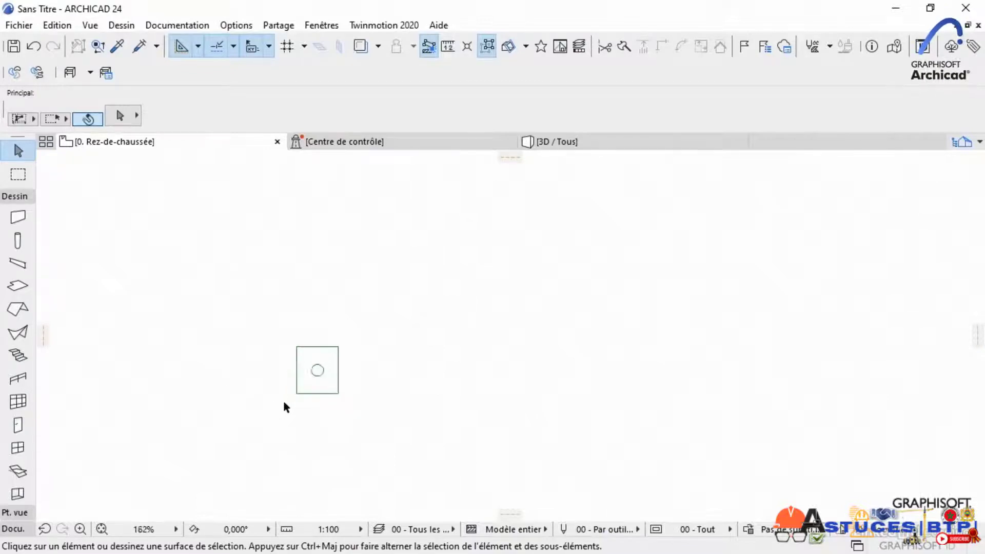
middle_drag(324, 328, 366, 383)
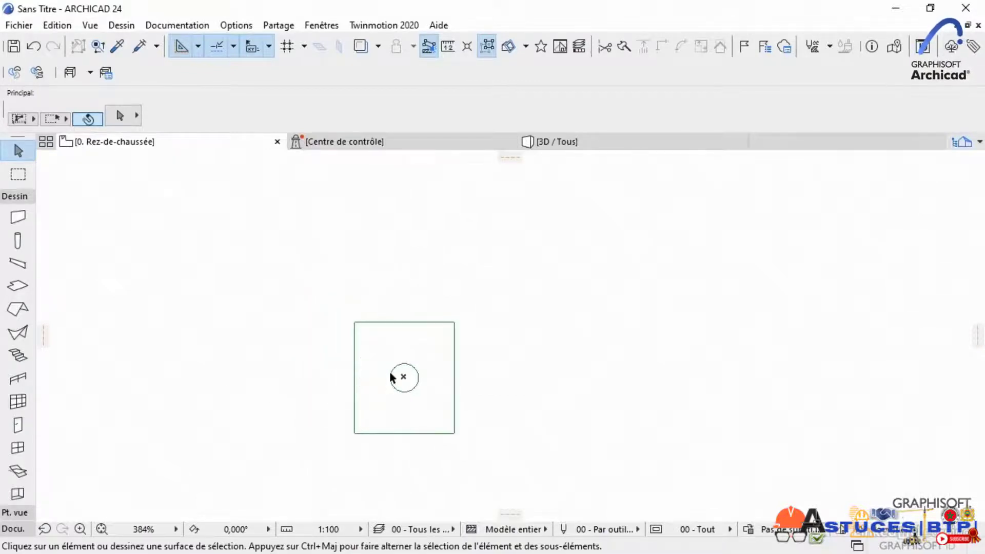
click(448, 45)
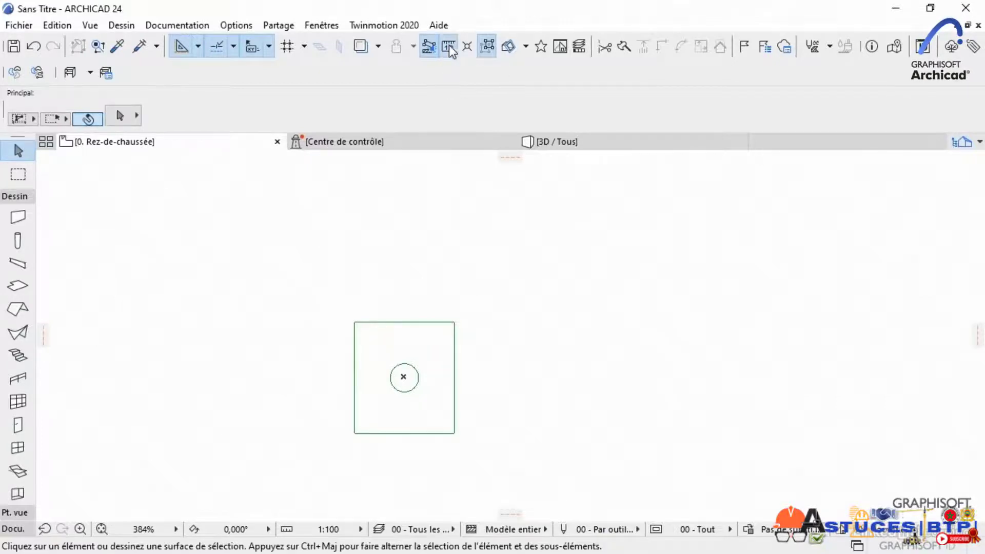
click(354, 322)
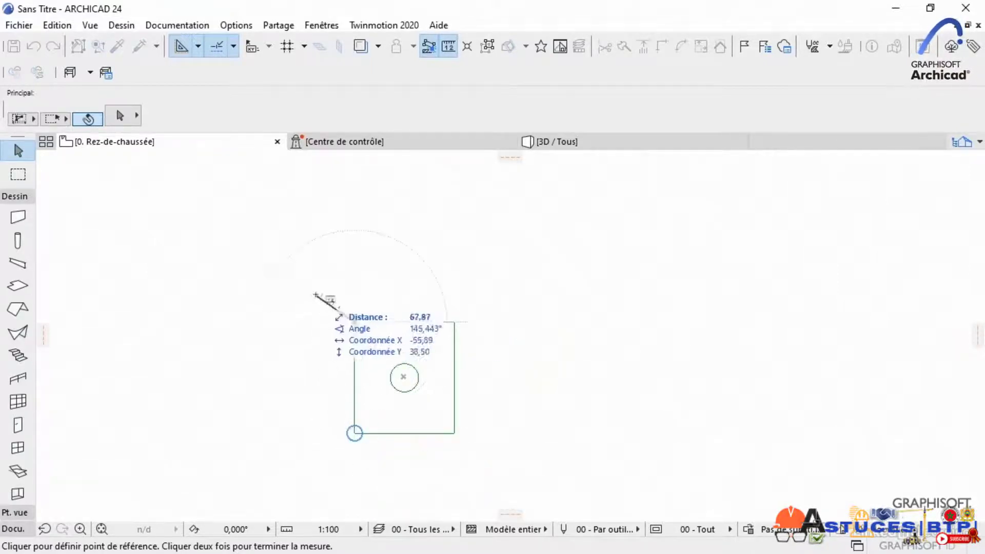
key(Escape)
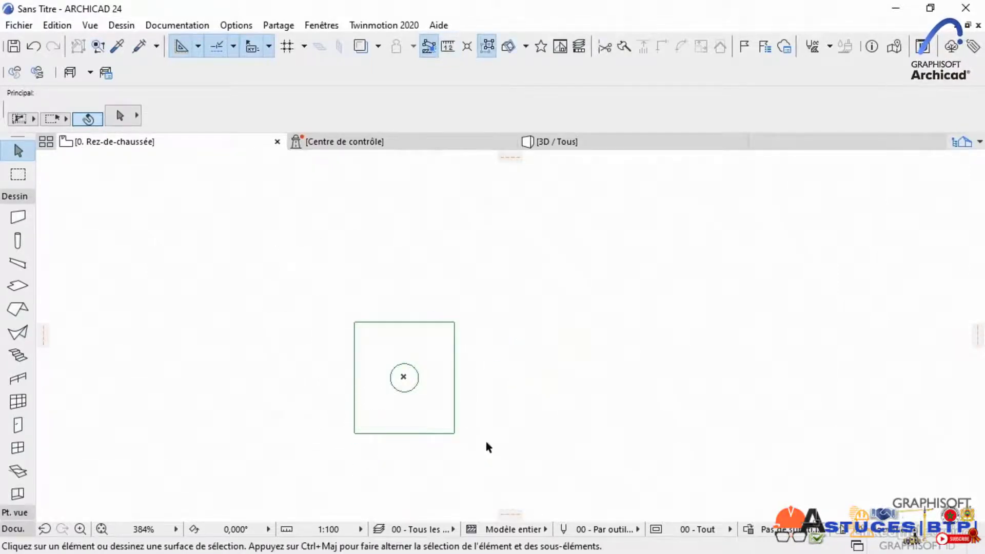
Inspect the merged table object from several angles in the 3D view, selecting it to view its properties and deselecting it.
click(582, 140)
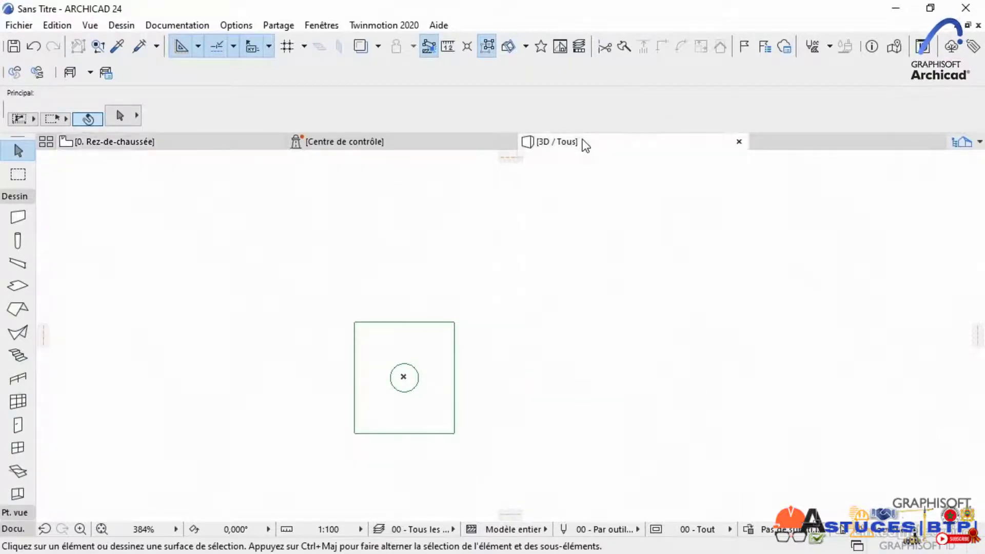
scroll(508, 252, up, 2)
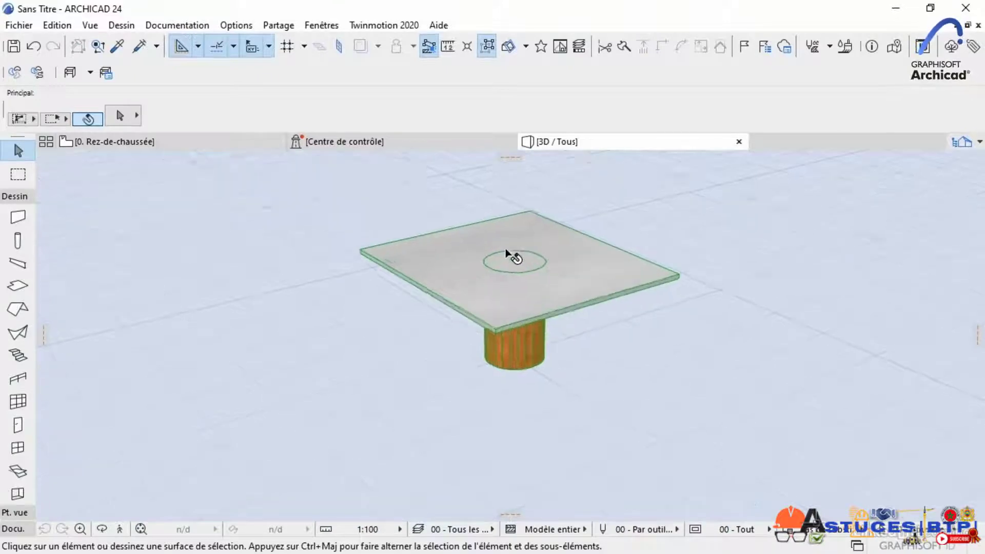
shift+middle_drag(514, 394, 584, 402)
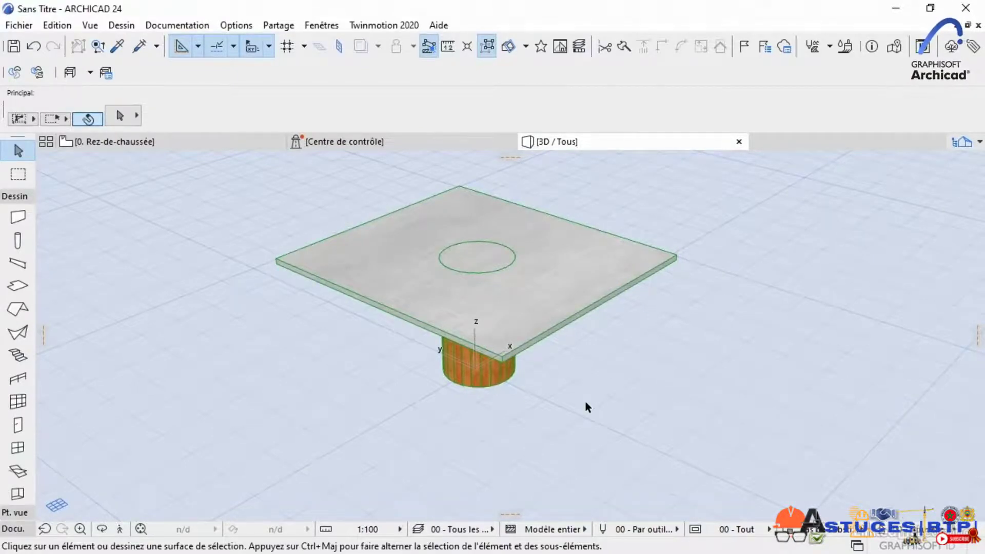
mouse_move(501, 332)
shift+middle_down()
mouse_move(486, 336)
mouse_move(519, 334)
shift+middle_up()
click(521, 336)
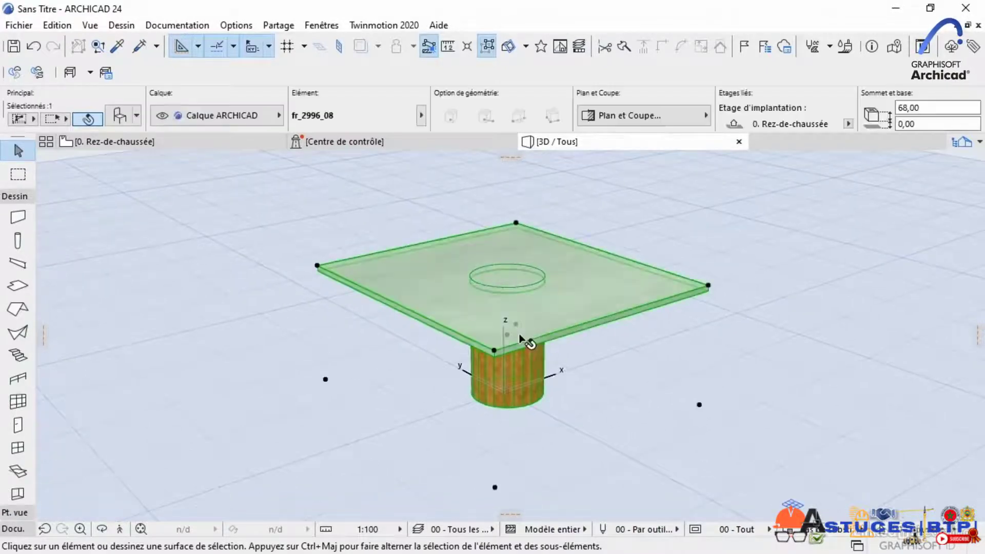
click(825, 388)
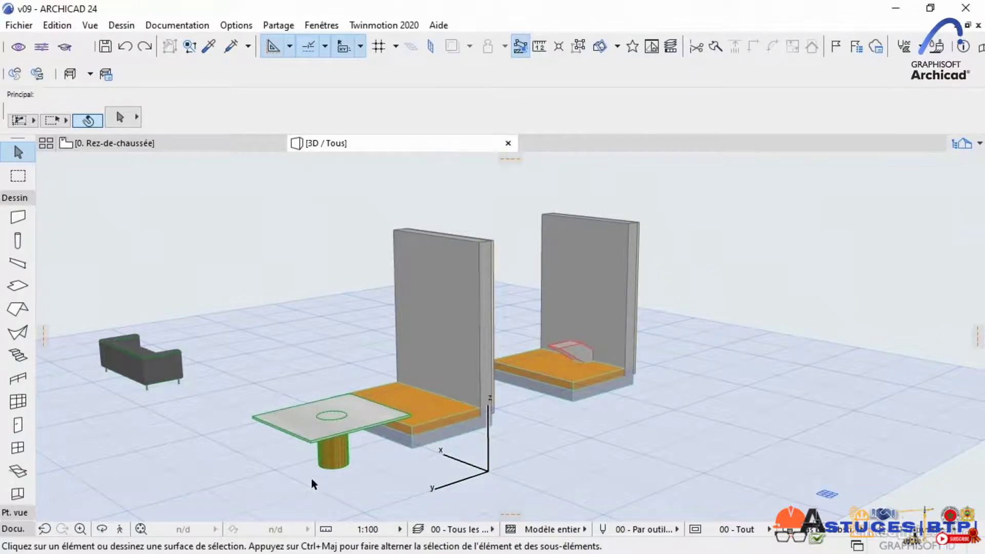
Convert the merged fr_2996_08 table object into a morph, accepting removal of the original element.
click(331, 452)
shift+middle_drag(348, 490, 314, 487)
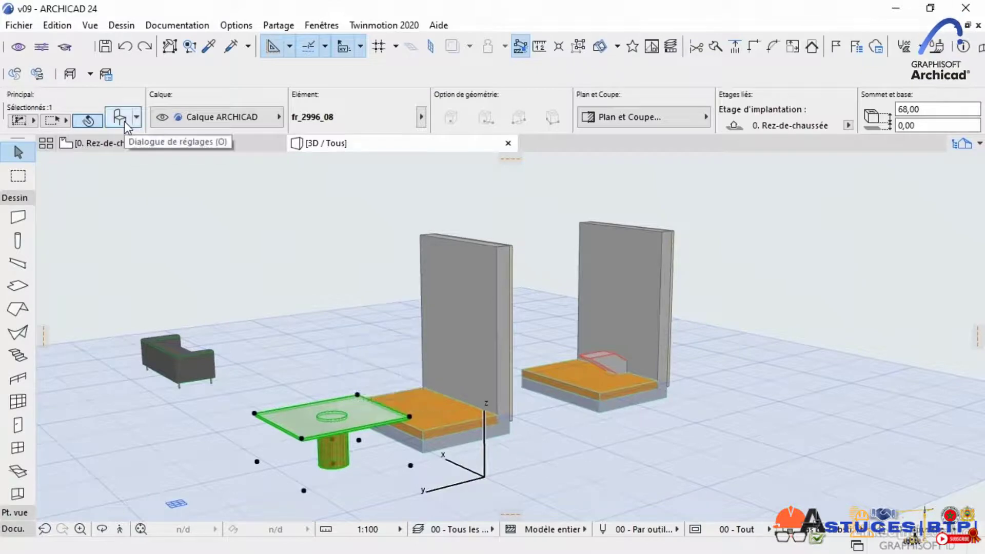
right_click(275, 413)
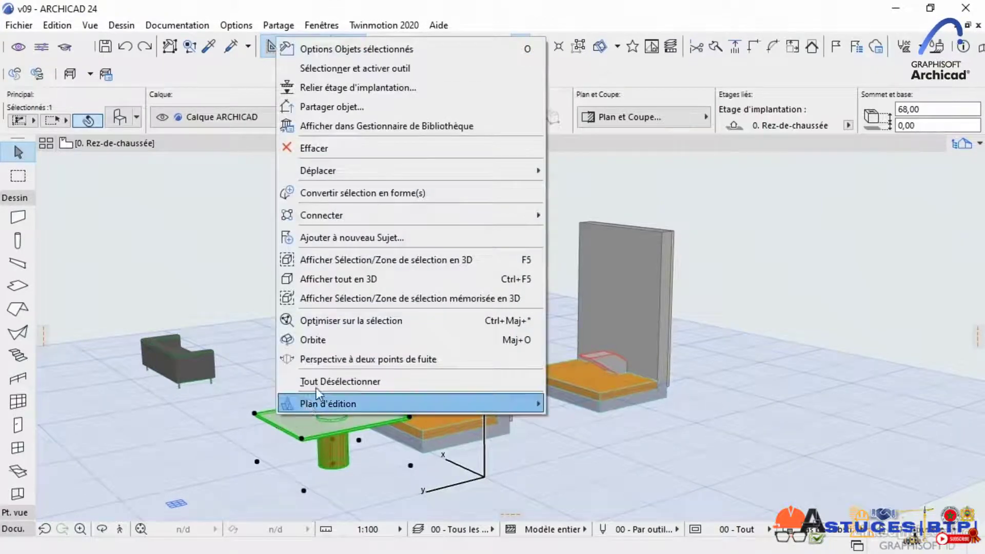
click(333, 193)
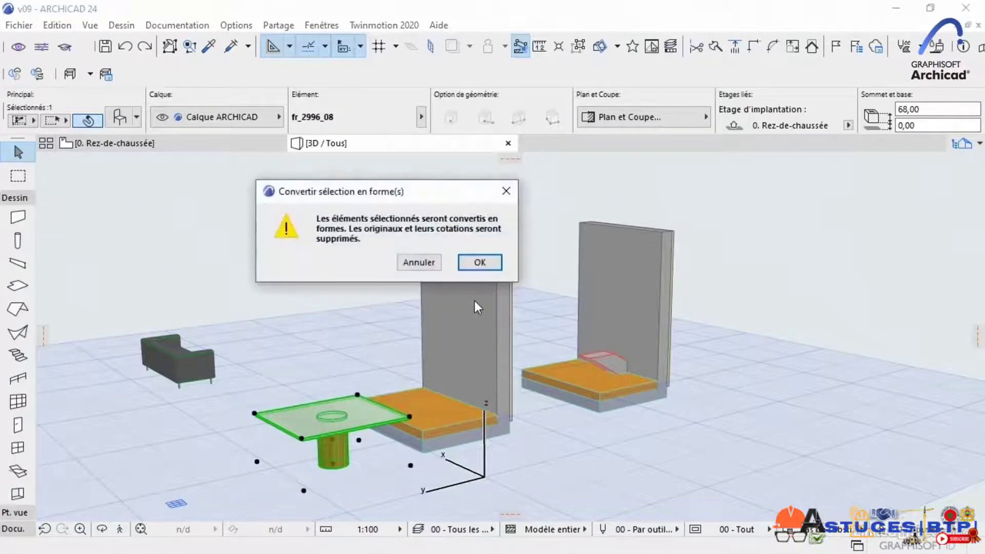
click(479, 266)
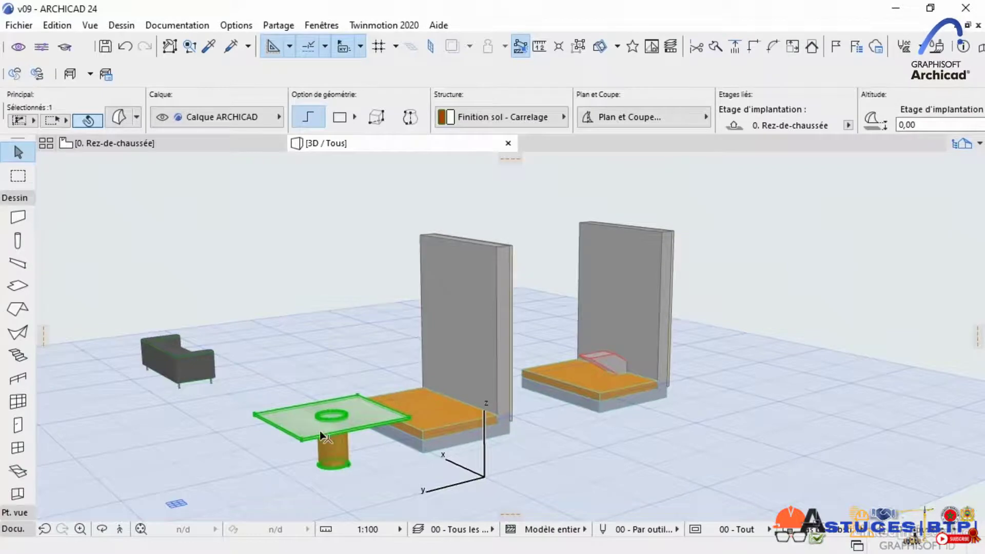
Move the table morph horizontally away from the neighbouring slab by a distance of about 118.
click(319, 430)
click(389, 282)
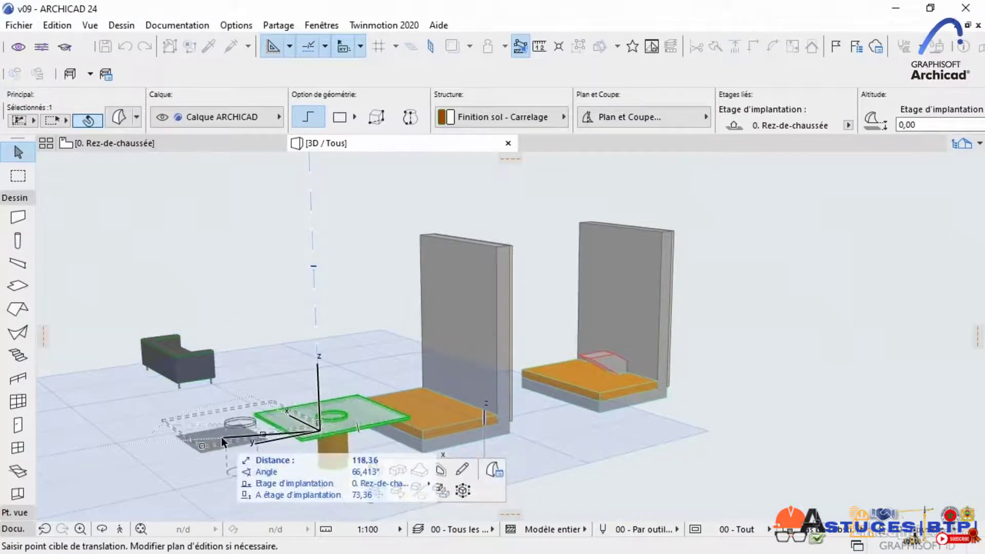
click(222, 440)
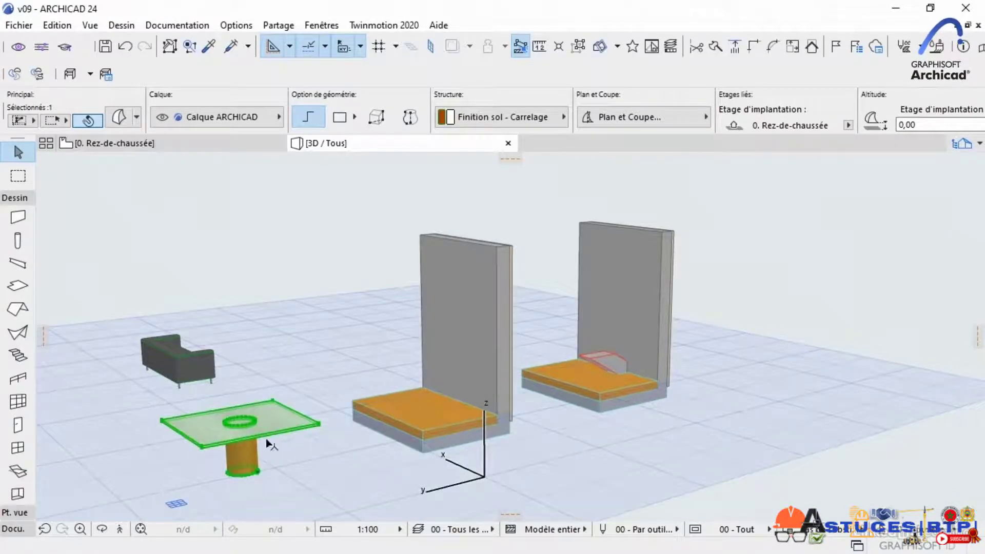
Review the table morph's settings, keep them as they are and deselect the table.
click(119, 120)
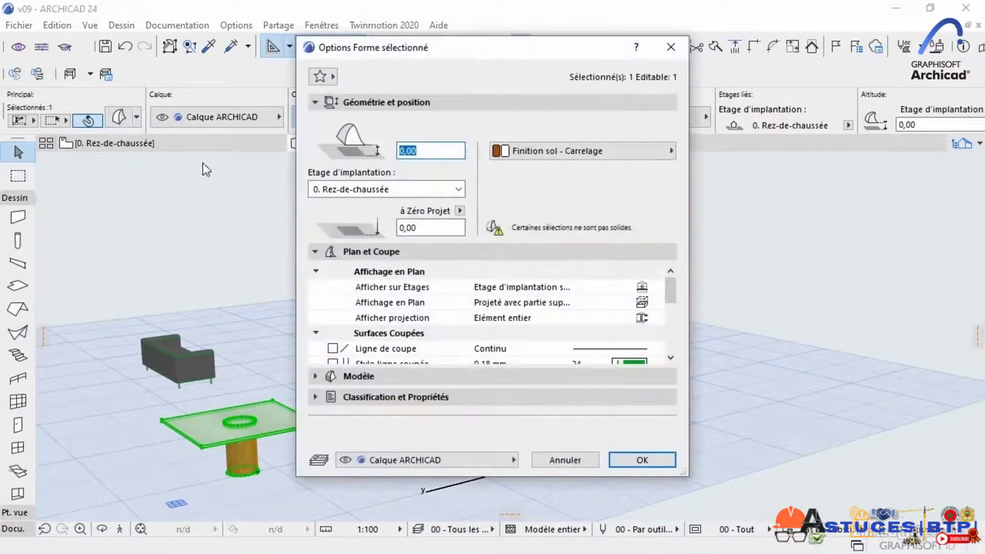
click(618, 457)
click(352, 488)
middle_drag(281, 476, 356, 446)
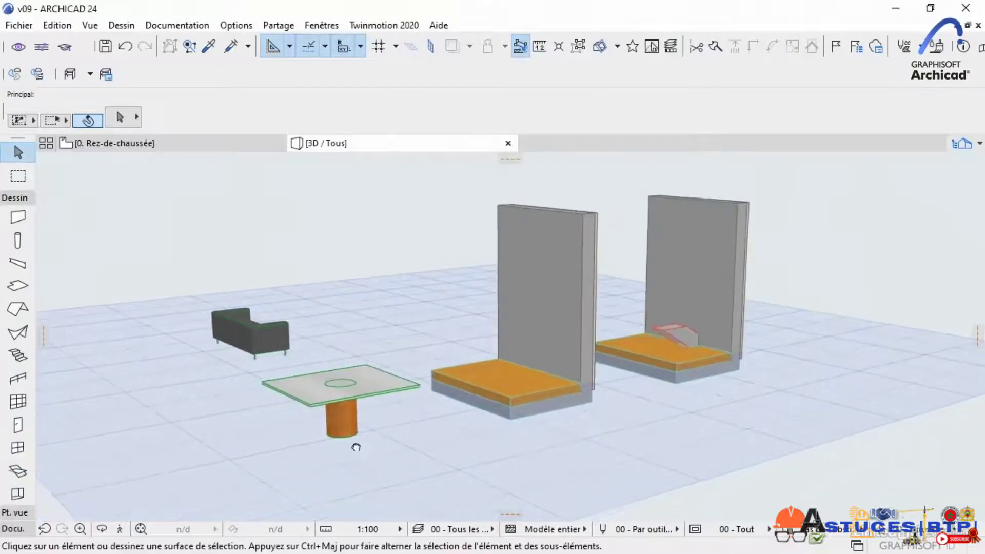
Examine the editing operations offered at the base of the table morph's leg, without applying any.
click(336, 409)
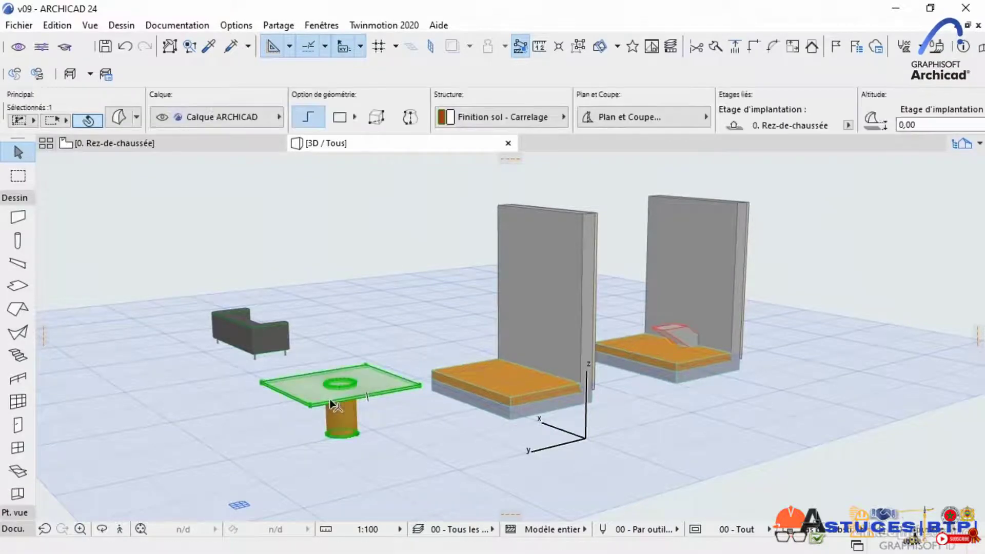
click(358, 435)
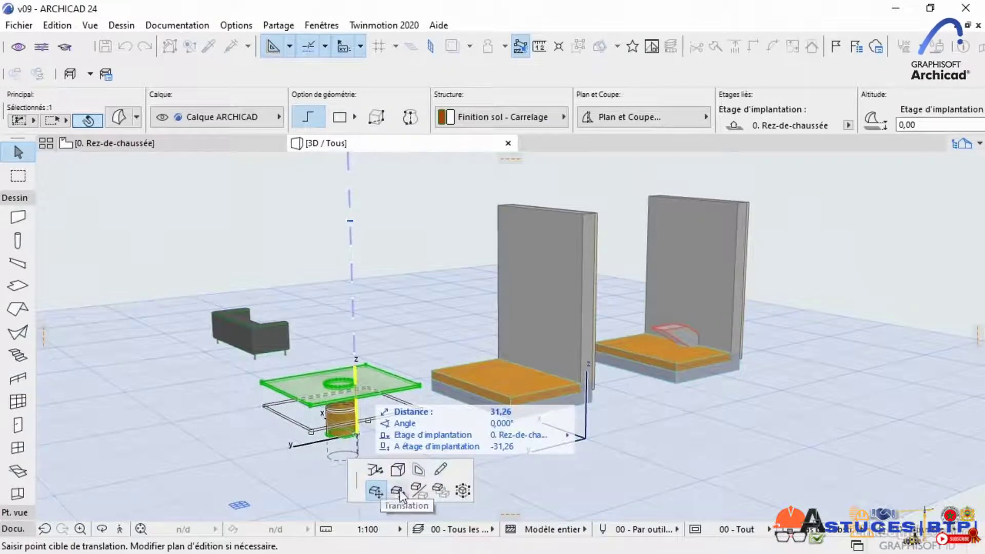
click(345, 421)
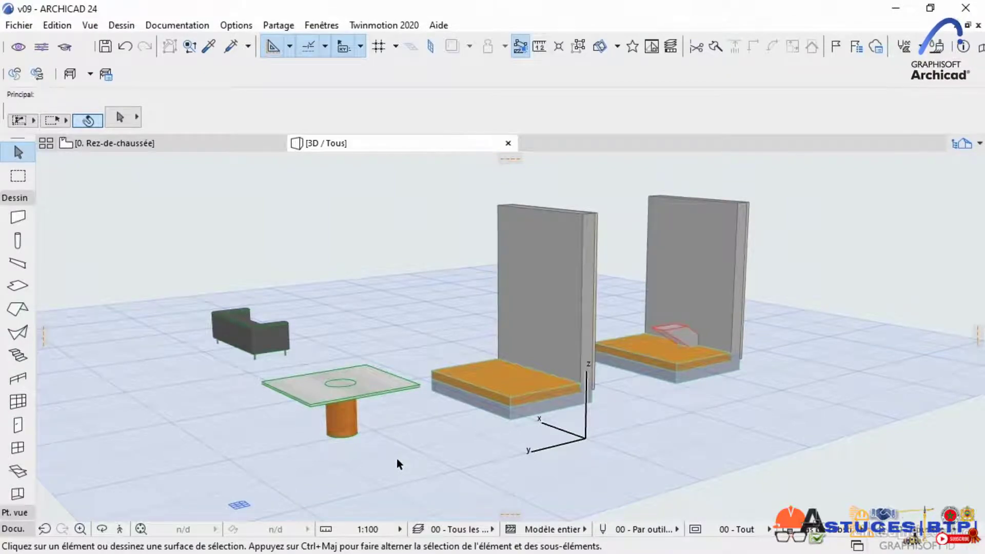
Convert the Canapé 01 24 sofa object into morphs, accepting removal of the original element.
middle_drag(540, 459, 432, 497)
middle_drag(287, 446, 407, 460)
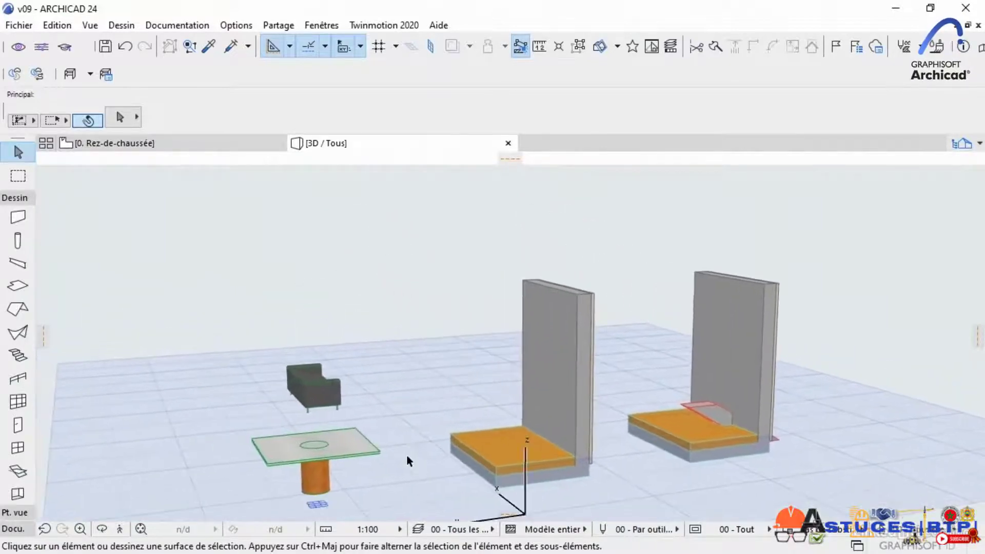
shift+middle_drag(229, 457, 355, 473)
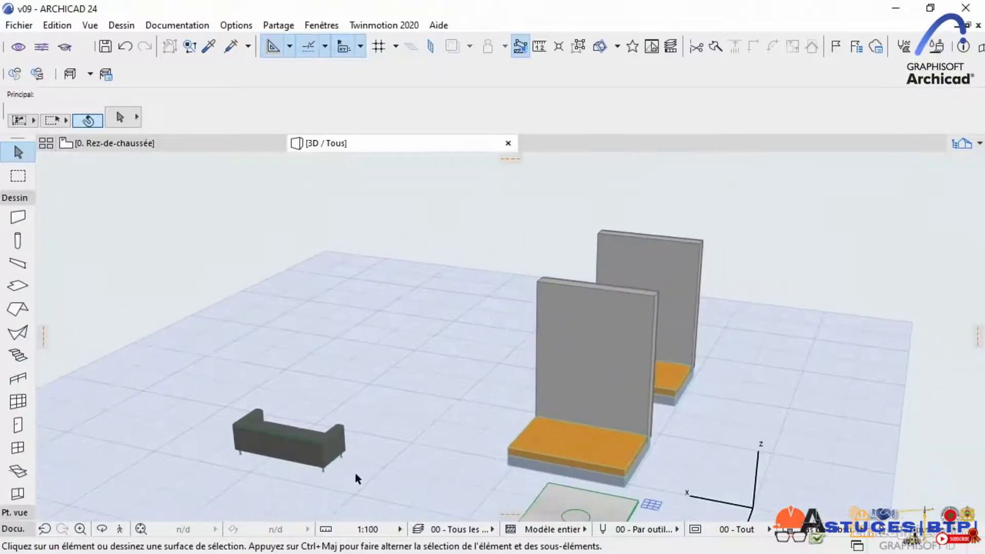
click(293, 443)
right_click(293, 443)
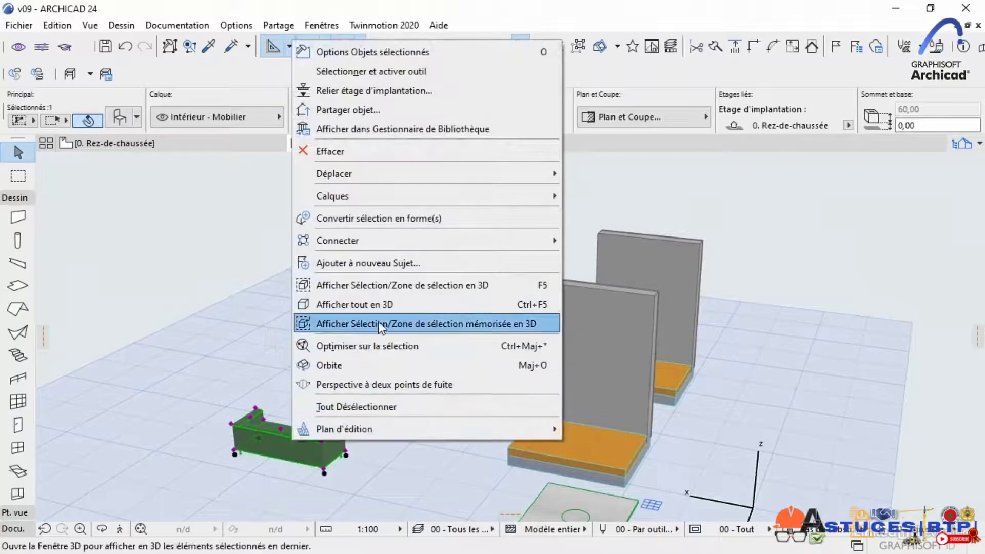
click(380, 219)
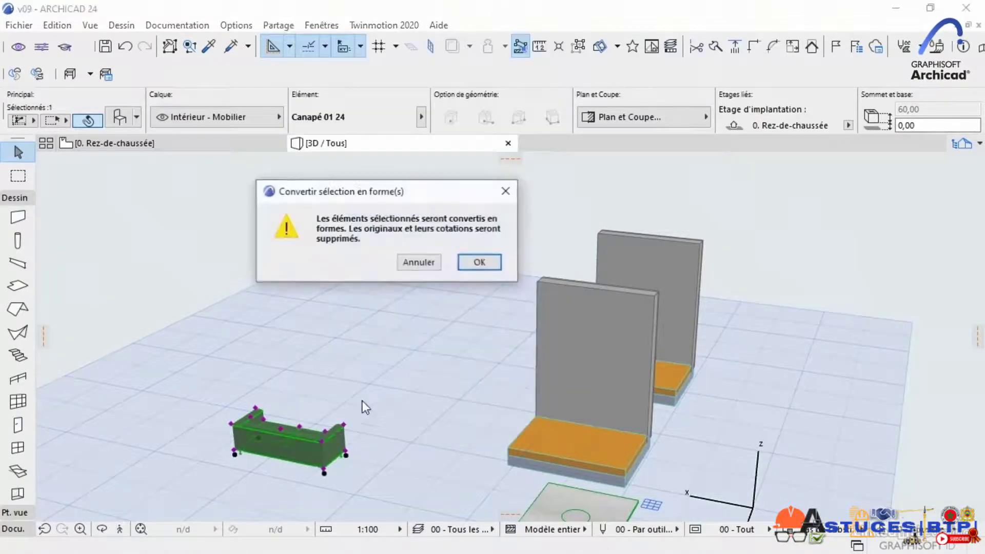
click(481, 263)
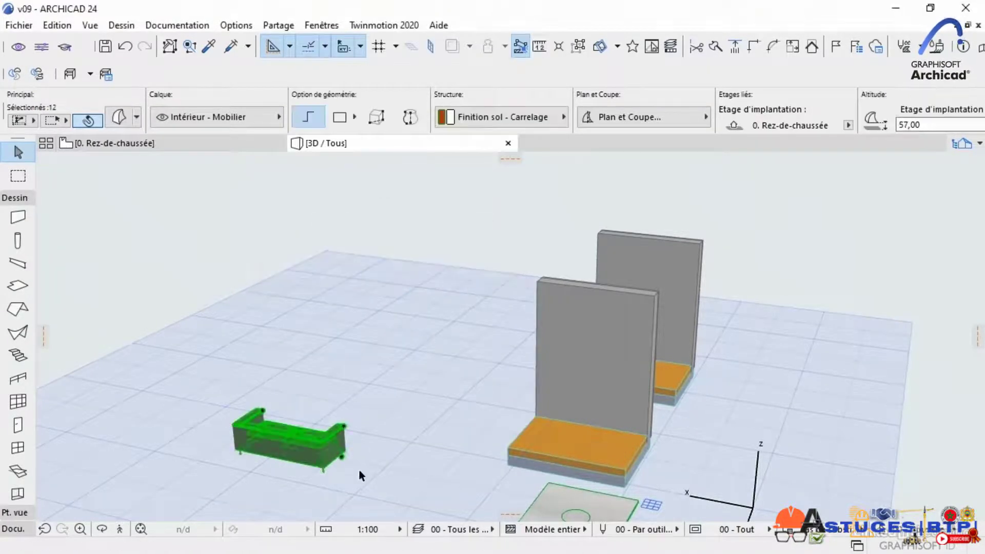
Examine the converted sofa from several angles and the editing operations offered on its morphs, without applying any.
shift+middle_drag(374, 470, 116, 455)
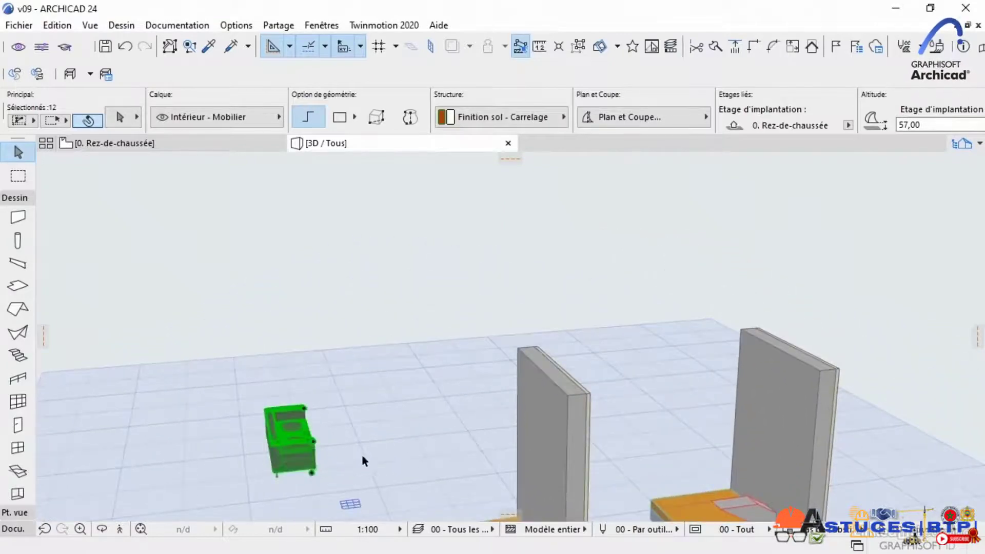
shift+middle_drag(360, 467, 340, 446)
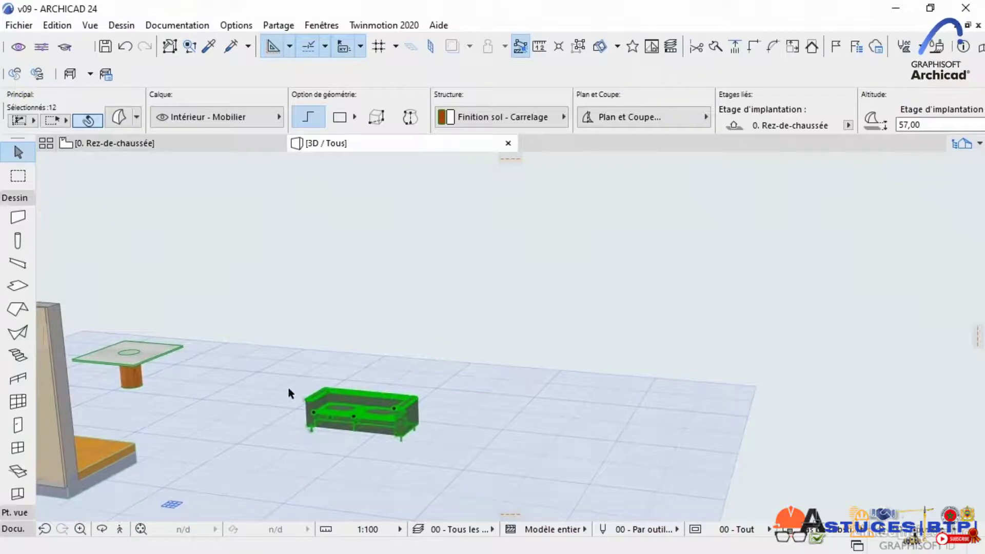
mouse_move(319, 430)
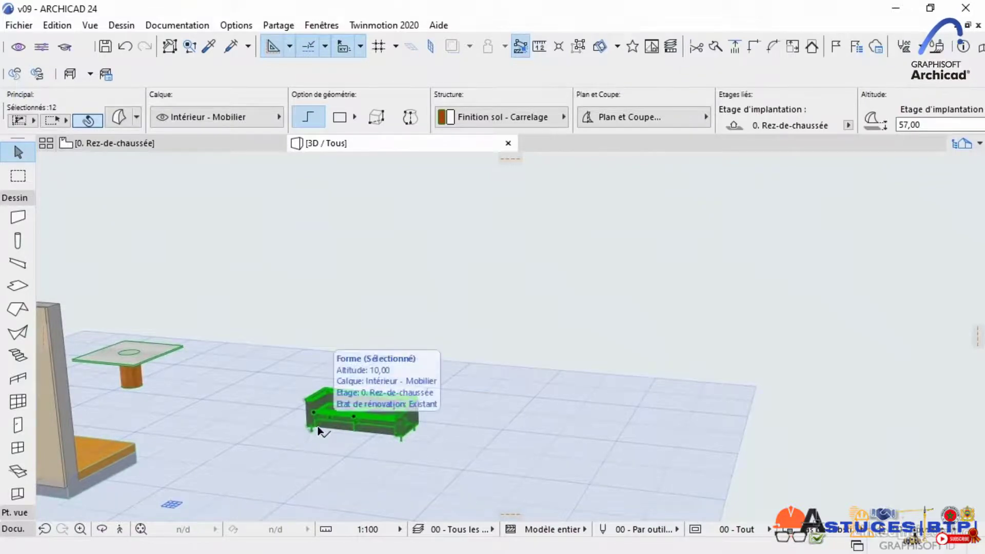
click(318, 429)
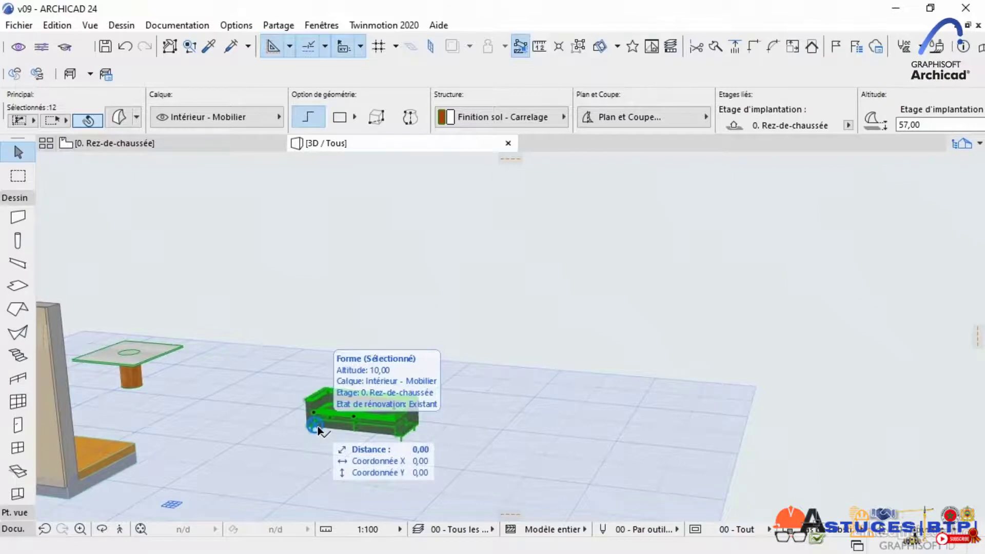
click(353, 414)
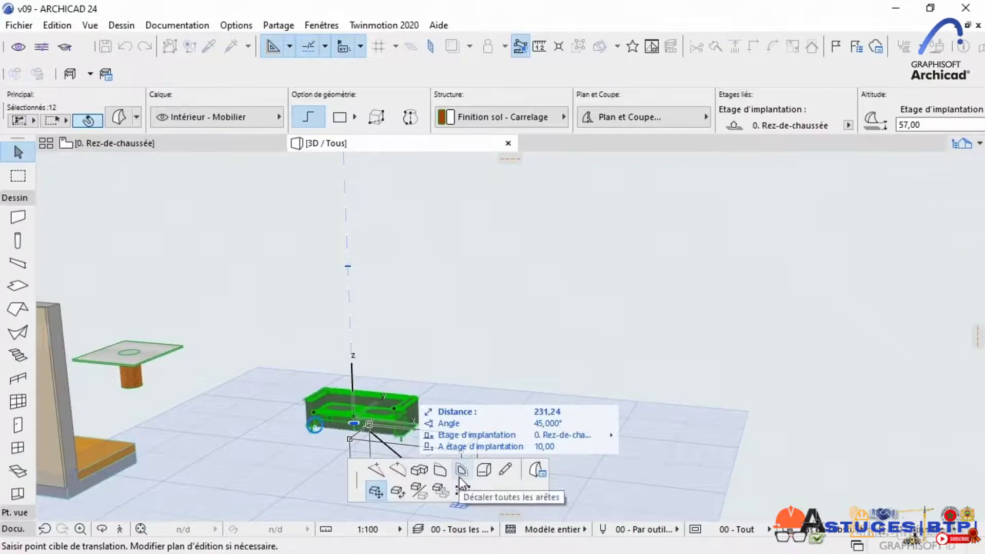
key(Escape)
Convert the slab and wall nearest the table into morphs together and clear the selection.
shift+middle_drag(169, 464, 515, 491)
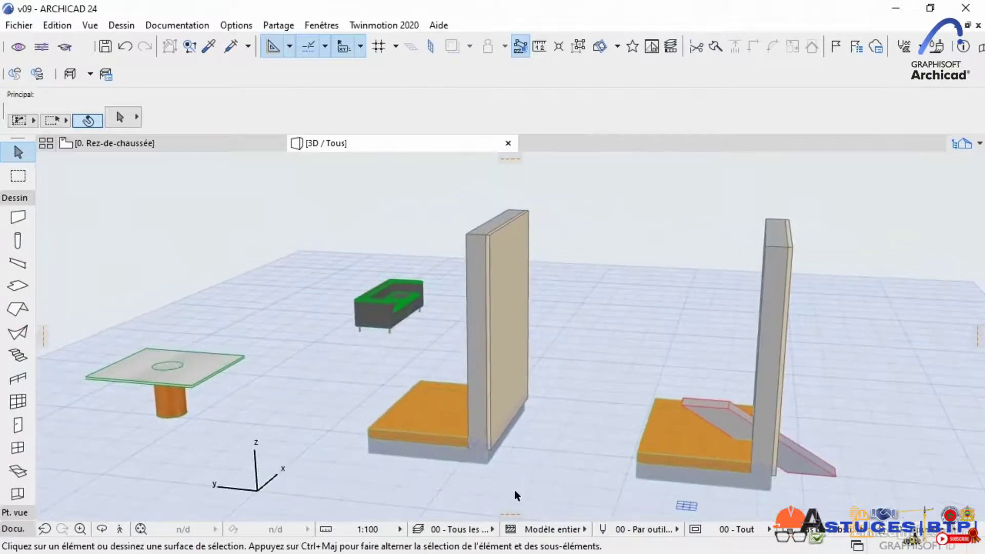
drag(515, 491, 379, 388)
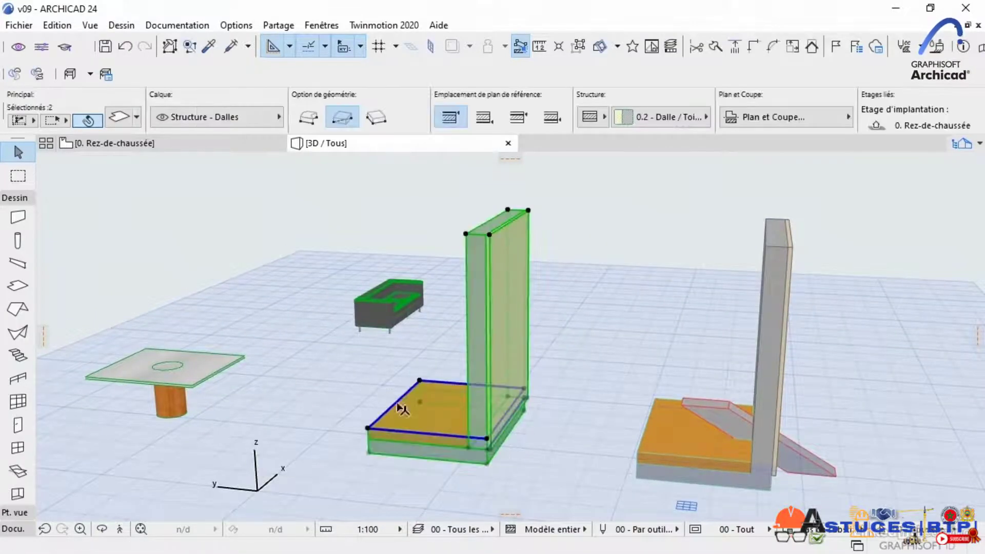
right_click(436, 398)
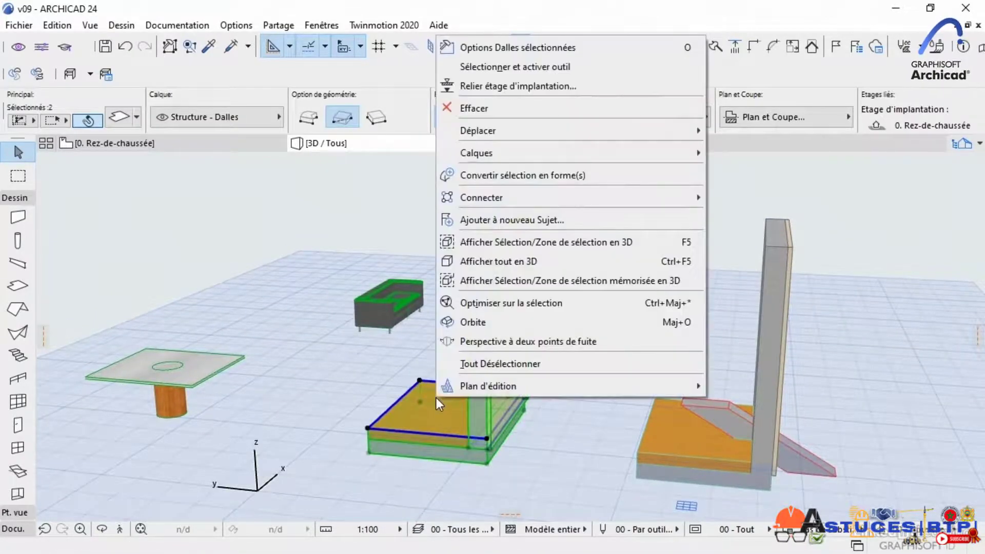
click(579, 175)
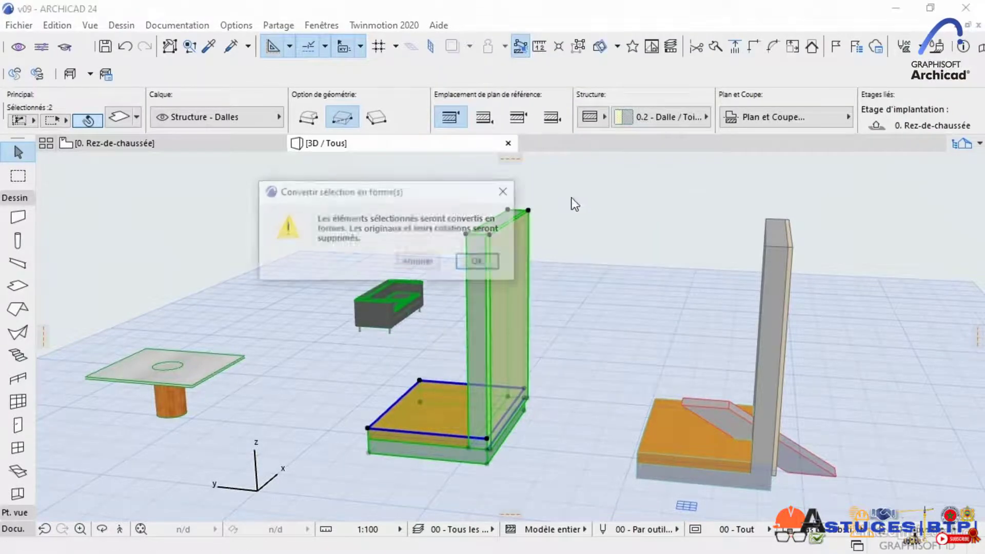
click(481, 261)
shift+middle_drag(338, 503, 487, 451)
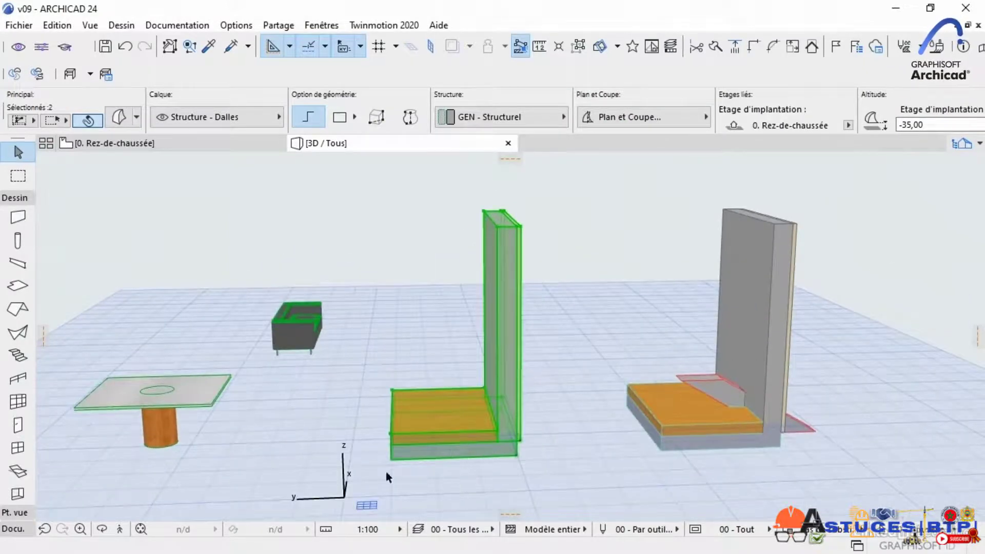
click(339, 440)
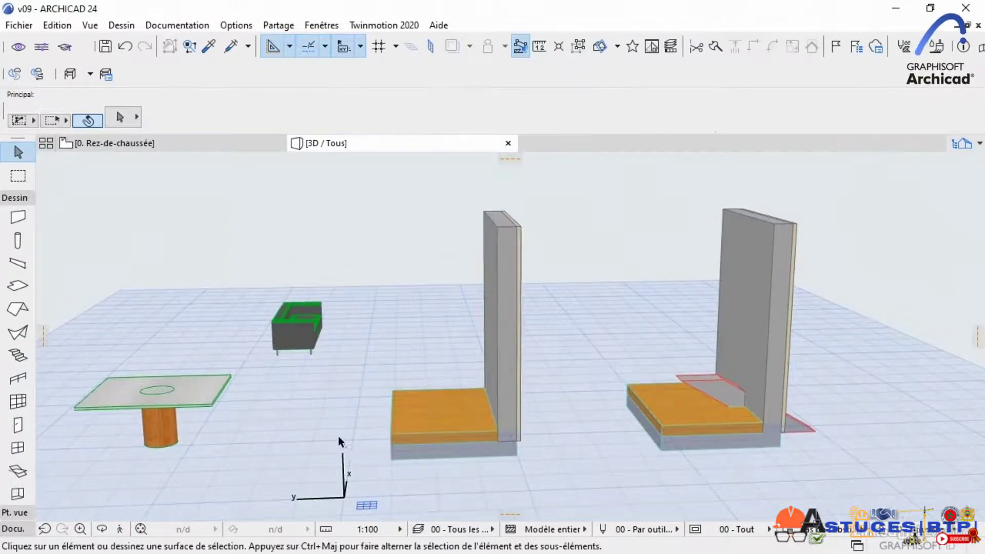
Move the slab morph out from under its wall towards the table and deselect it.
click(436, 432)
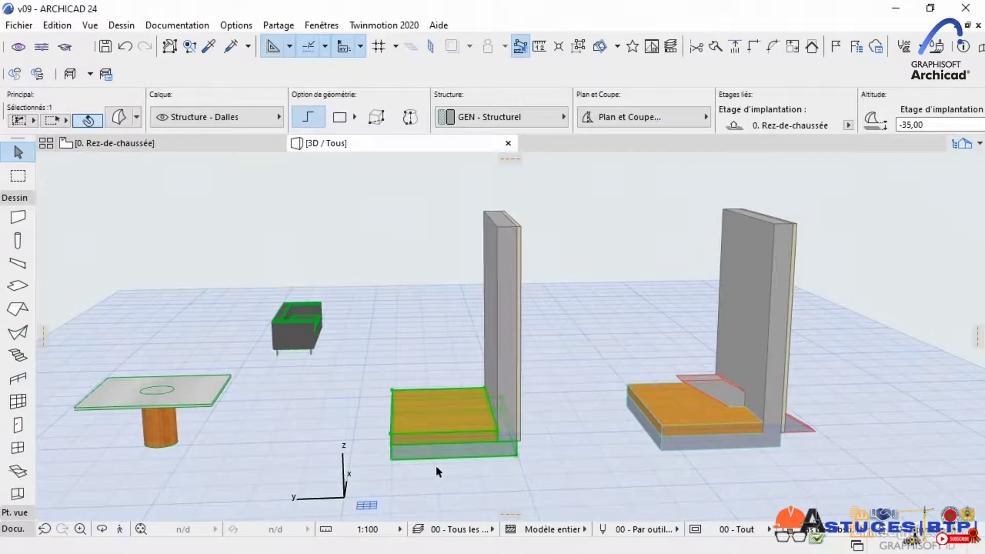
click(516, 456)
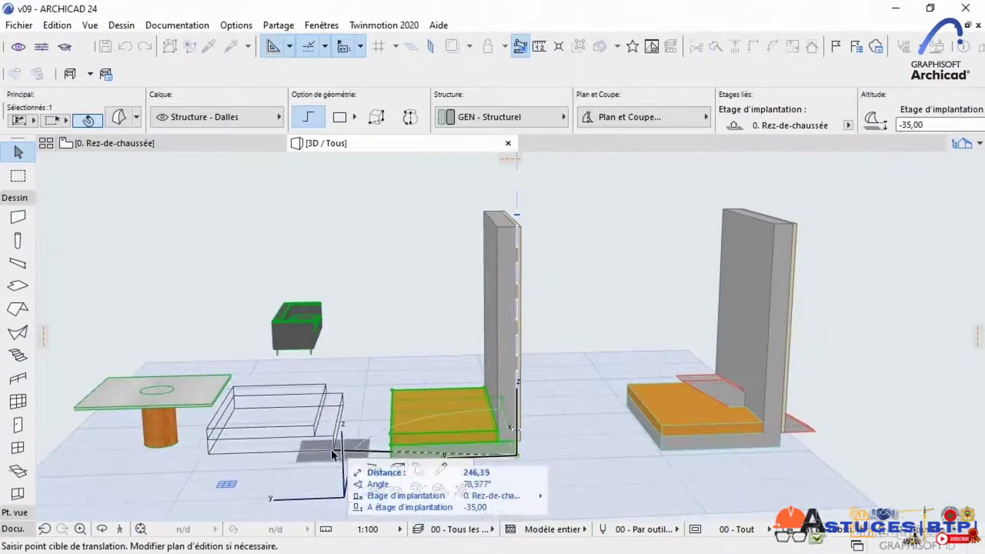
click(341, 471)
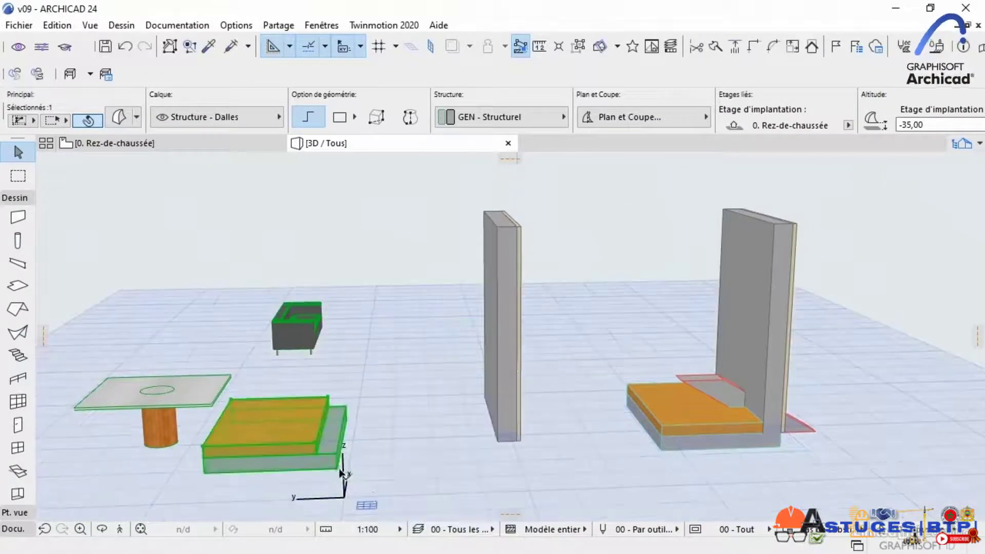
click(420, 511)
Inspect the separated wall and slab morphs and the neighbouring wall-slab assembly from several angles.
click(514, 413)
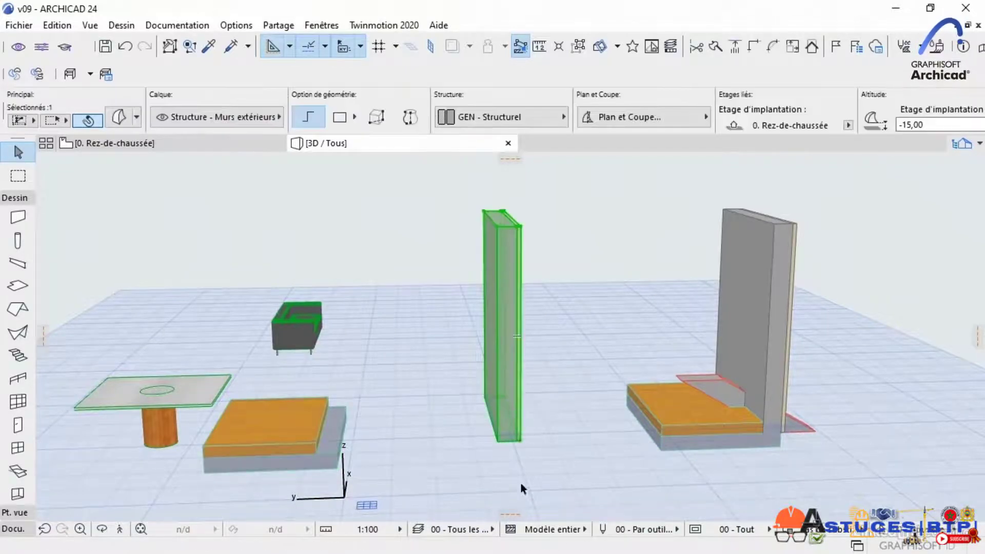
click(520, 504)
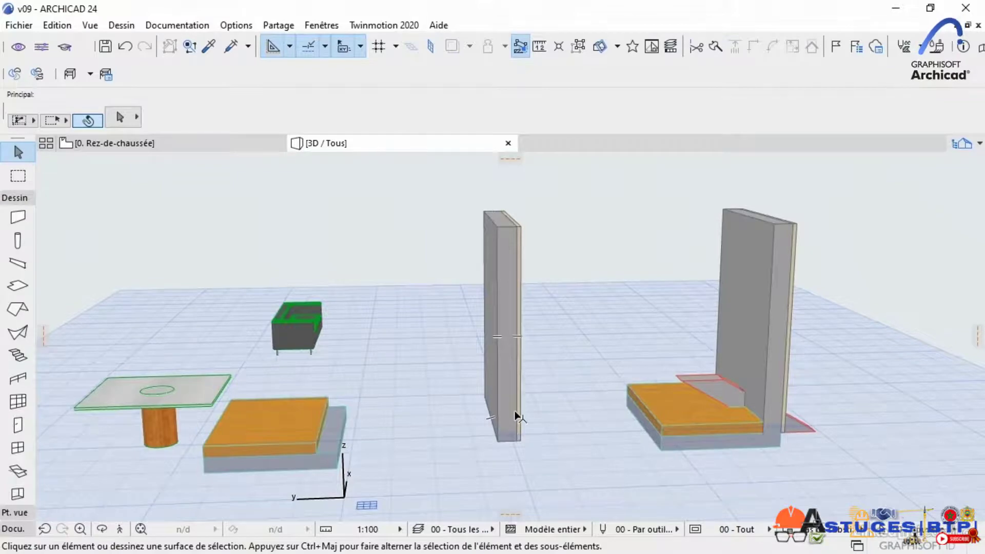
click(324, 455)
scroll(488, 488, down, 5)
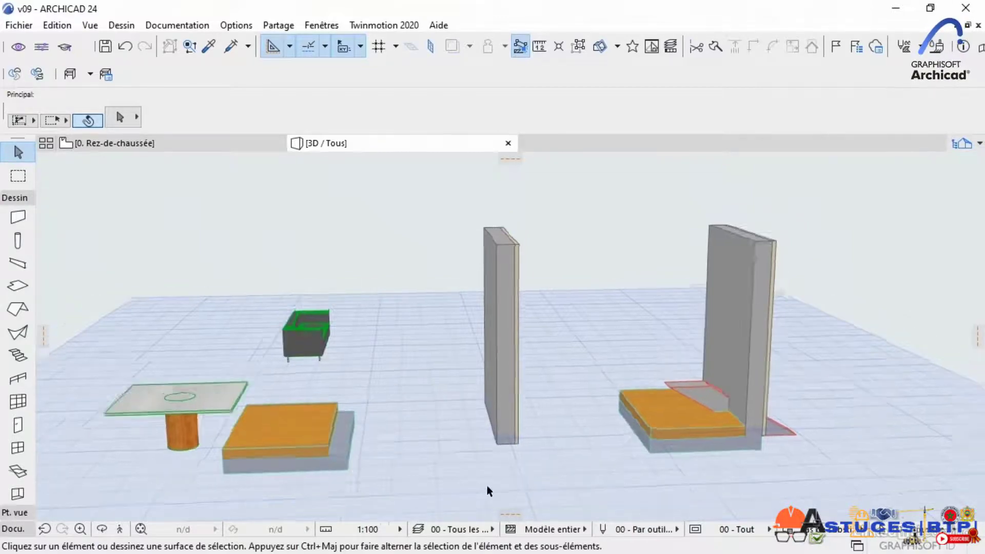
middle_drag(553, 500, 472, 481)
mouse_move(472, 480)
mouse_down()
mouse_move(549, 479)
mouse_move(334, 468)
mouse_move(464, 481)
mouse_up()
scroll(451, 457, up, 5)
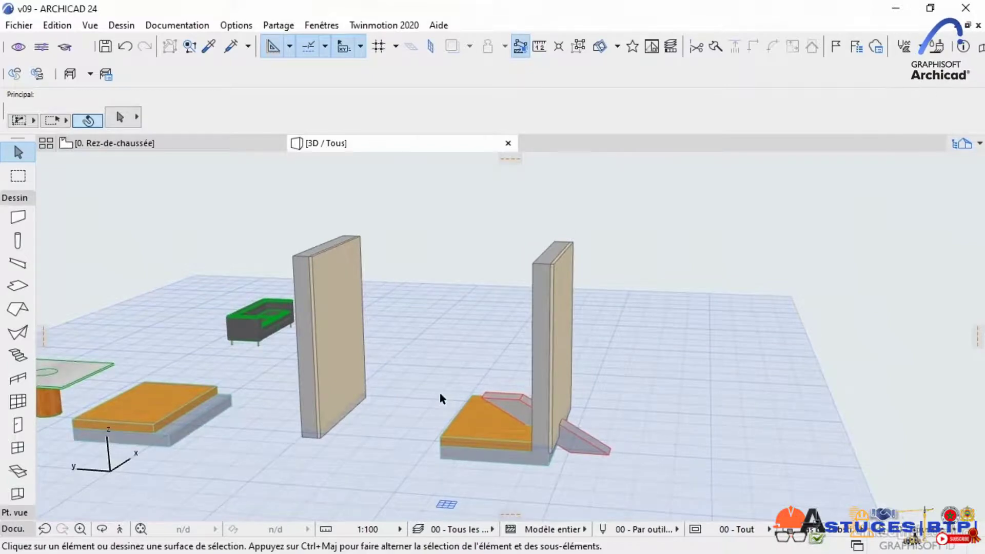
shift+middle_drag(419, 483, 487, 472)
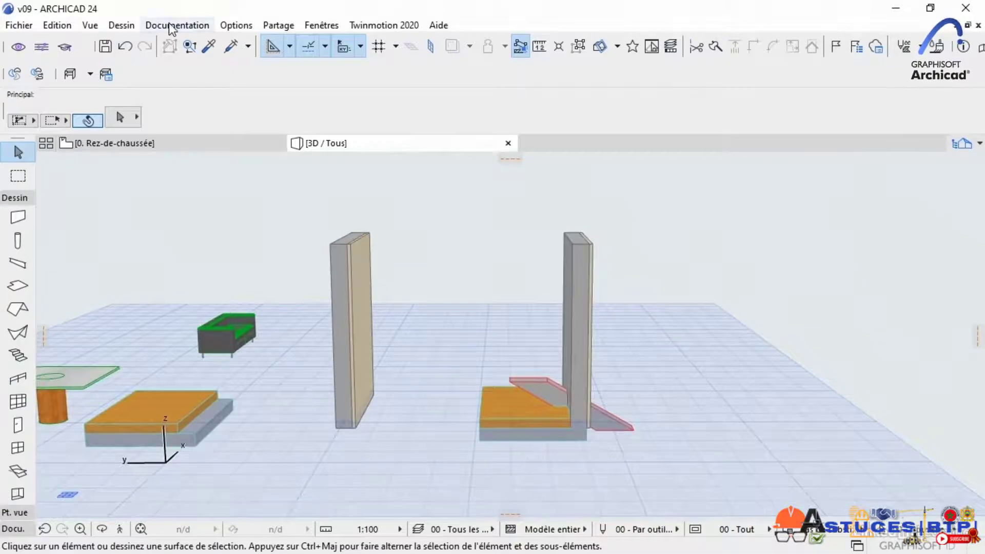
Open Solid Element Operations and set the wall crossed by the inclined column and its adjoining slab as targets.
click(122, 26)
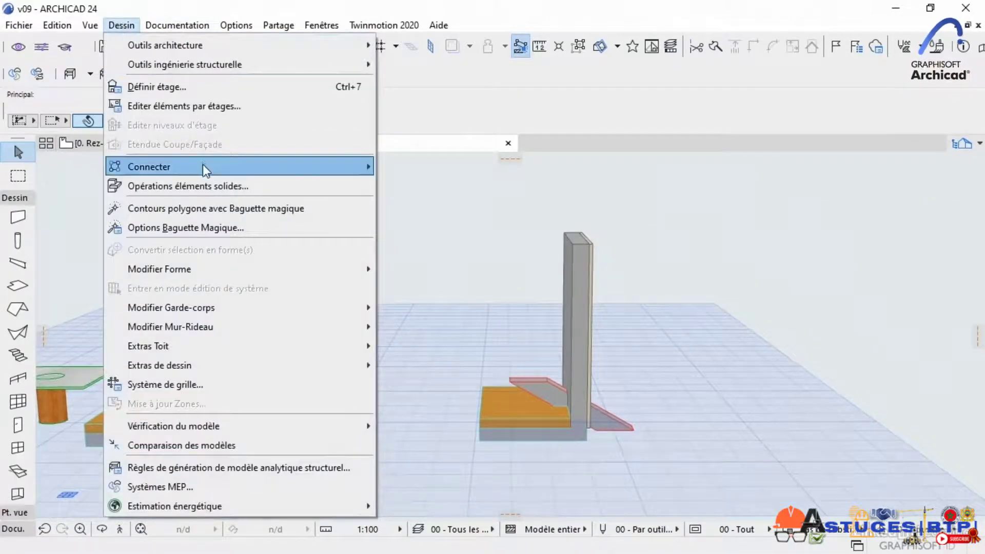
click(205, 184)
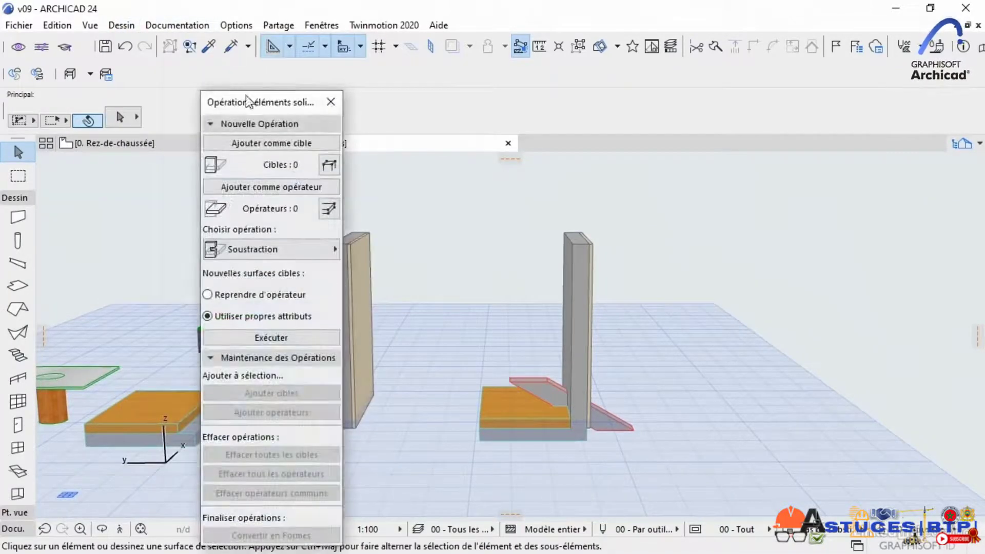
drag(246, 95, 216, 48)
shift+middle_drag(447, 424, 551, 448)
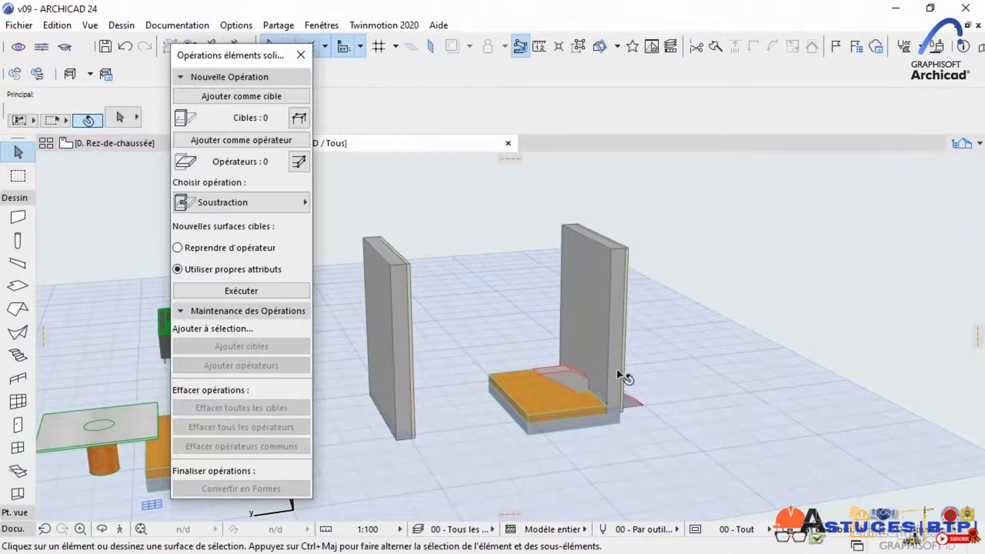
click(606, 307)
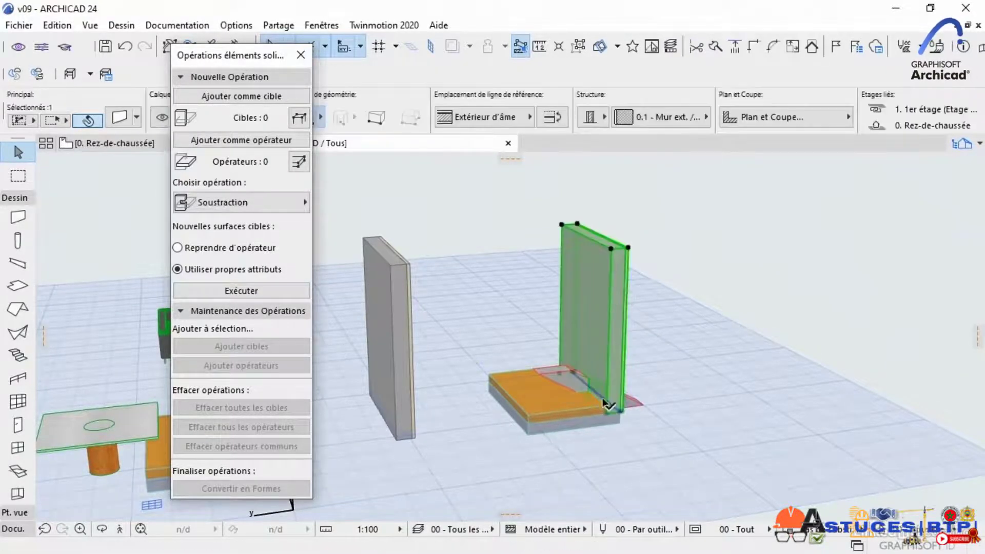
shift+click(545, 417)
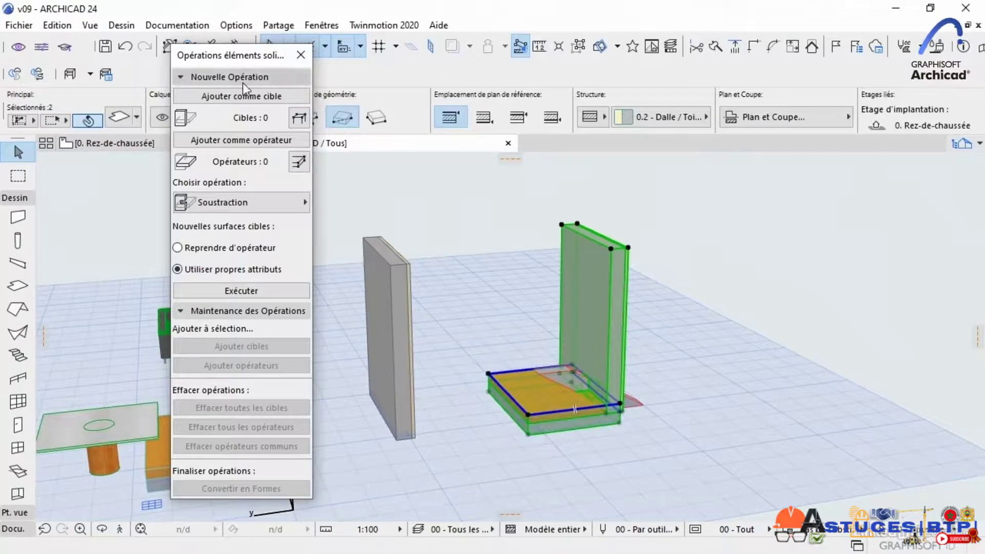
click(245, 97)
click(716, 253)
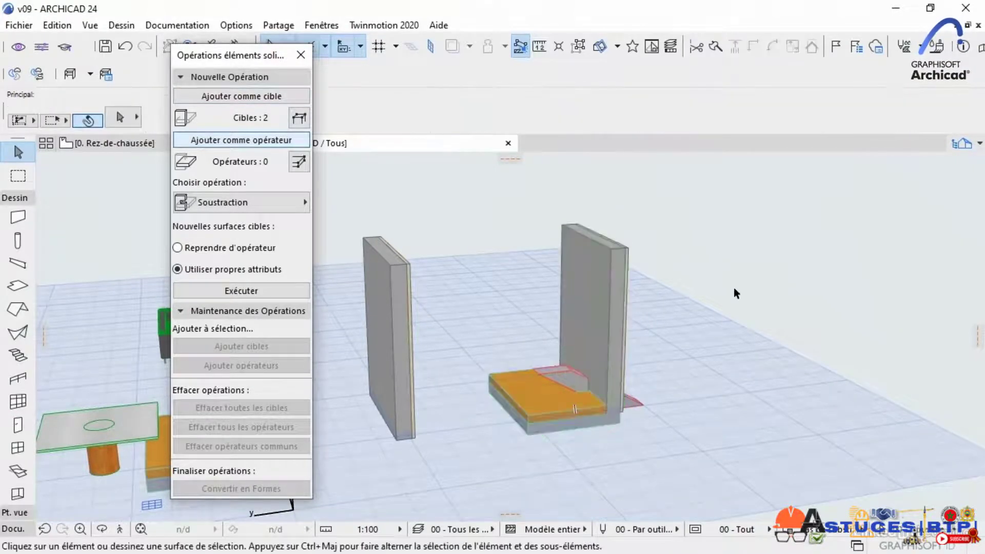
Set the inclined column as operator and execute a subtraction with upward extrusion on the wall and slab.
click(553, 370)
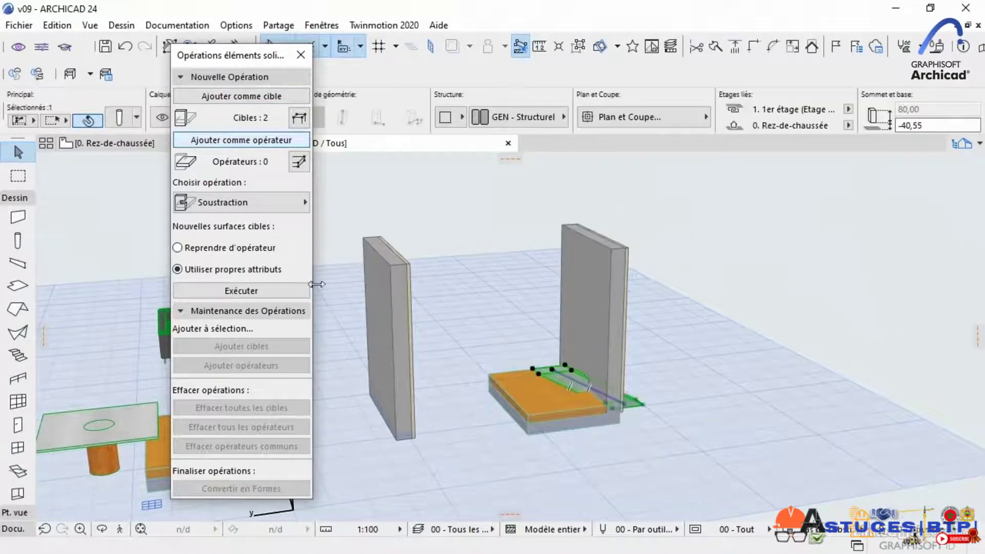
click(229, 140)
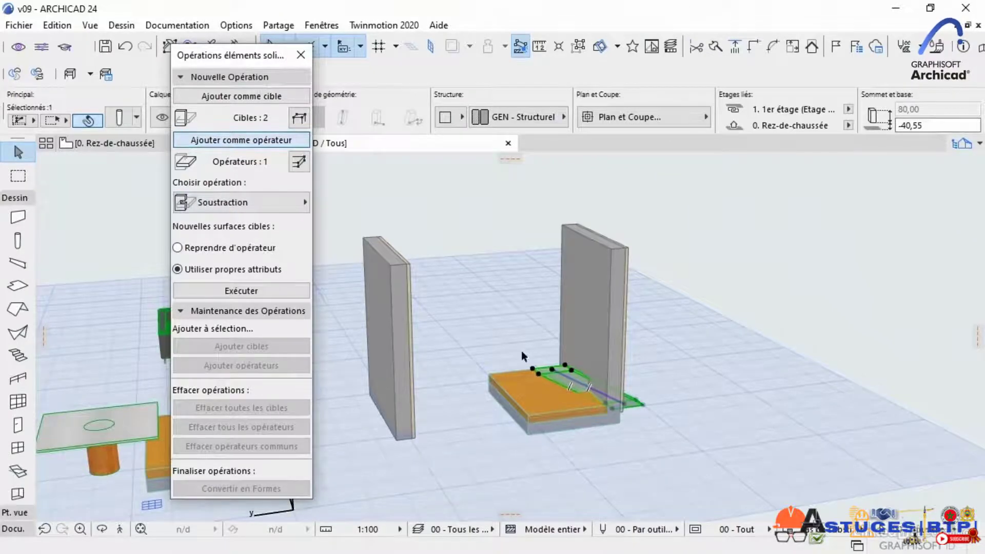
click(765, 295)
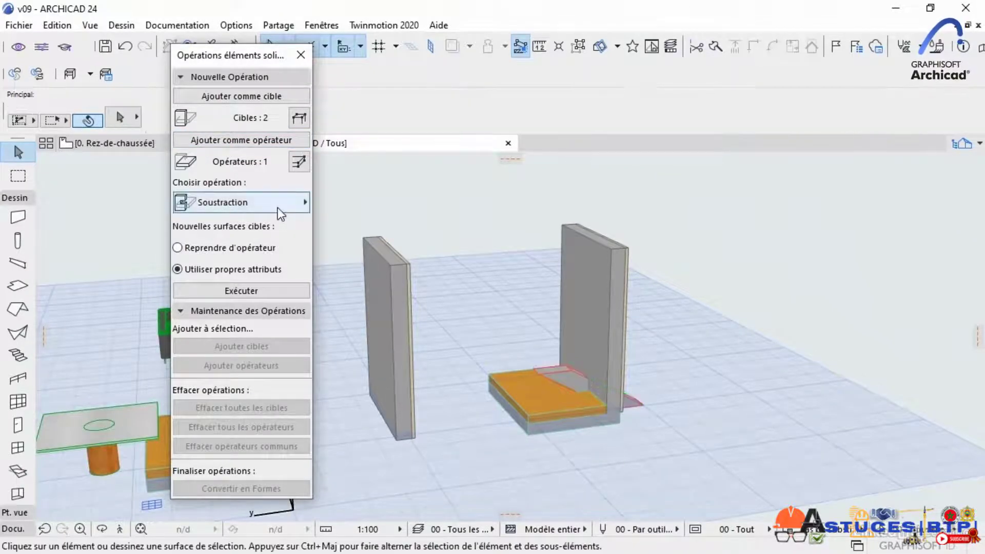
click(283, 207)
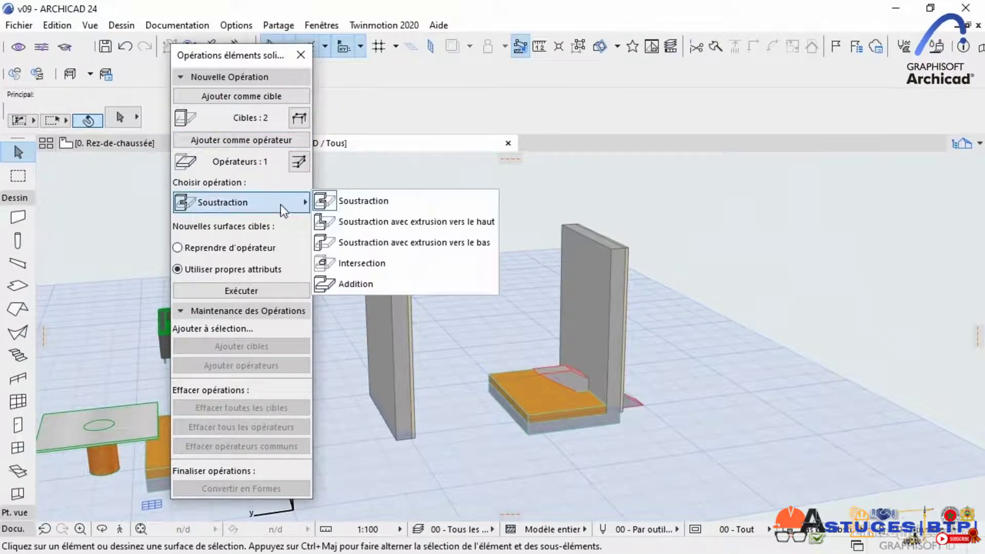
click(407, 221)
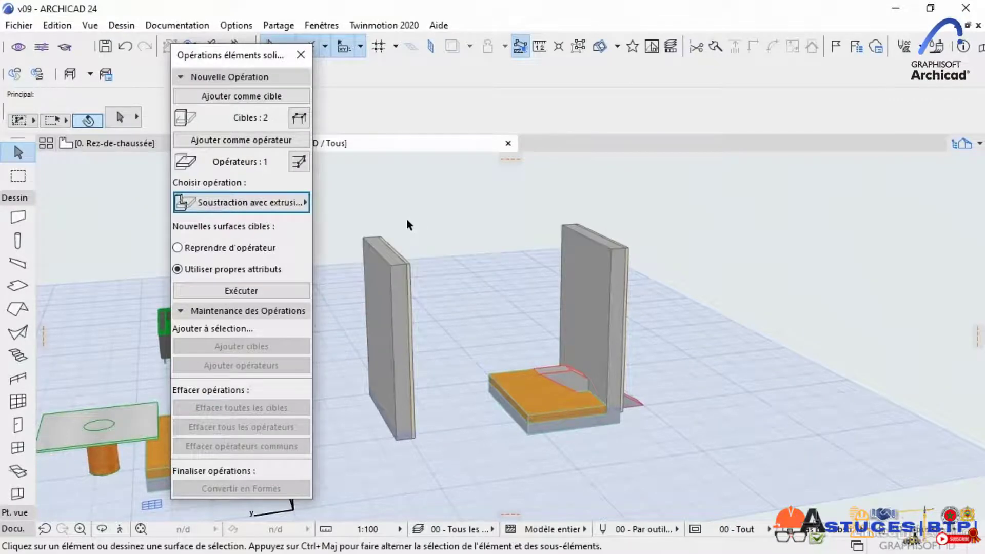
click(241, 290)
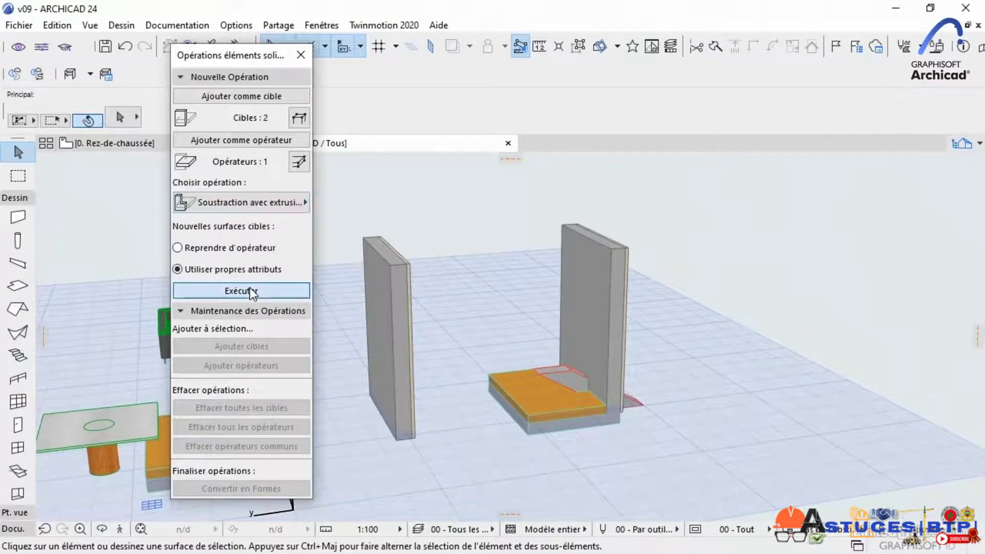
Examine the cut wall, slab and inclined column from several angles, selecting them in turn to check how they are separated.
shift+middle_drag(607, 454, 614, 431)
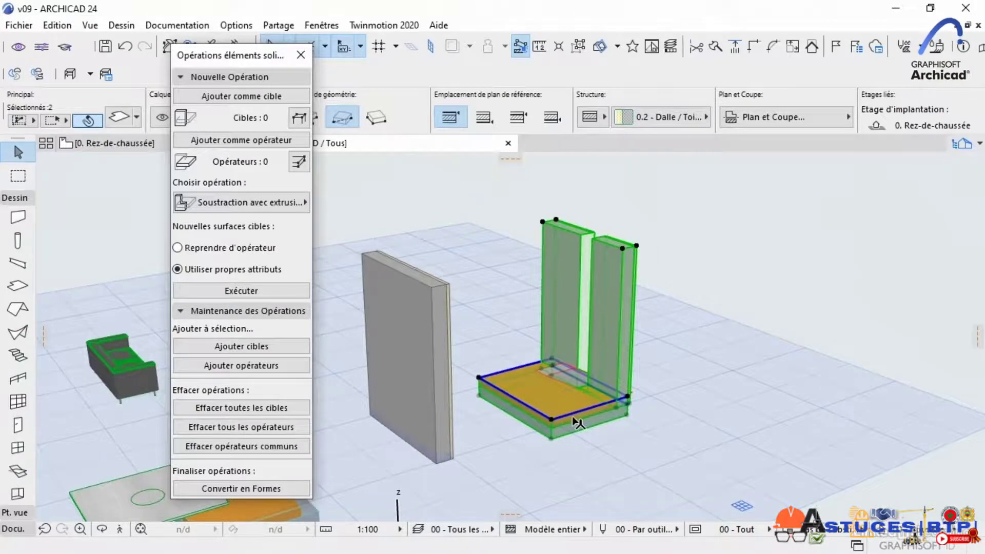
click(593, 464)
shift+middle_drag(624, 472, 529, 456)
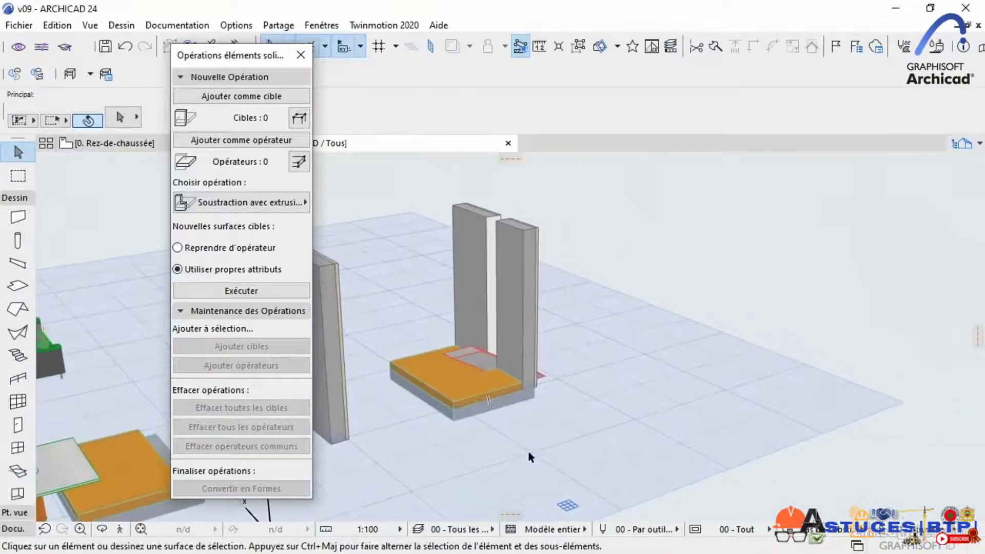
click(463, 403)
click(501, 319)
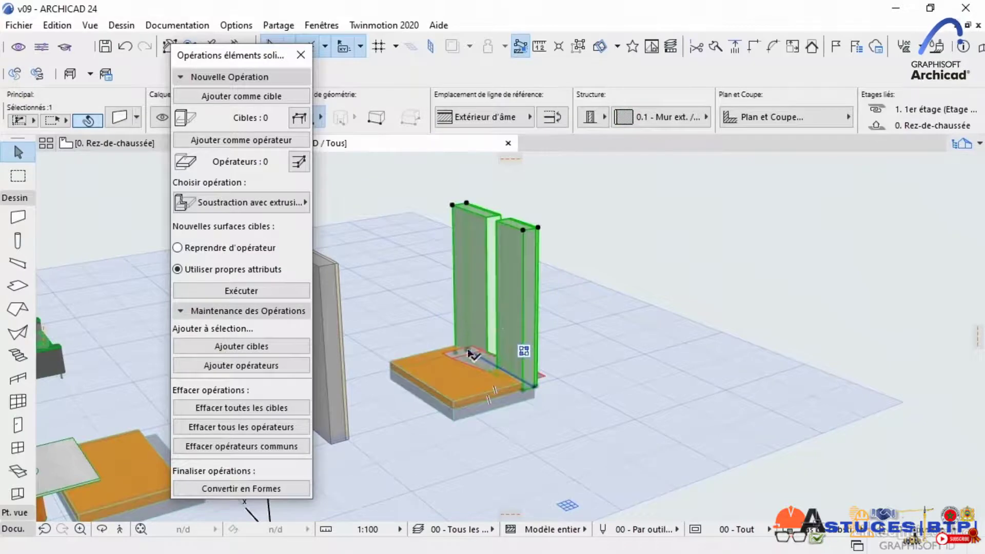
shift+middle_drag(618, 382, 430, 398)
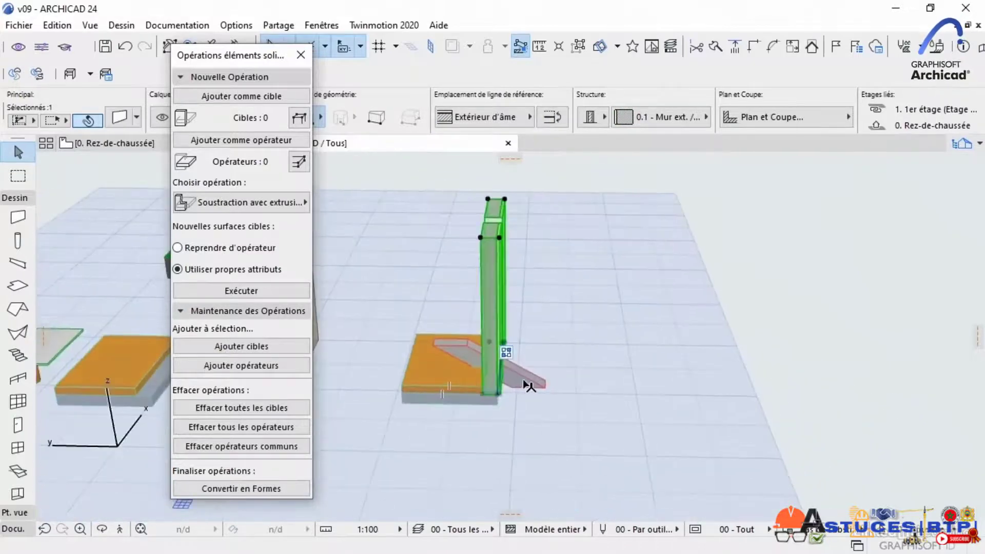
click(524, 381)
click(627, 399)
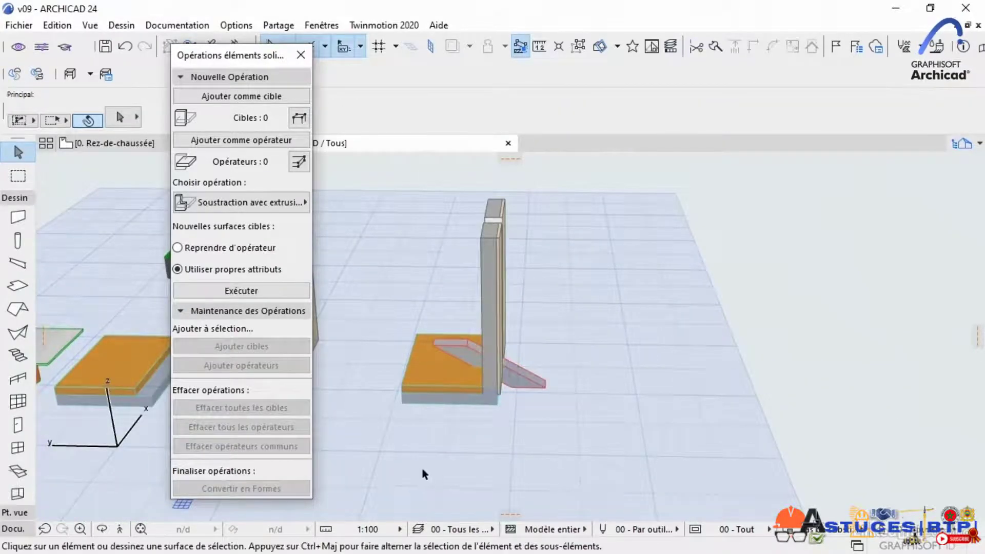
click(479, 392)
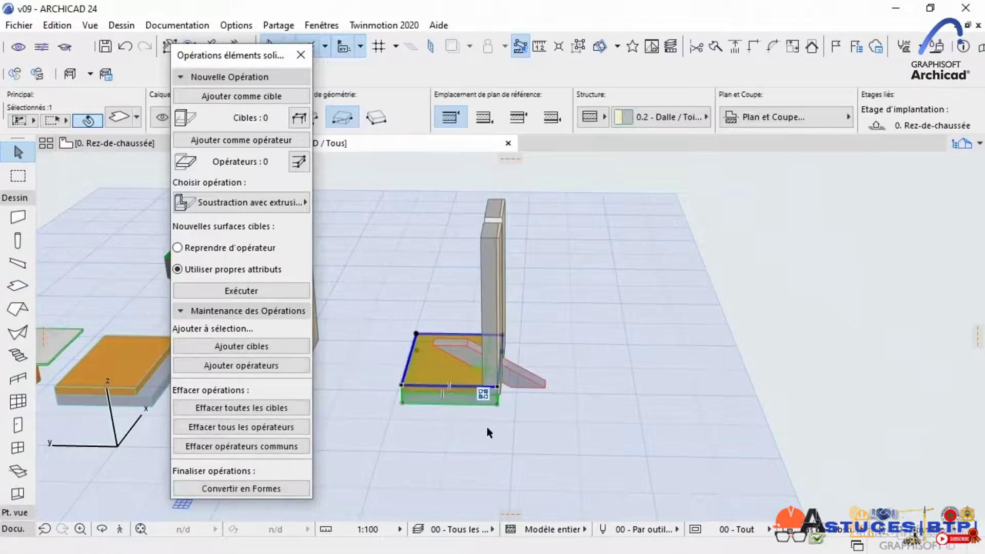
Convert the cut wall, slab and inclined column together into morphs, finalising the solid operation, and clear the selection.
drag(558, 438, 415, 303)
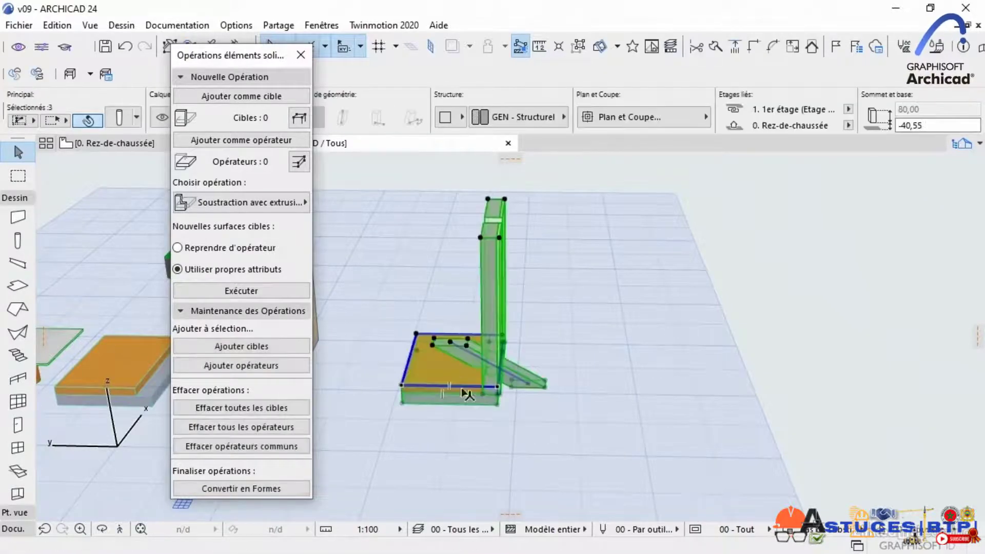
click(232, 486)
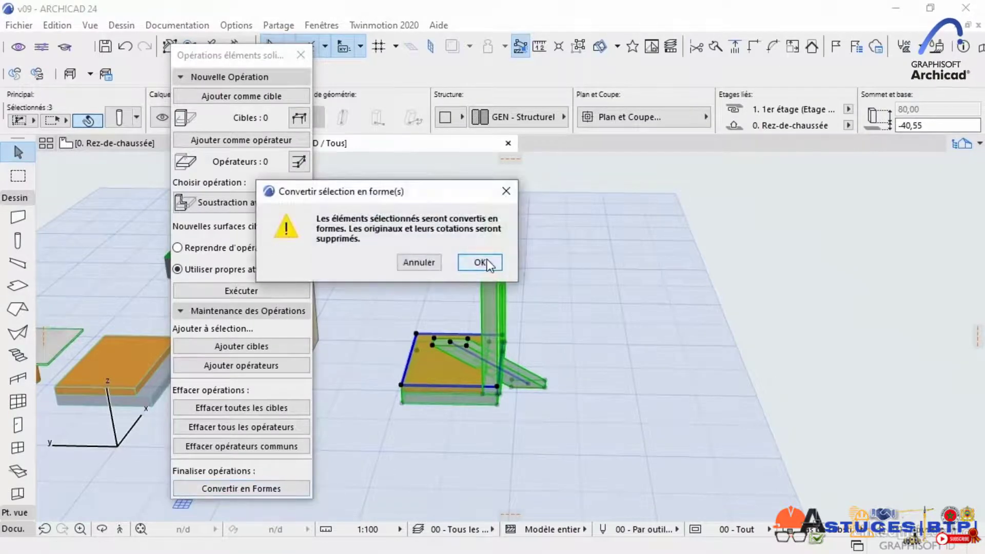
click(484, 262)
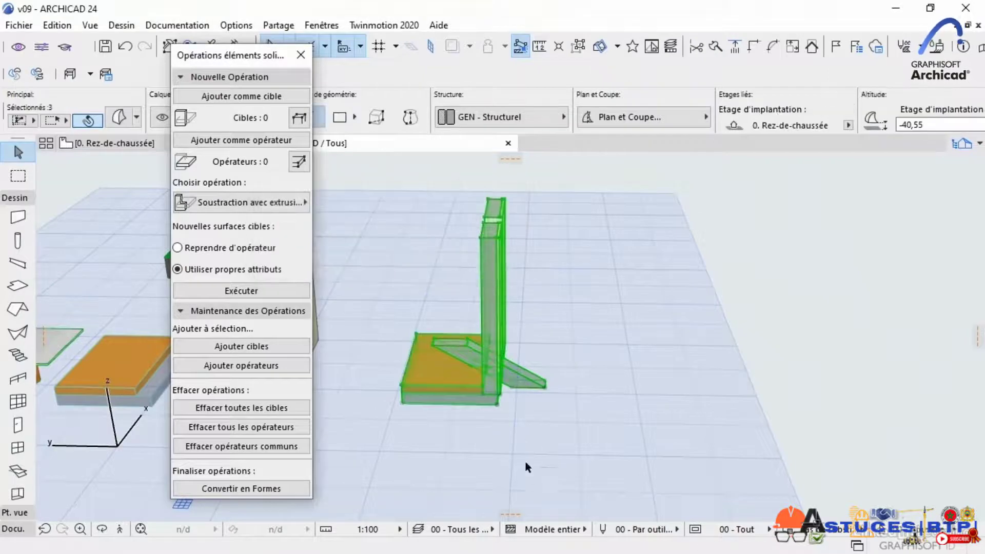
click(539, 415)
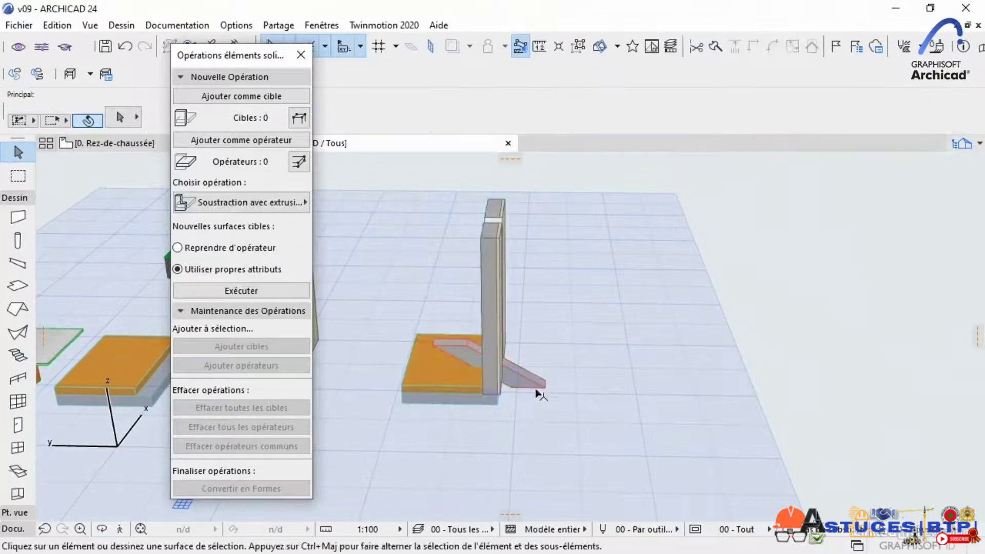
Pull the inclined column morph away from the cut wall and slab, and delete it.
click(535, 391)
click(544, 390)
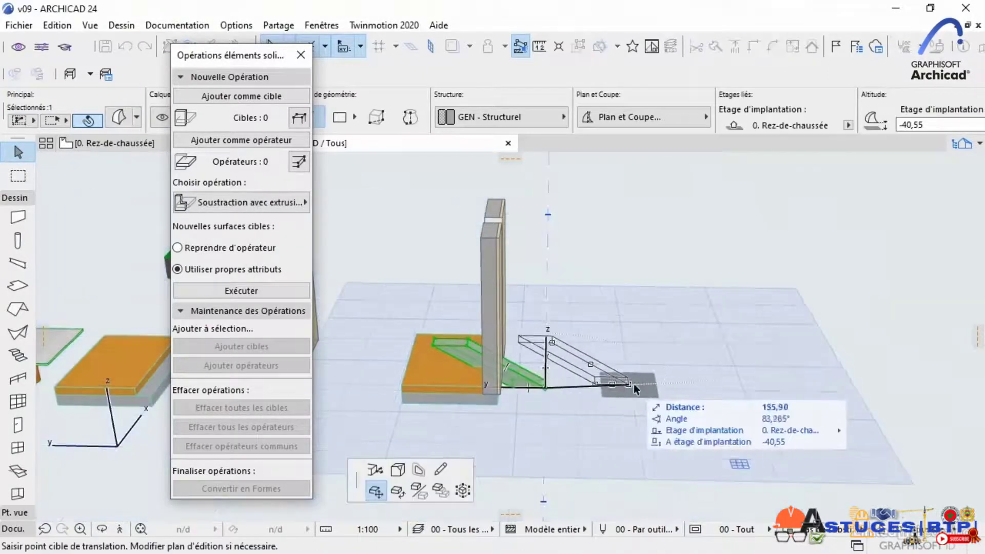
click(648, 383)
key(Delete)
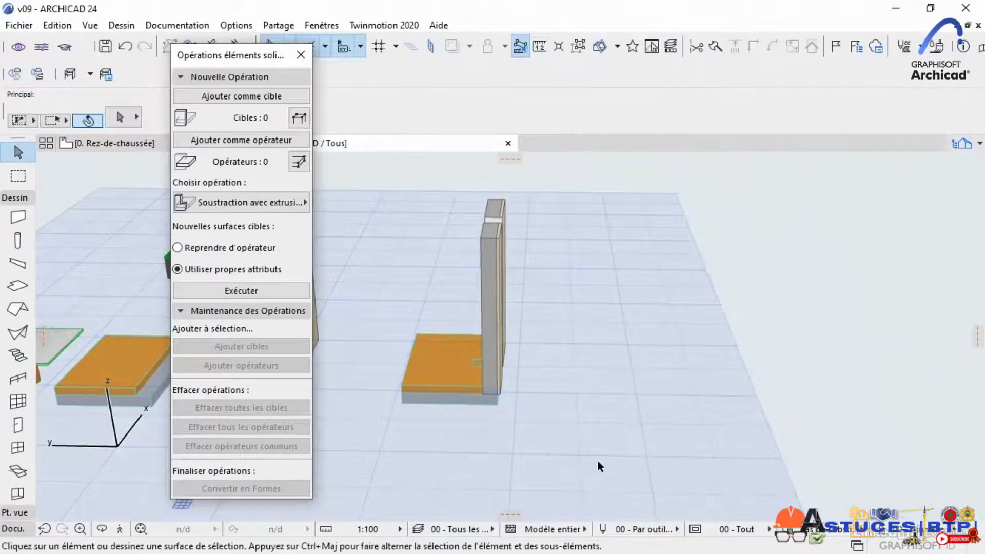
Check the cut wall and slab morphs, and set only the slab morph as target of a new solid operation.
shift+middle_drag(476, 452, 703, 452)
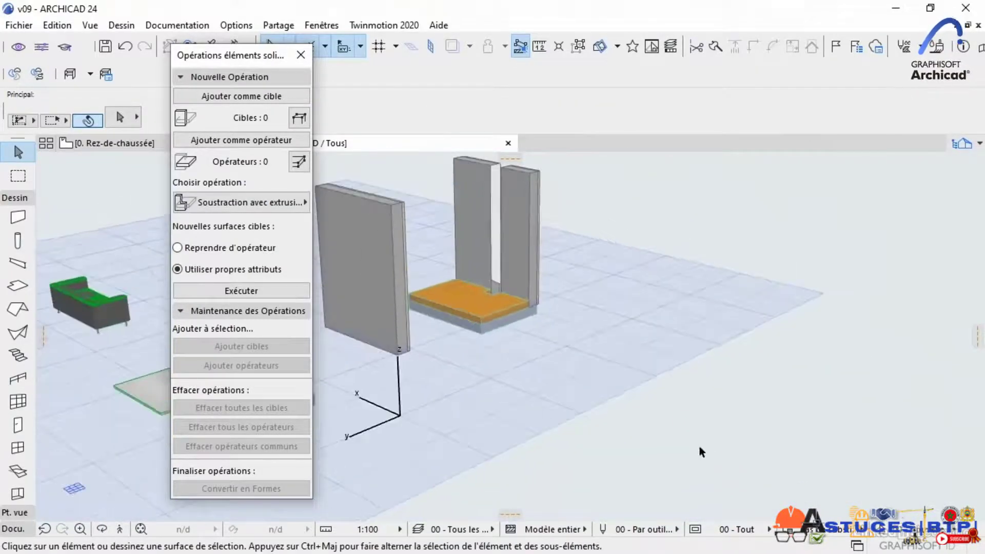
middle_drag(602, 344, 598, 428)
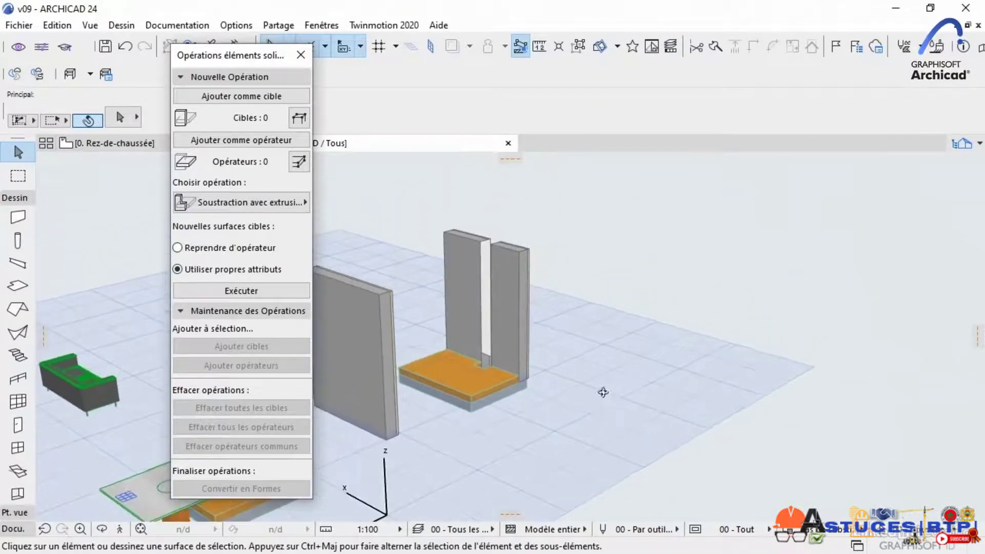
shift+middle_drag(604, 393, 466, 373)
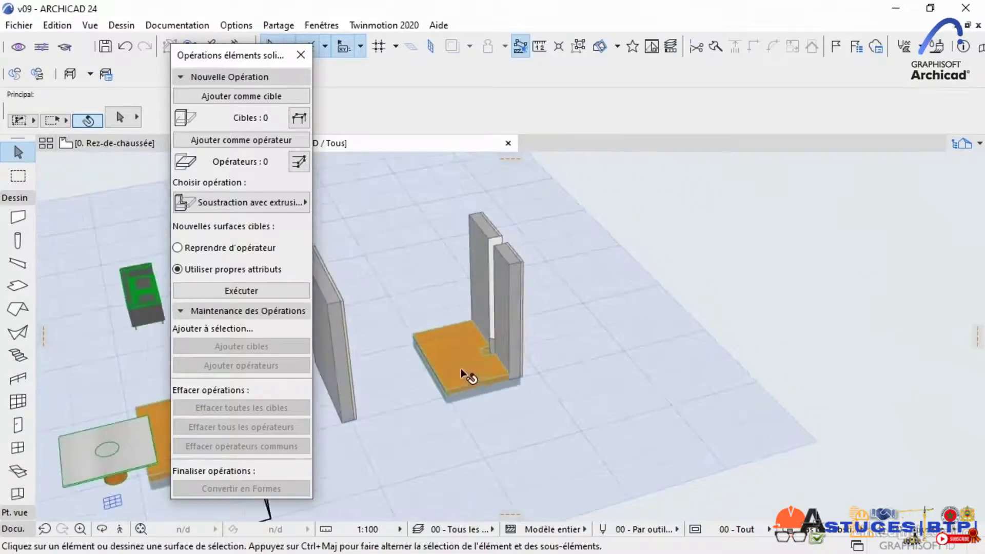
click(501, 358)
shift+click(510, 320)
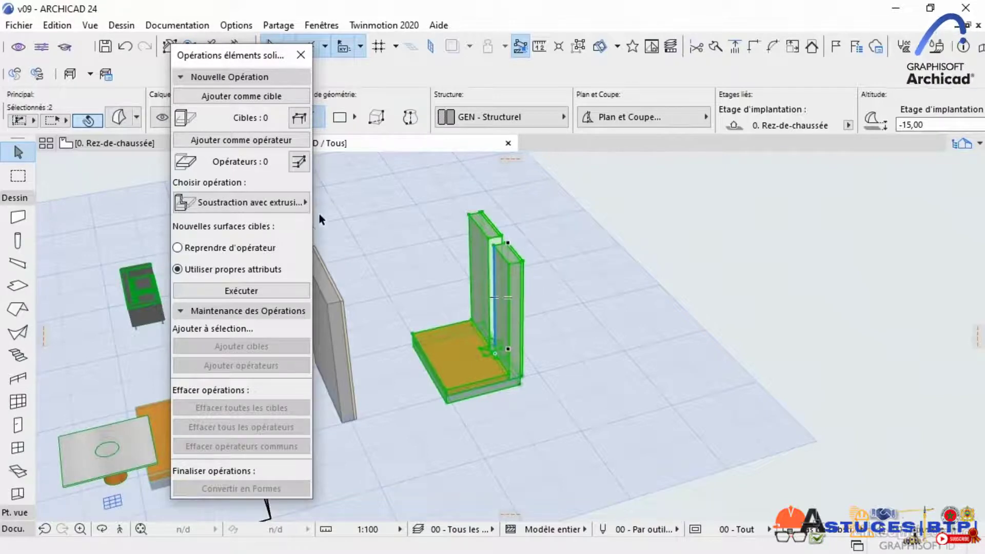
click(544, 244)
click(469, 365)
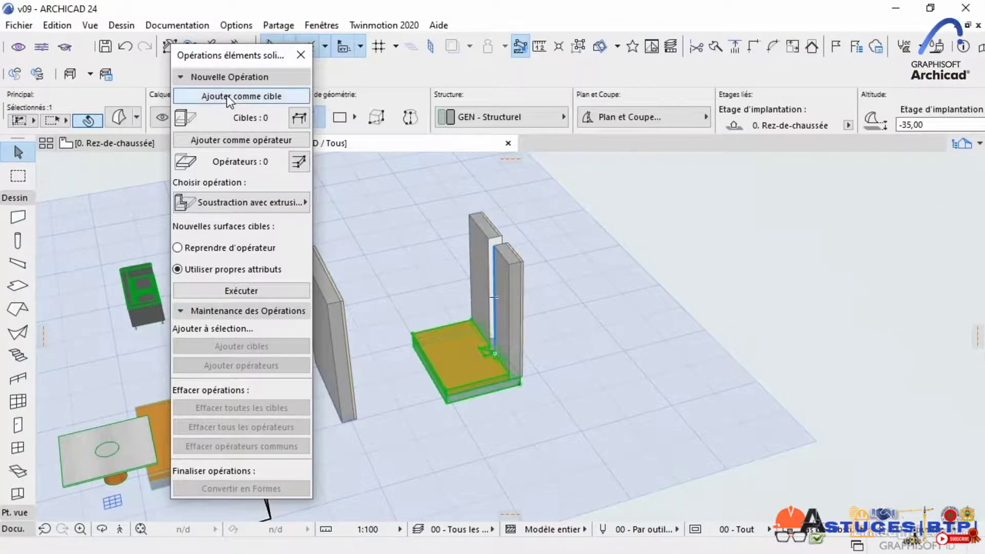
click(230, 97)
Set the cut wall morph as operator and execute an Addition with the slab morph, using its own attributes for new surfaces.
click(478, 254)
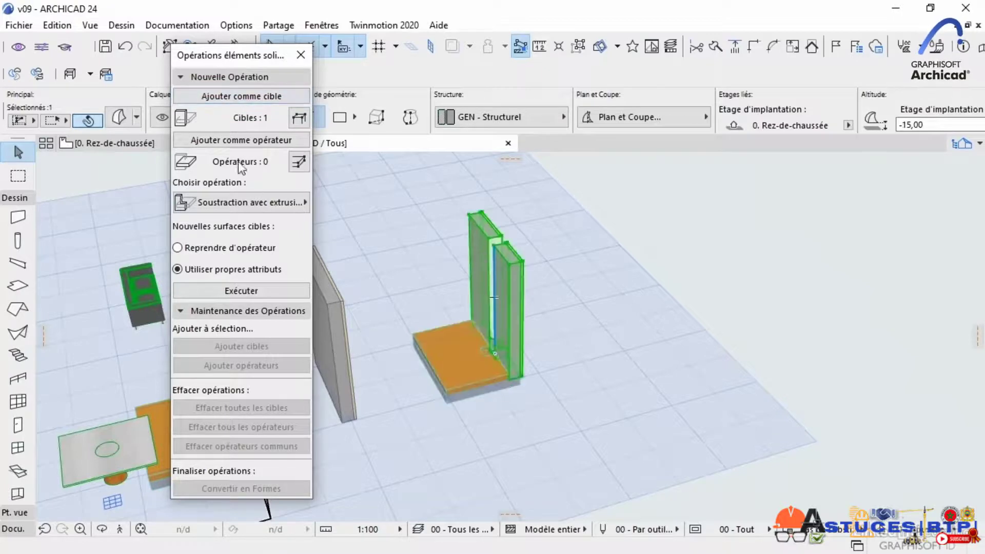
click(234, 140)
click(245, 202)
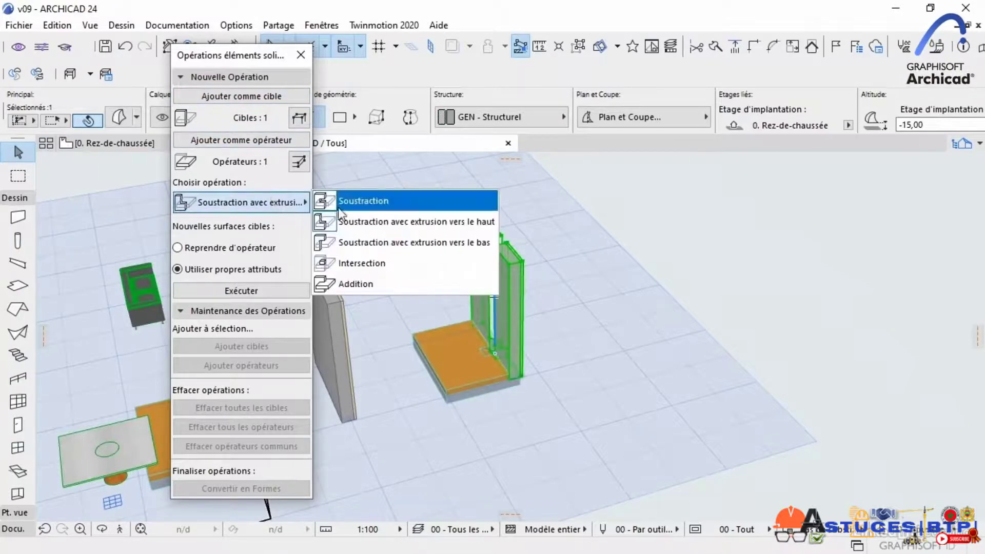
click(378, 283)
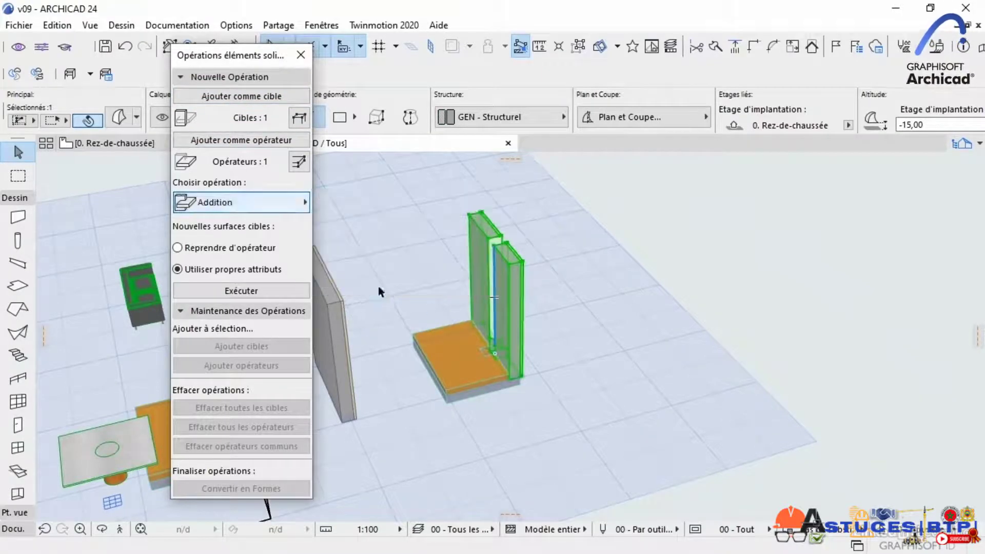
click(242, 284)
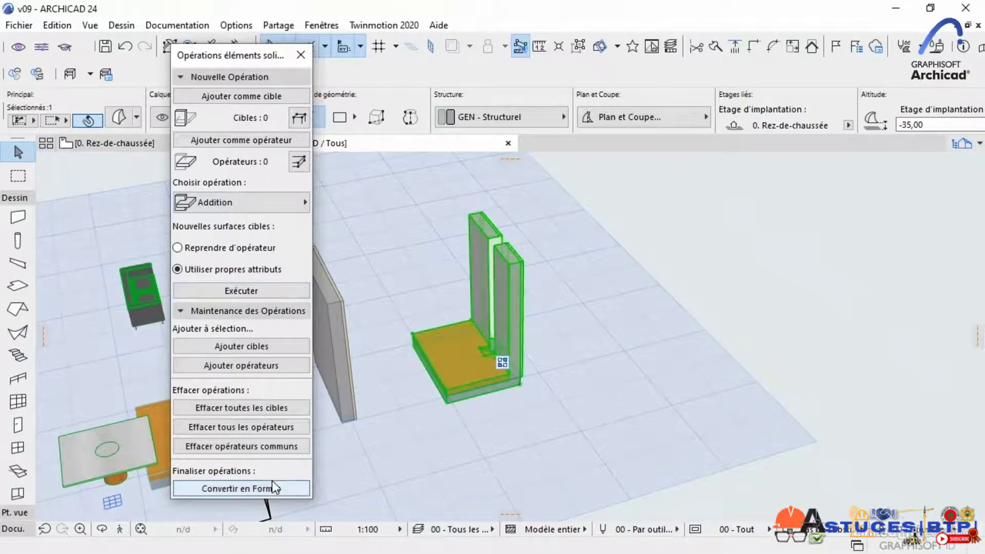
Convert the added wall and slab into a morph, and reselect it to check that they act as one piece.
click(273, 487)
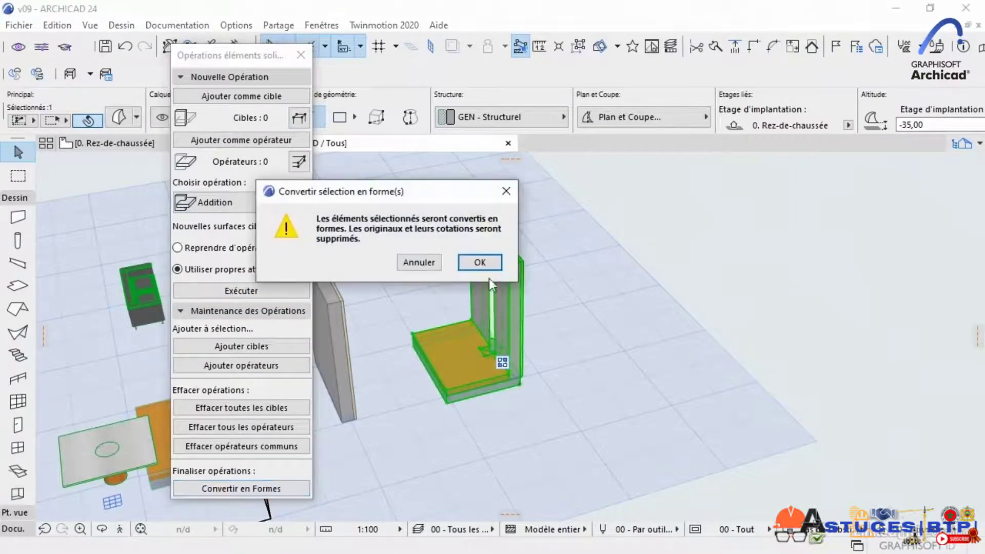
click(476, 261)
click(549, 446)
click(468, 377)
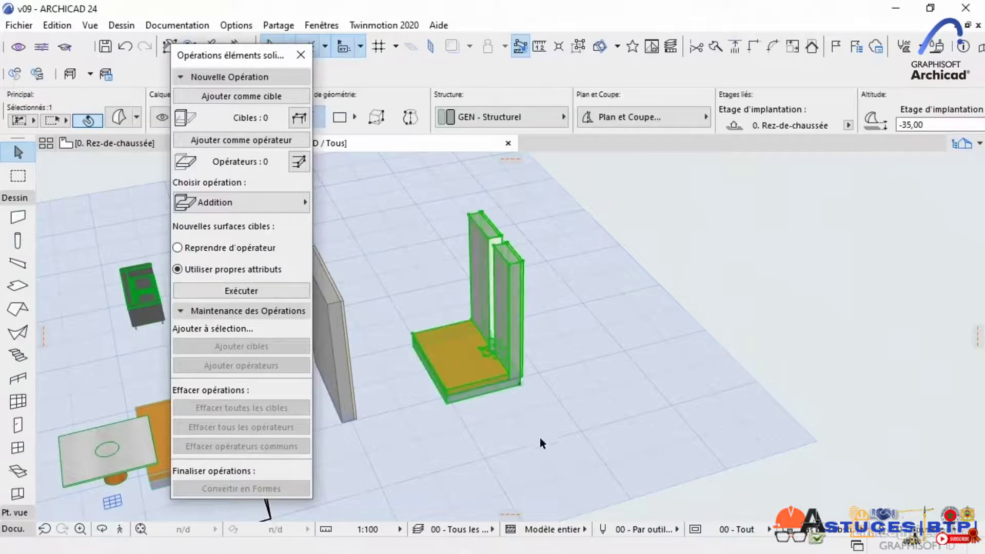
Deselect the merged wall and slab morph and examine the model in 3D from several angles.
shift+middle_drag(540, 439, 524, 456)
click(523, 460)
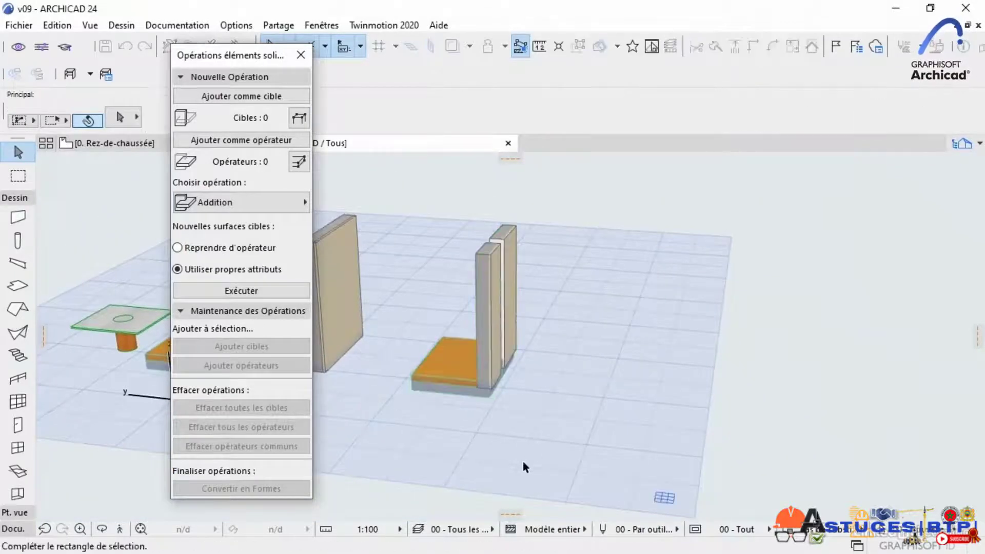
shift+middle_drag(468, 468, 563, 470)
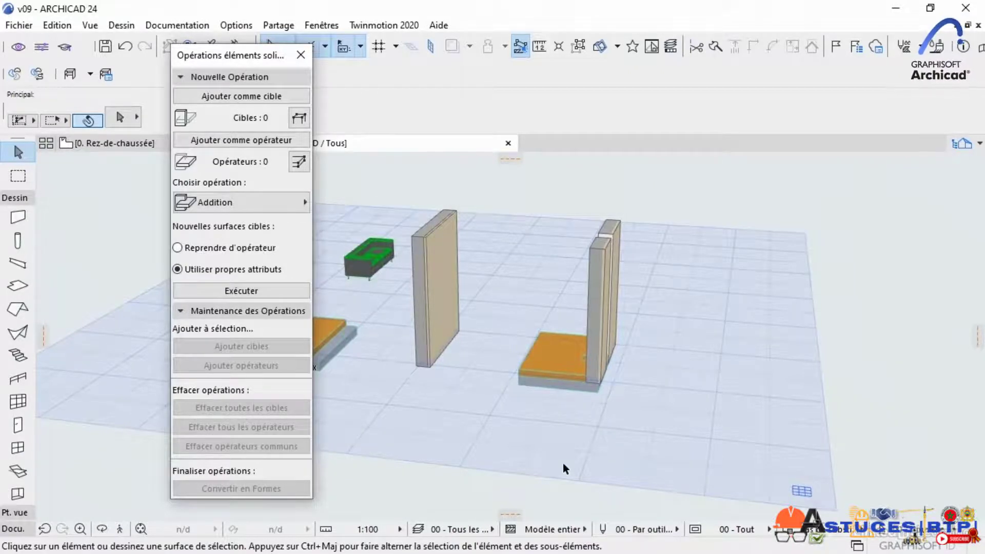
mouse_move(524, 457)
shift+middle_down()
mouse_move(506, 433)
mouse_move(569, 349)
mouse_move(635, 419)
mouse_move(626, 447)
shift+middle_up()
scroll(625, 448, up, 3)
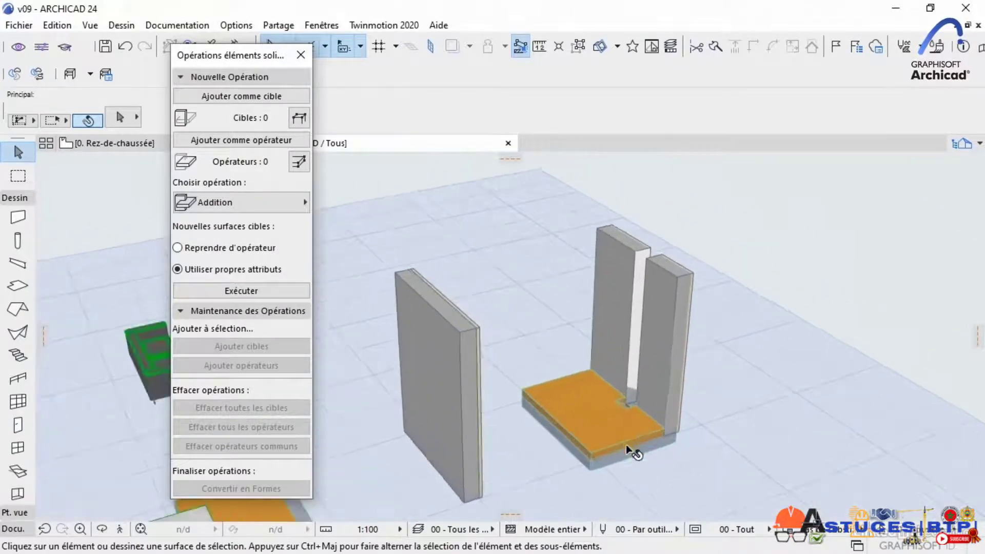
click(605, 433)
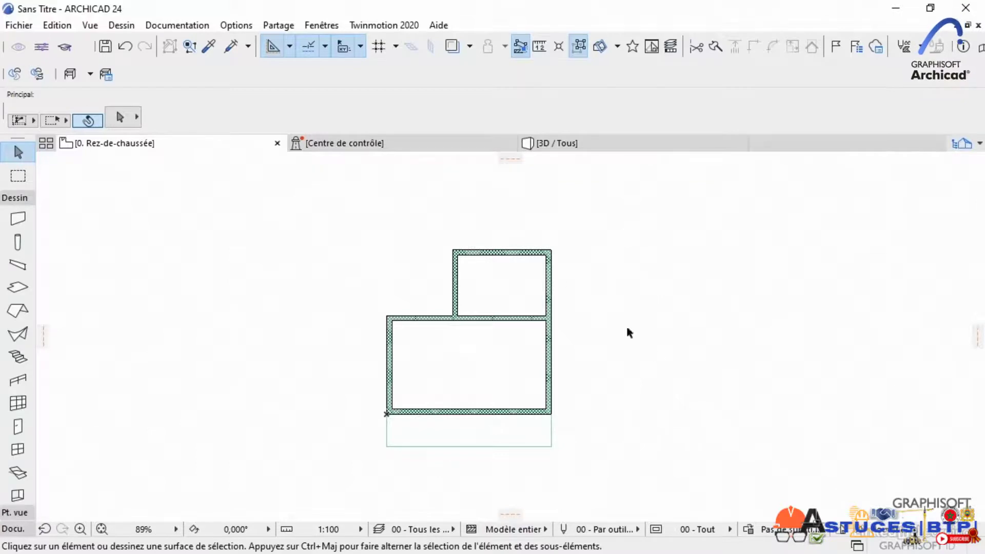
Check the roofs across the floor plans, going from Rez-de-chaussée to 1er étage and 2. Toiture.
middle_drag(661, 364, 616, 365)
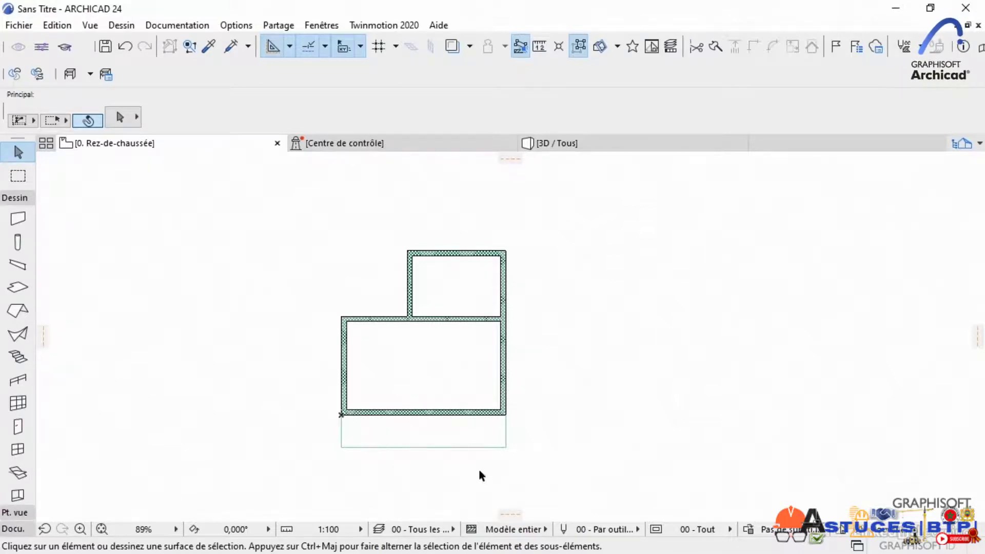
right_click(161, 141)
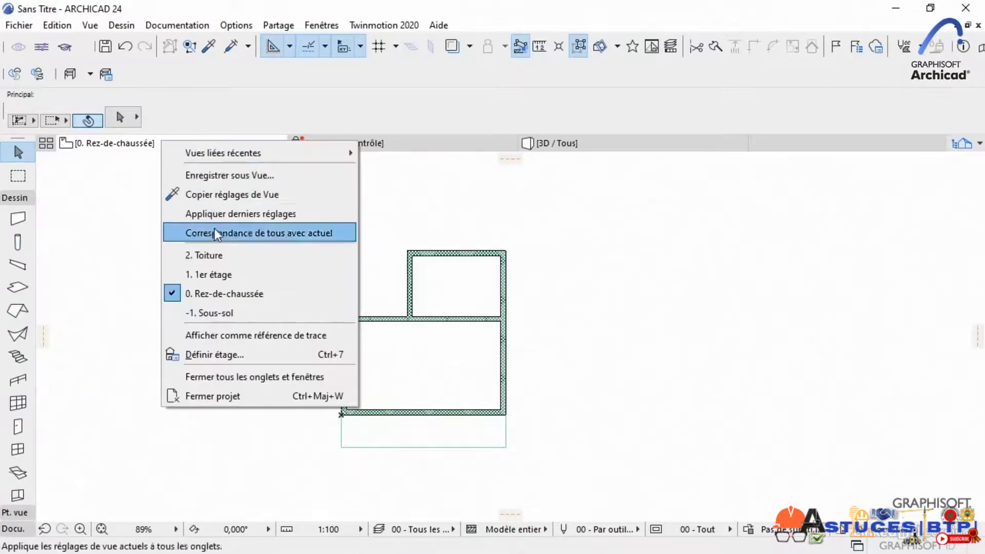
click(229, 273)
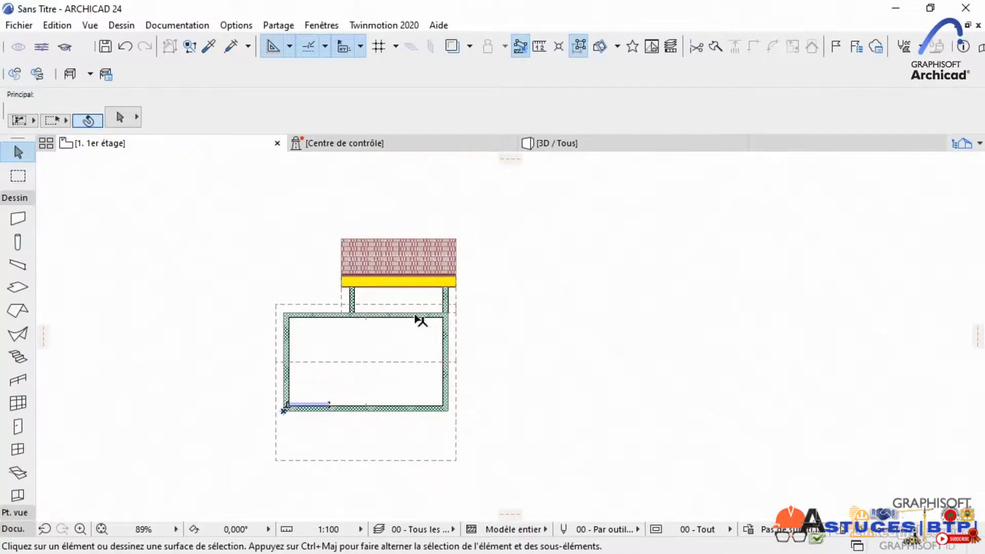
click(343, 279)
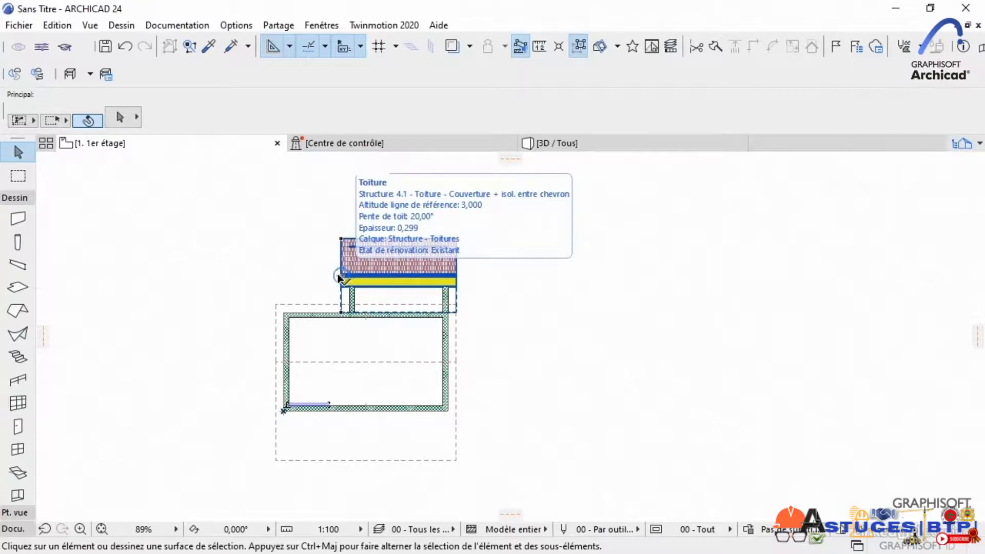
right_click(111, 146)
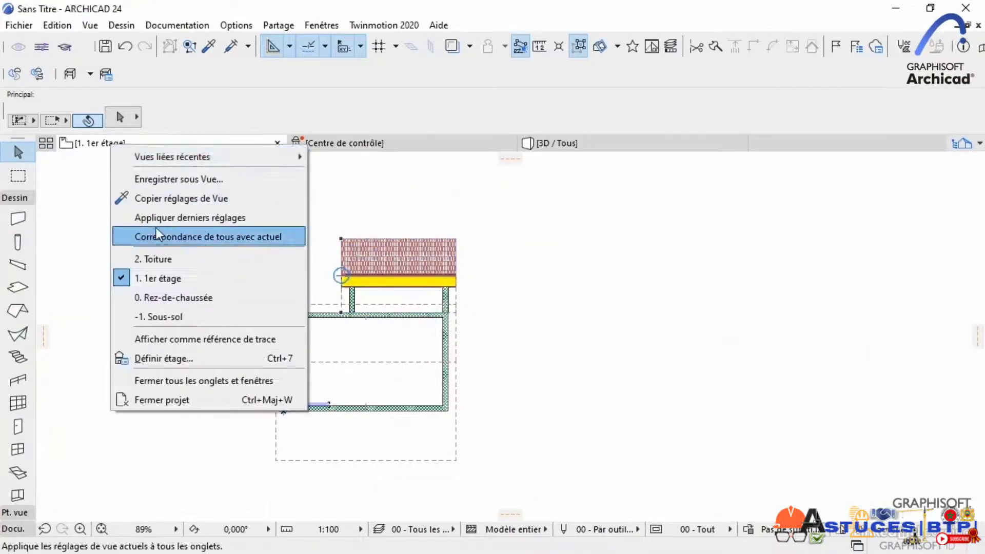
click(161, 258)
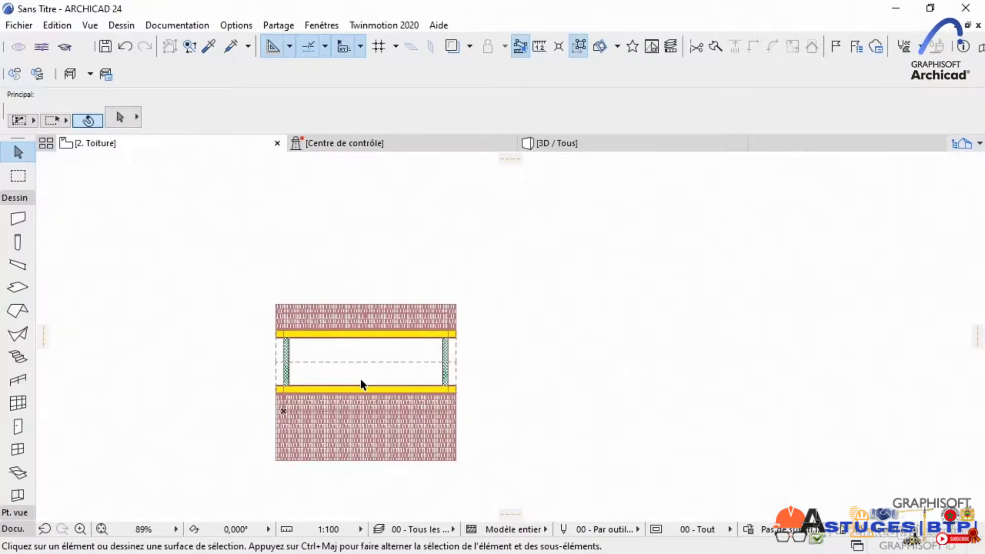
Give the main roof a custom storey display with its contour on all storeys below and no hatch below.
click(295, 457)
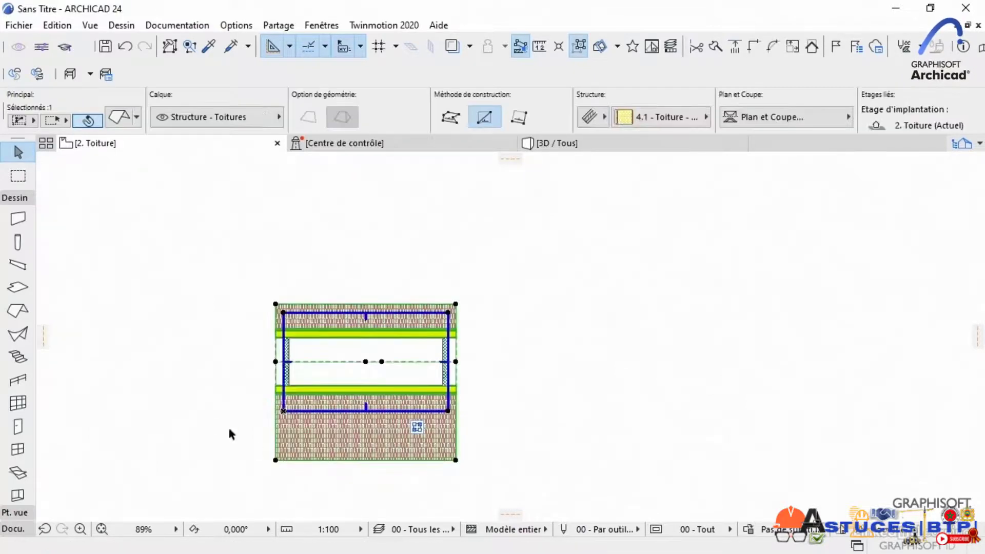
click(116, 124)
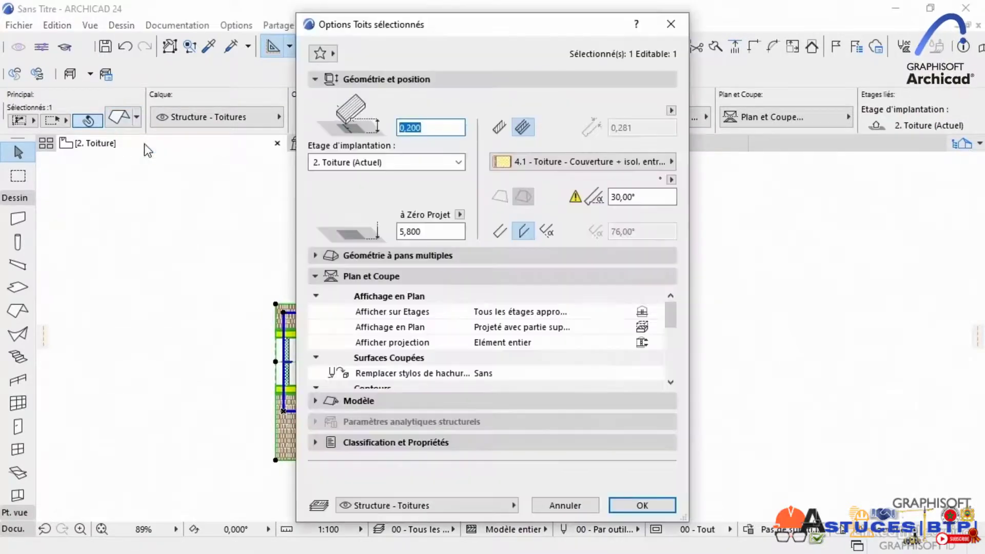
click(316, 80)
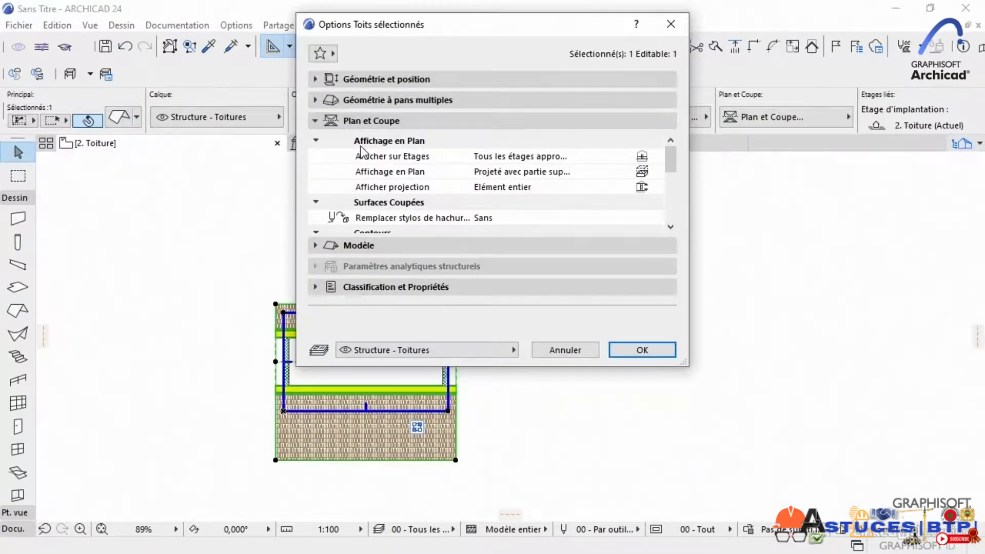
click(544, 159)
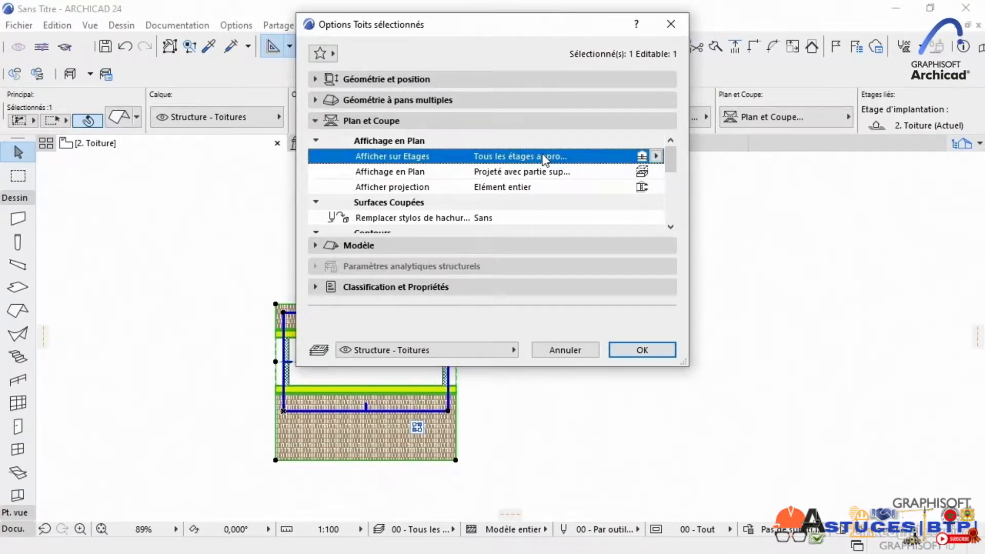
click(655, 156)
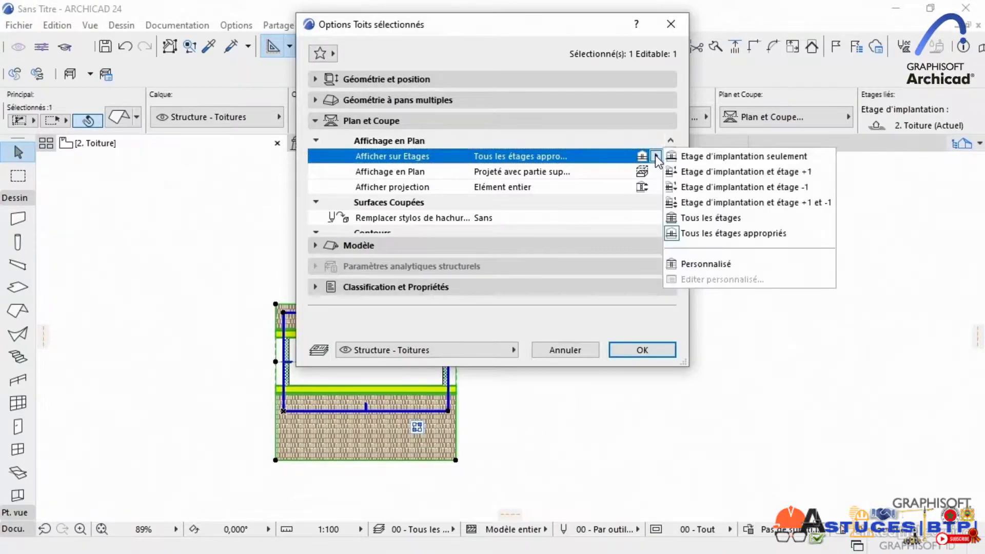
click(724, 265)
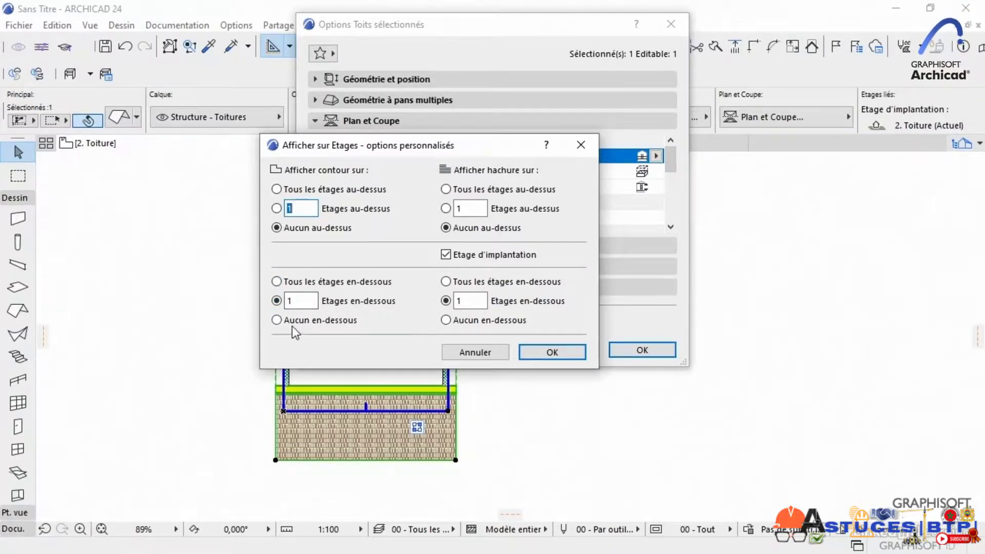
click(277, 284)
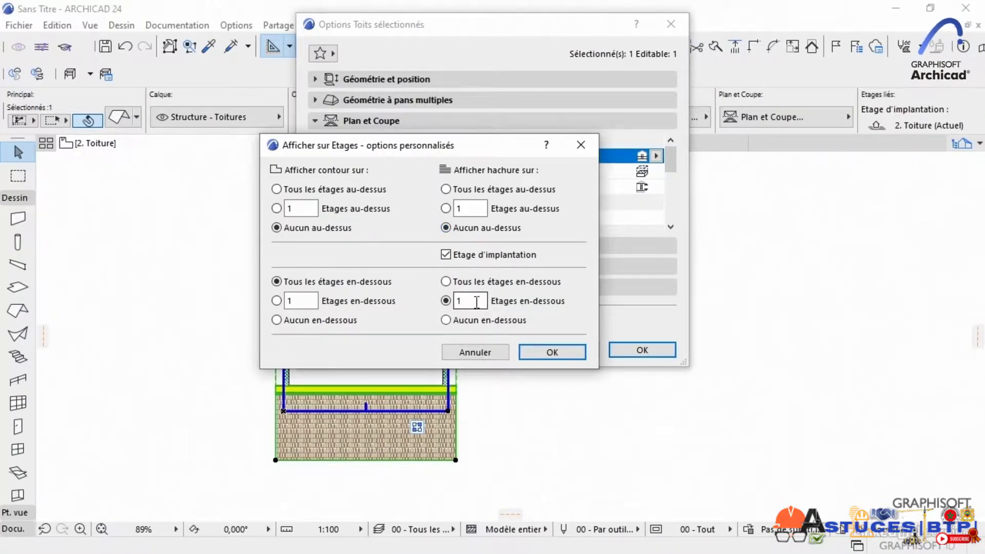
click(445, 319)
click(535, 353)
click(630, 350)
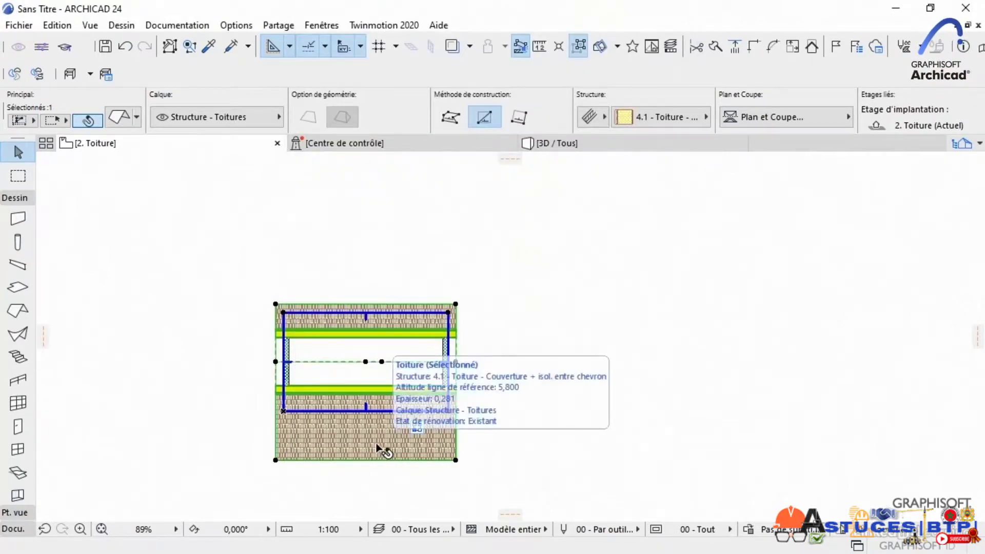
Check the main roof's outline on the 1er étage and Rez-de-chaussée plans, and return to 1er étage.
click(119, 143)
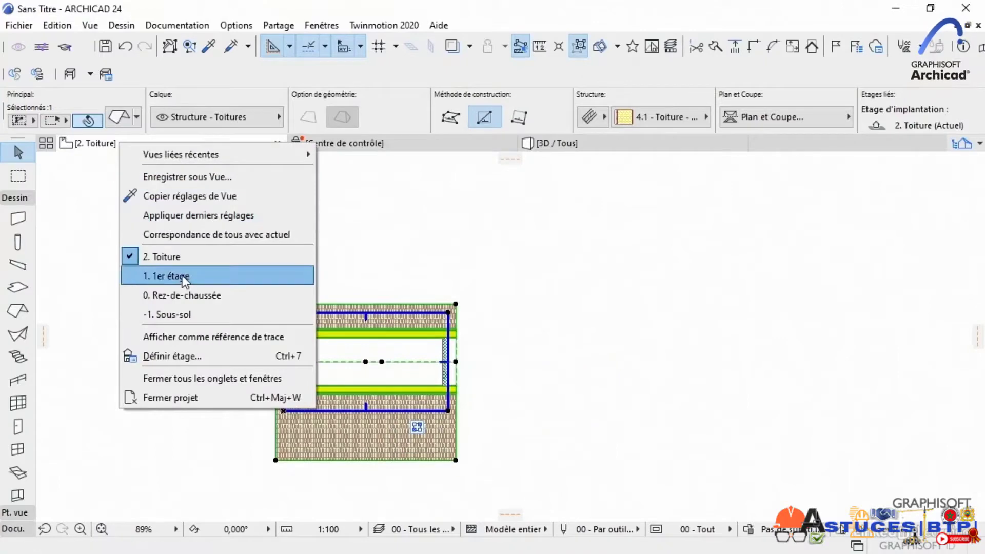
click(164, 277)
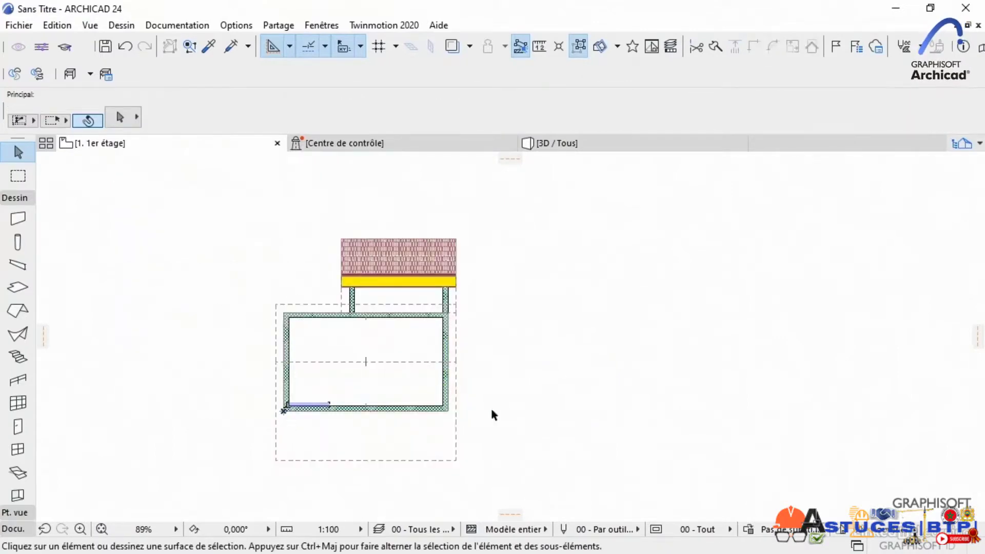
click(93, 145)
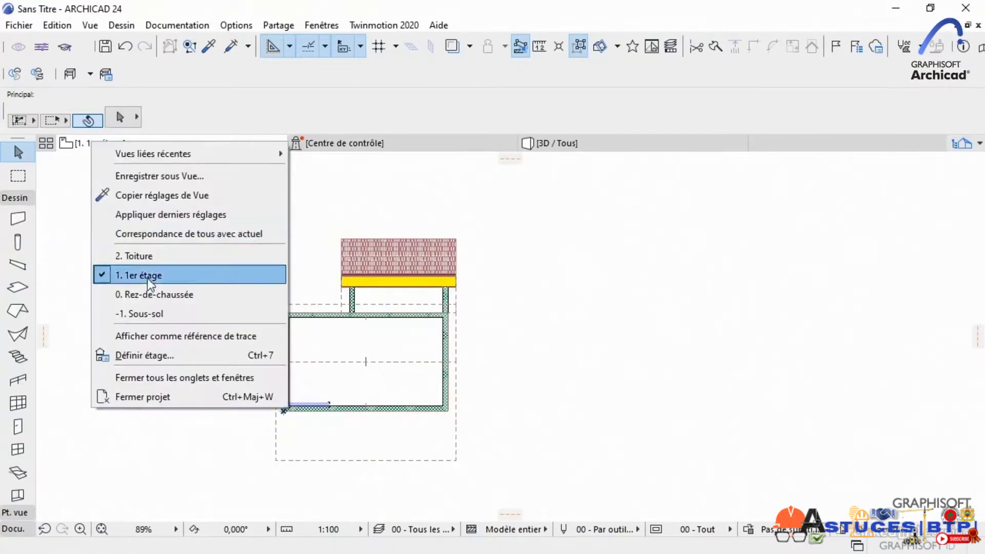
click(146, 293)
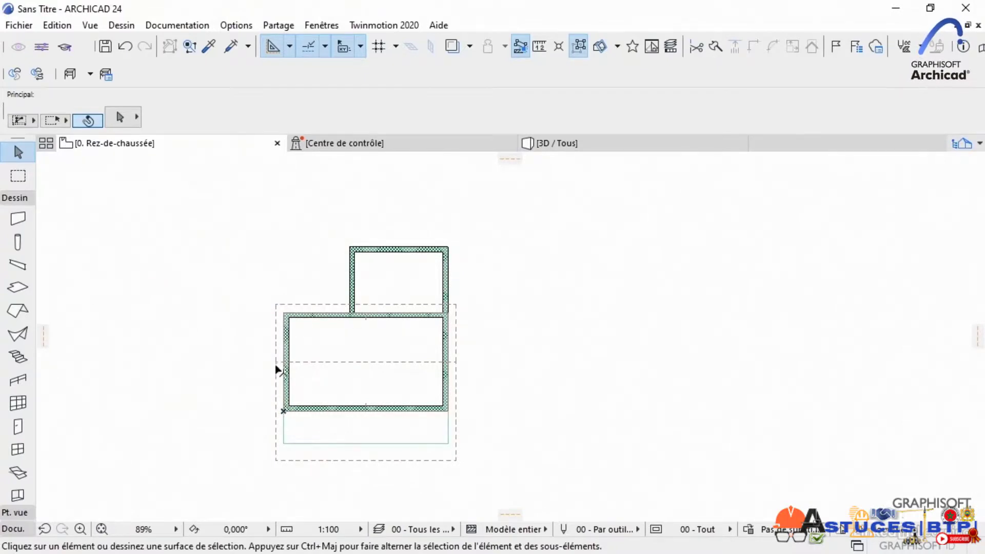
click(104, 143)
click(165, 278)
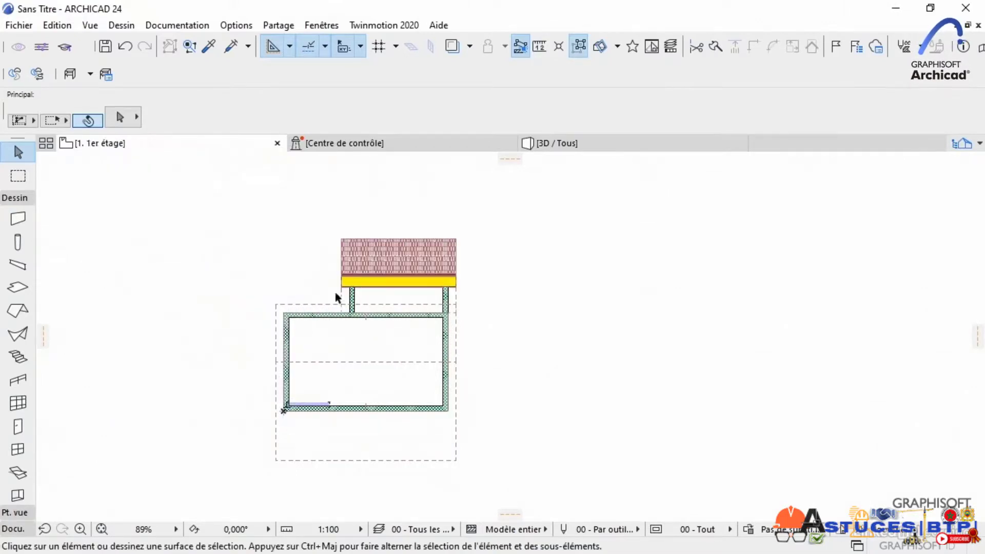
Give the small lower roof a custom storey display with its contour on all storeys above and all storeys below.
click(360, 259)
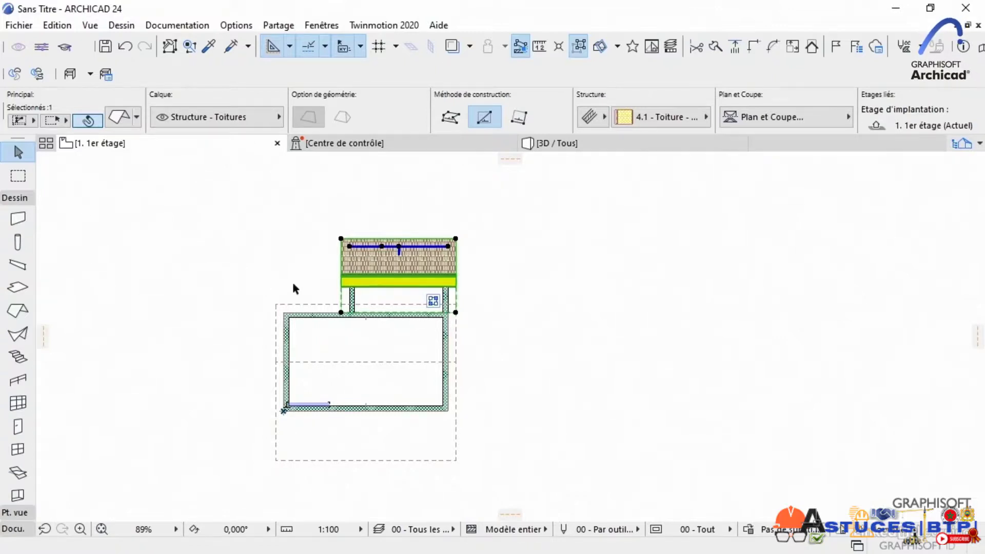
click(123, 120)
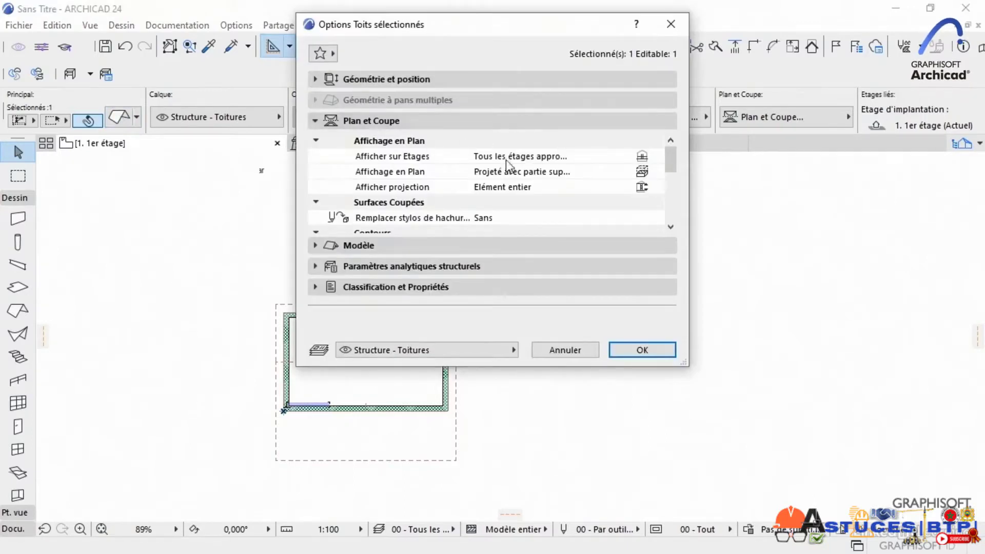
click(545, 157)
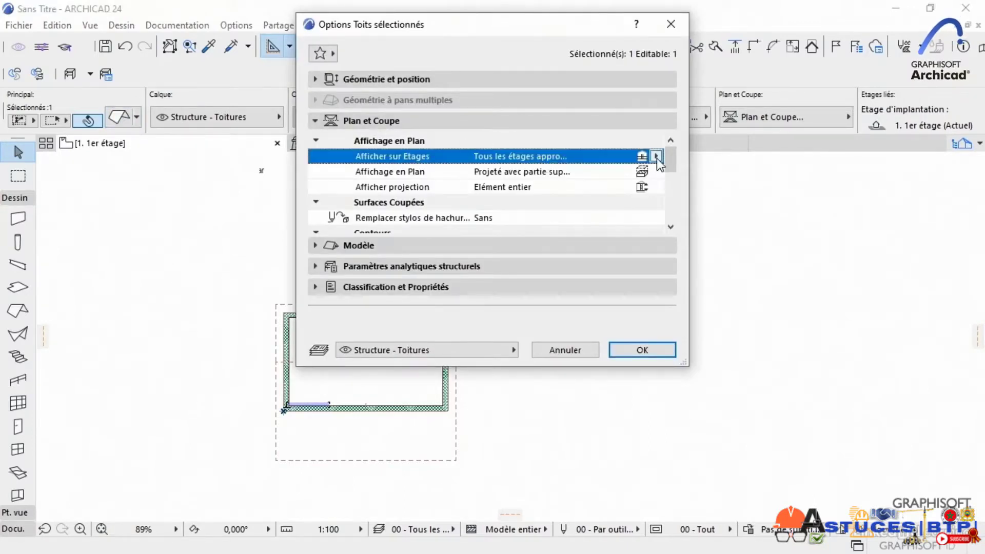
click(656, 157)
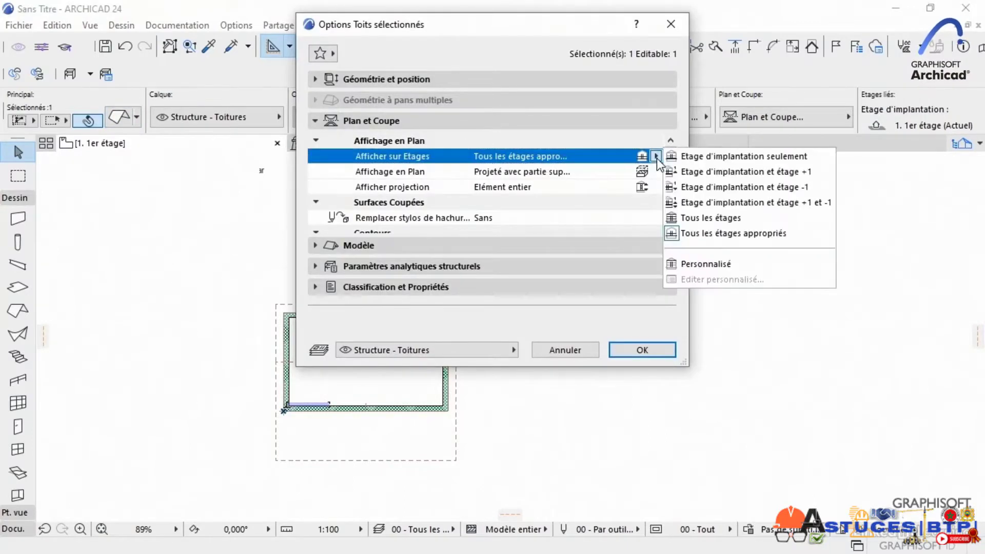
click(719, 264)
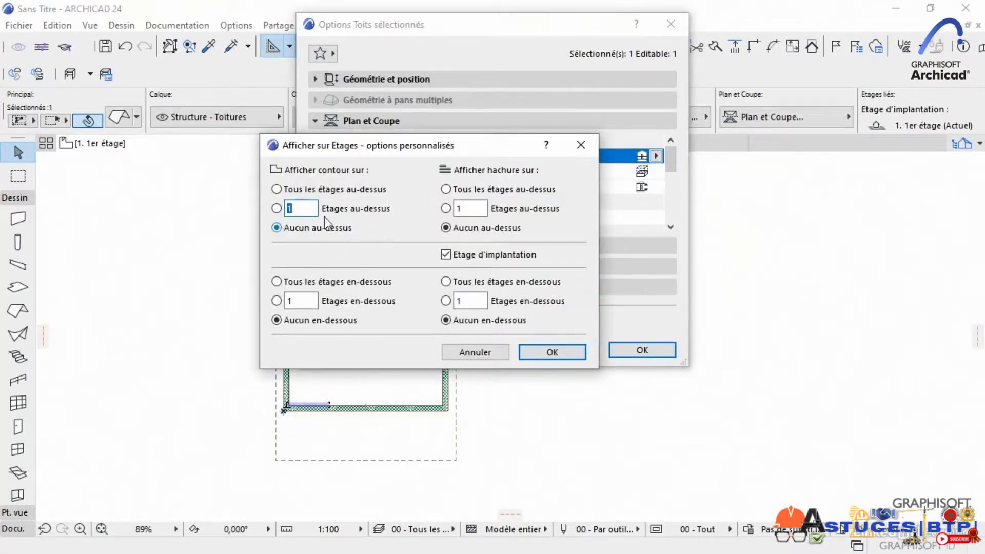
click(279, 189)
click(276, 282)
click(537, 352)
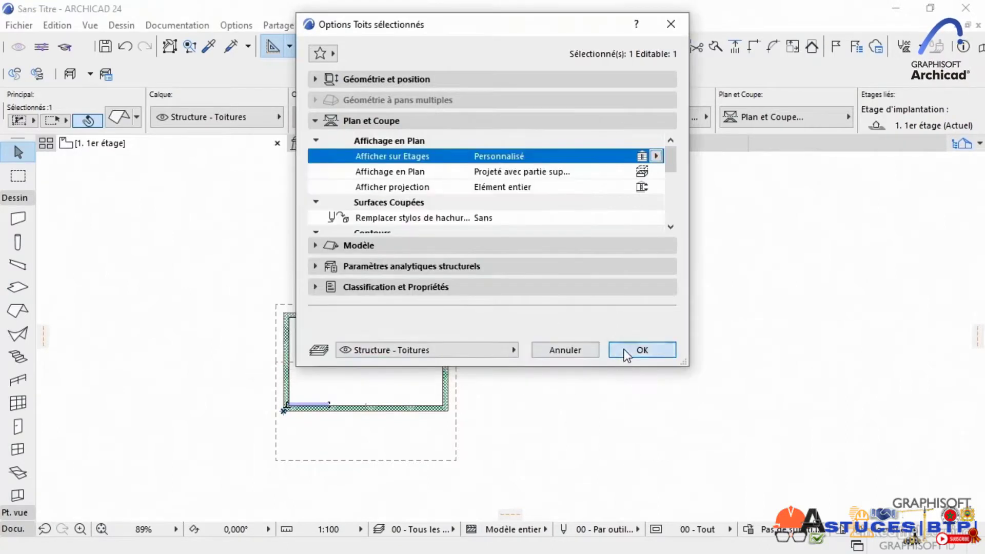
click(641, 350)
On the 2. Toiture plan, edit the small lower roof's custom storey display to show its hatch on all storeys above.
right_click(149, 147)
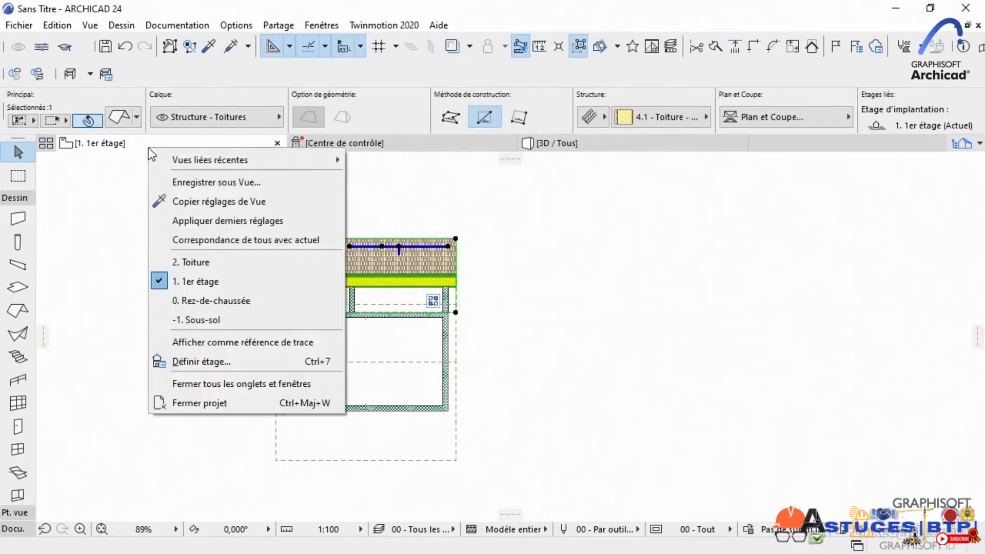
click(186, 260)
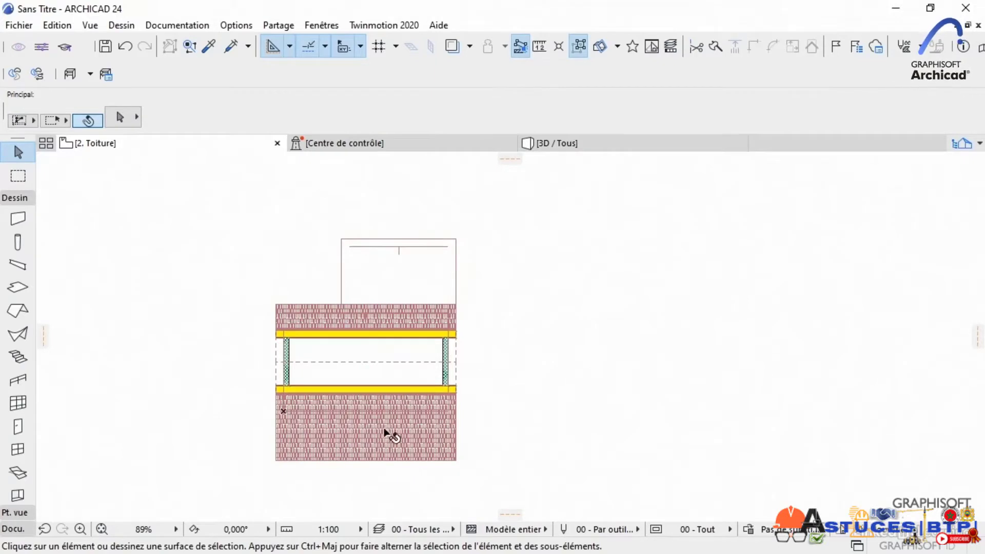
click(335, 321)
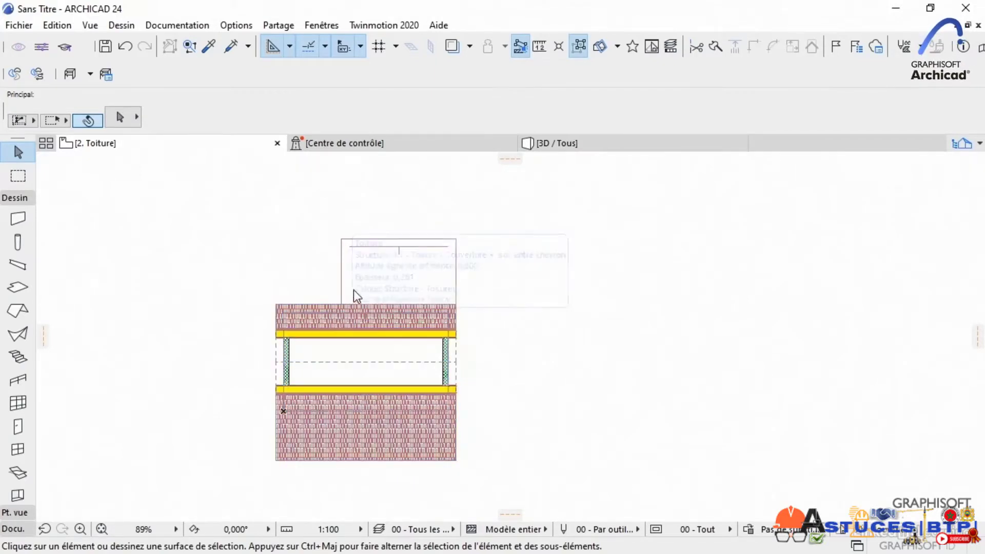
click(353, 277)
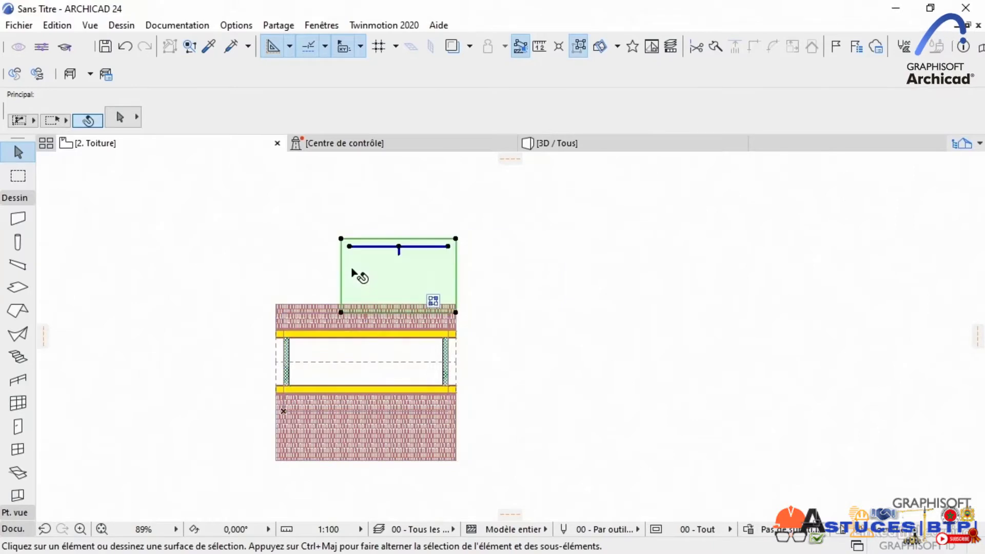
click(119, 117)
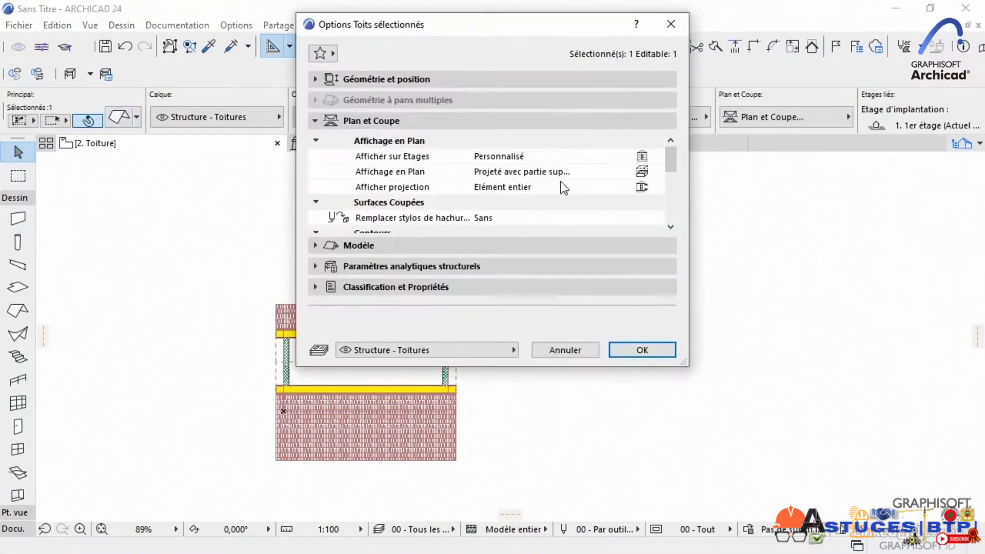
click(581, 157)
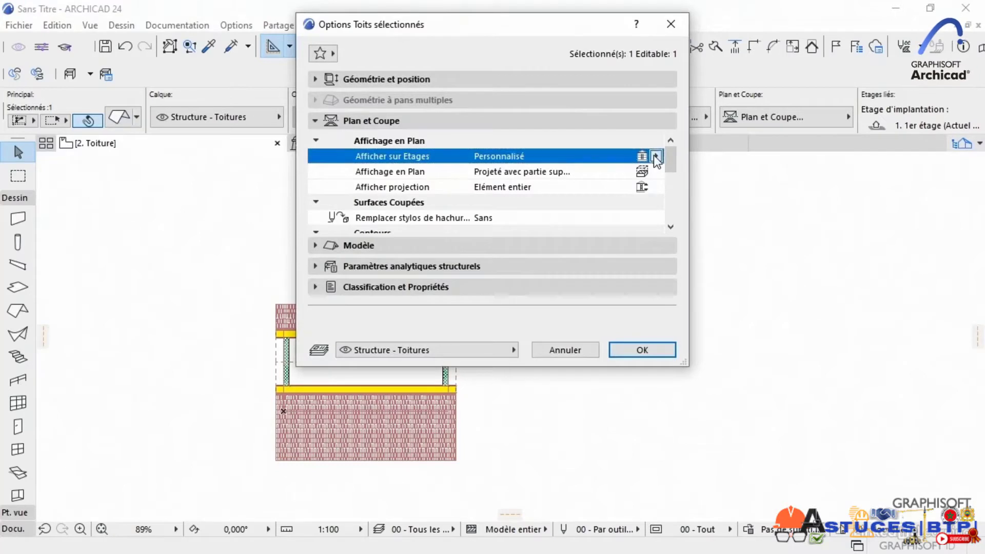
click(656, 156)
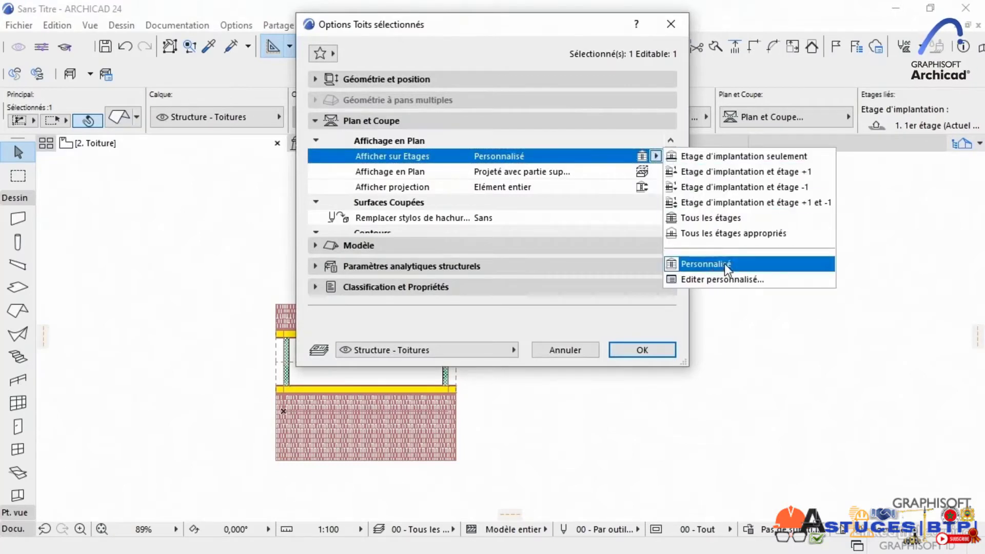
click(724, 277)
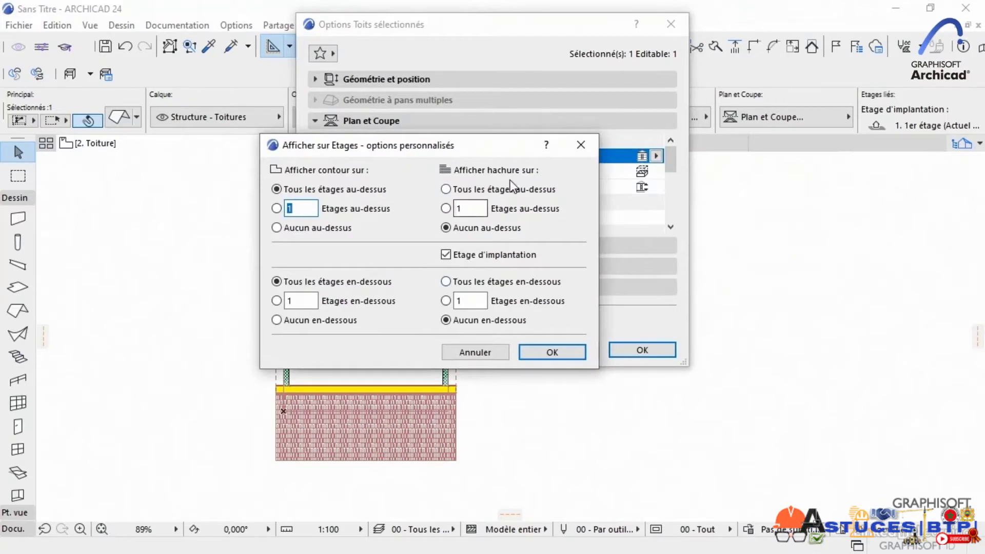
click(446, 189)
click(542, 348)
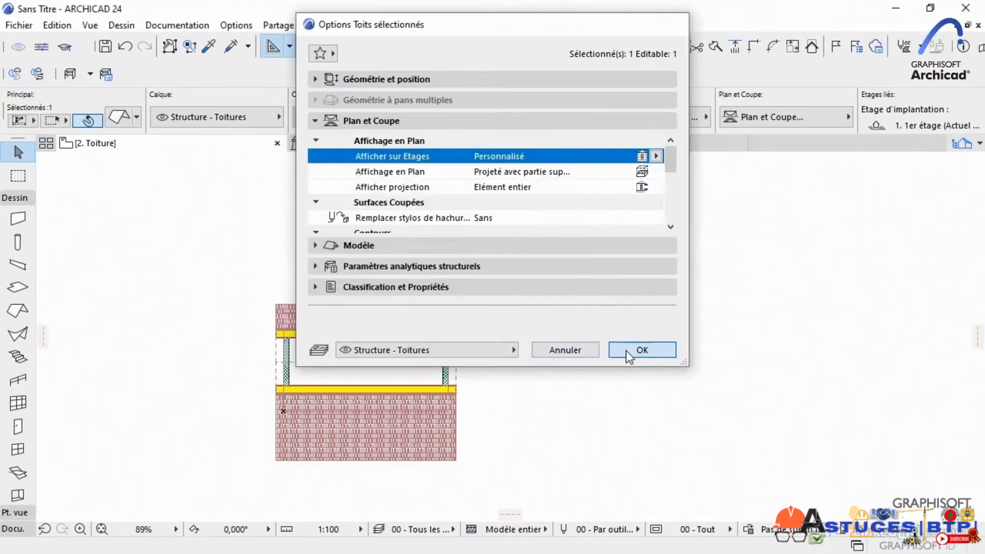
click(626, 350)
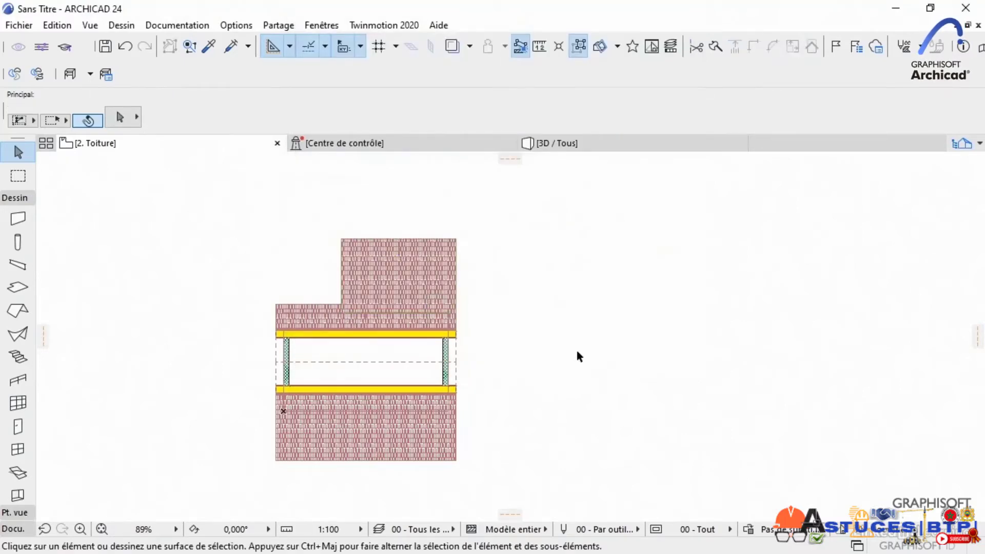